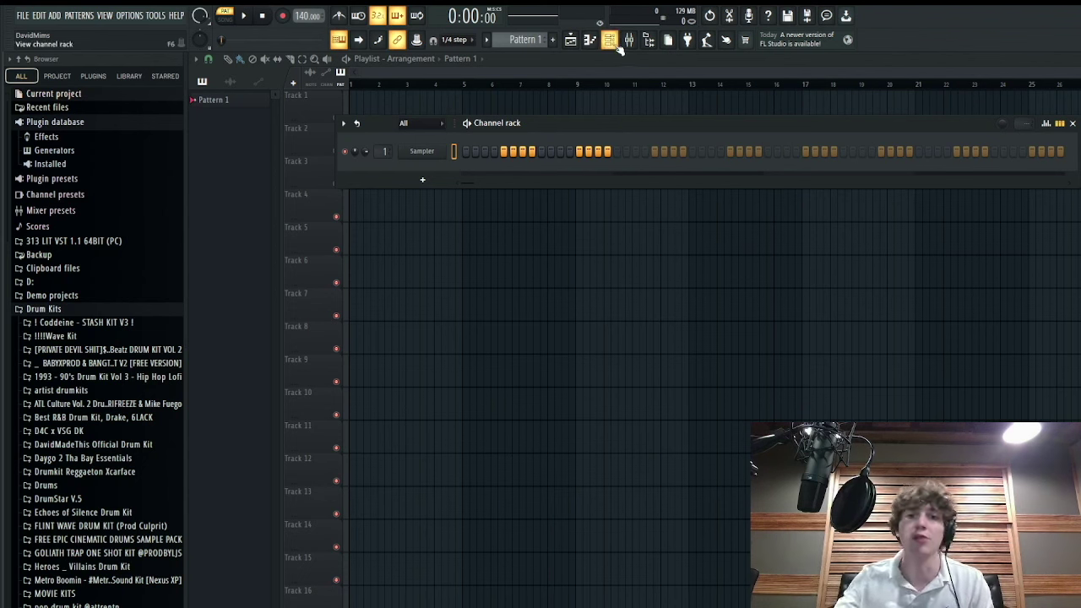
# - Reposition the channel rack and replace its Sampler channel with the ANA2 x64 synth
pyautogui.moveTo(602, 123)
pyautogui.mouseDown()
pyautogui.moveTo(589, 121)
pyautogui.moveTo(602, 133)
pyautogui.mouseUp()
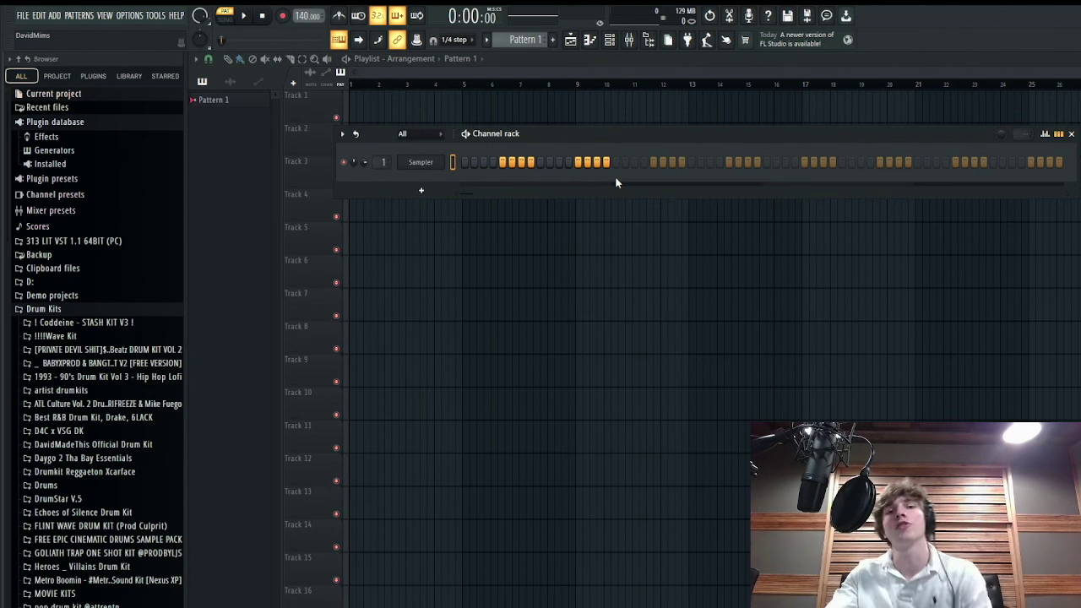
pyautogui.moveTo(827, 133); pyautogui.dragTo(813, 164)
pyautogui.moveTo(606, 161); pyautogui.dragTo(554, 143)
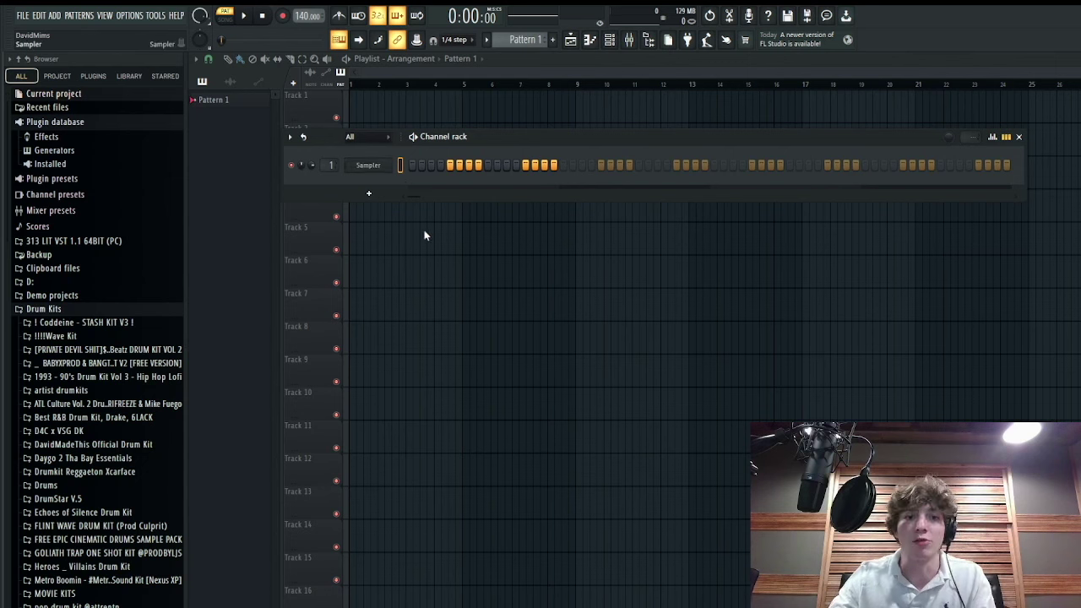
pyautogui.click(540, 85)
pyautogui.moveTo(548, 225); pyautogui.dragTo(542, 143)
pyautogui.click(604, 157)
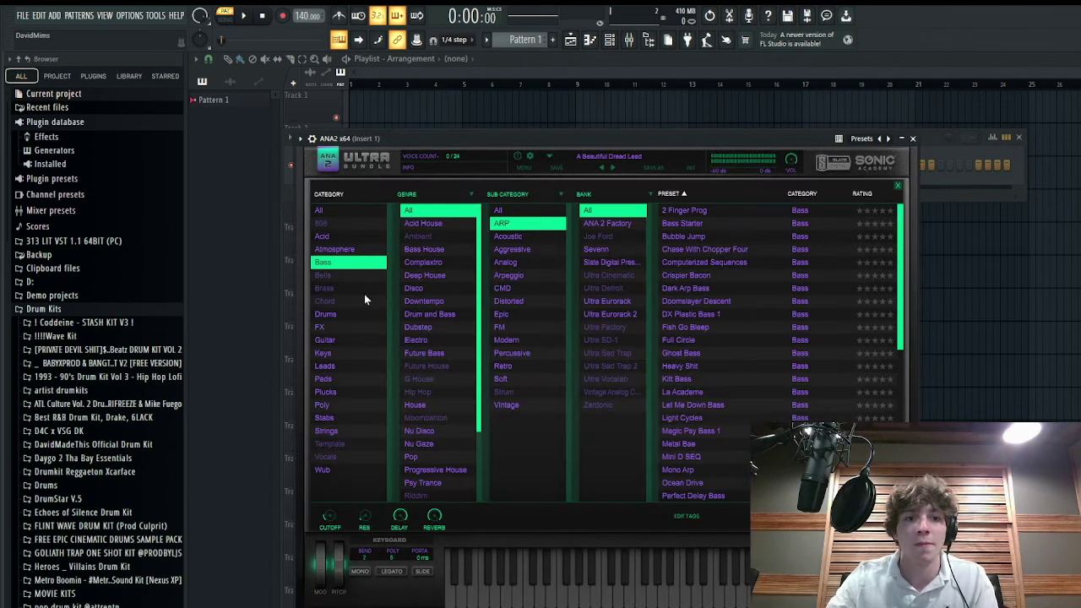
pyautogui.moveTo(402, 136); pyautogui.dragTo(439, 120)
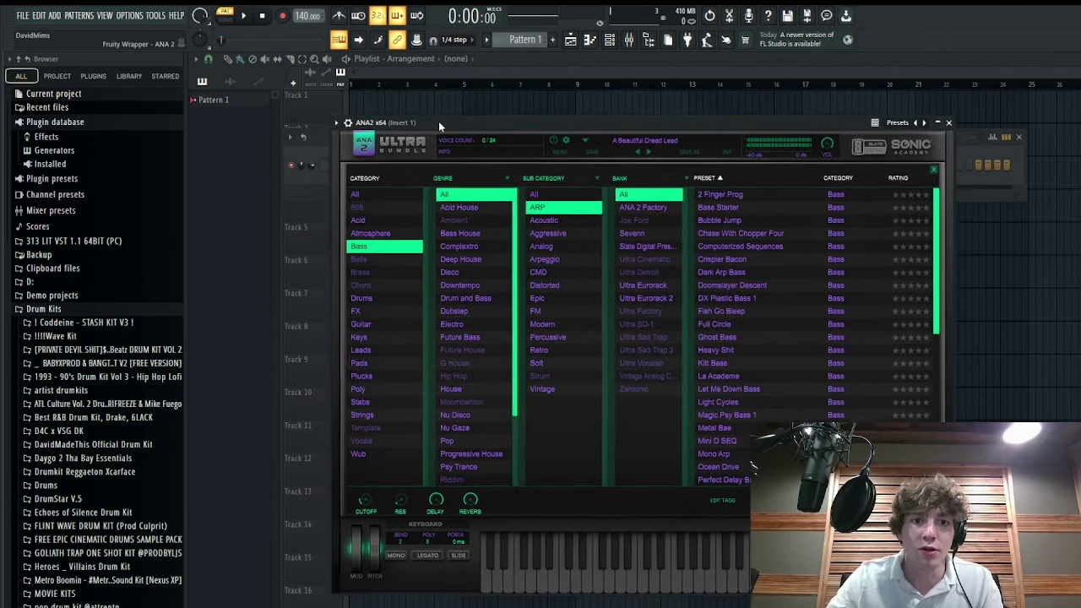
# - Filter the ANA2 presets to Pads, Ambient genre and all sub-categories, and load the Andromida preset
pyautogui.click(369, 334)
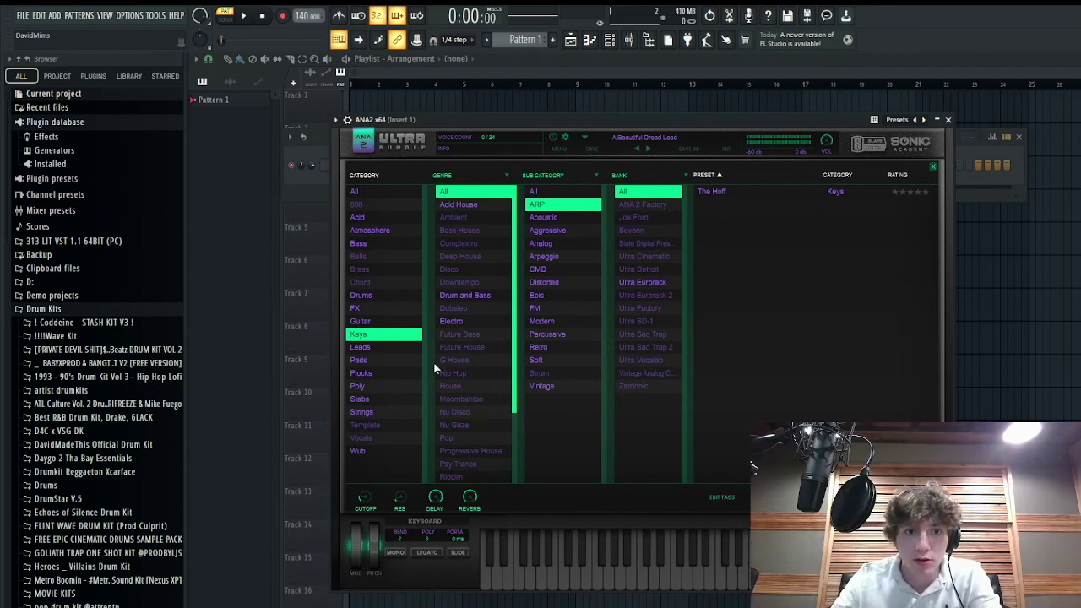
pyautogui.click(363, 361)
pyautogui.click(460, 218)
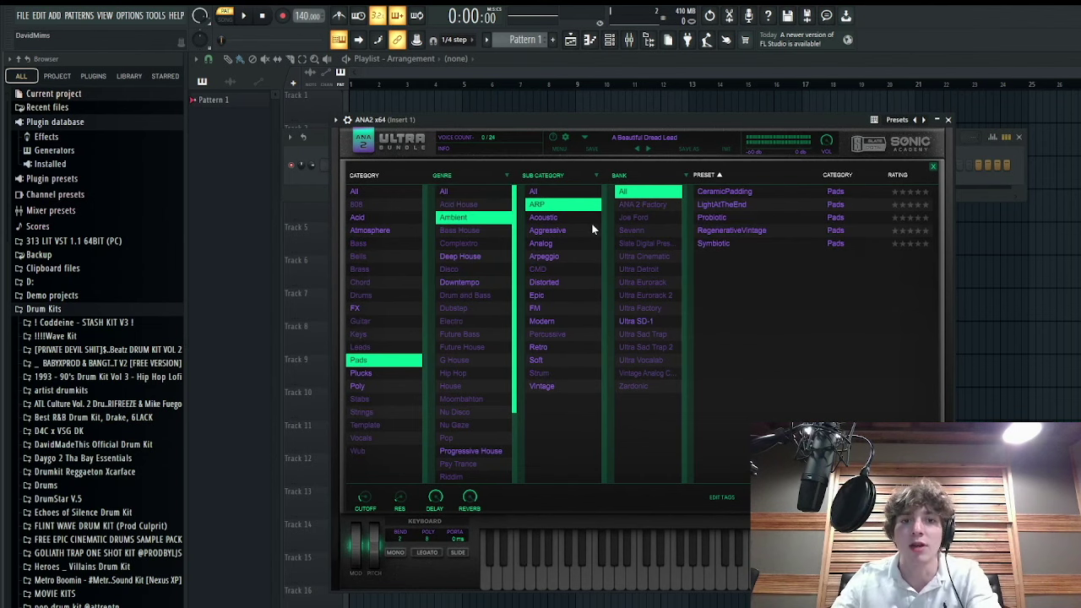
pyautogui.click(572, 192)
pyautogui.doubleClick(724, 232)
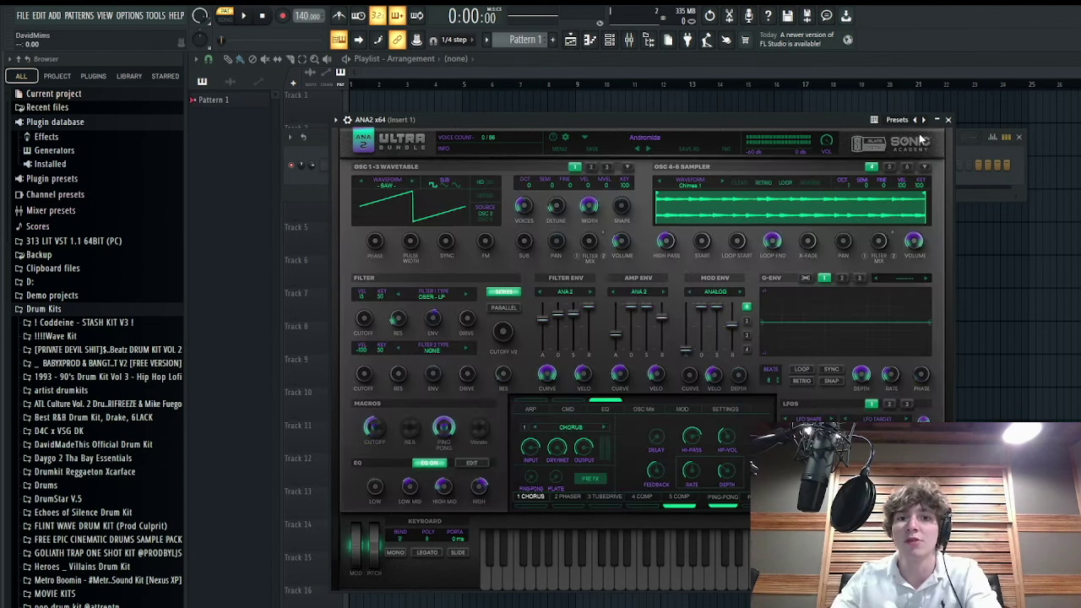
pyautogui.click(947, 120)
# - Show the ANA2 channel's piano roll and switch the synth forward to the Ascension preset
pyautogui.press('F7')
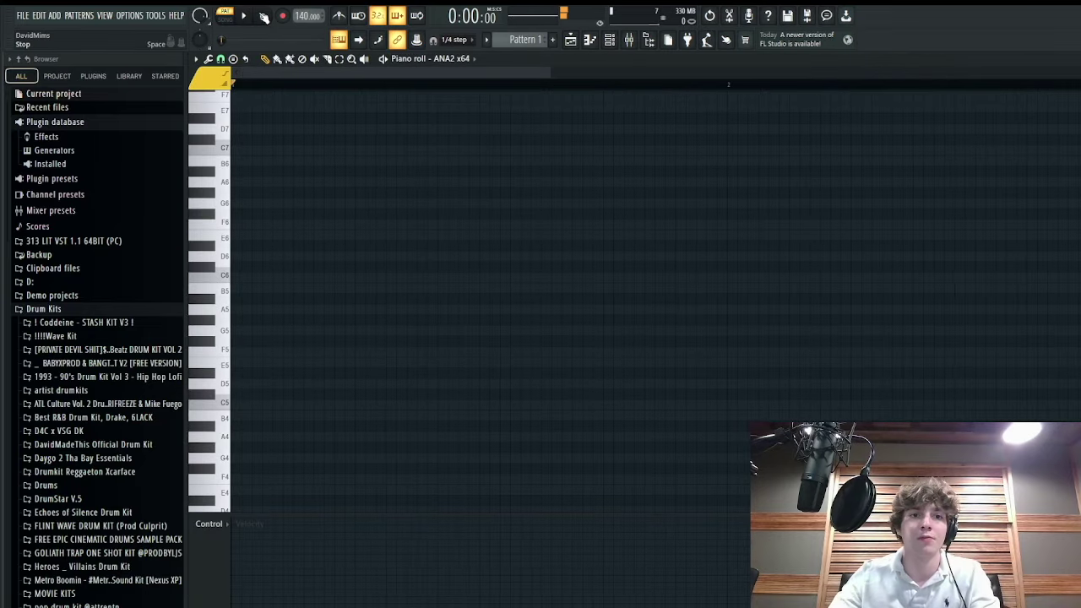
pyautogui.click(609, 39)
pyautogui.click(367, 164)
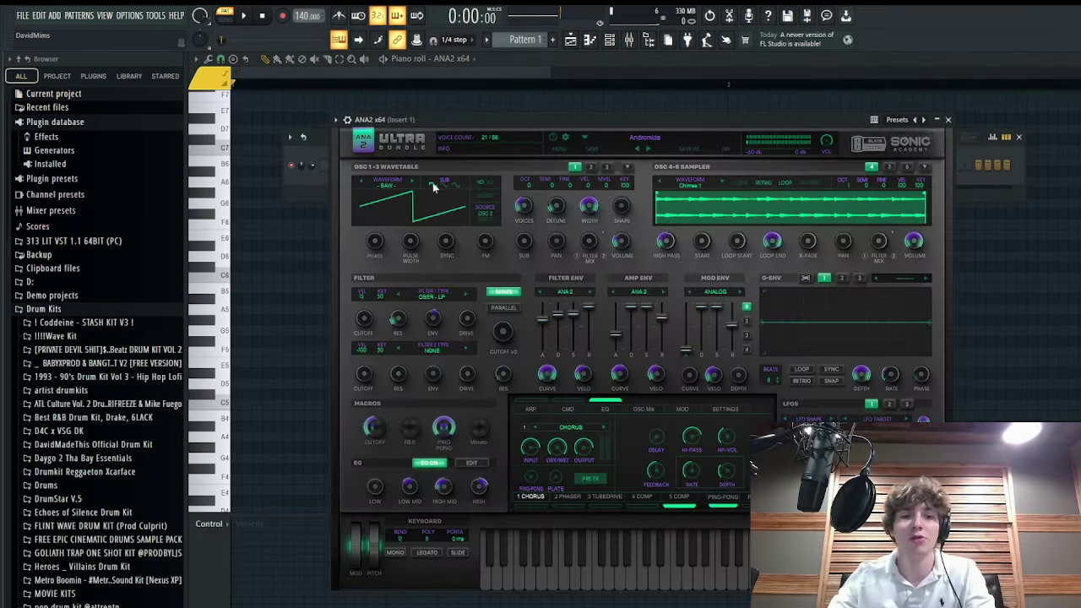
pyautogui.click(647, 150)
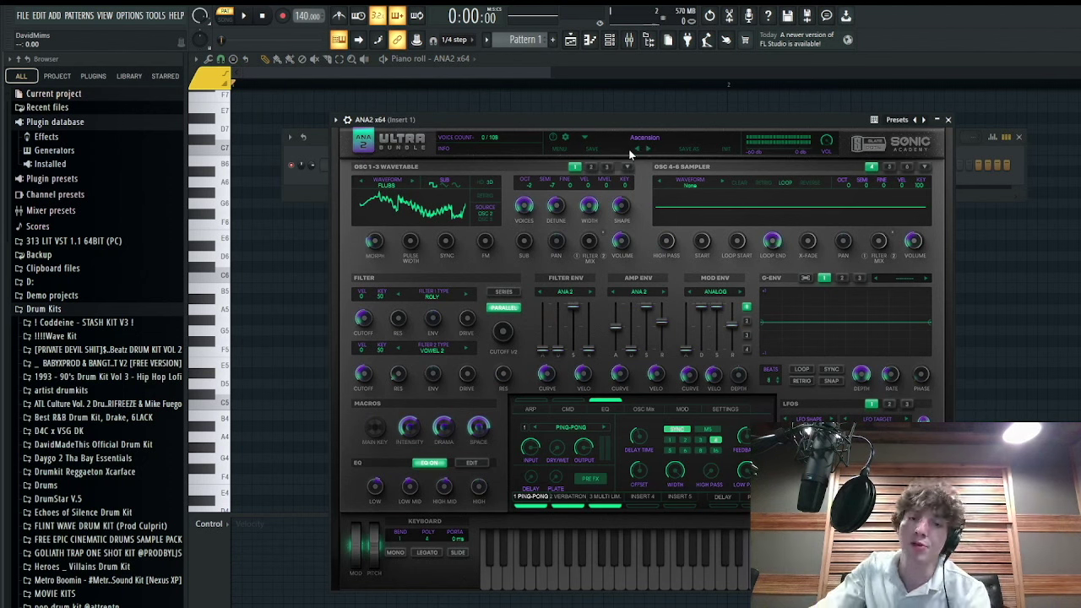
pyautogui.click(949, 121)
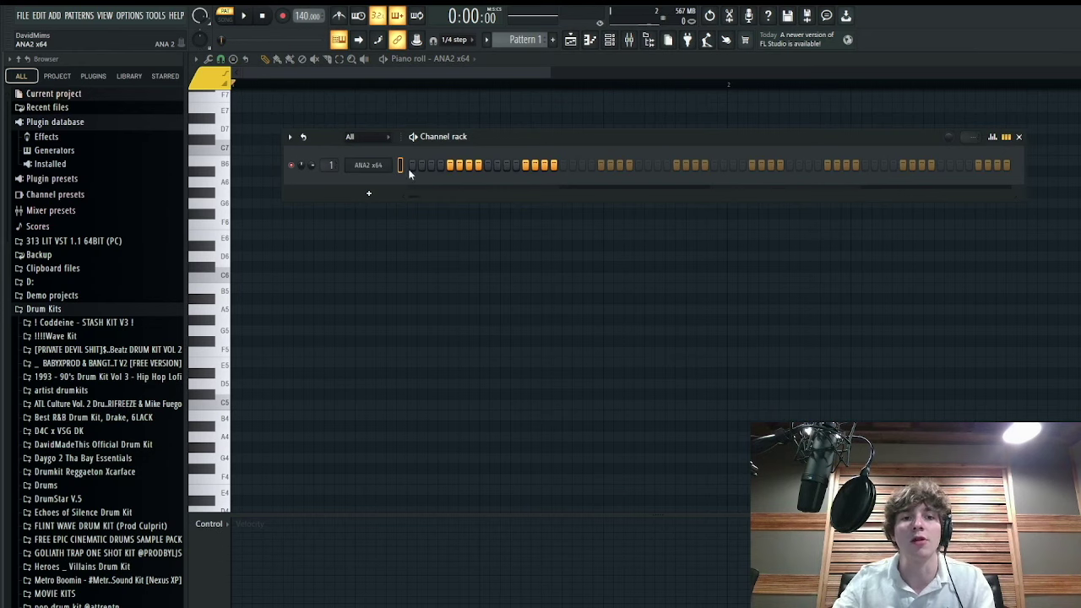
# - Place notes E6 and B♭5 at the start of the ANA2 piano roll and transpose both up an octave
pyautogui.press('F7')
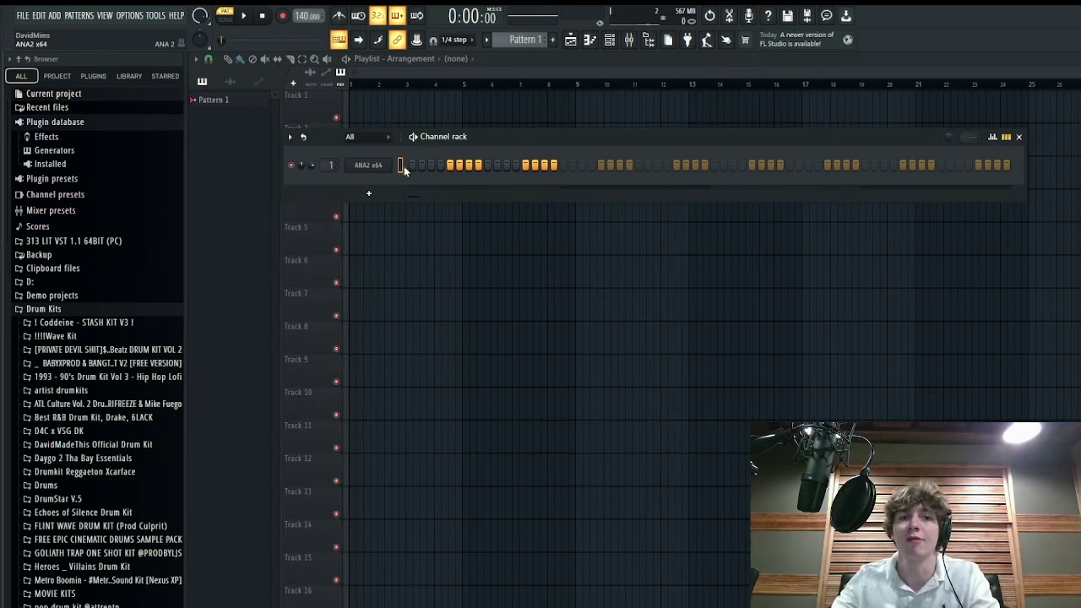
pyautogui.press('F7')
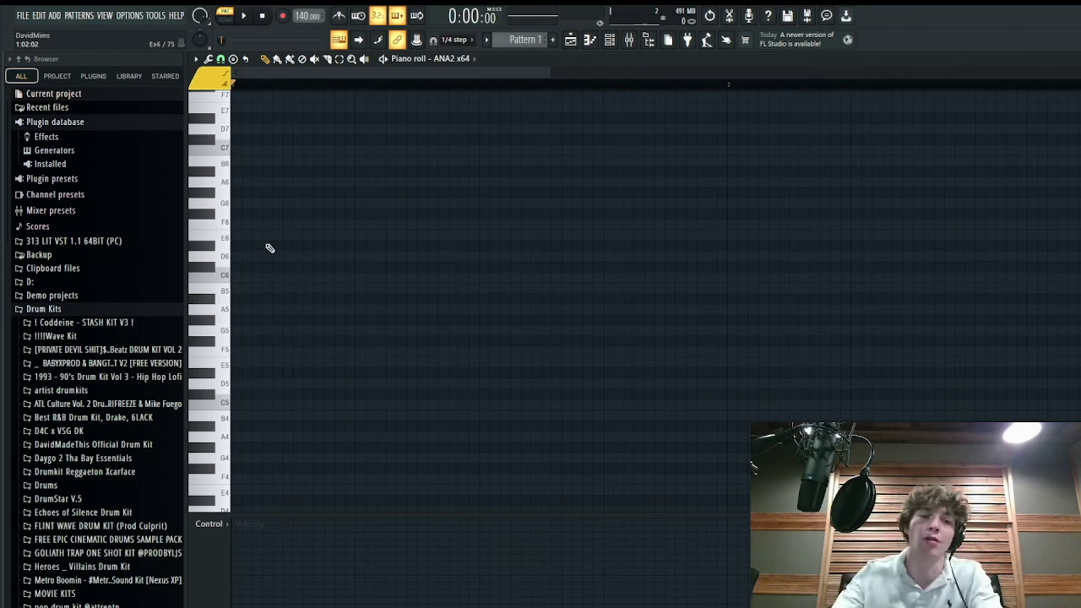
pyautogui.click(243, 226)
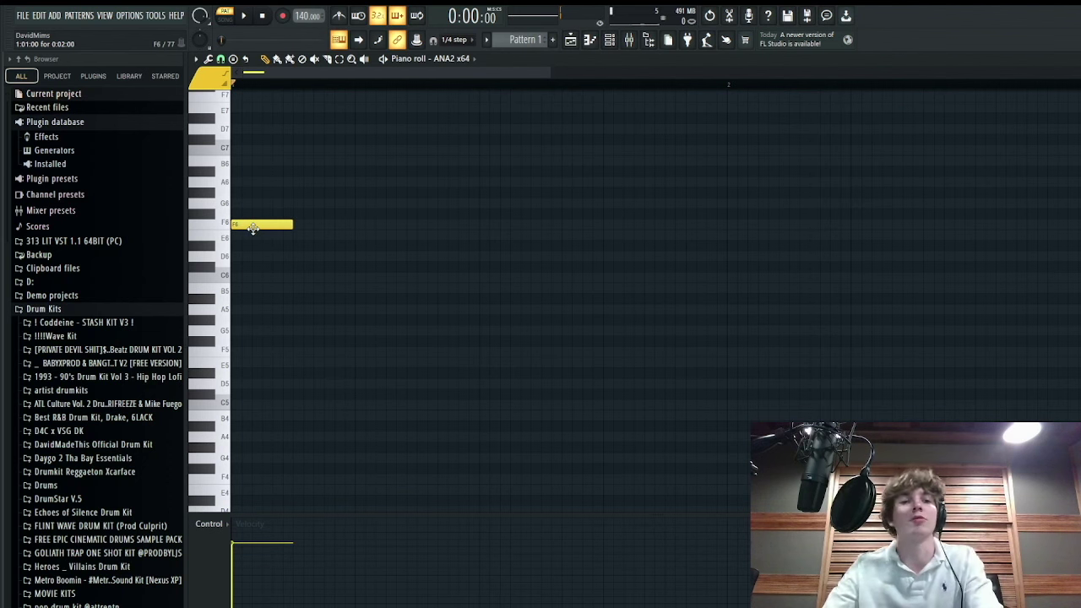
pyautogui.moveTo(252, 226); pyautogui.dragTo(247, 236)
pyautogui.click(247, 299)
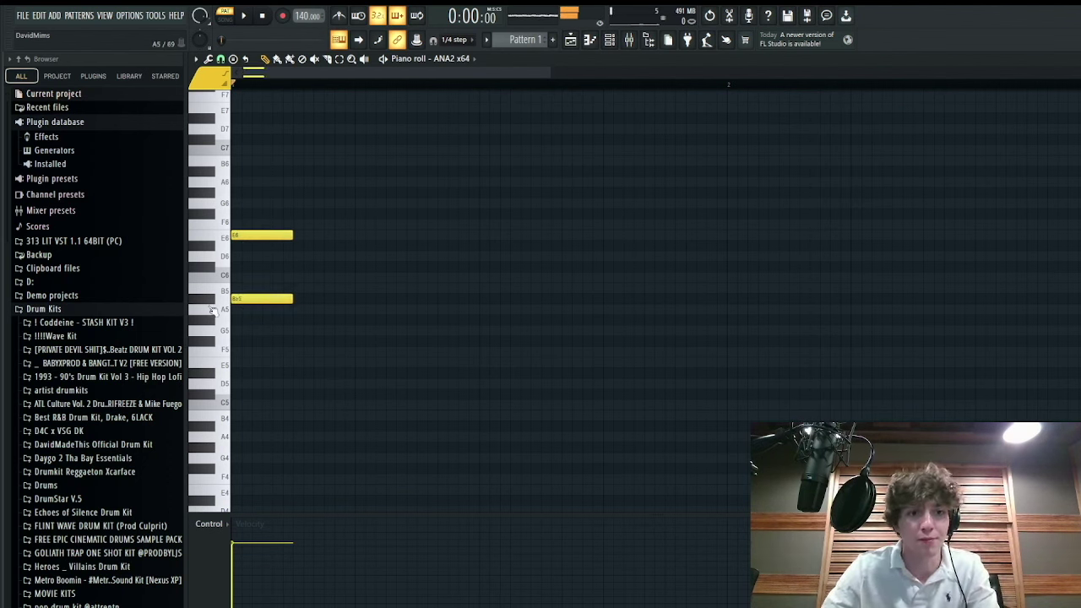
pyautogui.hotkey('ctrl', 'Up')
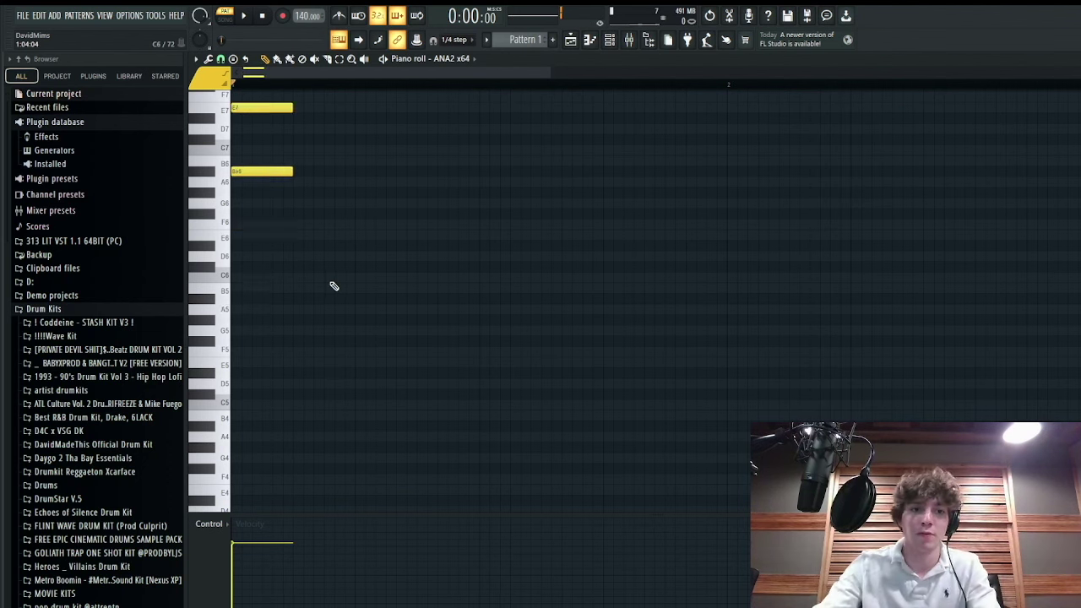
# - Audition further ANA2 presets with the two notes playing and settle on Big Mellow Pad
pyautogui.click(609, 39)
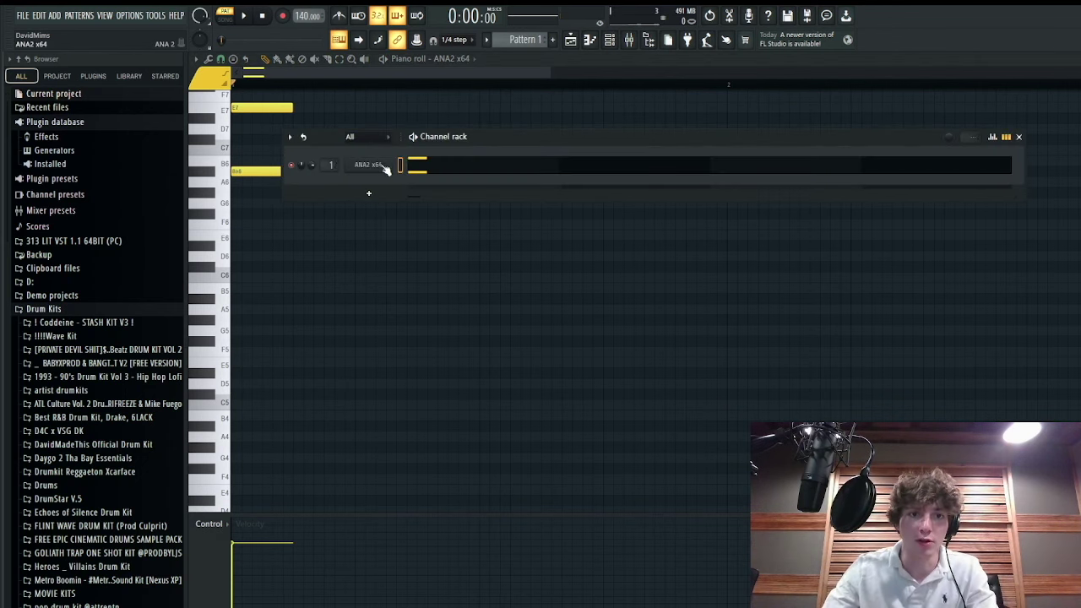
pyautogui.click(384, 169)
pyautogui.click(647, 149)
pyautogui.press('space')
pyautogui.press('space')
pyautogui.click(648, 150)
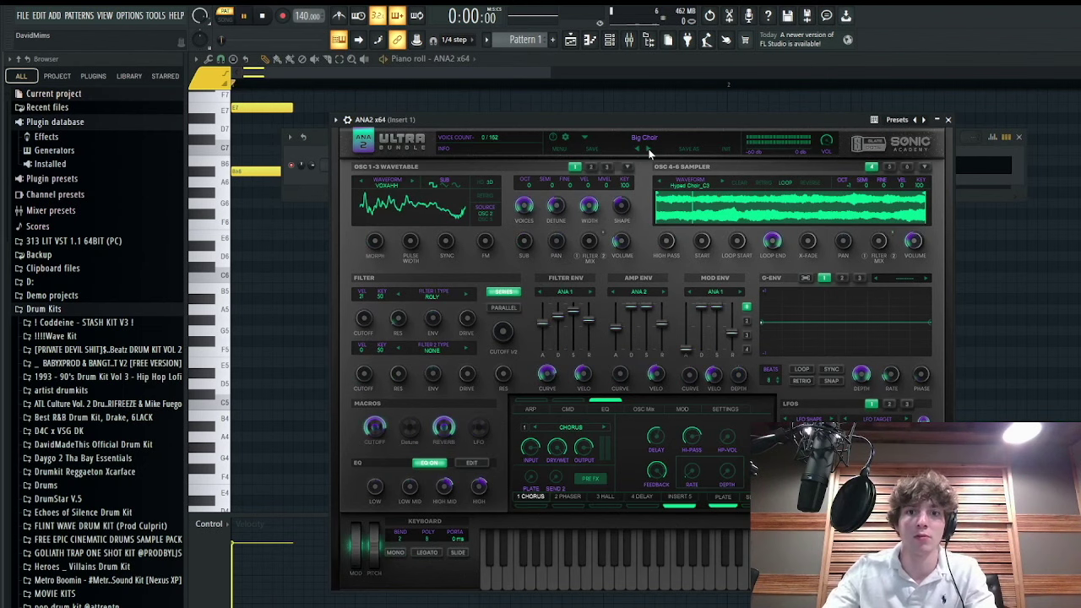
pyautogui.click(648, 149)
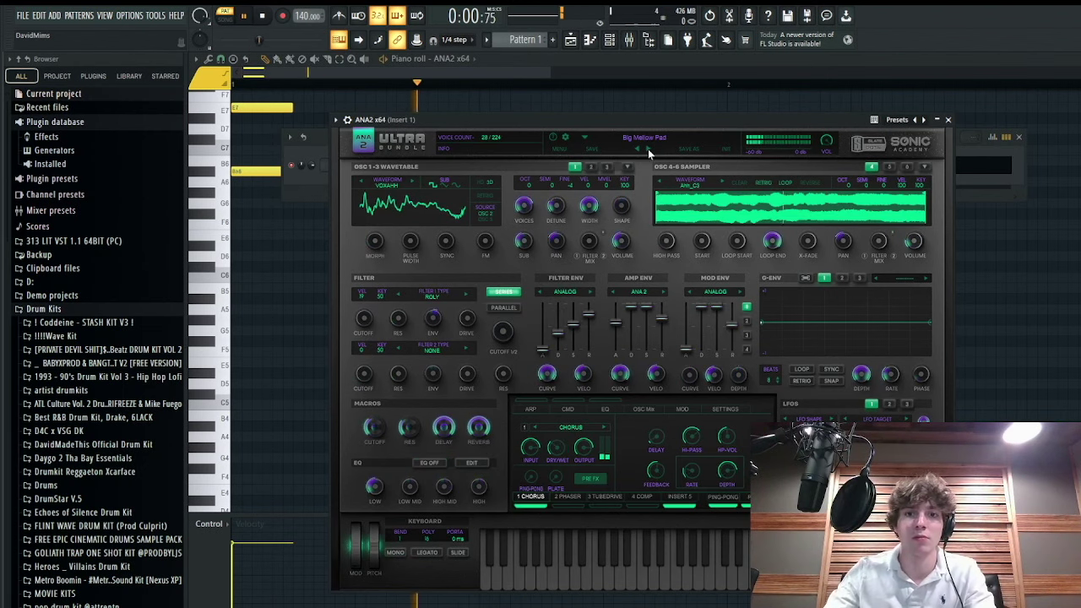
pyautogui.rightClick(1002, 336)
pyautogui.press('space')
# - Move the two notes to D6 and A6 and lengthen both to one full bar
pyautogui.moveTo(262, 110); pyautogui.dragTo(249, 264)
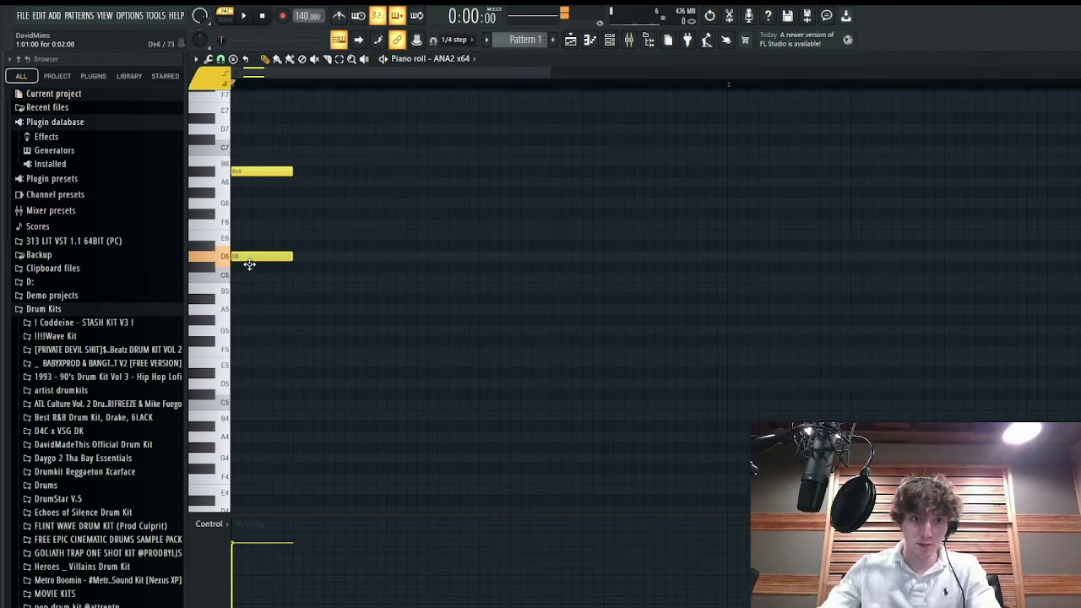
pyautogui.moveTo(253, 171); pyautogui.dragTo(251, 194)
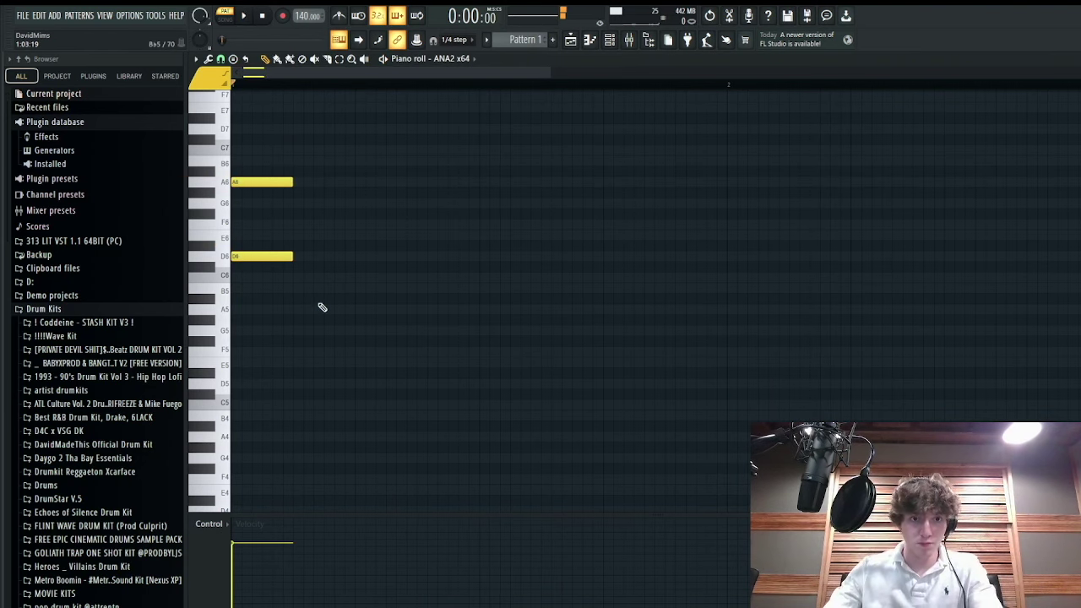
pyautogui.moveTo(320, 305); pyautogui.dragTo(226, 175)
pyautogui.moveTo(291, 184); pyautogui.dragTo(729, 236)
pyautogui.keyDown('ctrl'); pyautogui.click(851, 217); pyautogui.keyUp('ctrl')
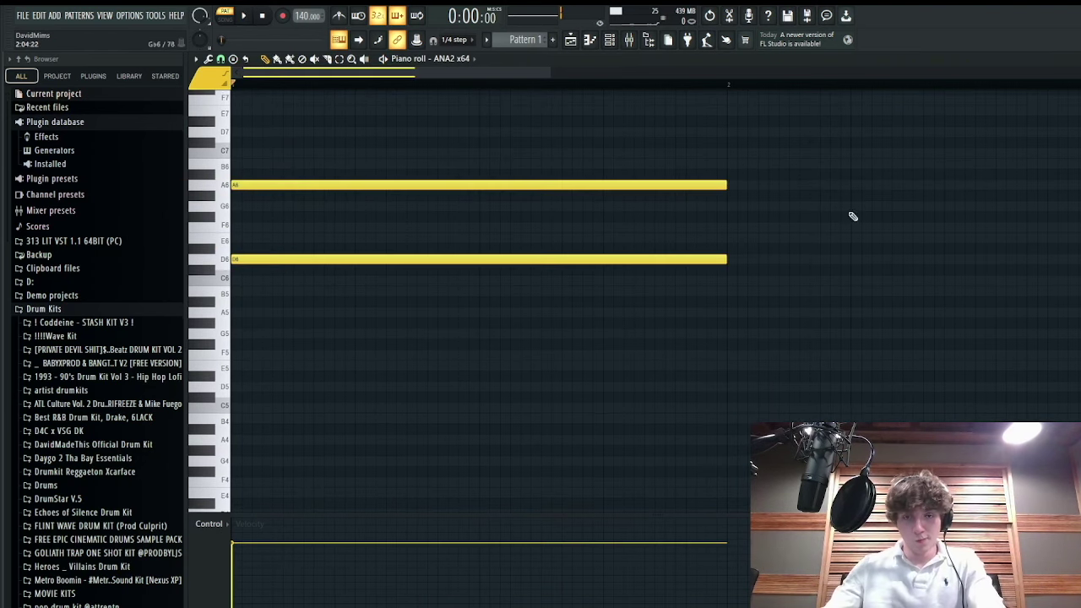
# - Set the project tempo to 169 BPM and add a B♭6 note on beat 2 of bar 1
pyautogui.scroll(-4, 552, 197)
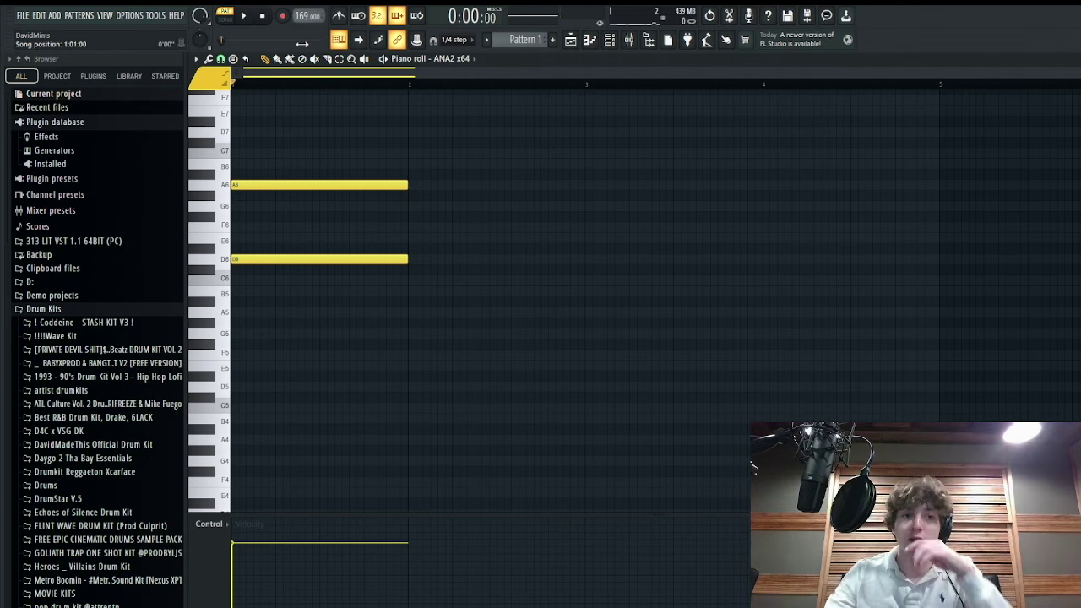
pyautogui.scroll(3, 297, 175)
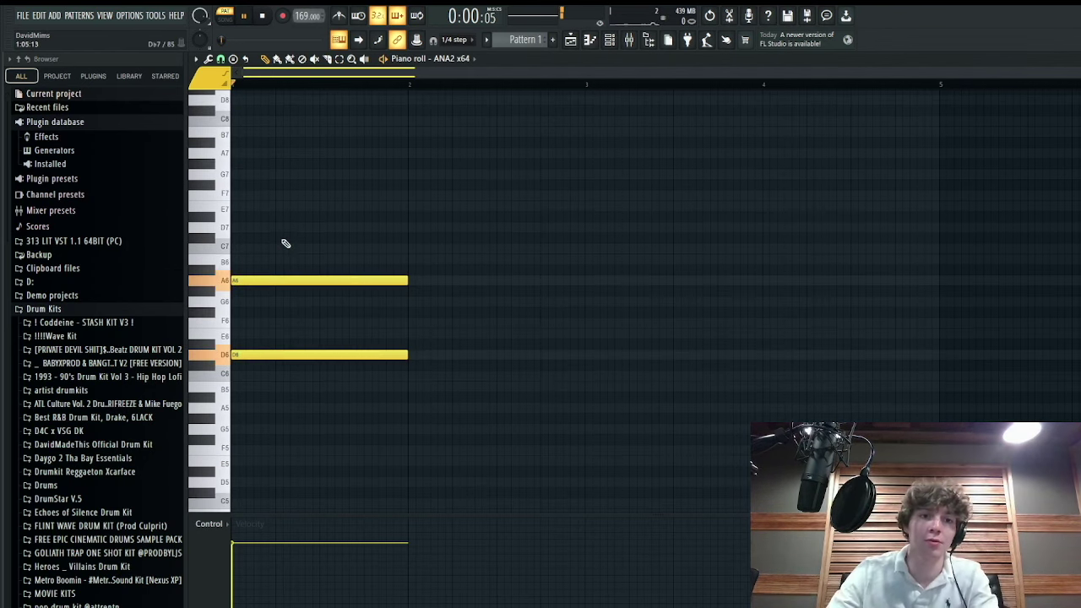
pyautogui.press('space')
pyautogui.click(270, 237)
pyautogui.moveTo(270, 237); pyautogui.dragTo(303, 269)
pyautogui.press('space')
pyautogui.press('space')
# - Add a D7 note on beat 3 of bar 1 and extend all the notes to the end of bar 2
pyautogui.moveTo(452, 270); pyautogui.dragTo(582, 229)
pyautogui.click(321, 238)
pyautogui.press('space')
pyautogui.press('space')
pyautogui.hotkey('ctrl', 'a')
pyautogui.keyDown('ctrl'); pyautogui.click(661, 287); pyautogui.keyUp('ctrl')
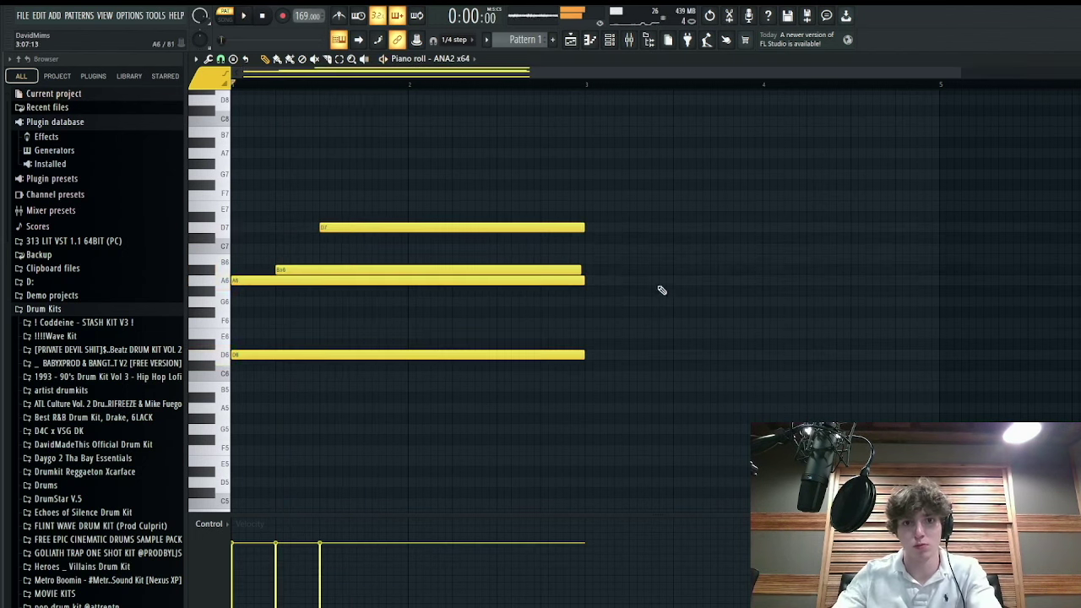
# - Duplicate the whole two-bar phrase into bars 3 and 4
pyautogui.scroll(-1, 658, 291)
pyautogui.hotkey('ctrl', 'b')
pyautogui.keyDown('ctrl'); pyautogui.click(646, 189); pyautogui.keyUp('ctrl')
pyautogui.scroll(-1, 620, 198)
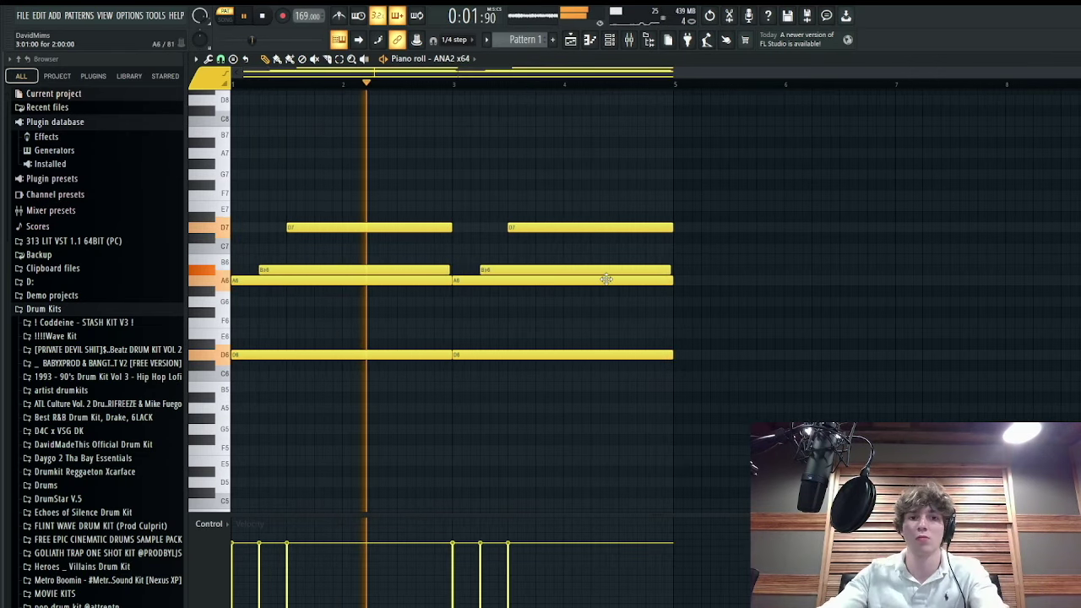
# - Copy the two low D6 notes into bars 5 to 8 and pitch them at A5
pyautogui.moveTo(723, 368); pyautogui.dragTo(728, 410)
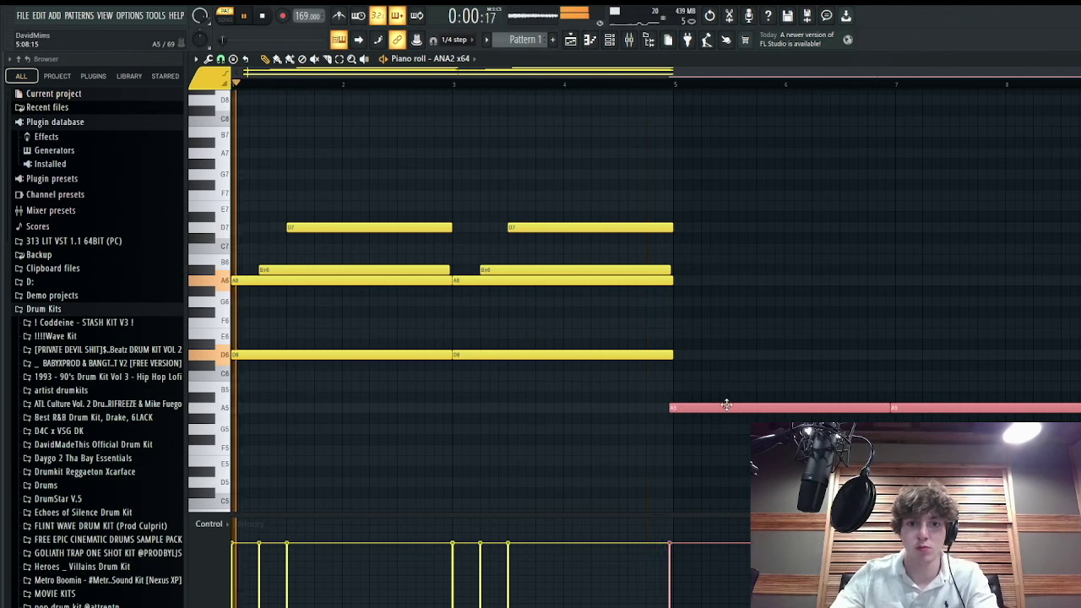
pyautogui.press('space')
pyautogui.scroll(-1, 472, 410)
pyautogui.keyDown('ctrl'); pyautogui.click(598, 275); pyautogui.keyUp('ctrl')
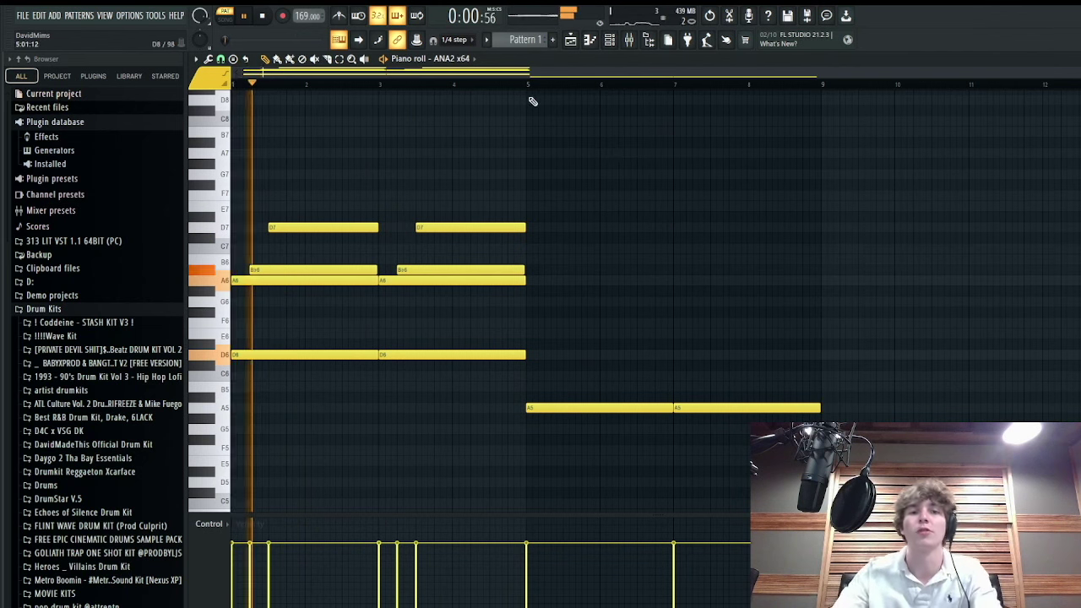
# - Raise the A5 note starting at bar 5 to B♭5 and play the pattern back
pyautogui.press('space')
pyautogui.moveTo(531, 407)
pyautogui.mouseDown()
pyautogui.moveTo(533, 384)
pyautogui.moveTo(531, 393)
pyautogui.mouseUp()
pyautogui.press('space')
pyautogui.press('space')
pyautogui.press('space')
# - Add two-bar G6 and B♭6 notes above the low note at bar 5
pyautogui.click(526, 302)
pyautogui.press('space')
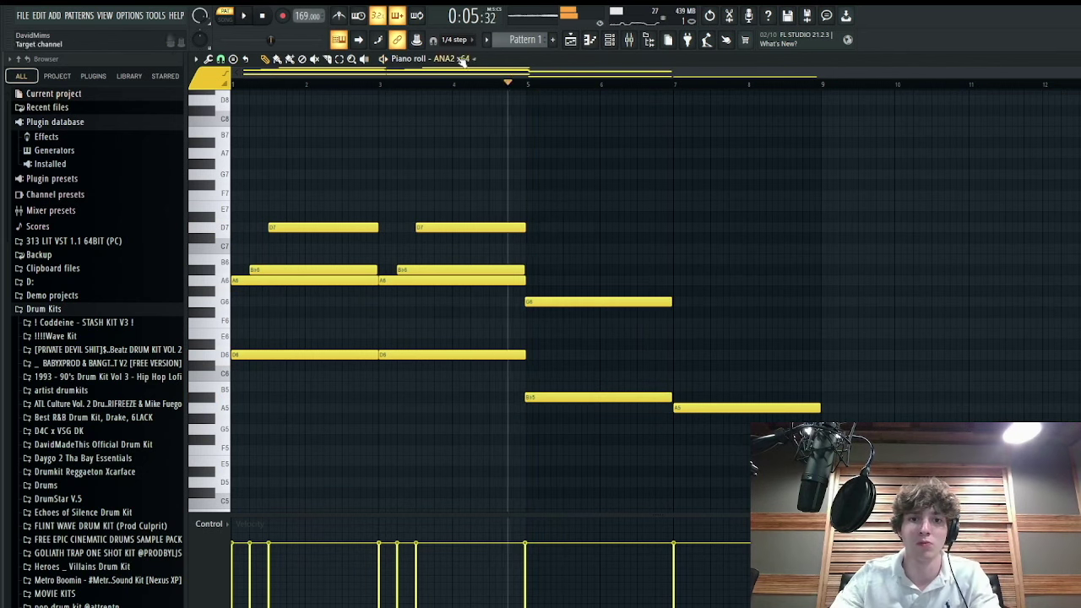
pyautogui.press('space')
pyautogui.click(415, 82)
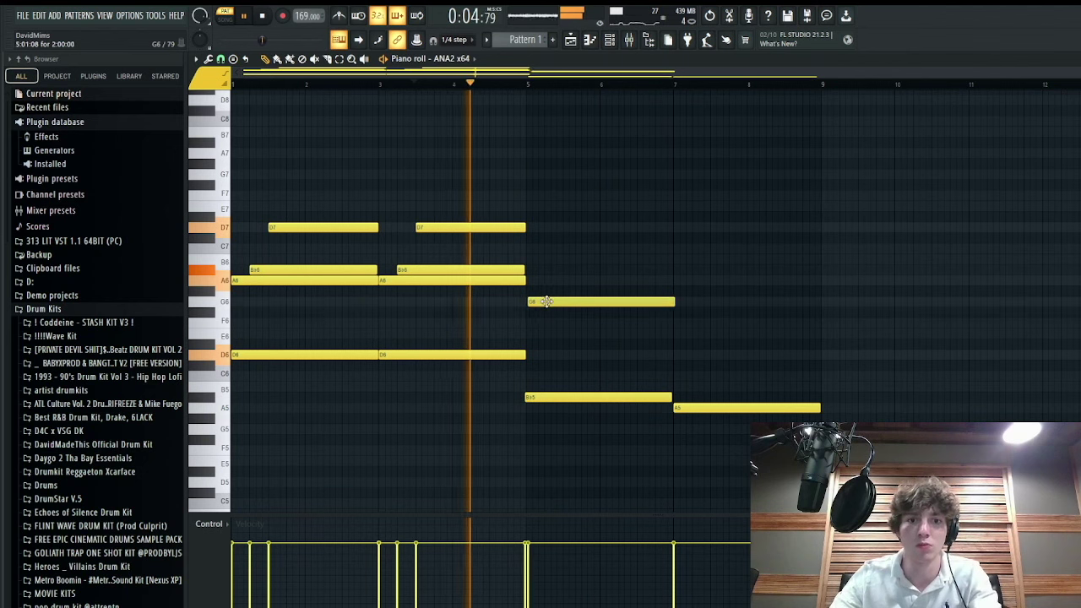
pyautogui.click(525, 269)
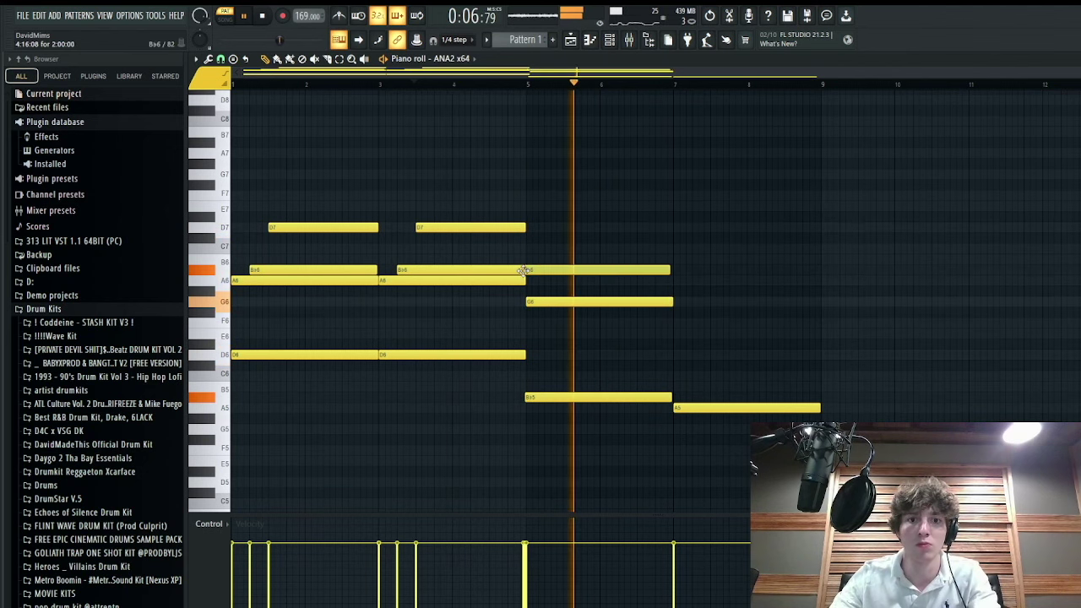
# - Add two-bar A6 and E6 notes above the A5 at bar 7 and play the progression
pyautogui.press('space')
pyautogui.moveTo(673, 281)
pyautogui.mouseDown()
pyautogui.moveTo(673, 295)
pyautogui.moveTo(673, 285)
pyautogui.mouseUp()
pyautogui.moveTo(673, 325); pyautogui.dragTo(675, 341)
pyautogui.press('space')
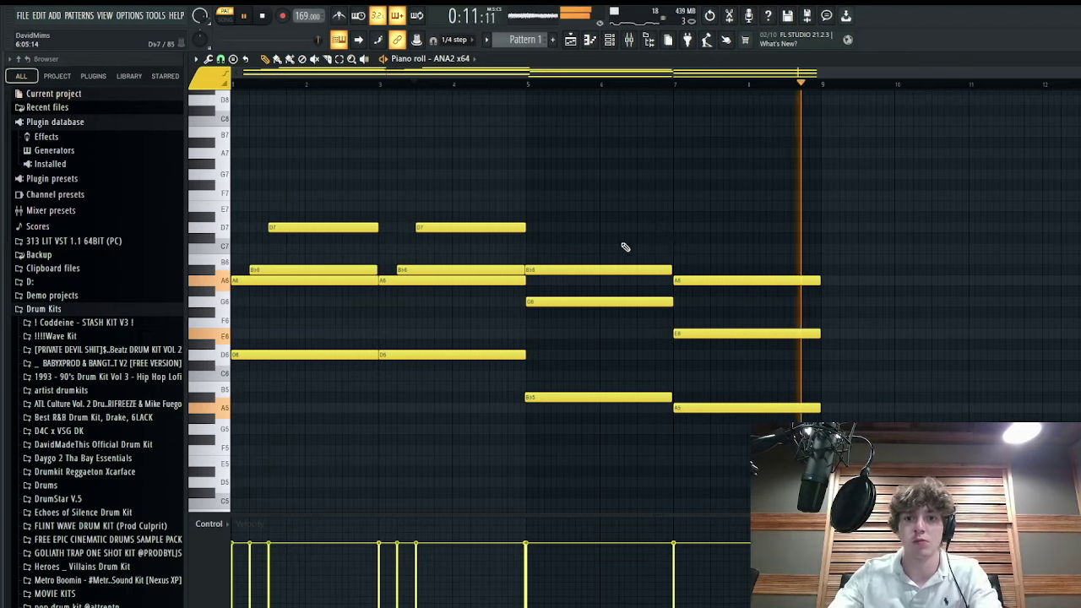
# - Top the last two chords with a two-bar C7 note at bar 5 and a two-bar D7 at bar 7
pyautogui.scroll(3, 572, 277)
pyautogui.scroll(-1, 507, 169)
pyautogui.click(525, 268)
pyautogui.moveTo(524, 265); pyautogui.dragTo(557, 315)
pyautogui.click(684, 291)
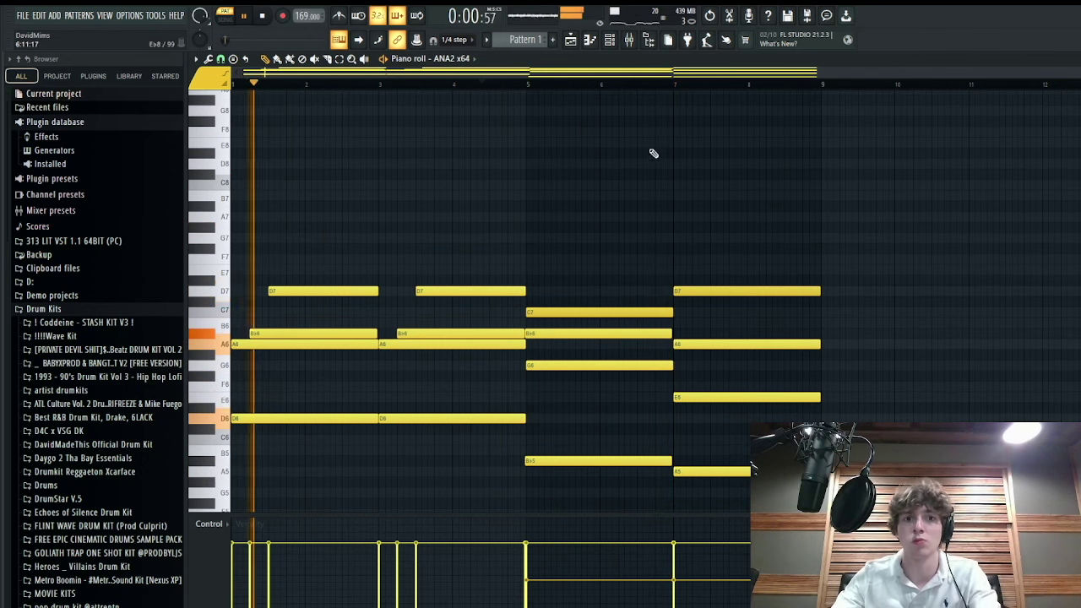
# - Clone the ANA2 channel and load the Ex-Soulmate preset from the Ambient Keys category in the copy
pyautogui.press('F6')
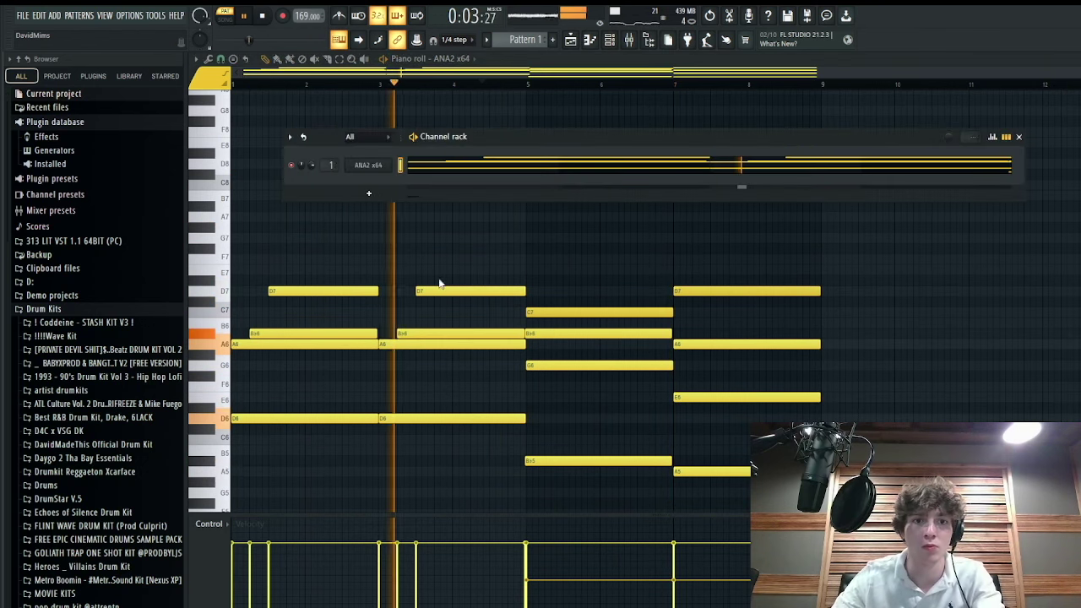
pyautogui.hotkey('alt', 'c')
pyautogui.press('space')
pyautogui.click(648, 154)
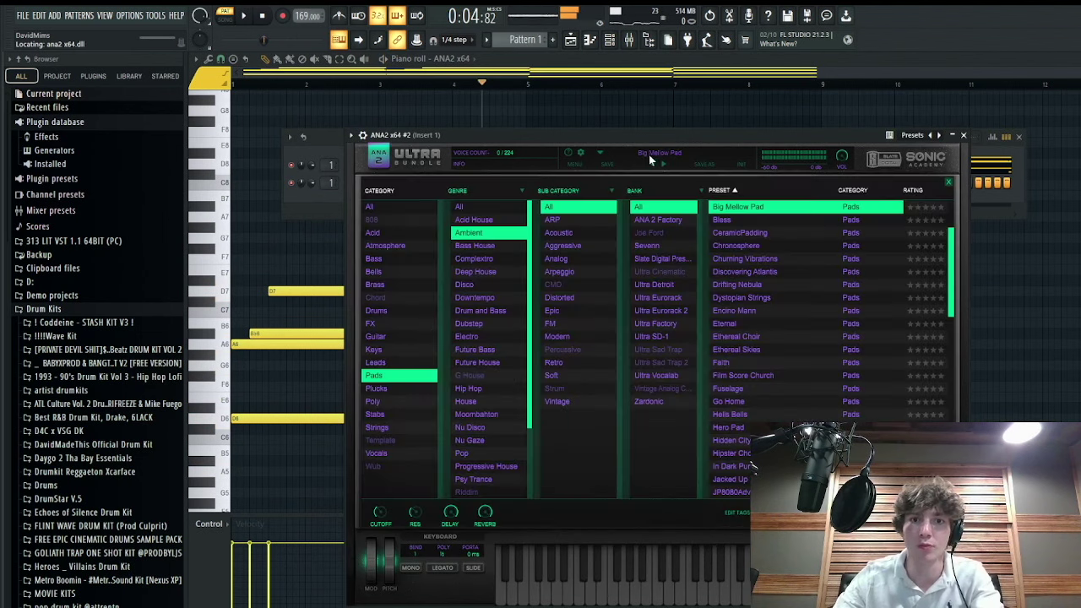
pyautogui.click(374, 349)
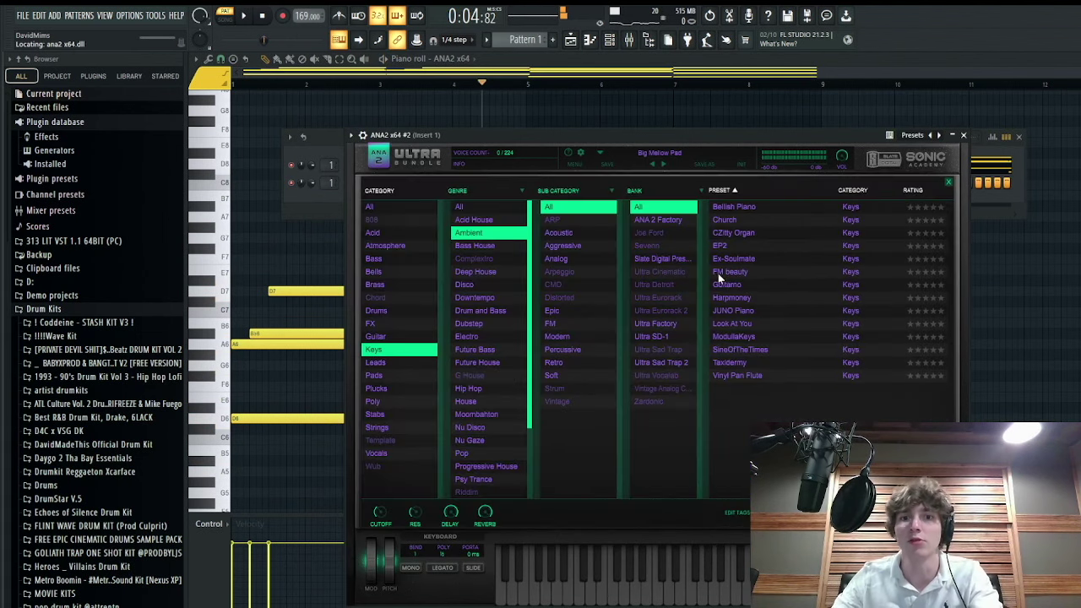
pyautogui.doubleClick(754, 274)
pyautogui.click(963, 136)
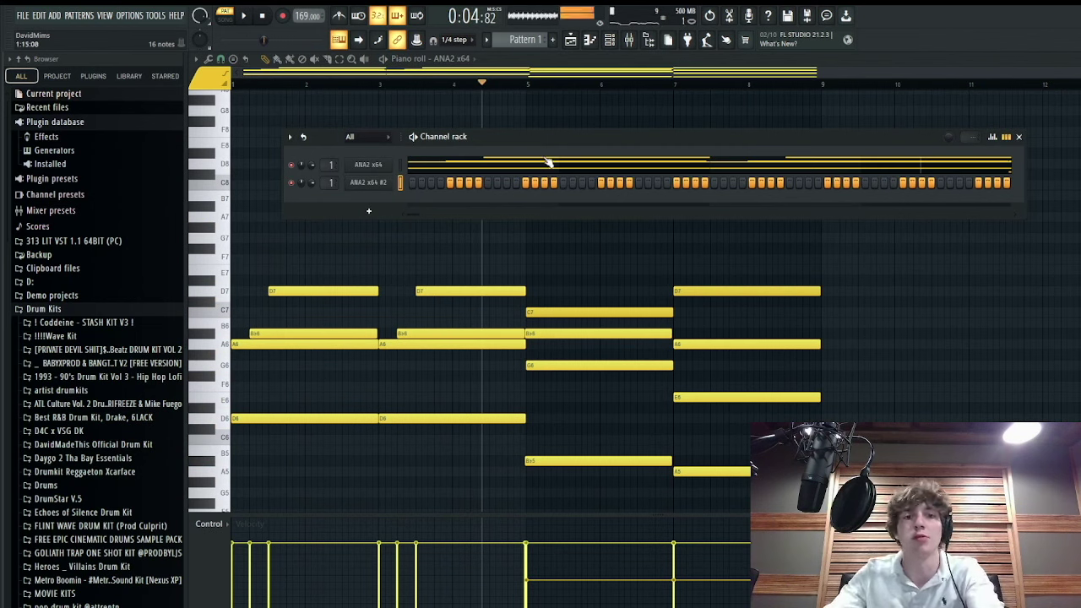
# - Paste the chord progression into the second ANA2 channel and delete the C7 note at bar 5 from the first channel
pyautogui.press('space')
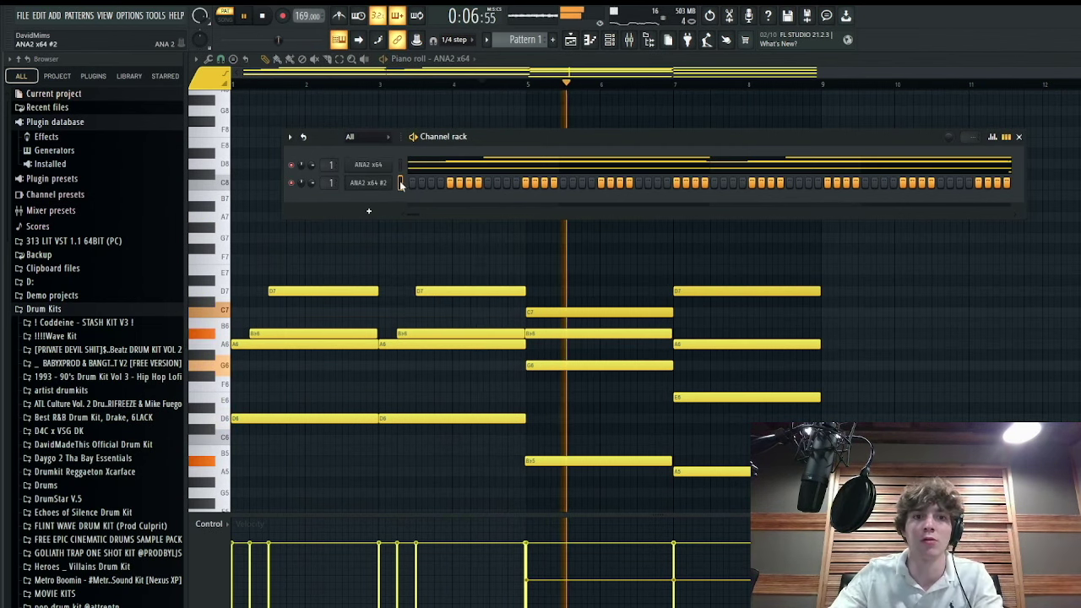
pyautogui.hotkey('ctrl', 'v')
pyautogui.rightClick(589, 312)
pyautogui.rightClick(584, 333)
pyautogui.hotkey('ctrl', 'z')
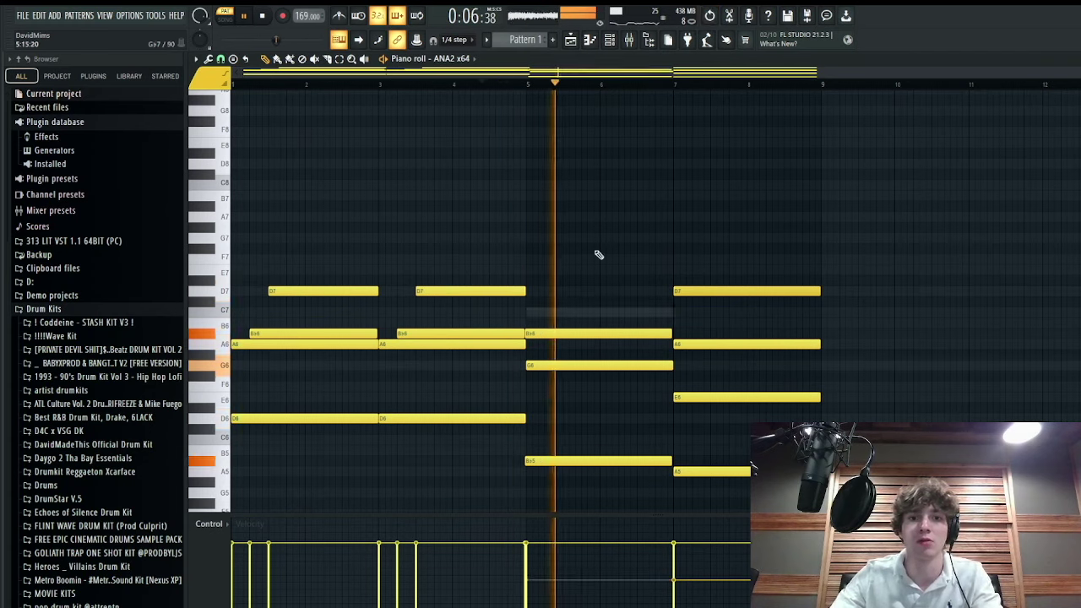
# - Delete the C7 note at bar 5 and the D7 note at bar 7 from the second ANA2 channel
pyautogui.press('F6')
pyautogui.click(591, 181)
pyautogui.rightClick(567, 314)
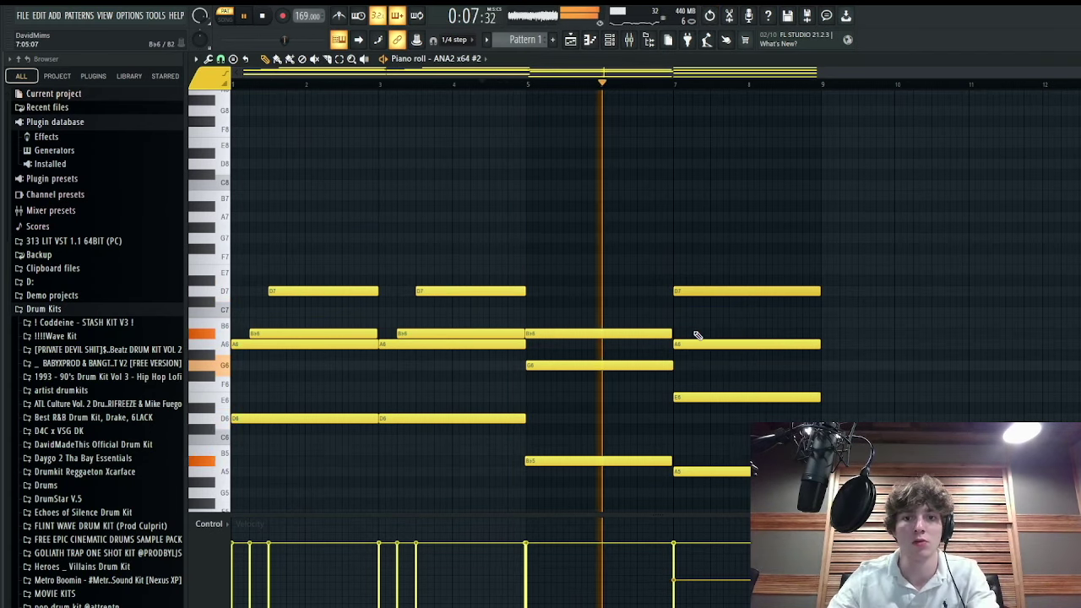
pyautogui.rightClick(700, 292)
# - Shorten and stagger the first chord's notes into a rising D6, A6, B♭6, D7 arpeggio of two-step notes
pyautogui.scroll(5, 229, 309)
pyautogui.press('space')
pyautogui.moveTo(261, 345); pyautogui.dragTo(288, 347)
pyautogui.click(262, 20)
pyautogui.moveTo(377, 292); pyautogui.dragTo(344, 292)
pyautogui.moveTo(741, 292); pyautogui.dragTo(345, 292)
# - Repeat the four-note arpeggio through the end of bar 4, replacing the second sustained chord
pyautogui.moveTo(371, 274); pyautogui.dragTo(238, 426)
pyautogui.hotkey('ctrl', 'b')
pyautogui.hotkey('ctrl', 'b')
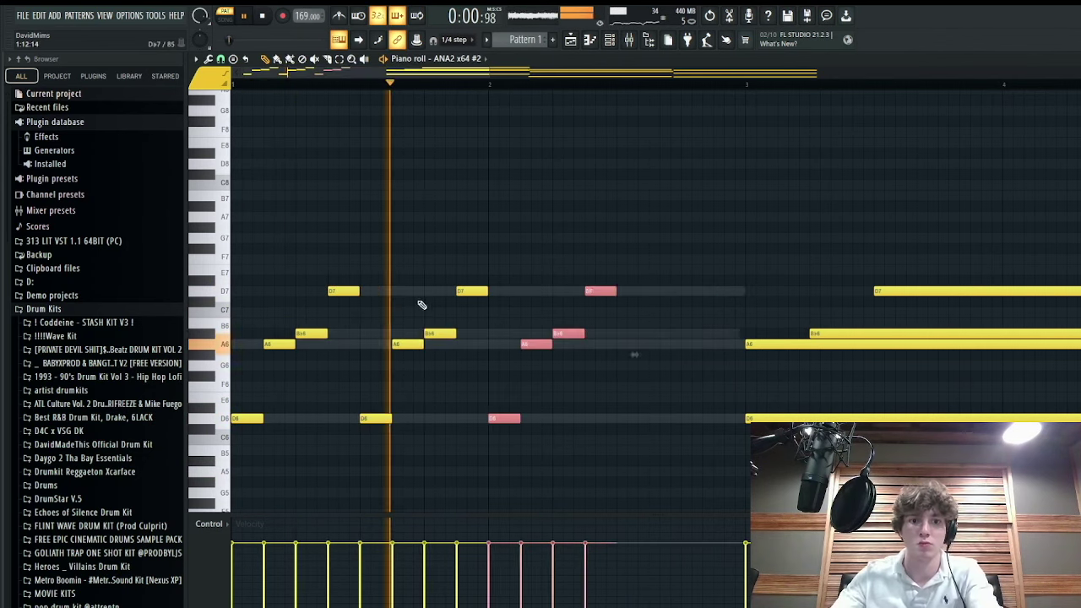
pyautogui.hotkey('ctrl', 'b')
pyautogui.scroll(-4, 423, 304)
pyautogui.rightClick(452, 420)
pyautogui.hotkey('ctrl', 'b')
pyautogui.scroll(-1, 608, 224)
pyautogui.scroll(-3, 591, 245)
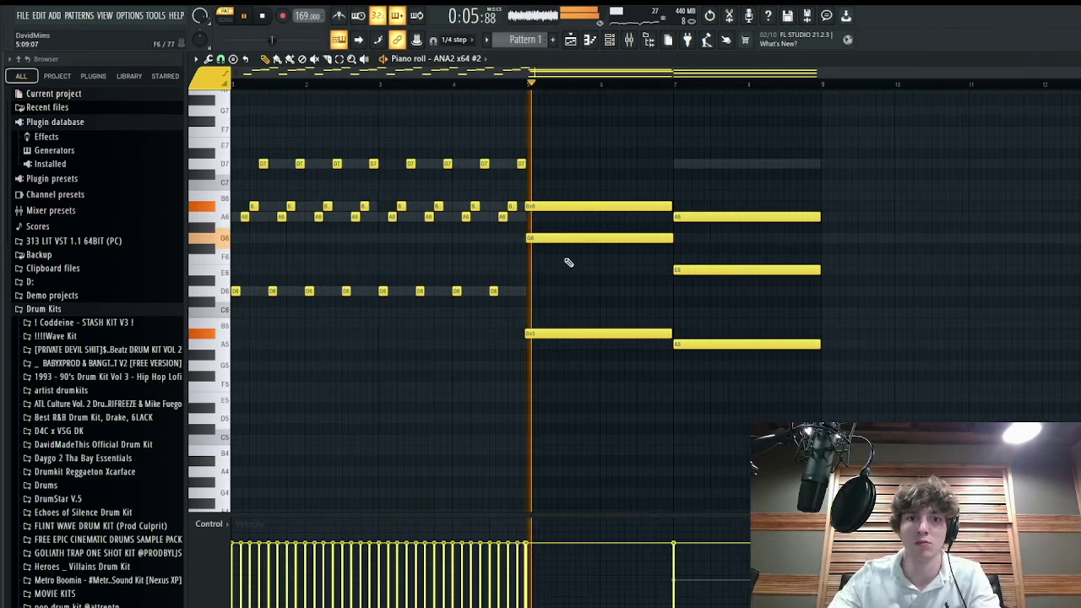
# - Shorten and stagger the bar 5 chord into a rising figure of short B♭5, G6 and B♭6 notes
pyautogui.press('space')
pyautogui.scroll(3, 569, 263)
pyautogui.moveTo(549, 237); pyautogui.dragTo(626, 210)
pyautogui.scroll(-3, 633, 253)
pyautogui.moveTo(533, 379); pyautogui.dragTo(639, 157)
pyautogui.hotkey('ctrl', 'l')
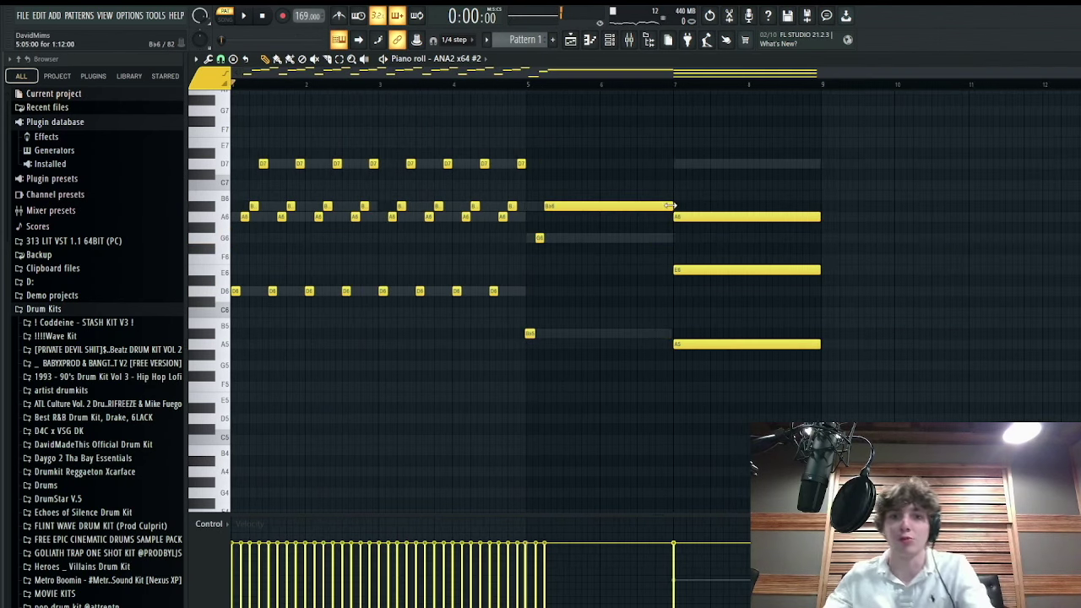
pyautogui.moveTo(669, 206); pyautogui.dragTo(543, 210)
pyautogui.scroll(3, 553, 218)
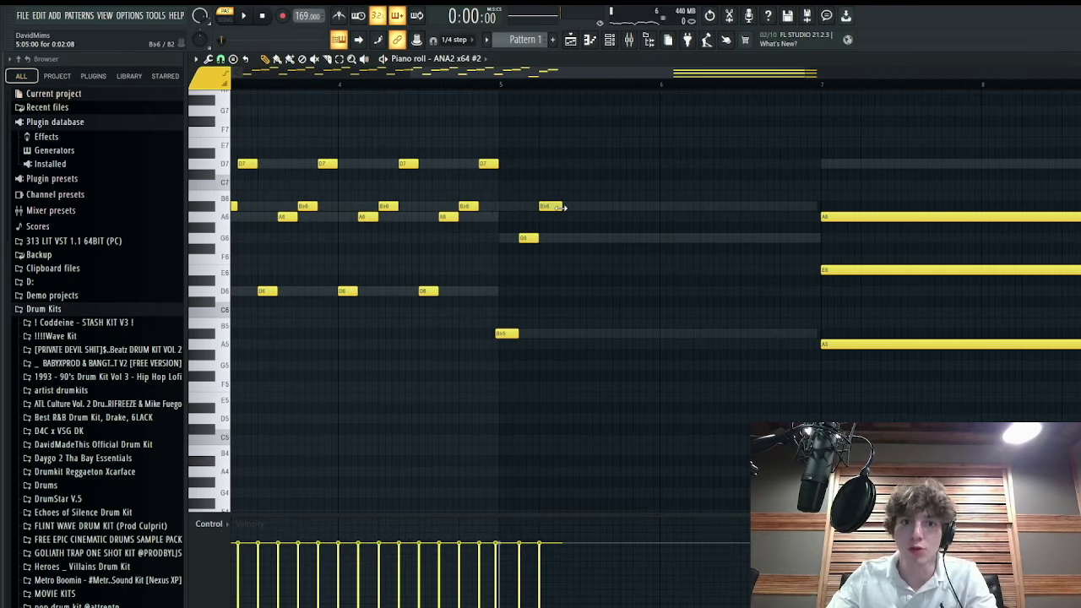
pyautogui.scroll(-2, 584, 398)
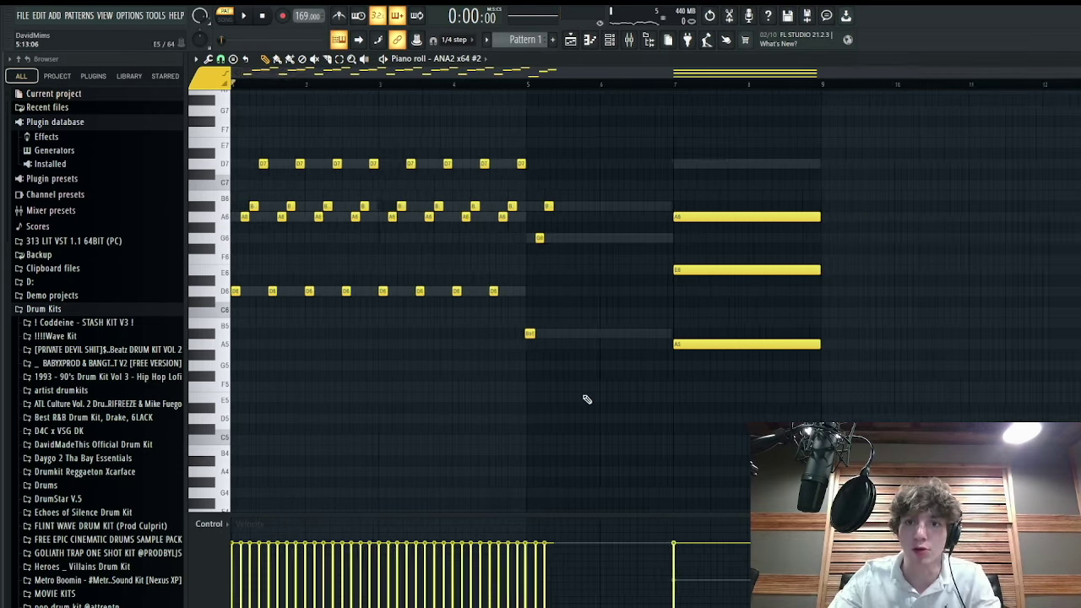
pyautogui.scroll(2, 628, 381)
pyautogui.moveTo(629, 390); pyautogui.dragTo(519, 204)
pyautogui.hotkey('ctrl', 'b')
pyautogui.hotkey('ctrl', 'b')
pyautogui.hotkey('ctrl', 'b')
pyautogui.hotkey('ctrl', 'b')
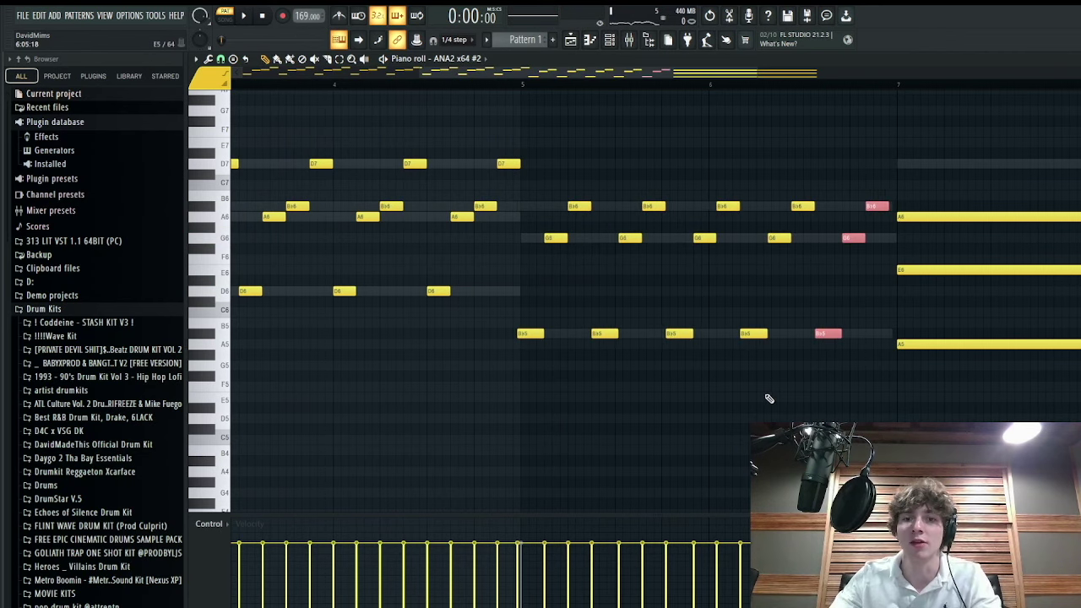
pyautogui.moveTo(851, 404); pyautogui.dragTo(603, 179)
pyautogui.press('Delete')
# - Align the short B♭5 note to the start of bar 5 and repeat the three-note figure through bar 6
pyautogui.scroll(3, 577, 284)
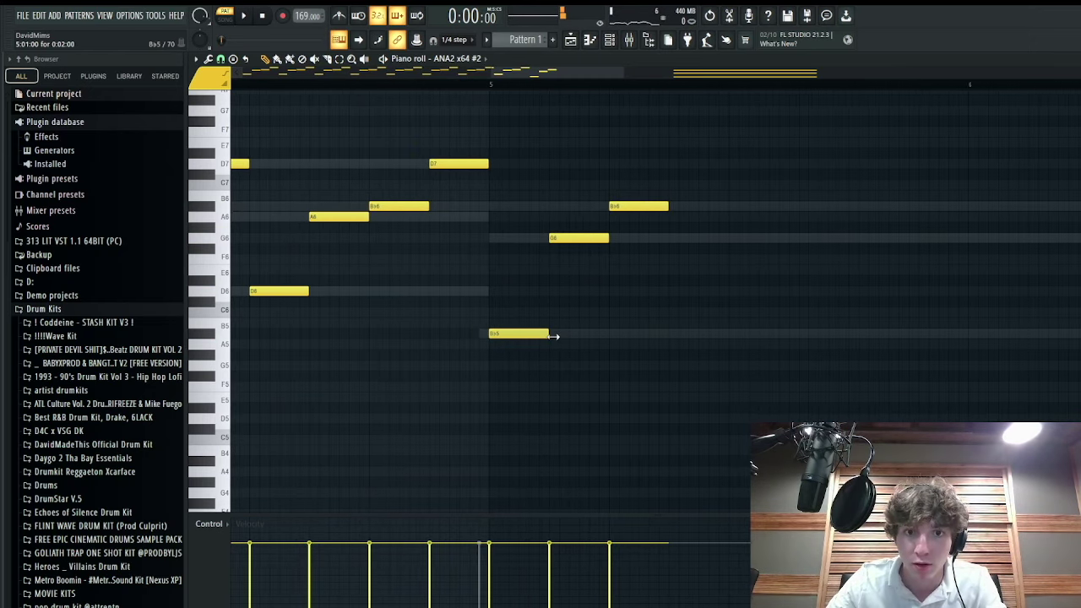
pyautogui.scroll(-3, 567, 326)
pyautogui.moveTo(627, 422); pyautogui.dragTo(534, 201)
pyautogui.hotkey('ctrl', 'b')
pyautogui.hotkey('ctrl', 'b')
pyautogui.hotkey('ctrl', 'b')
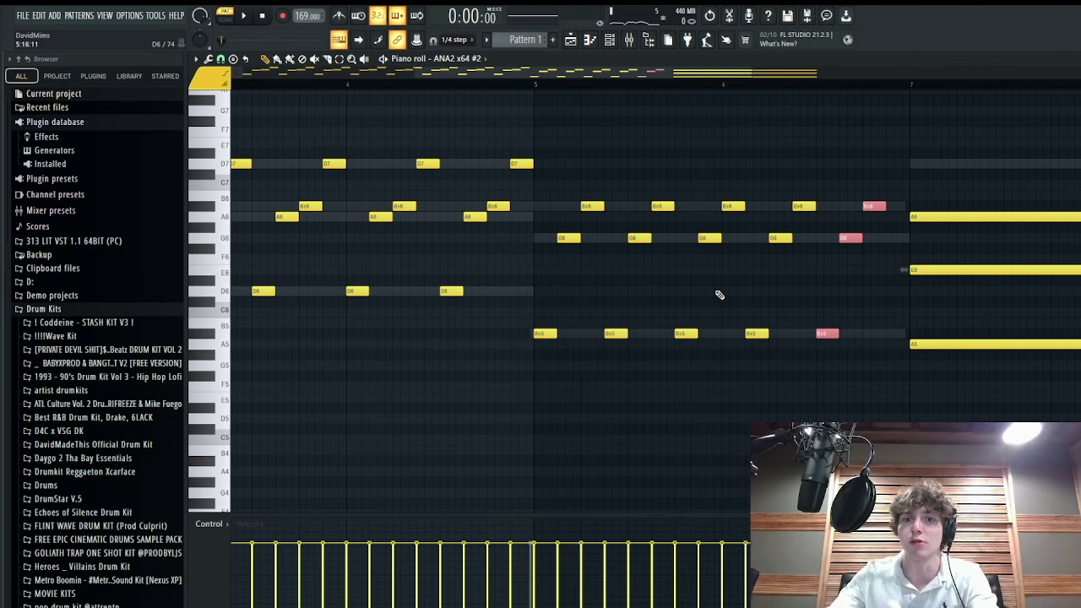
pyautogui.scroll(-3, 602, 319)
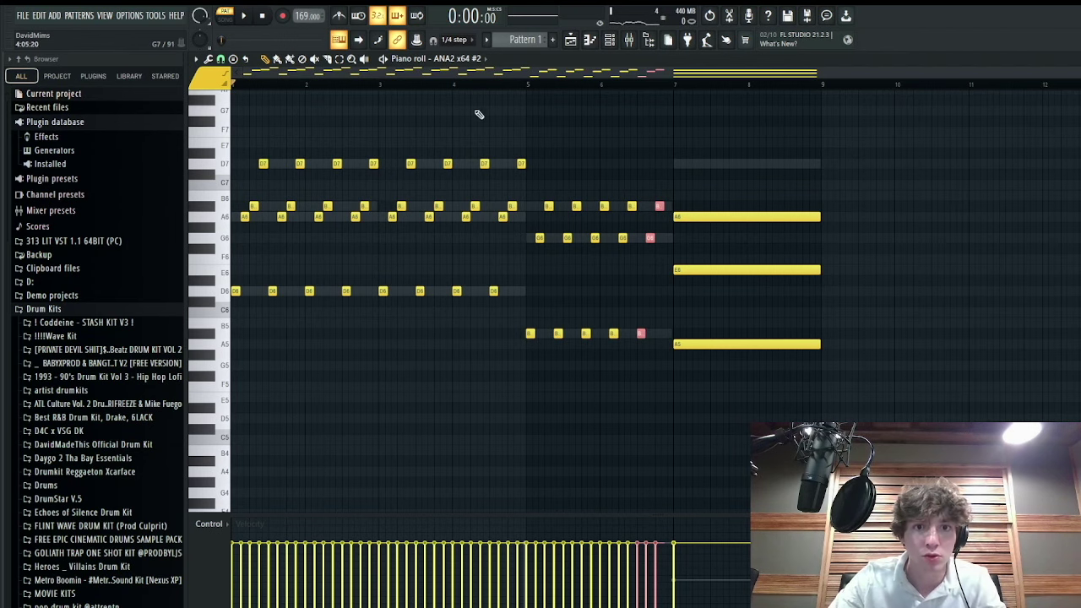
# - Play back the three-note arpeggio from the end of bar 4 into bar 5
pyautogui.keyDown('ctrl'); pyautogui.click(563, 116); pyautogui.keyUp('ctrl')
pyautogui.click(517, 84)
pyautogui.scroll(3, 549, 211)
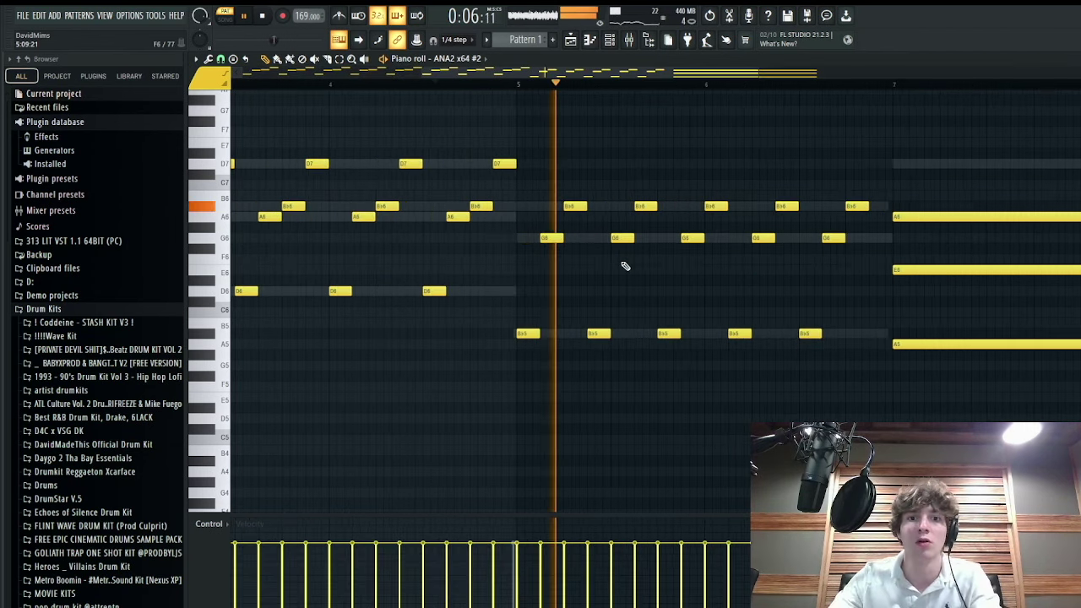
pyautogui.scroll(-1, 591, 262)
pyautogui.press('space')
# - Extend the bar 5 figure to four notes with a D6 after each B♭6, repeating it through bar 6
pyautogui.scroll(2, 480, 239)
pyautogui.press('space')
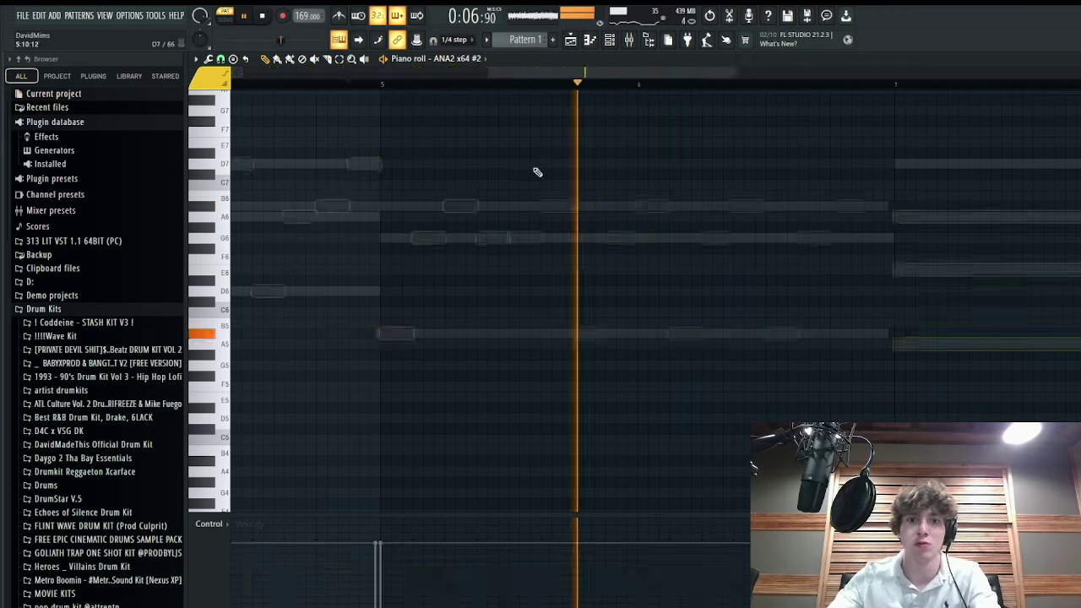
pyautogui.hotkey('ctrl', 'b')
pyautogui.keyDown('ctrl'); pyautogui.click(480, 220); pyautogui.keyUp('ctrl')
pyautogui.moveTo(492, 240); pyautogui.dragTo(492, 294)
pyautogui.moveTo(620, 239); pyautogui.dragTo(619, 295)
pyautogui.moveTo(743, 239); pyautogui.dragTo(746, 293)
pyautogui.moveTo(874, 240); pyautogui.dragTo(874, 294)
# - Turn the bar 7 chord into a two-step A5, E6, A6, B♭5 arpeggio and repeat it through bar 8
pyautogui.scroll(-4, 872, 355)
pyautogui.scroll(3, 832, 388)
pyautogui.press('space')
pyautogui.moveTo(635, 271); pyautogui.dragTo(661, 272)
pyautogui.press('space')
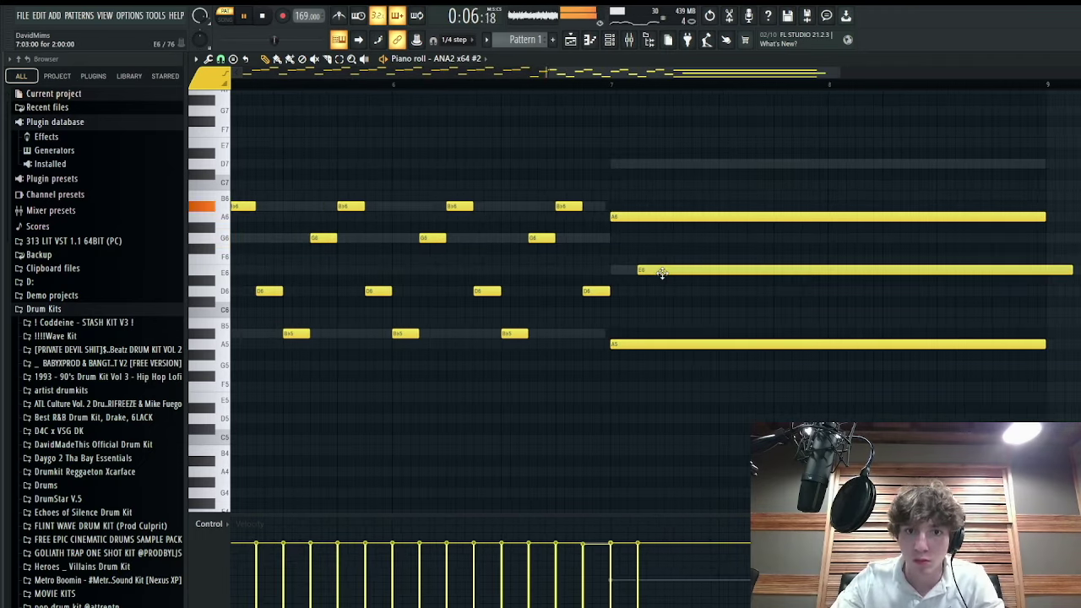
pyautogui.moveTo(643, 219); pyautogui.dragTo(698, 223)
pyautogui.moveTo(760, 419); pyautogui.dragTo(768, 174)
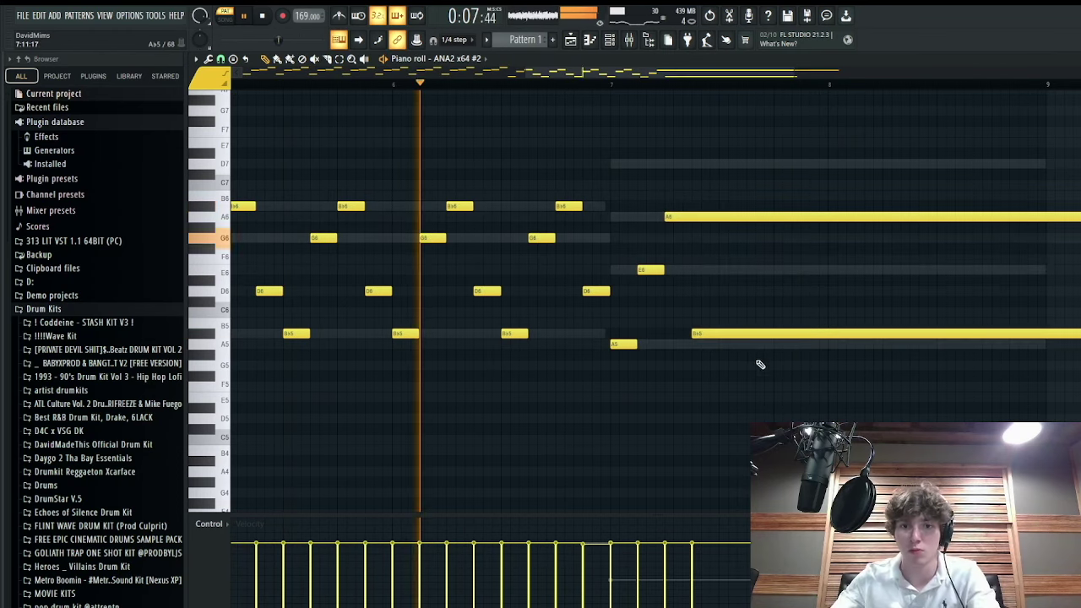
pyautogui.moveTo(941, 352); pyautogui.dragTo(737, 345)
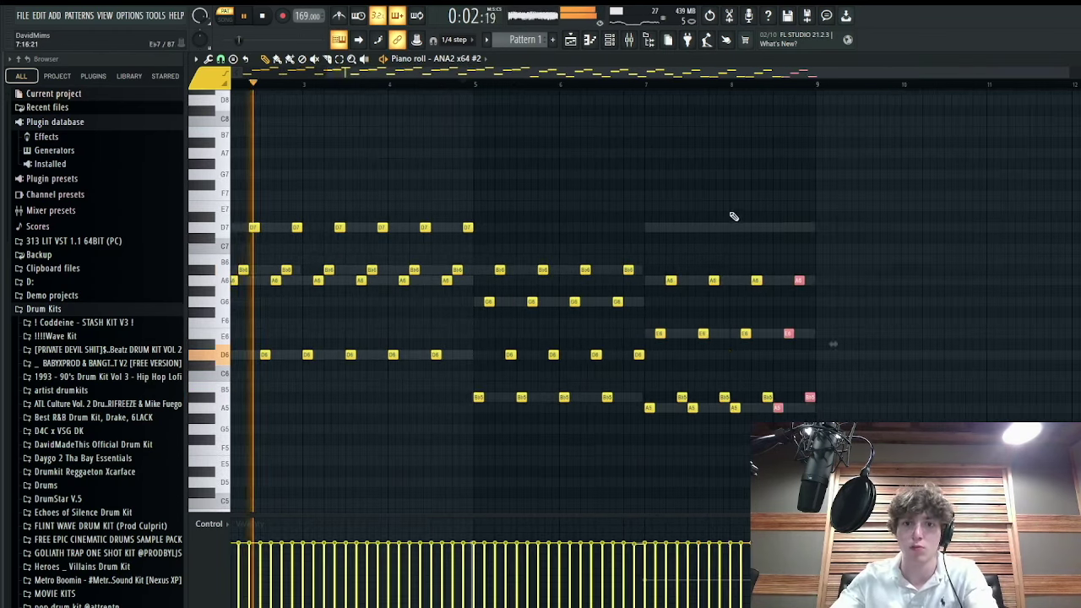
# - Route the second ANA2 channel to mixer insert 2 and clone the channel
pyautogui.press('F6')
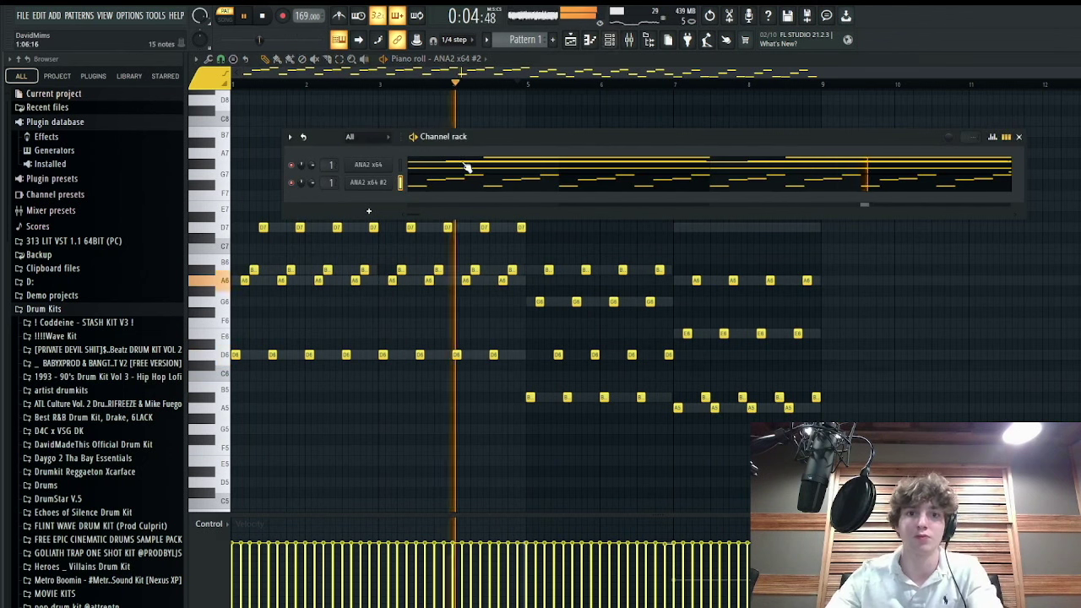
pyautogui.moveTo(330, 183); pyautogui.dragTo(331, 175)
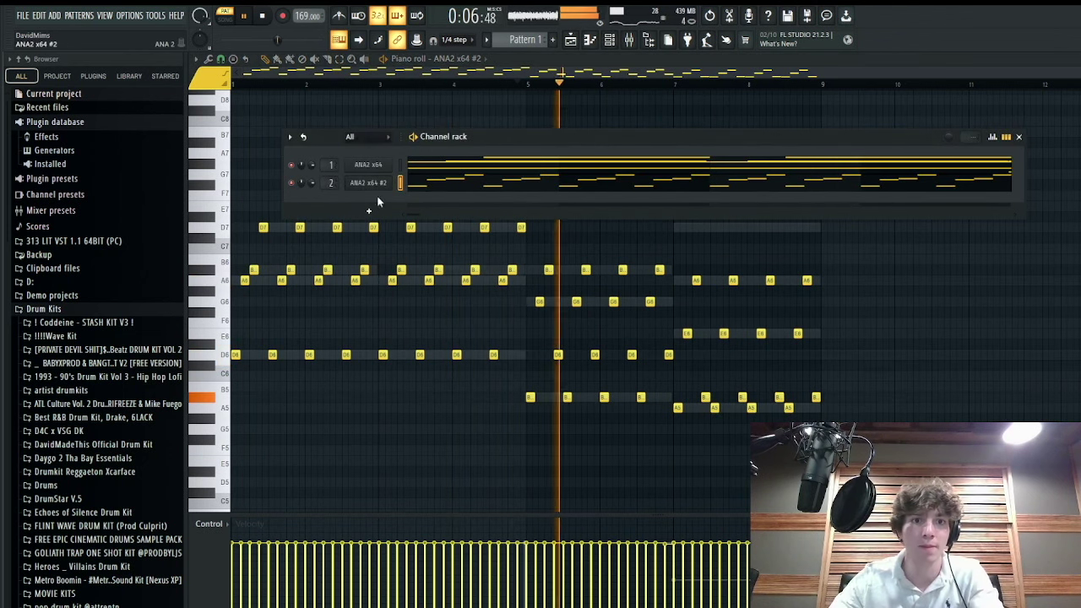
pyautogui.hotkey('alt', 'c')
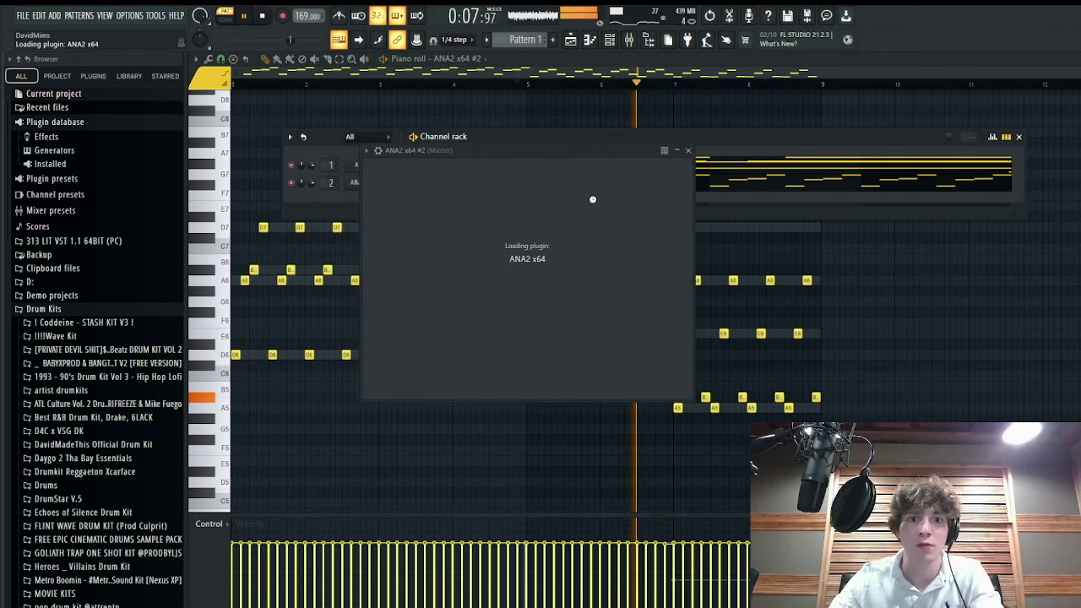
# - Load the Big Strings preset from the Ambient Strings category in the third ANA2 channel
pyautogui.press('space')
pyautogui.click(668, 179)
pyautogui.click(668, 169)
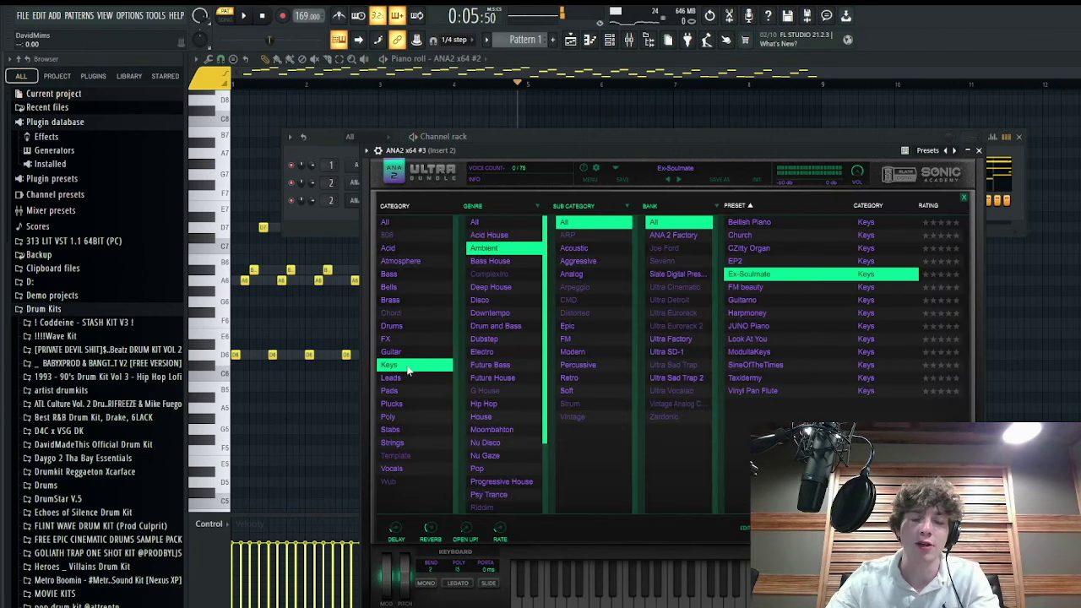
pyautogui.click(414, 441)
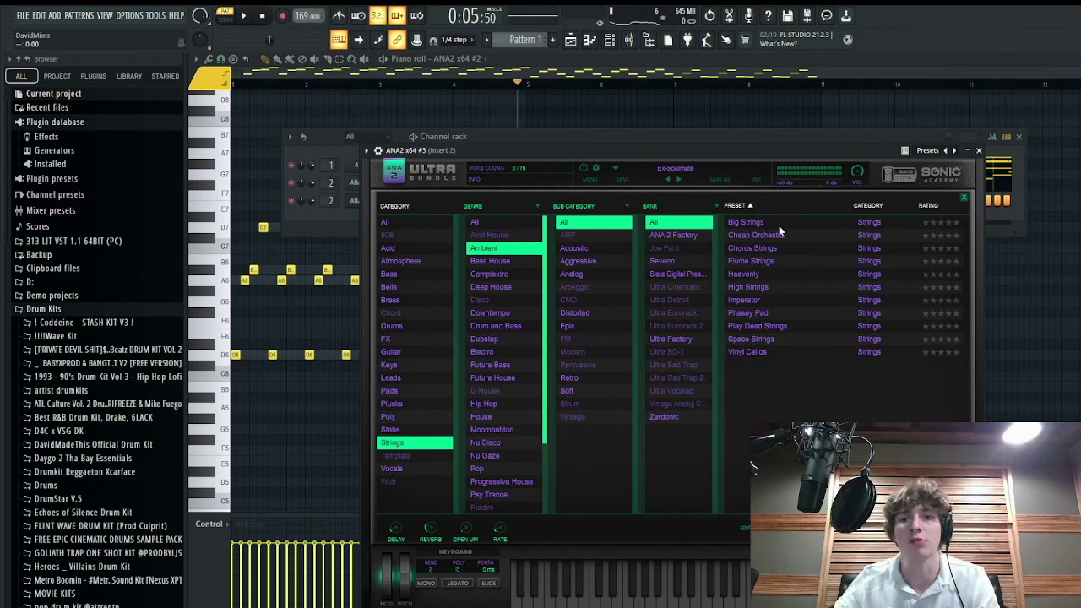
pyautogui.doubleClick(777, 224)
pyautogui.click(977, 152)
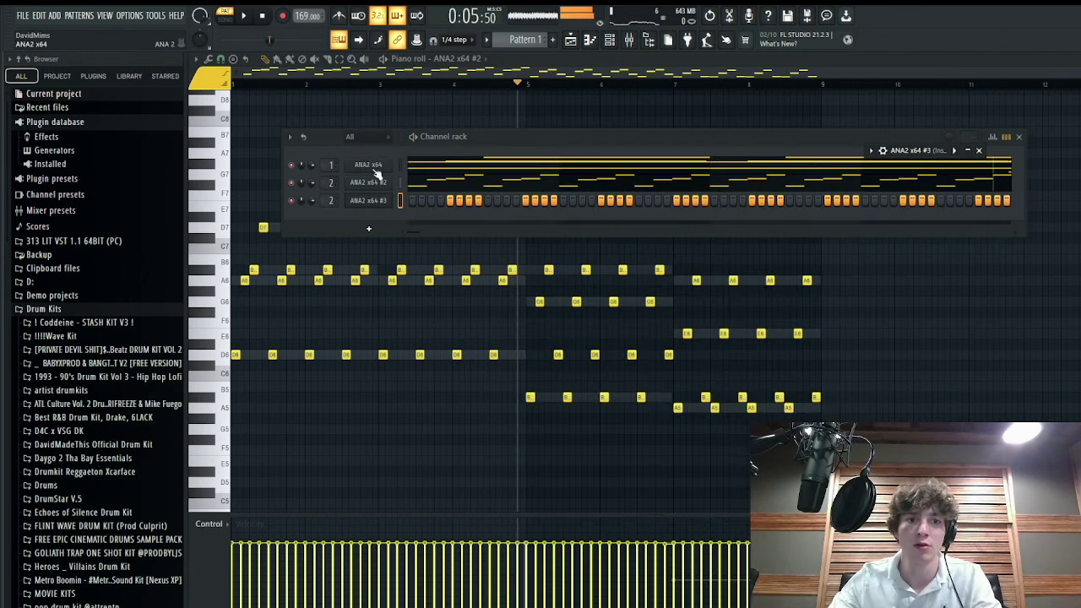
# - Paste the sustained chords into the third ANA2 channel and route it to mixer insert 3
pyautogui.click(400, 201)
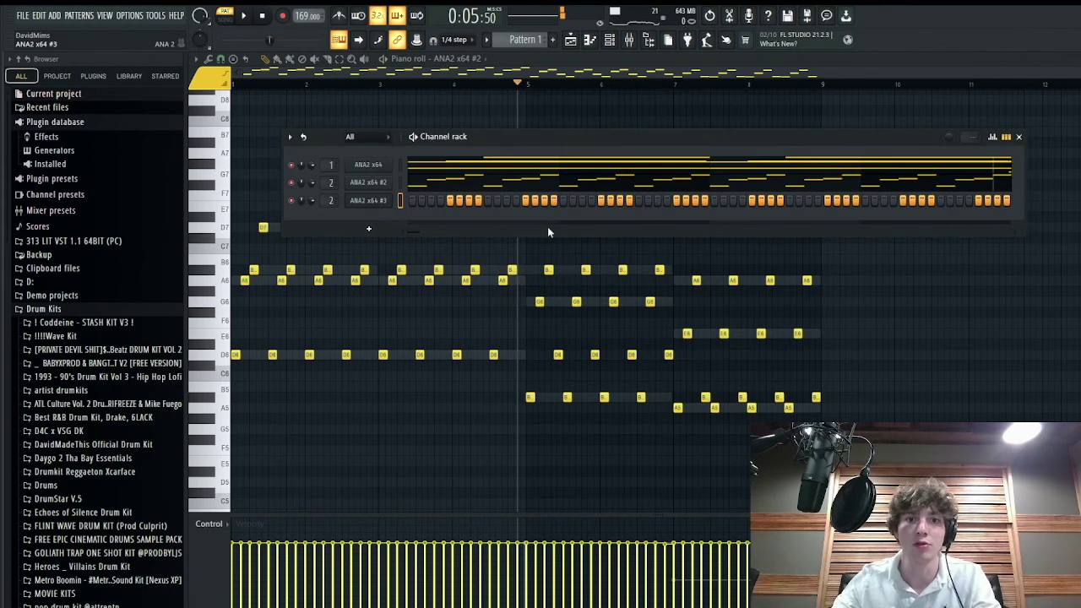
pyautogui.hotkey('ctrl', 'v')
pyautogui.press('space')
pyautogui.moveTo(330, 201); pyautogui.dragTo(330, 193)
pyautogui.click(422, 203)
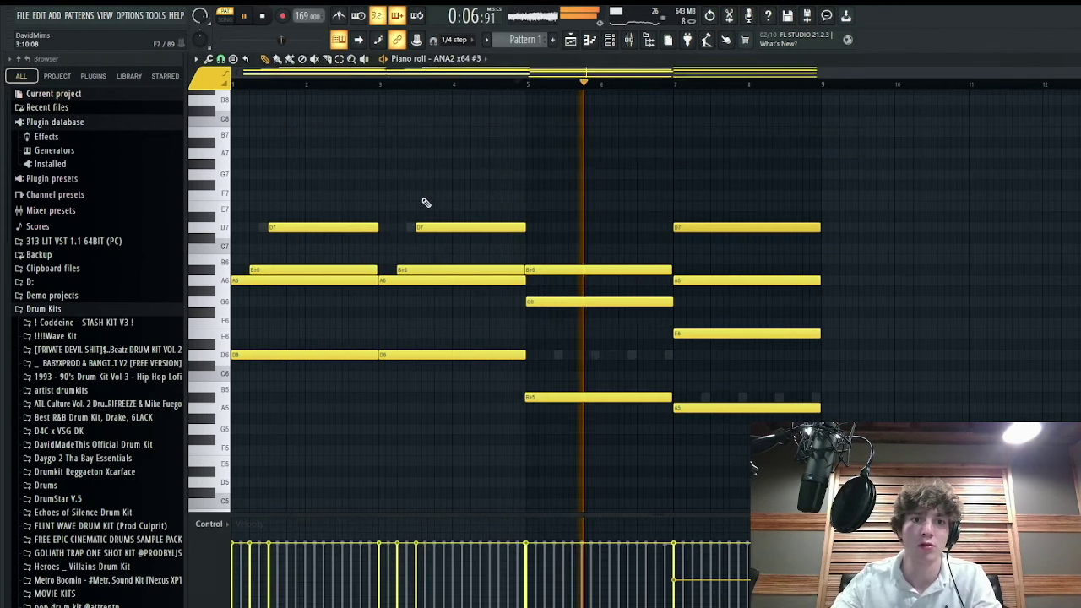
# - Transpose the third ANA2 channel's chords down one octave and play them back
pyautogui.press('space')
pyautogui.press('space')
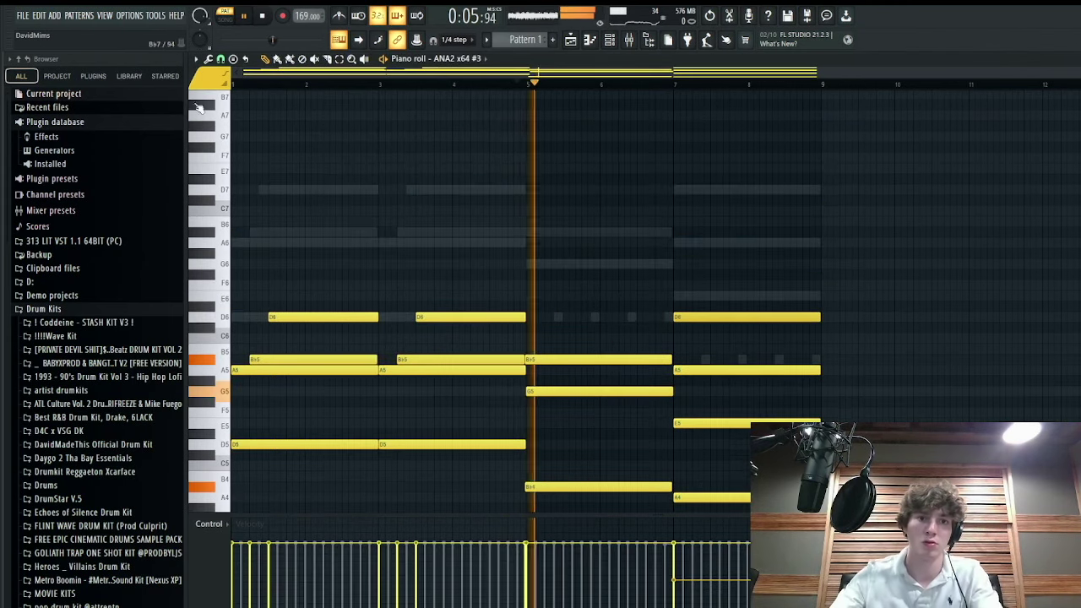
pyautogui.press('space')
pyautogui.press('space')
pyautogui.scroll(-5, 374, 249)
pyautogui.scroll(3, 239, 244)
pyautogui.press('space')
pyautogui.press('space')
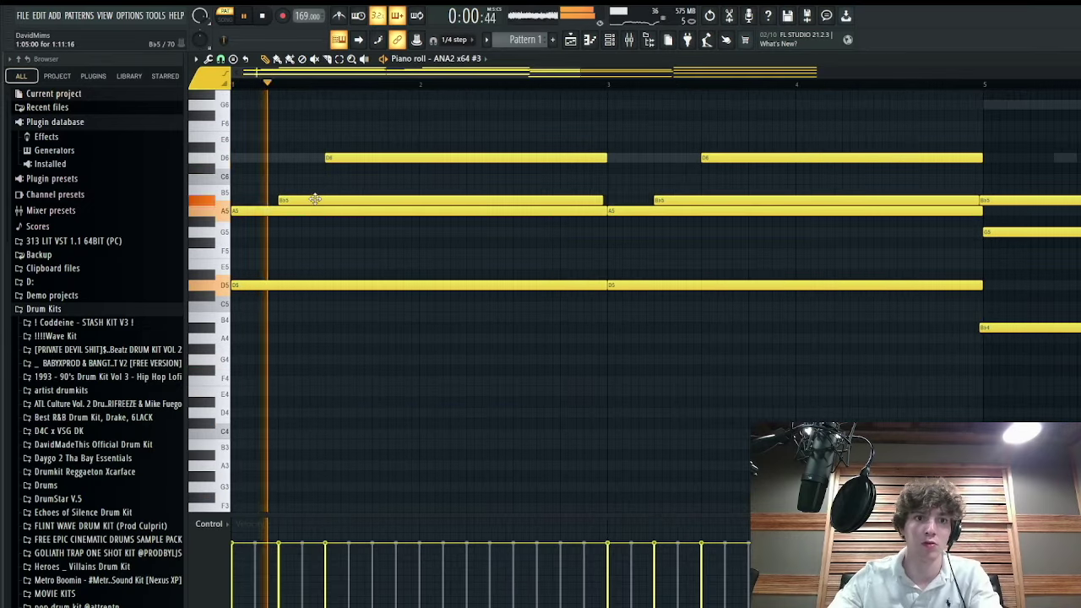
# - Delete the B♭5 note from the first strings chord and move its D6 note to the start of bar 1
pyautogui.rightClick(314, 200)
pyautogui.moveTo(528, 158); pyautogui.dragTo(434, 157)
pyautogui.press('space')
pyautogui.press('space')
# - Try lowering the first chord's D6 note to G5 and audition it at different semitone and octave transpositions
pyautogui.moveTo(345, 159); pyautogui.dragTo(307, 234)
pyautogui.press('space')
pyautogui.press('space')
pyautogui.press('space')
pyautogui.press('space')
pyautogui.rightClick(307, 233)
pyautogui.scroll(-1, 318, 272)
pyautogui.press('space')
pyautogui.press('space')
pyautogui.press('space')
pyautogui.moveTo(249, 304); pyautogui.dragTo(223, 328)
pyautogui.moveTo(254, 345); pyautogui.dragTo(375, 310)
pyautogui.hotkey('ctrl', 'Up')
pyautogui.hotkey('shift', 'Up')
pyautogui.hotkey('shift', 'Up')
pyautogui.hotkey('shift', 'Up')
pyautogui.hotkey('shift', 'Up')
pyautogui.hotkey('shift', 'Up')
pyautogui.hotkey('shift', 'Up')
pyautogui.hotkey('shift', 'Up')
pyautogui.hotkey('ctrl', 'Down')
pyautogui.press('space')
pyautogui.hotkey('shift', 'Up')
pyautogui.hotkey('shift', 'Up')
pyautogui.hotkey('shift', 'Up')
pyautogui.hotkey('shift', 'Up')
pyautogui.press('space')
pyautogui.press('space')
pyautogui.hotkey('shift', 'Up')
pyautogui.press('space')
pyautogui.press('space')
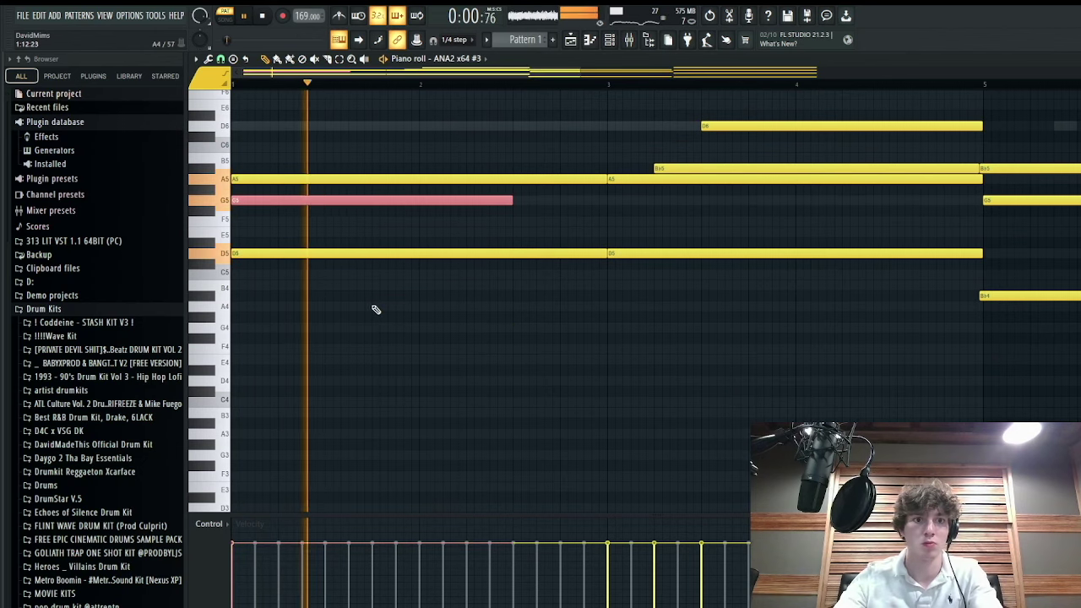
# - Delete the G5 note from the first strings chord and transpose all the chords down another octave
pyautogui.scroll(-3, 422, 252)
pyautogui.rightClick(384, 201)
pyautogui.hotkey('ctrl', 'Down')
pyautogui.scroll(-3, 483, 194)
pyautogui.press('space')
pyautogui.press('space')
pyautogui.scroll(-2, 482, 190)
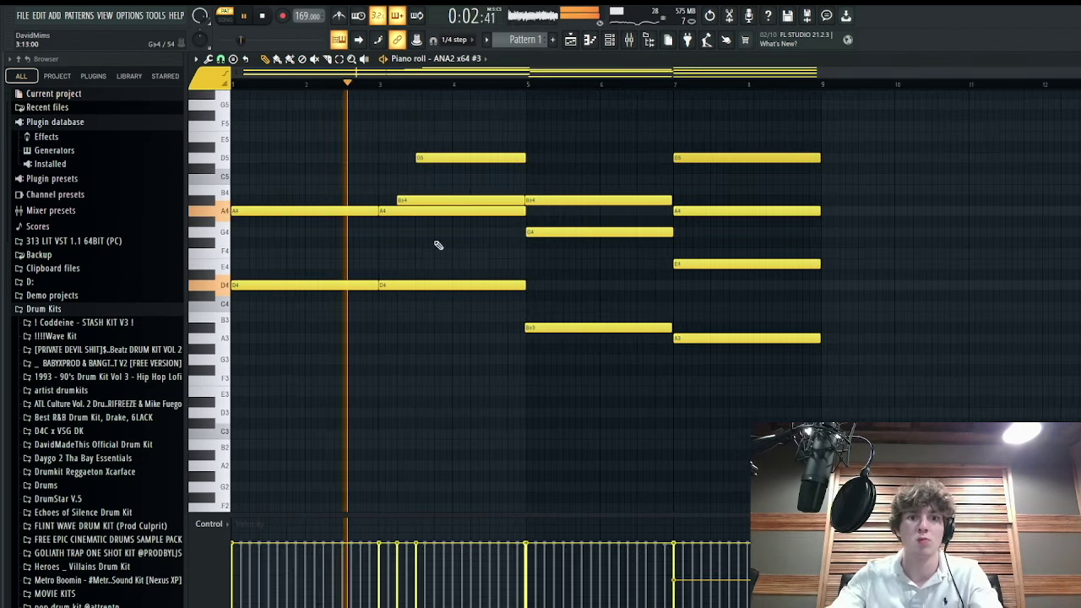
# - Load the Murda Melodies effect on mixer insert 2 for the second ANA2 channel
pyautogui.click(618, 39)
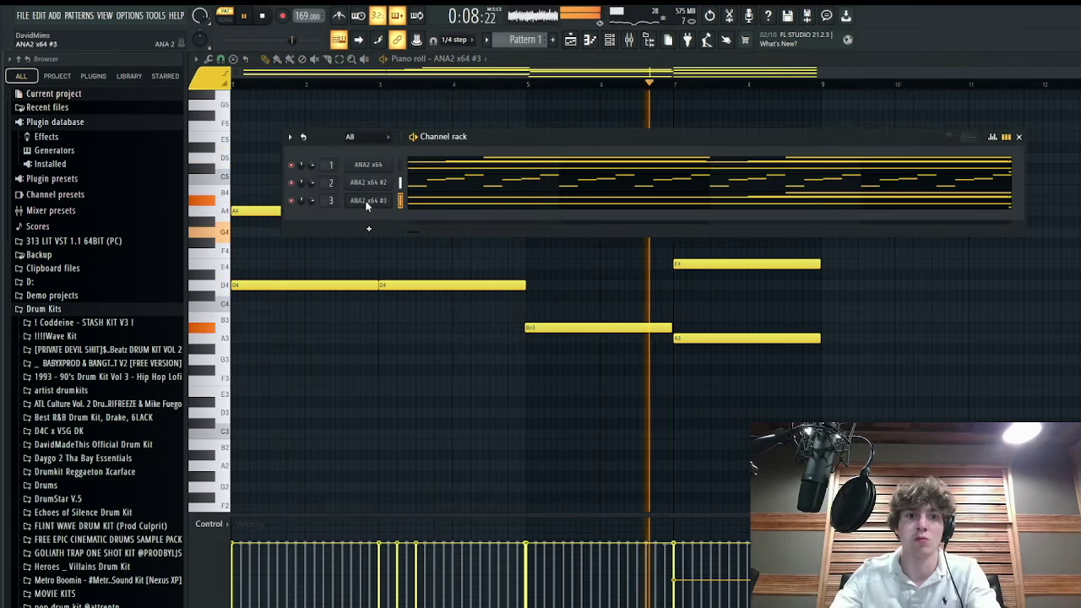
pyautogui.hotkey('alt', 'c')
pyautogui.click(957, 105)
pyautogui.click(401, 183)
pyautogui.press('space')
pyautogui.press('F9')
pyautogui.click(331, 88)
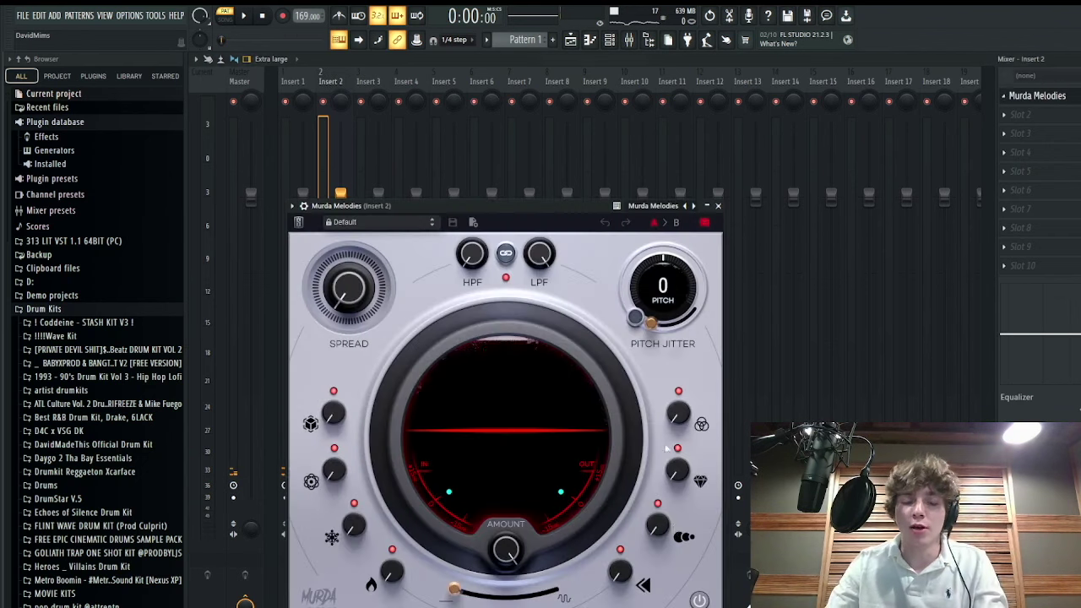
# - Load the HalfTime effect after Murda Melodies on mixer insert 2, keeping its 1 Bar loop and 2x speed
pyautogui.click(718, 205)
pyautogui.click(647, 210)
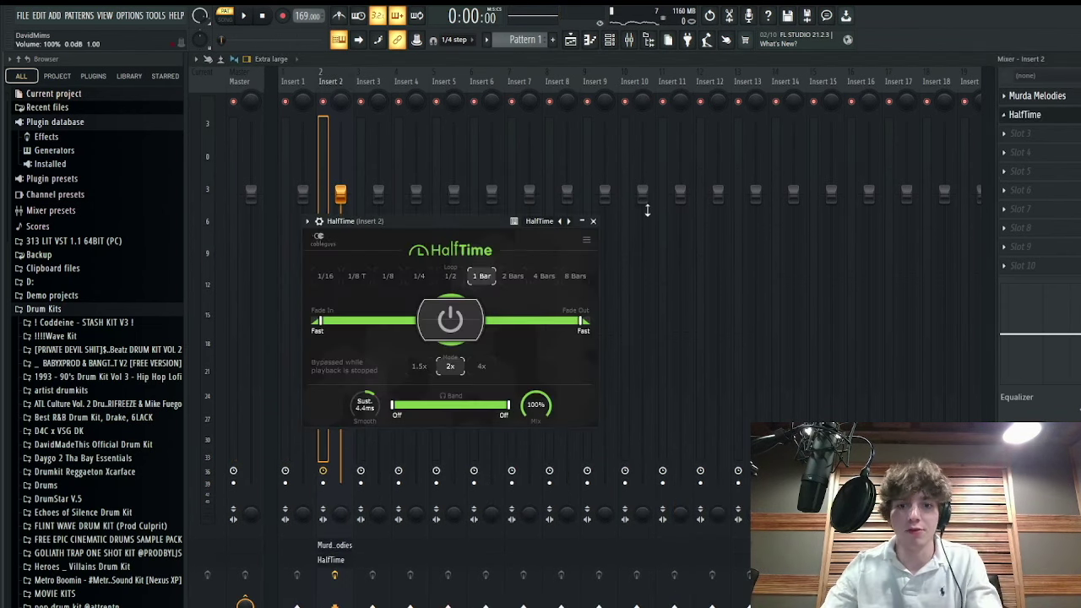
pyautogui.click(595, 222)
# - Play the pattern and lower mixer insert 2 to -3.2 dB and insert 3 to -1.3 dB
pyautogui.press('space')
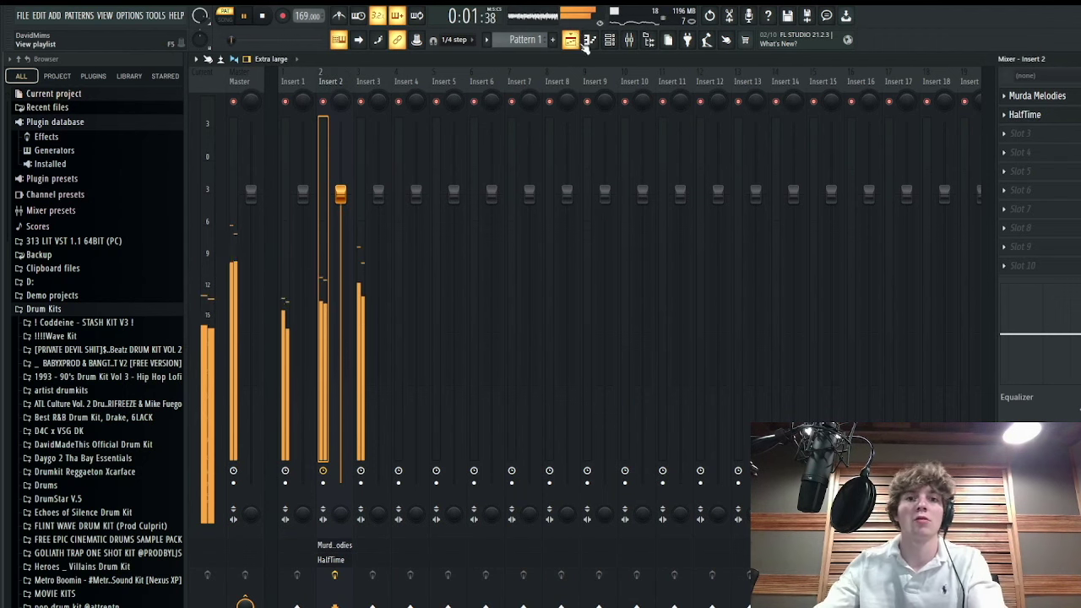
pyautogui.moveTo(341, 208); pyautogui.dragTo(341, 231)
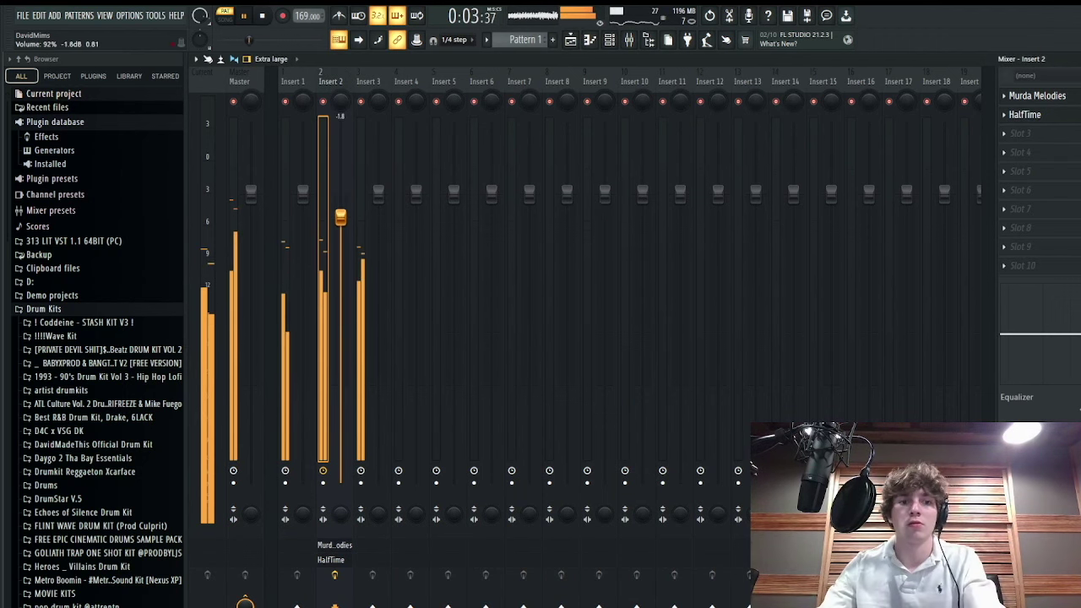
pyautogui.moveTo(382, 192); pyautogui.dragTo(382, 211)
# - Clone the first ANA2 channel and route the copy to mixer insert 4
pyautogui.click(571, 41)
pyautogui.click(608, 40)
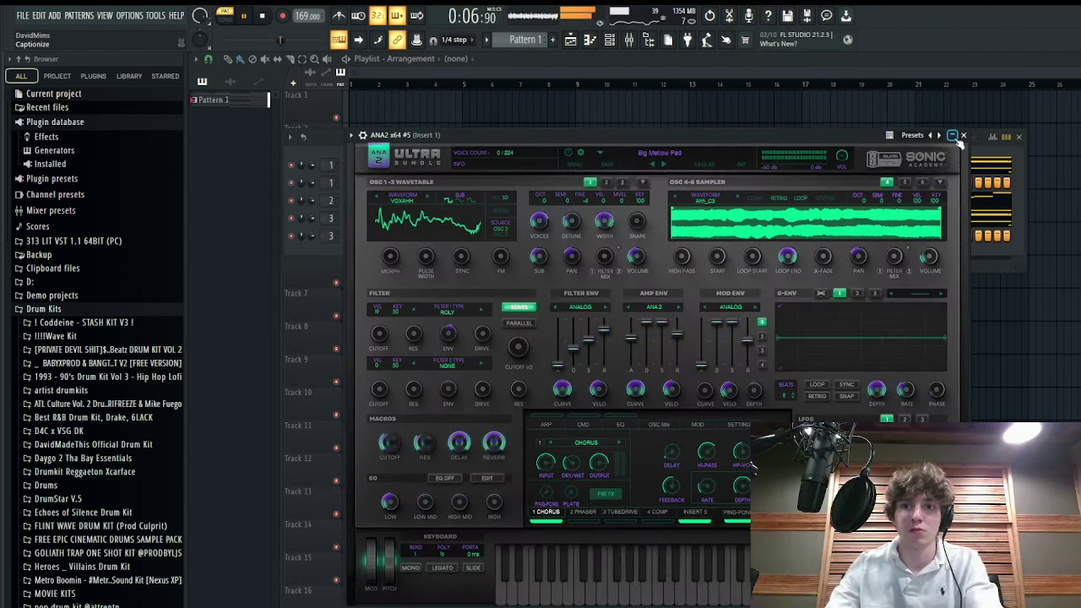
pyautogui.click(963, 135)
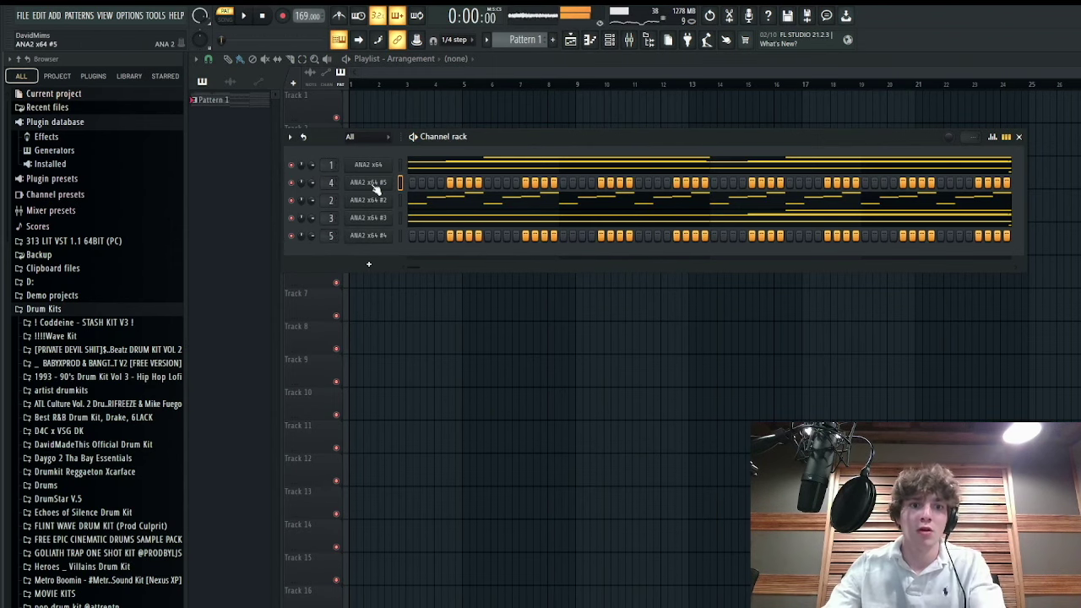
pyautogui.press('F7')
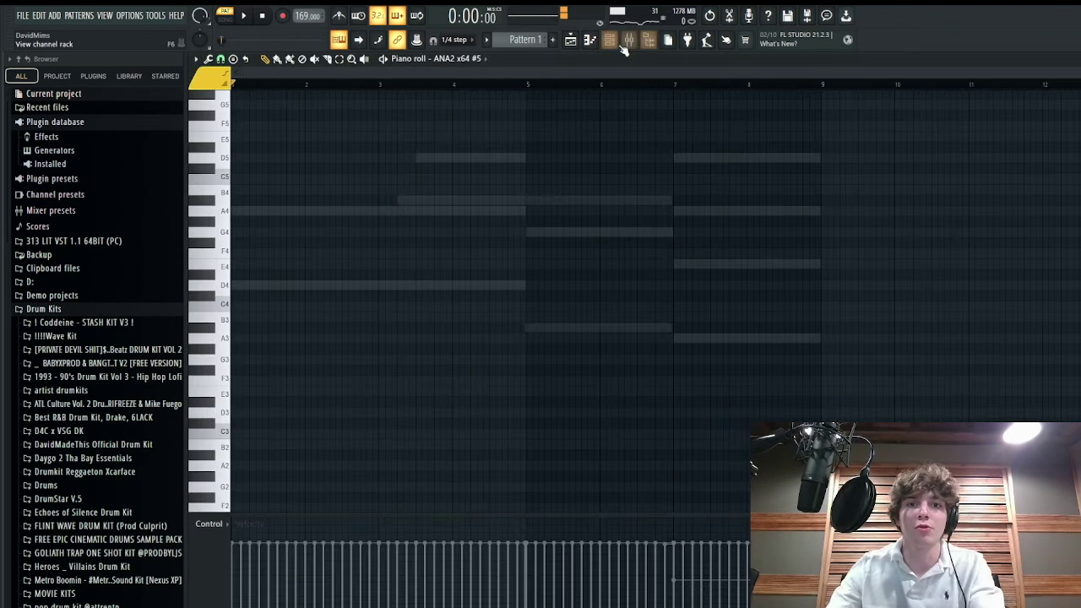
pyautogui.press('F6')
# - Browse the Keys presets in the cloned ANA2 on insert 4, audition several and load Classic Gtr
pyautogui.click(376, 185)
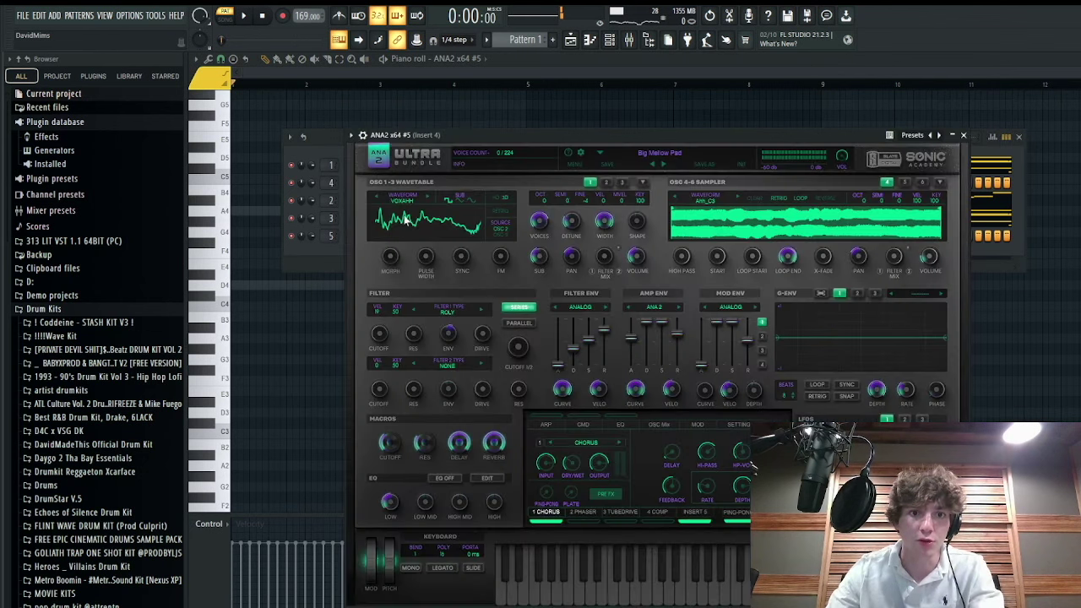
pyautogui.click(652, 154)
pyautogui.click(479, 209)
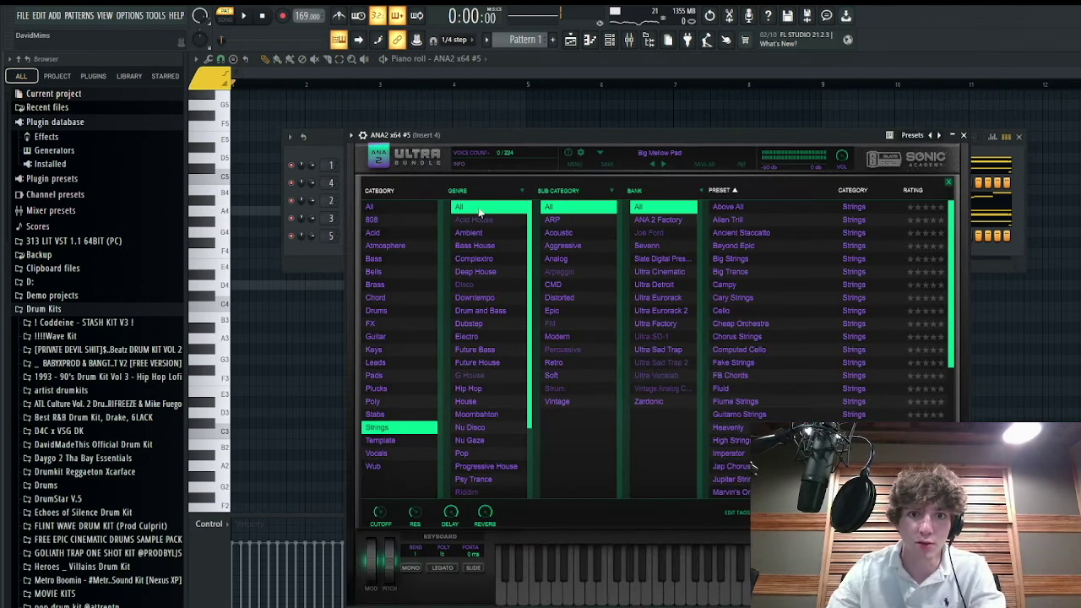
pyautogui.click(376, 350)
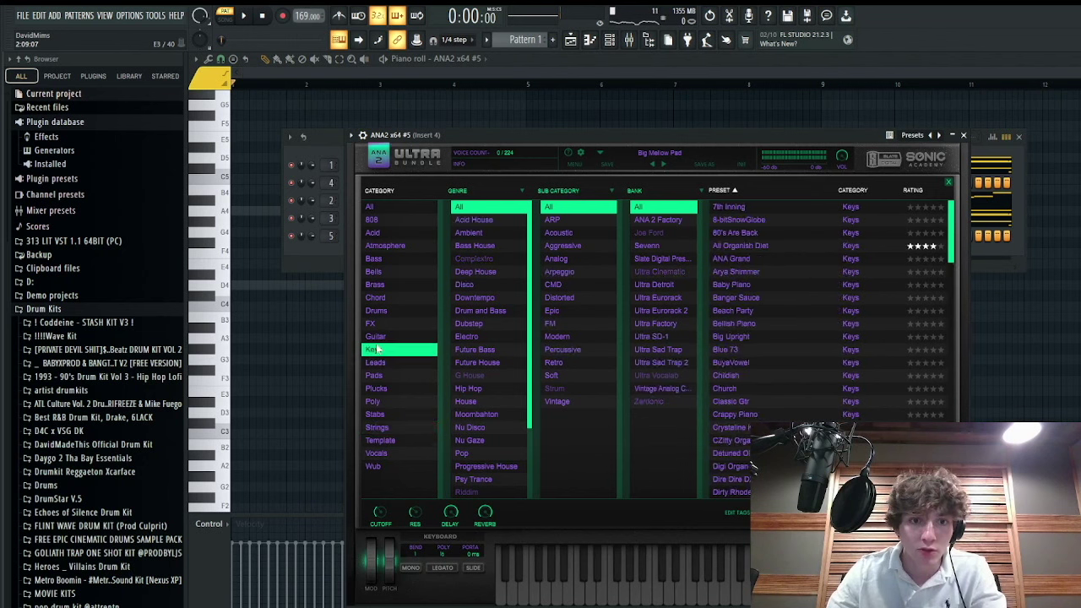
pyautogui.doubleClick(756, 365)
pyautogui.click(665, 163)
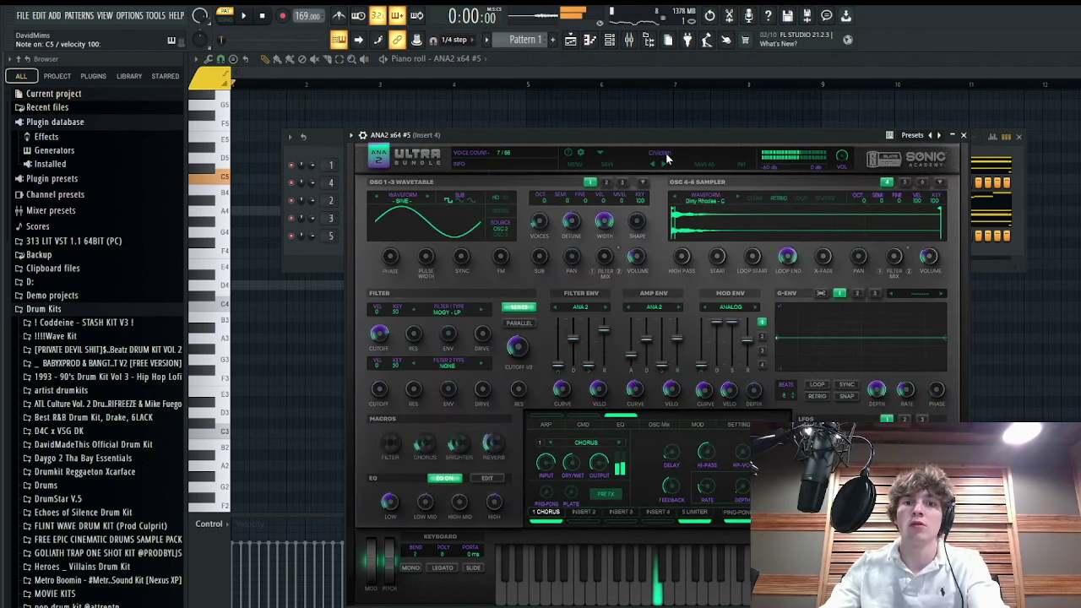
pyautogui.click(666, 164)
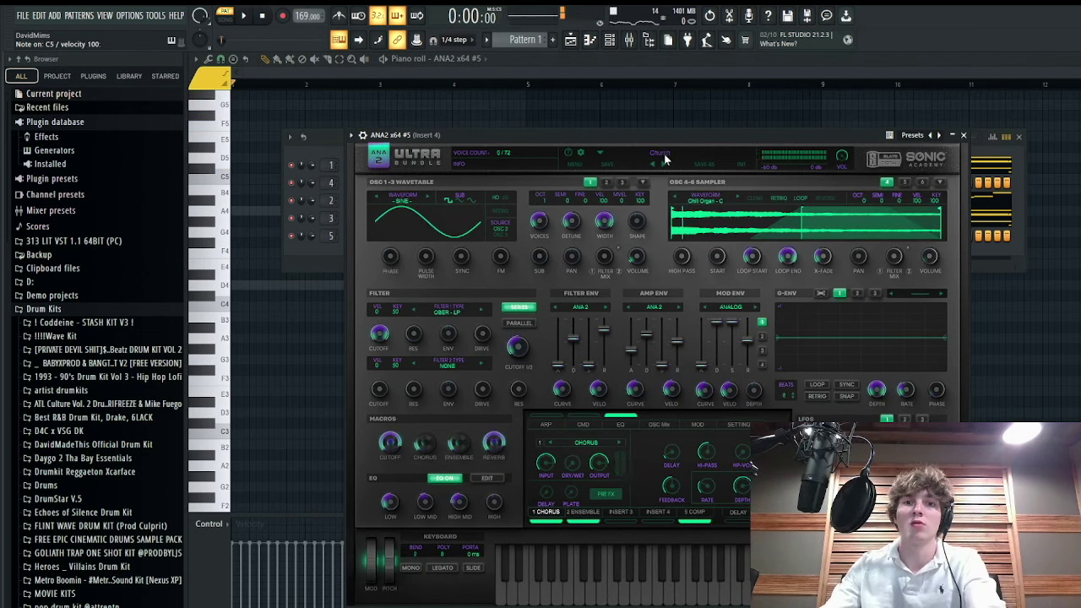
pyautogui.click(662, 163)
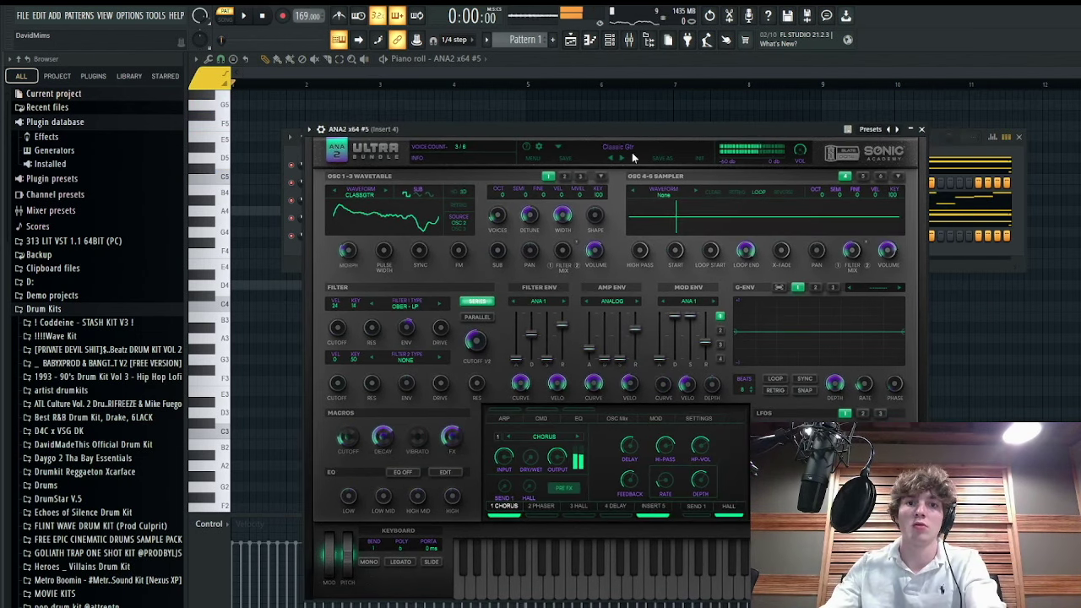
# - Audition the chords on the cloned ANA2 channel and lower the first chord's D7 note to A6
pyautogui.press('space')
pyautogui.click(921, 130)
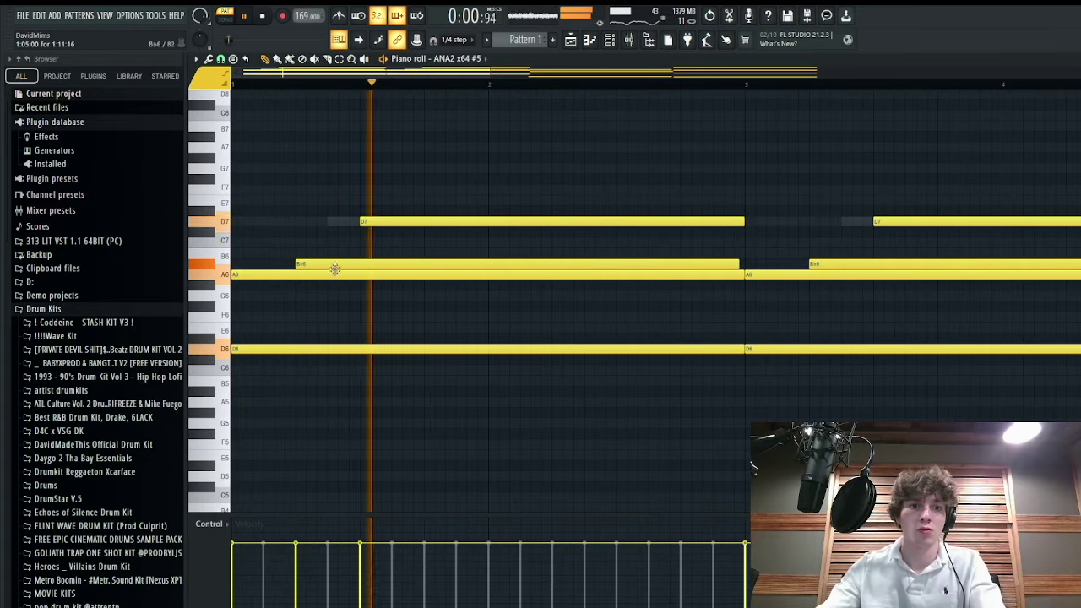
pyautogui.press('space')
pyautogui.moveTo(376, 223)
pyautogui.mouseDown()
pyautogui.moveTo(375, 244)
pyautogui.moveTo(377, 216)
pyautogui.mouseUp()
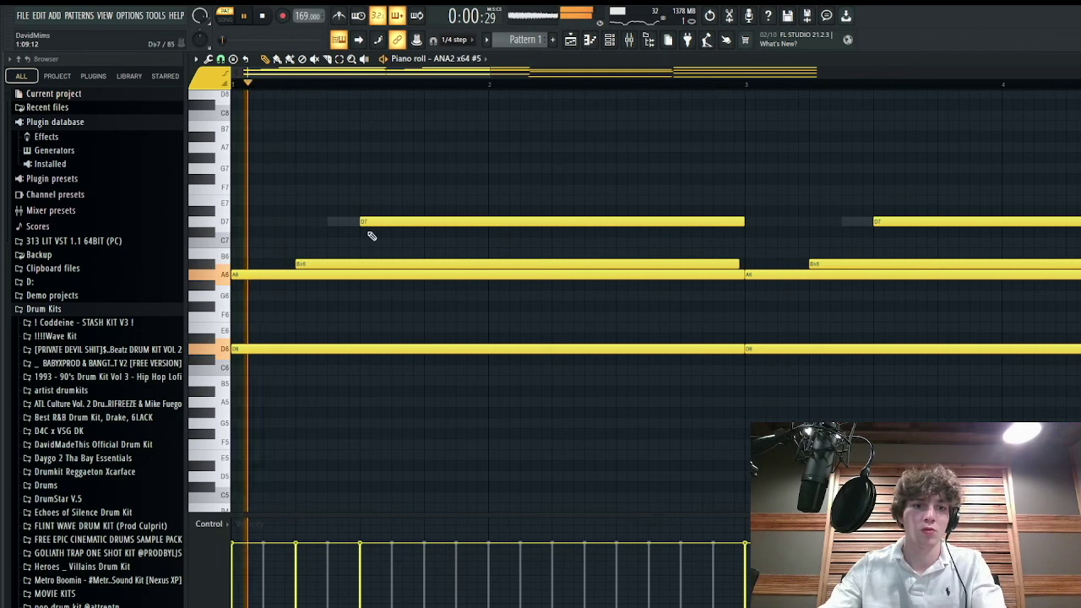
pyautogui.press('space')
pyautogui.click(387, 190)
pyautogui.rightClick(390, 191)
pyautogui.keyDown('ctrl'); pyautogui.click(412, 221); pyautogui.keyUp('ctrl')
pyautogui.hotkey('ctrl', 'Down')
pyautogui.press('space')
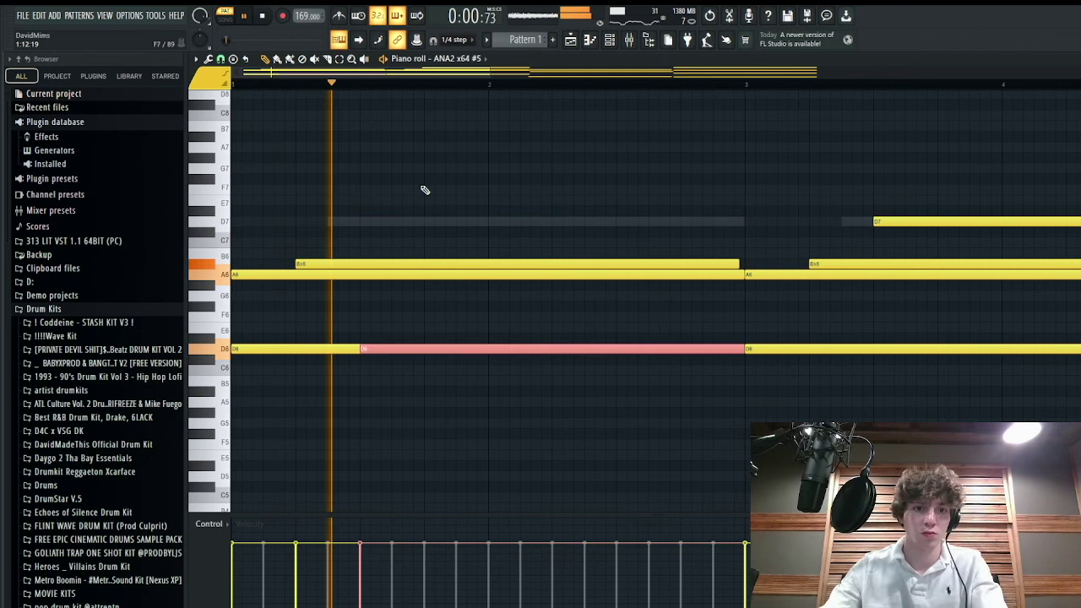
pyautogui.moveTo(367, 350); pyautogui.dragTo(367, 281)
pyautogui.rightClick(367, 280)
# - Delete the chord notes in bars 3 and 4 of the cloned channel
pyautogui.scroll(-4, 403, 311)
pyautogui.scroll(-1, 510, 371)
pyautogui.moveTo(451, 404); pyautogui.dragTo(458, 150)
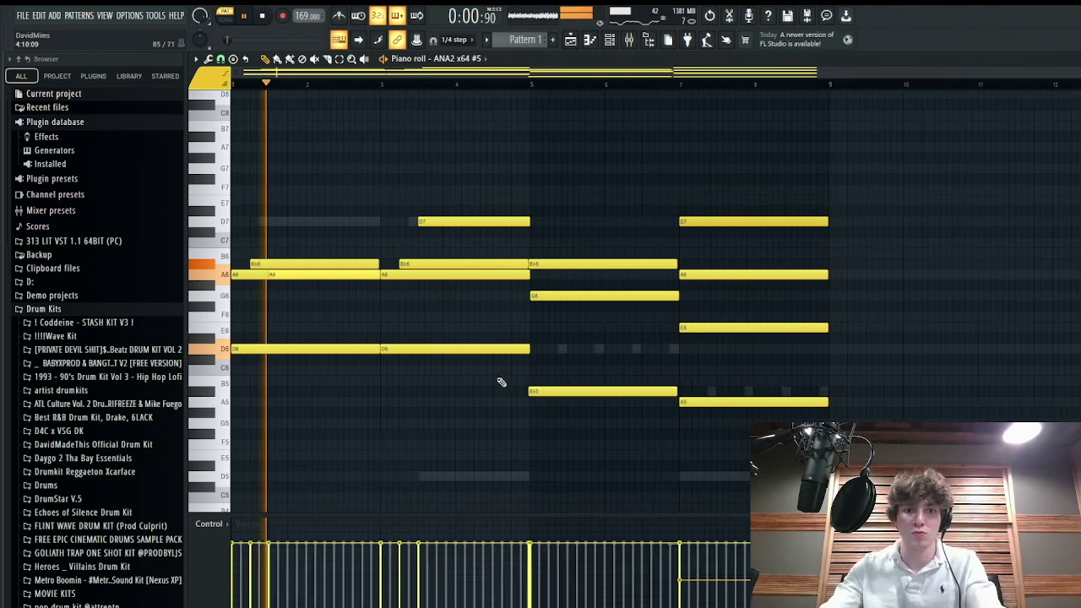
pyautogui.press('Delete')
# - Shorten the opening chord to three beats and repeat it through bars 1 to 4
pyautogui.moveTo(408, 407); pyautogui.dragTo(300, 238)
pyautogui.scroll(3, 285, 244)
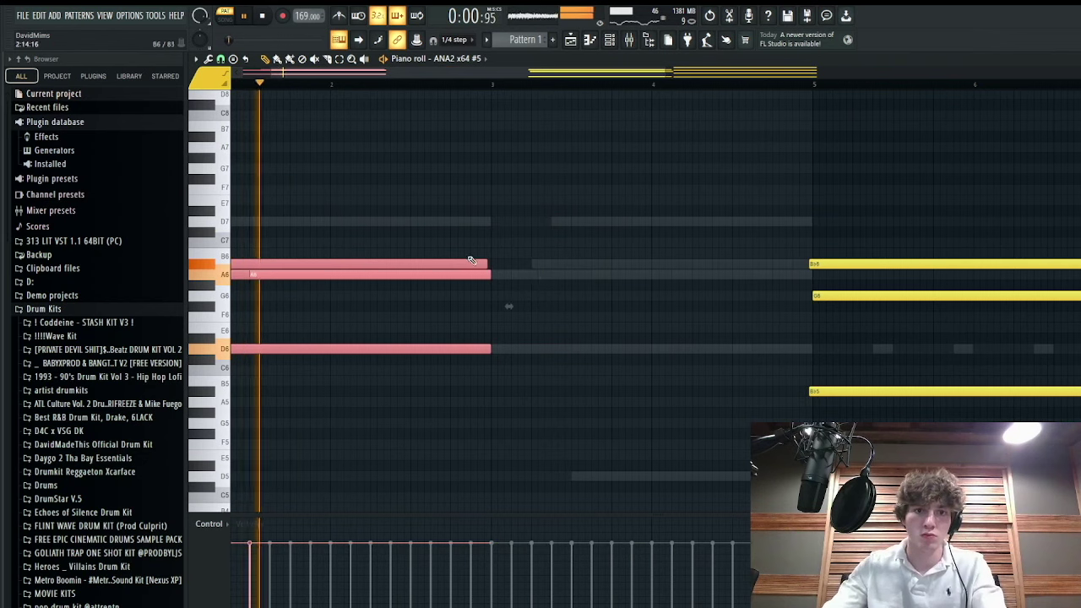
pyautogui.moveTo(486, 266); pyautogui.dragTo(289, 267)
pyautogui.hotkey('ctrl', 'b')
pyautogui.moveTo(381, 280); pyautogui.dragTo(435, 277)
pyautogui.scroll(-1, 507, 371)
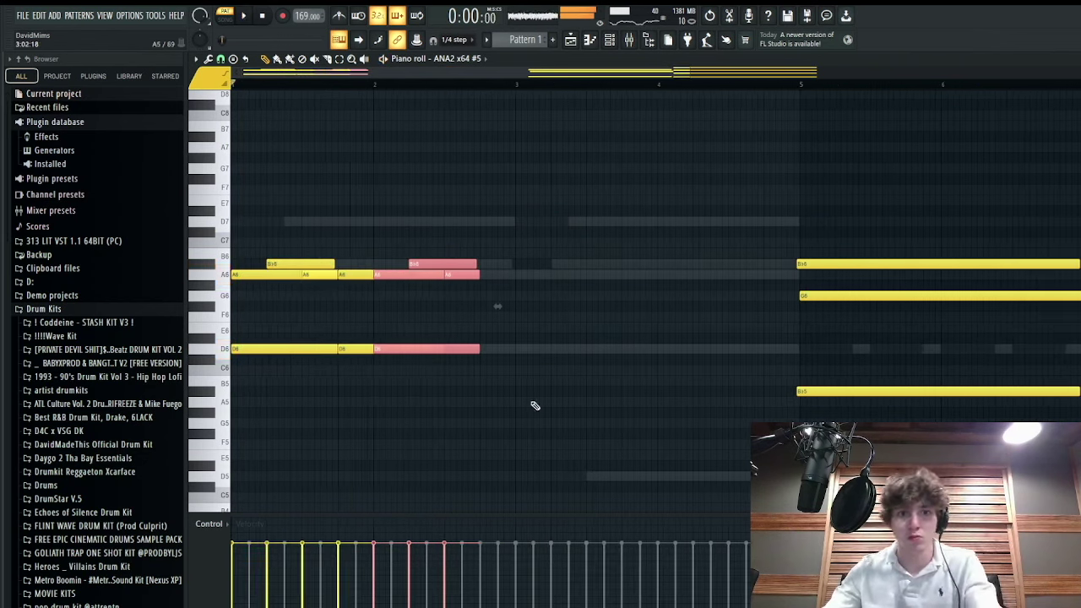
pyautogui.moveTo(535, 405); pyautogui.dragTo(236, 245)
pyautogui.hotkey('ctrl', 'b')
# - Delay the bar 5 chord's B♭6 note by one beat and shorten the chord to three beats
pyautogui.scroll(2, 473, 279)
pyautogui.moveTo(448, 262); pyautogui.dragTo(536, 264)
pyautogui.moveTo(441, 296); pyautogui.dragTo(536, 296)
pyautogui.scroll(-2, 538, 297)
pyautogui.moveTo(653, 428); pyautogui.dragTo(473, 244)
pyautogui.moveTo(679, 391); pyautogui.dragTo(527, 391)
pyautogui.scroll(2, 523, 391)
pyautogui.moveTo(535, 391); pyautogui.dragTo(596, 390)
pyautogui.moveTo(648, 296); pyautogui.dragTo(594, 297)
# - Duplicate the shortened bar 5 chord and align the copy with the start of bar 6
pyautogui.moveTo(633, 423); pyautogui.dragTo(418, 244)
pyautogui.hotkey('ctrl', 'b')
pyautogui.moveTo(625, 298); pyautogui.dragTo(679, 298)
pyautogui.scroll(-3, 541, 312)
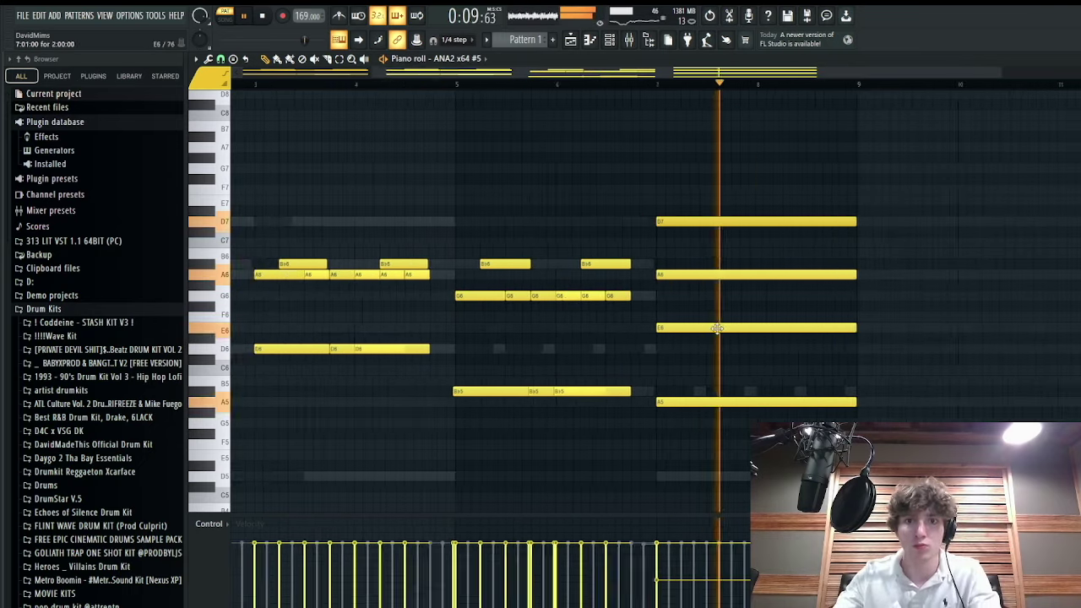
# - Rework the bar 7 chord into a three-beat chord, replacing its D7 note with a B♭6 between two one-beat A6 notes
pyautogui.scroll(1, 718, 326)
pyautogui.scroll(2, 681, 291)
pyautogui.rightClick(673, 222)
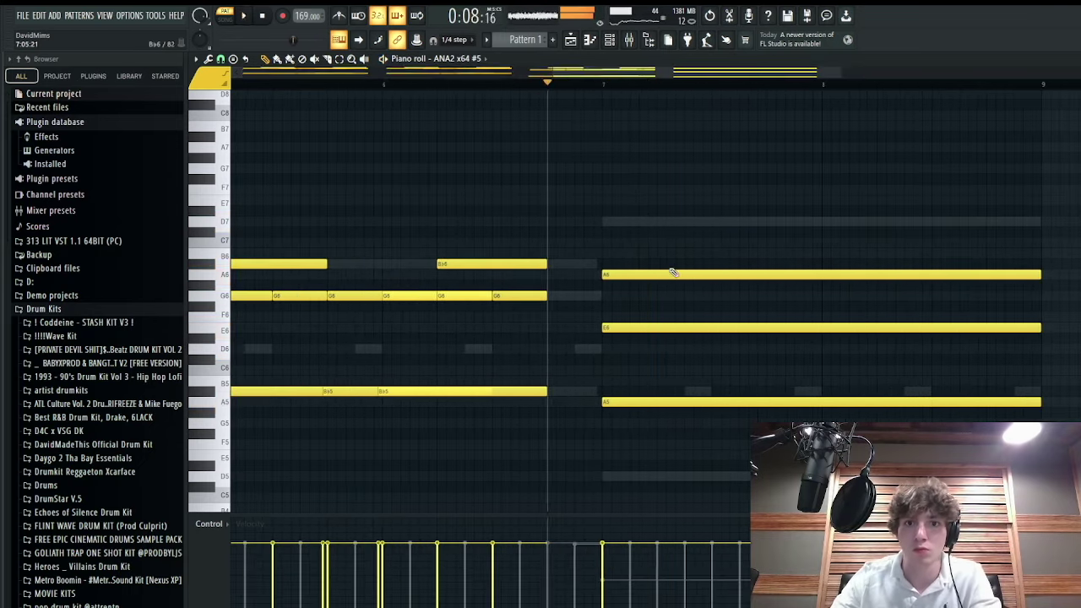
pyautogui.click(659, 264)
pyautogui.moveTo(877, 419); pyautogui.dragTo(869, 180)
pyautogui.moveTo(1039, 276); pyautogui.dragTo(764, 276)
pyautogui.moveTo(700, 285); pyautogui.dragTo(655, 275)
pyautogui.click(713, 275)
# - Duplicate the reworked bar 7 chord and align the copy with the start of bar 8
pyautogui.moveTo(790, 422); pyautogui.dragTo(591, 245)
pyautogui.hotkey('ctrl', 'b')
pyautogui.moveTo(784, 278); pyautogui.dragTo(839, 278)
pyautogui.scroll(-3, 870, 200)
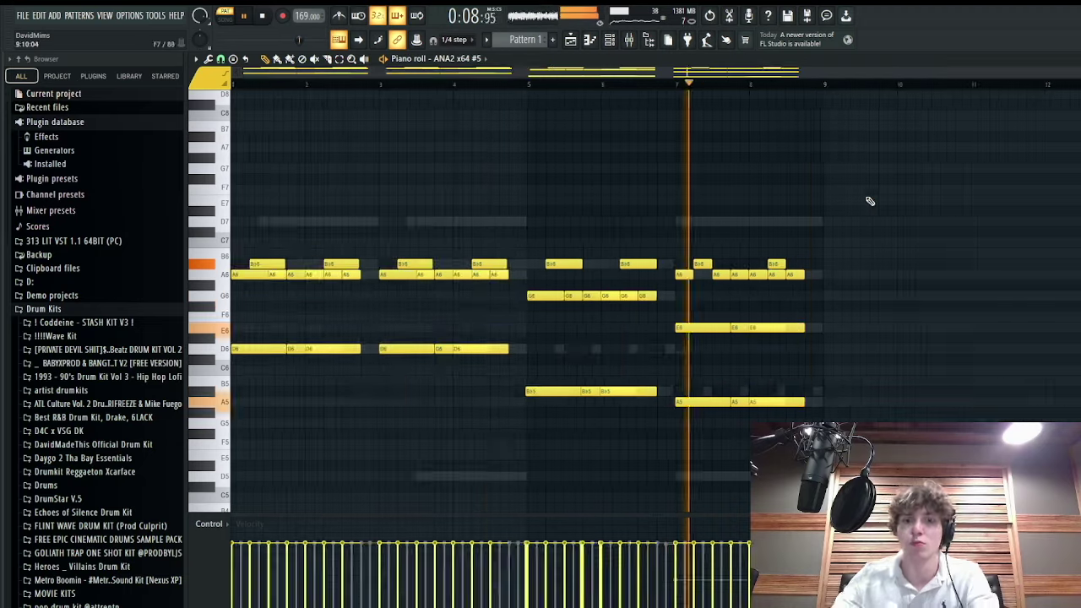
# - Clone the ANA2 x64 #5 channel, route the copy to mixer insert 5 and paste the repeating chords into it
pyautogui.click(609, 40)
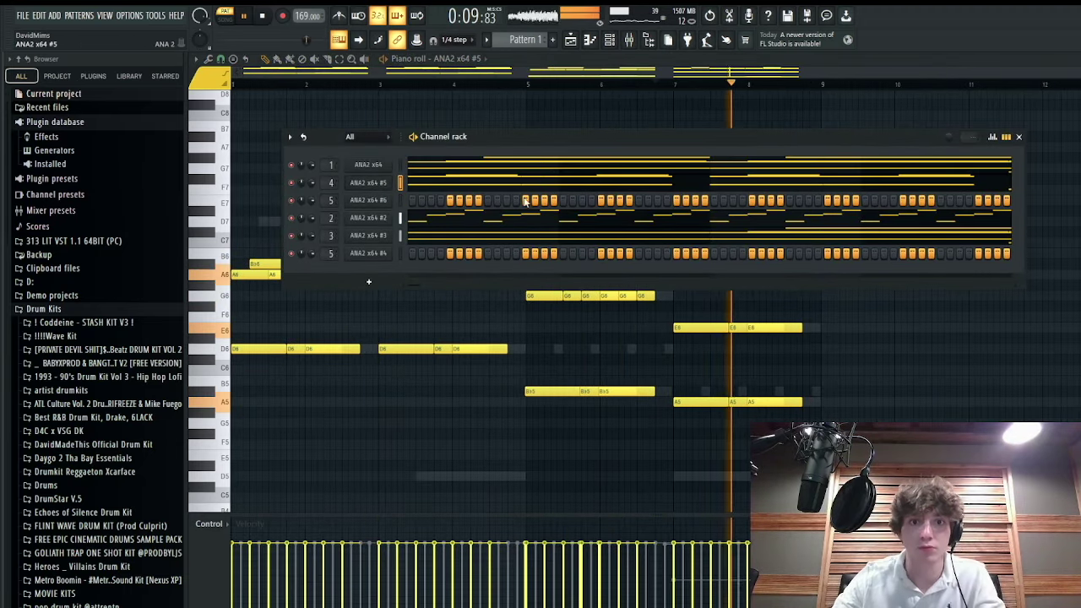
pyautogui.press('space')
pyautogui.hotkey('ctrl', 'v')
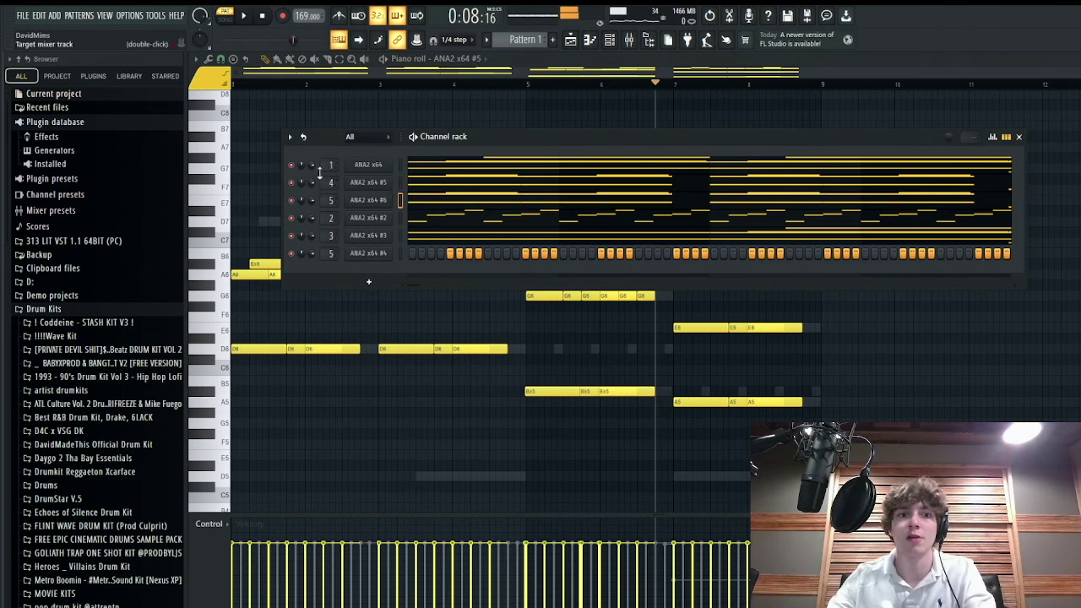
# - Shift the pasted chords half a beat later and transpose them down one octave
pyautogui.click(453, 210)
pyautogui.scroll(3, 251, 364)
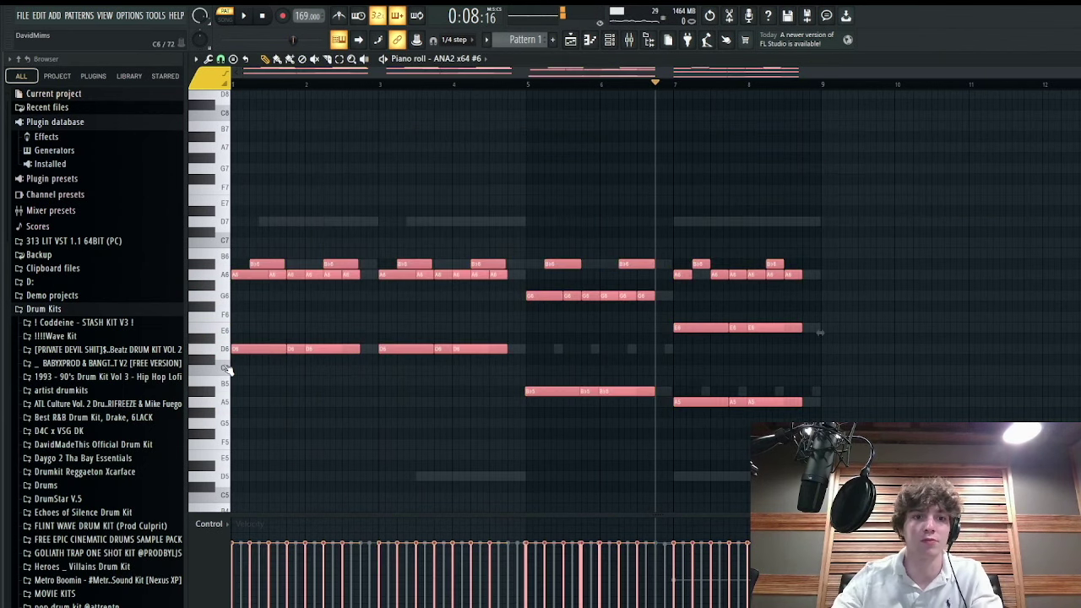
pyautogui.moveTo(252, 349); pyautogui.dragTo(287, 349)
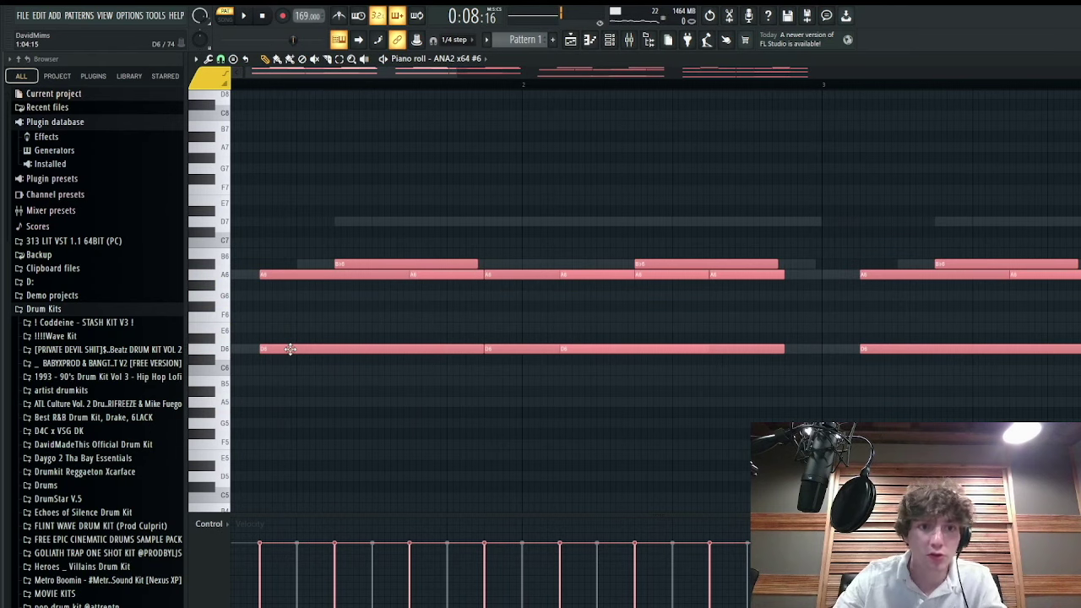
pyautogui.scroll(2, 270, 349)
pyautogui.scroll(-4, 272, 348)
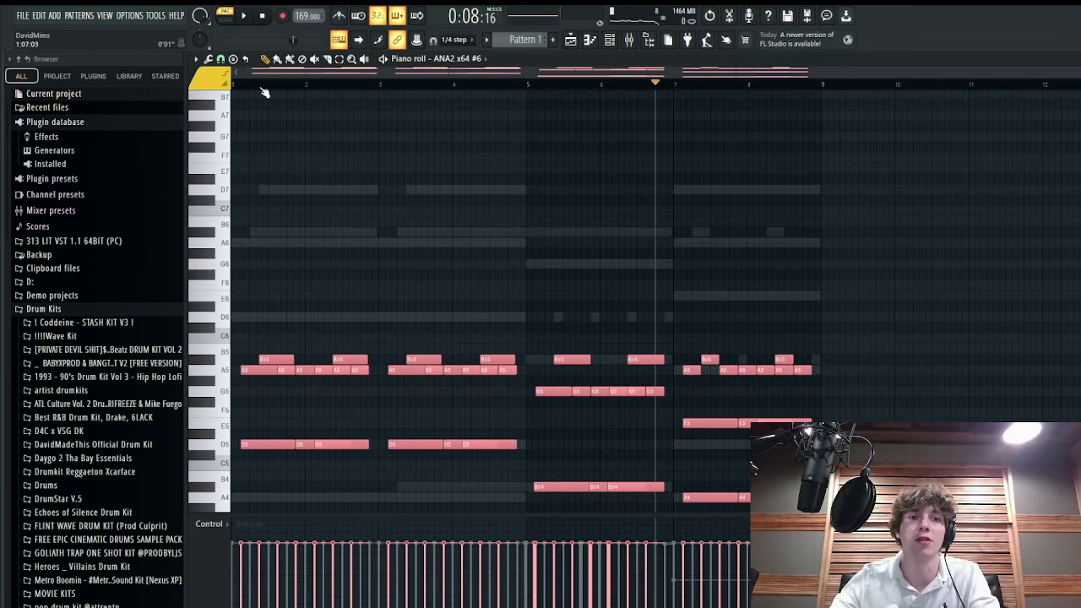
# - Layer a copy of the chords half a beat later in the same channel and play the result
pyautogui.press('space')
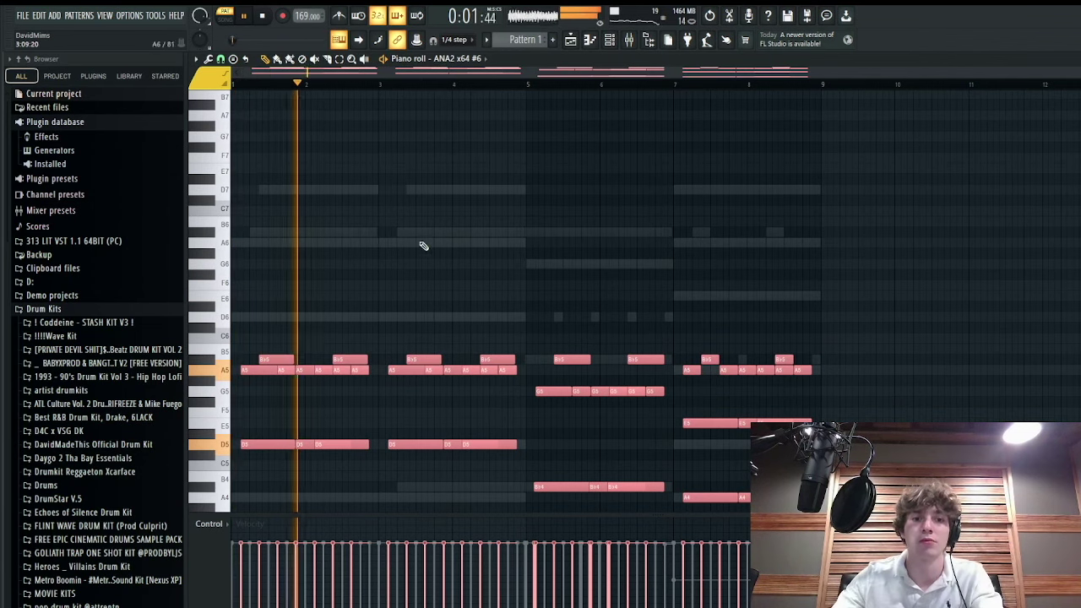
pyautogui.scroll(-4, 397, 262)
pyautogui.scroll(3, 302, 326)
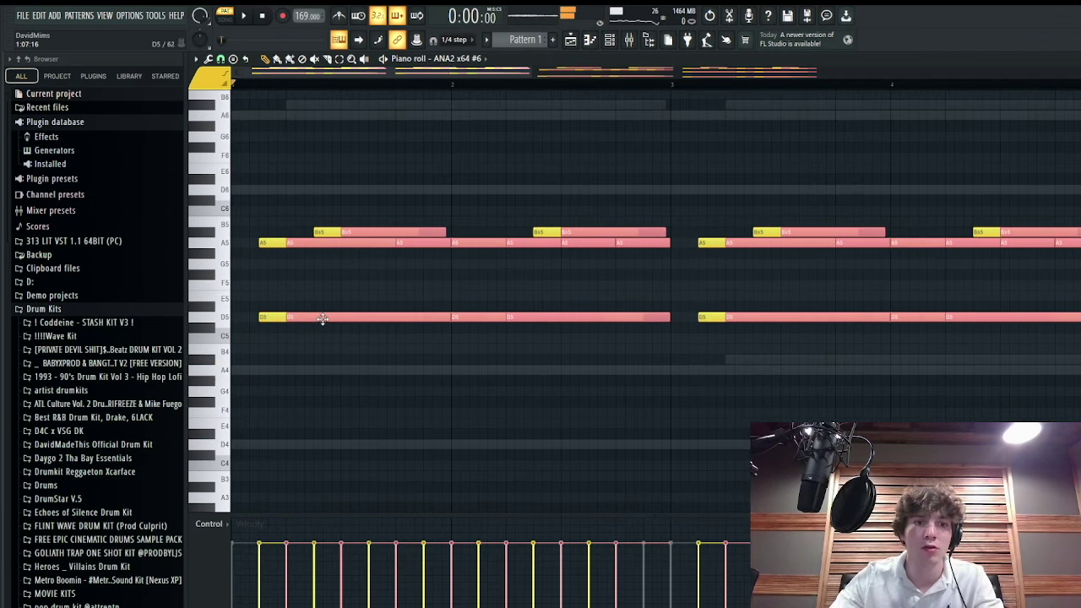
pyautogui.scroll(-3, 318, 318)
pyautogui.press('space')
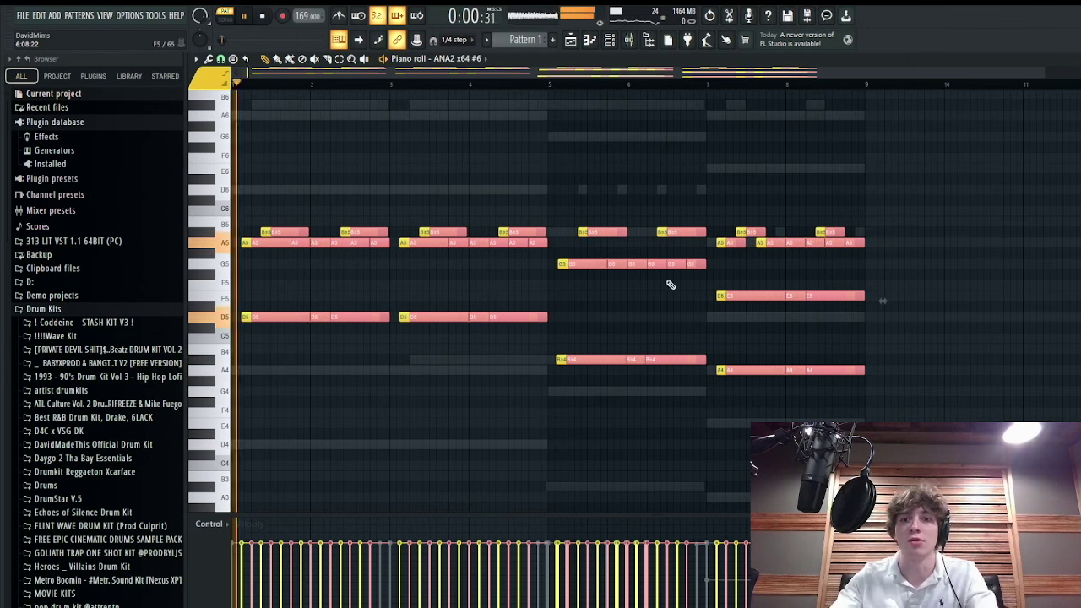
pyautogui.hotkey('ctrl', 'a')
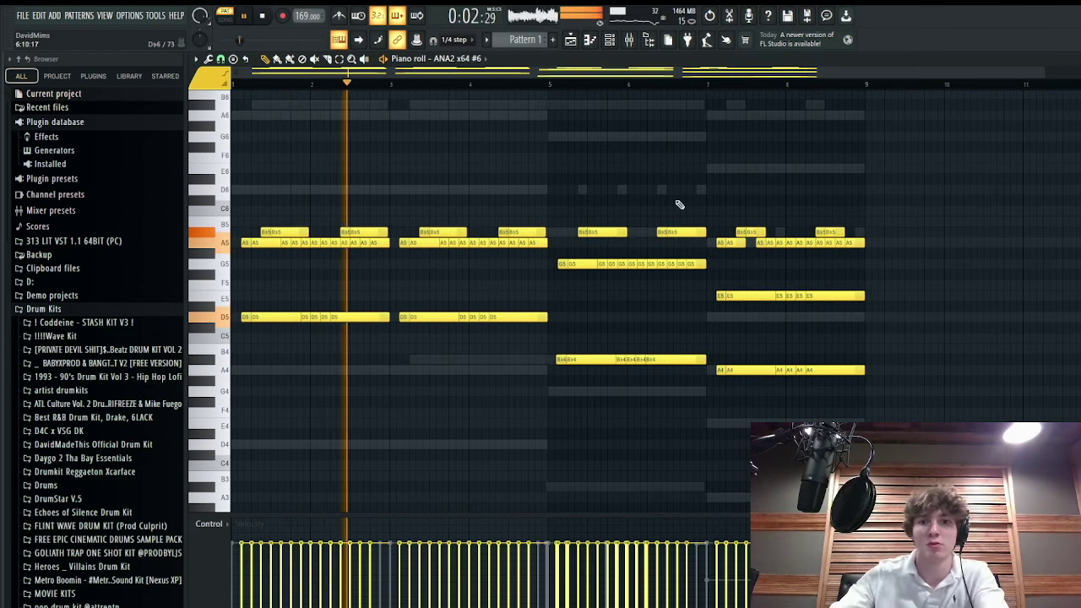
# - Load HalfTime, Fruity Delay 3 and Murda Melodies on mixer insert 5 and lower its fader to -6.4 dB
pyautogui.press('F6')
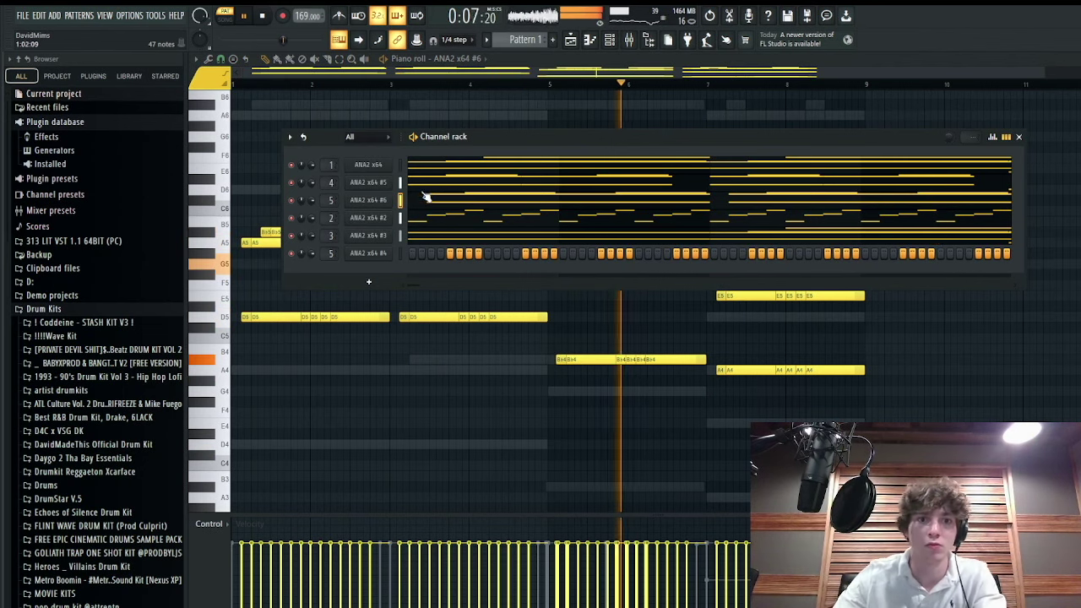
pyautogui.press('F9')
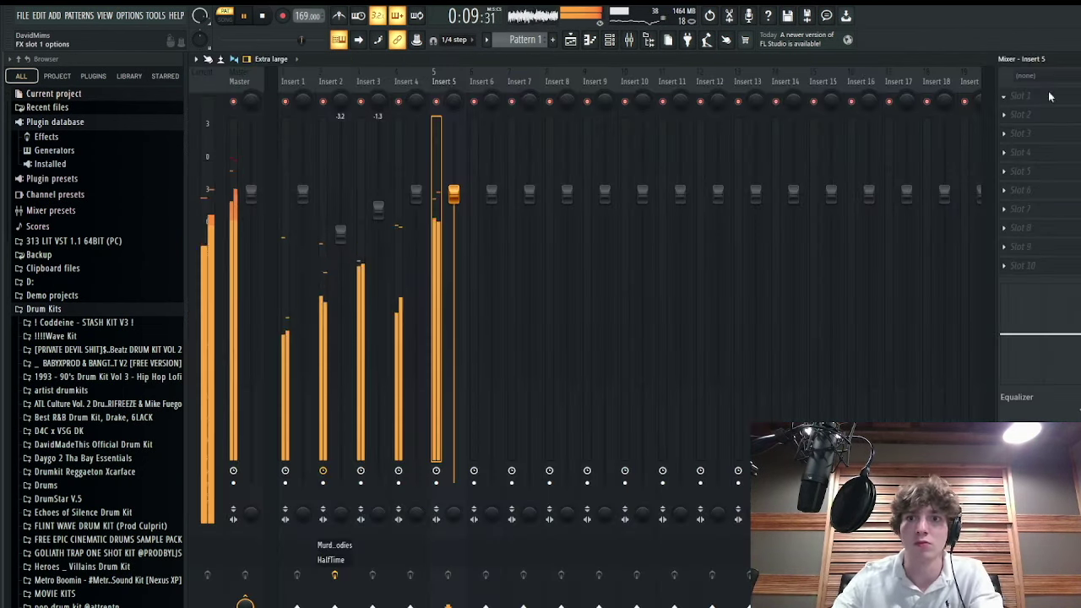
pyautogui.click(754, 335)
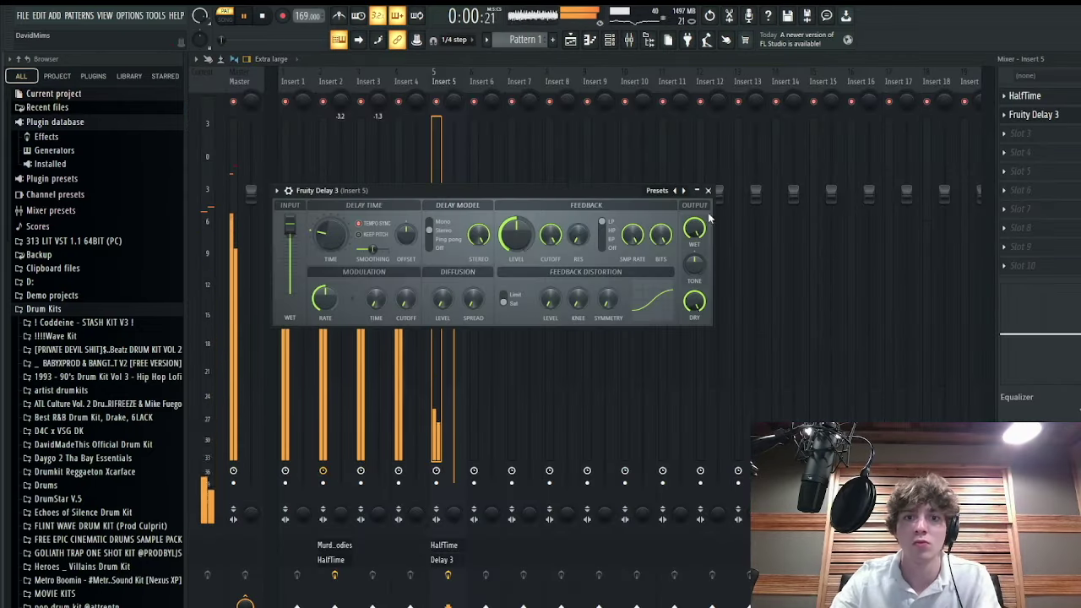
pyautogui.click(707, 191)
pyautogui.click(1003, 133)
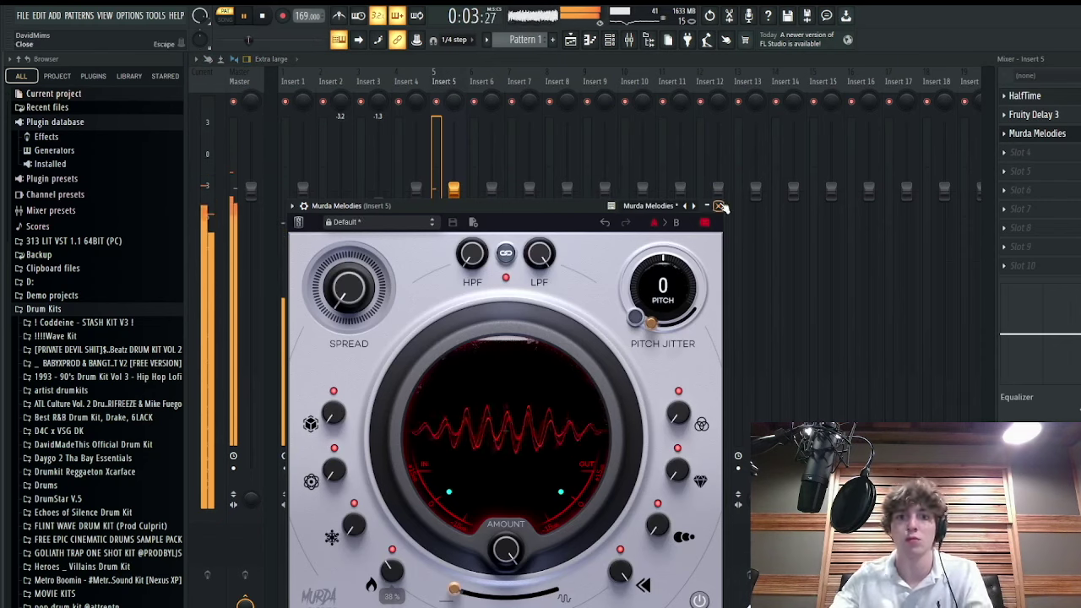
pyautogui.click(610, 39)
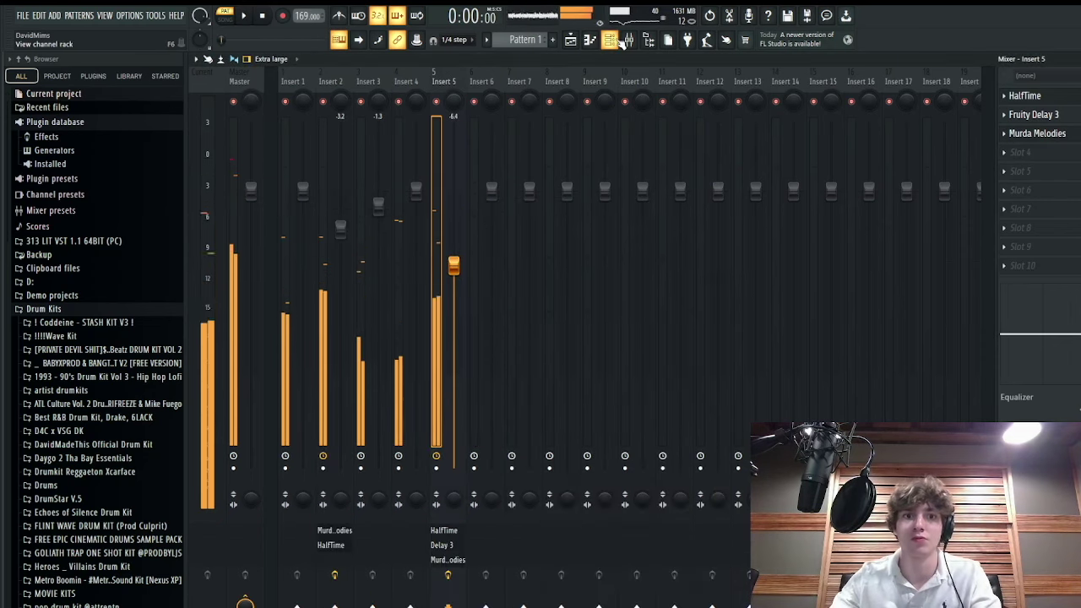
# - Stop playback and load the Malfunction bass preset in the ANA2 x64 #4 channel on mixer insert 6
pyautogui.click(609, 39)
pyautogui.press('space')
pyautogui.scroll(1, 330, 253)
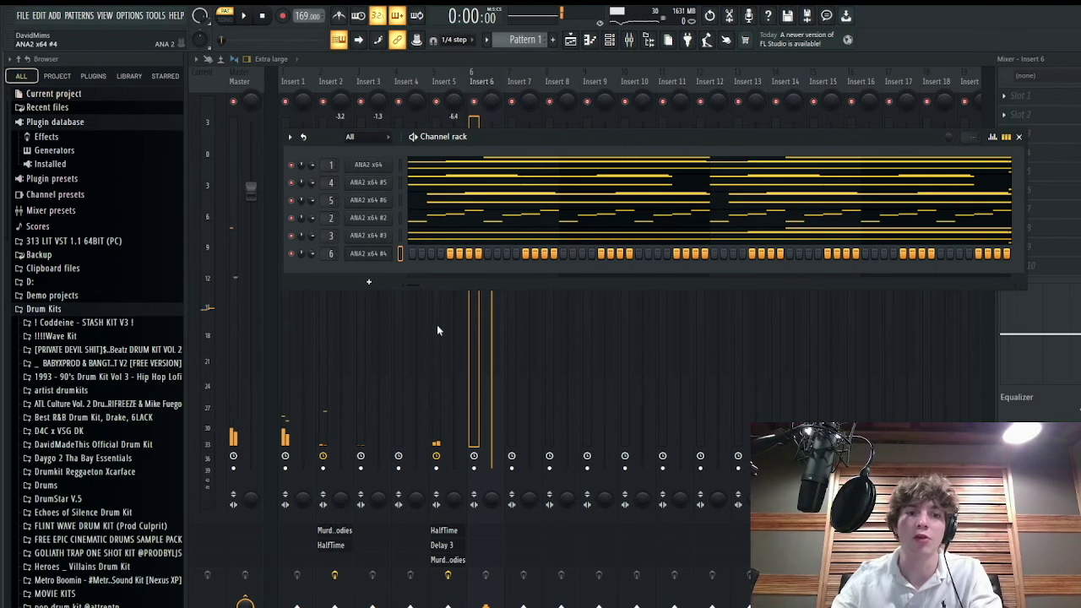
pyautogui.click(380, 255)
pyautogui.click(657, 125)
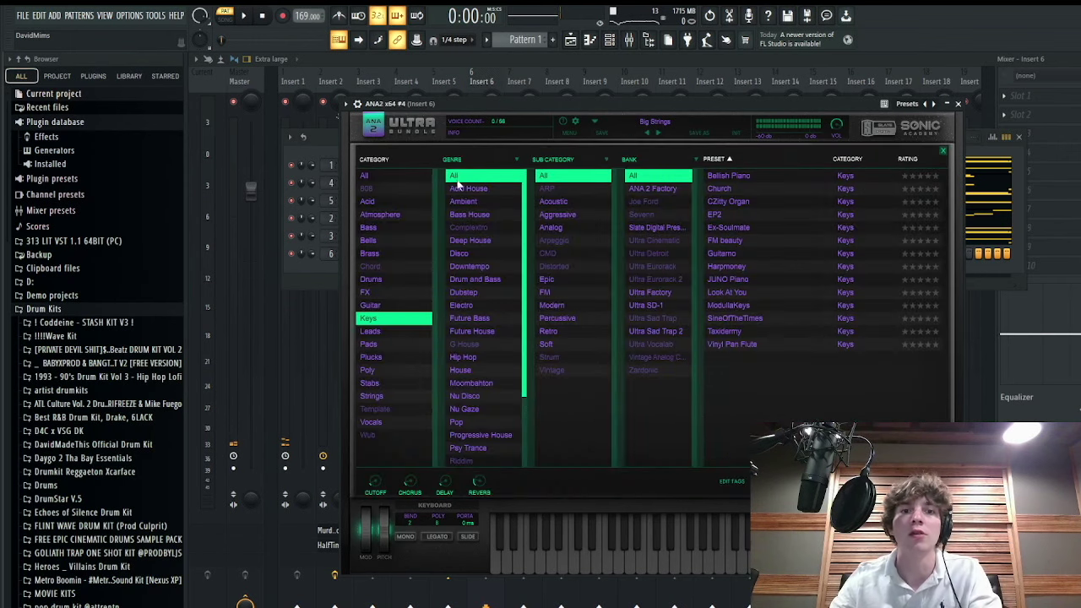
pyautogui.click(371, 228)
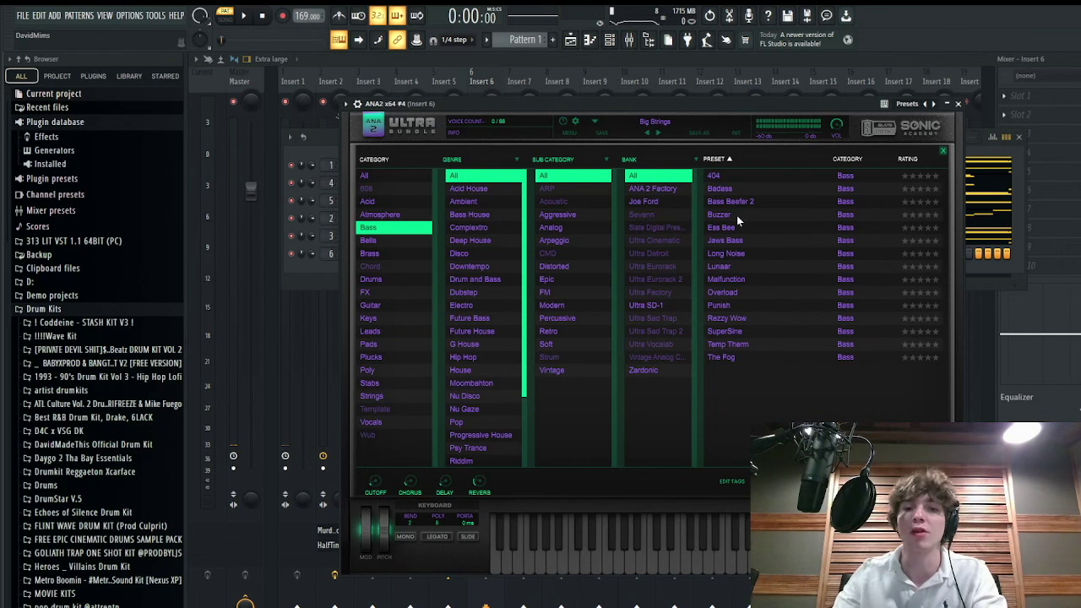
pyautogui.doubleClick(756, 279)
pyautogui.click(959, 104)
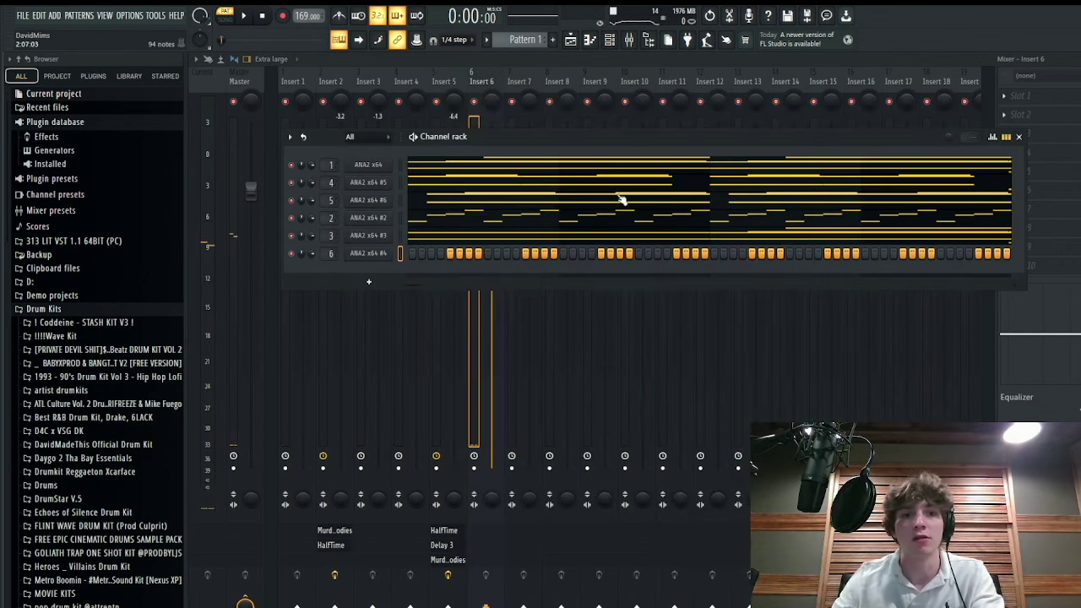
# - Draw two consecutive two-bar D4 notes from bar 1 to bar 5 in the ANA2 x64 #4 channel
pyautogui.press('F7')
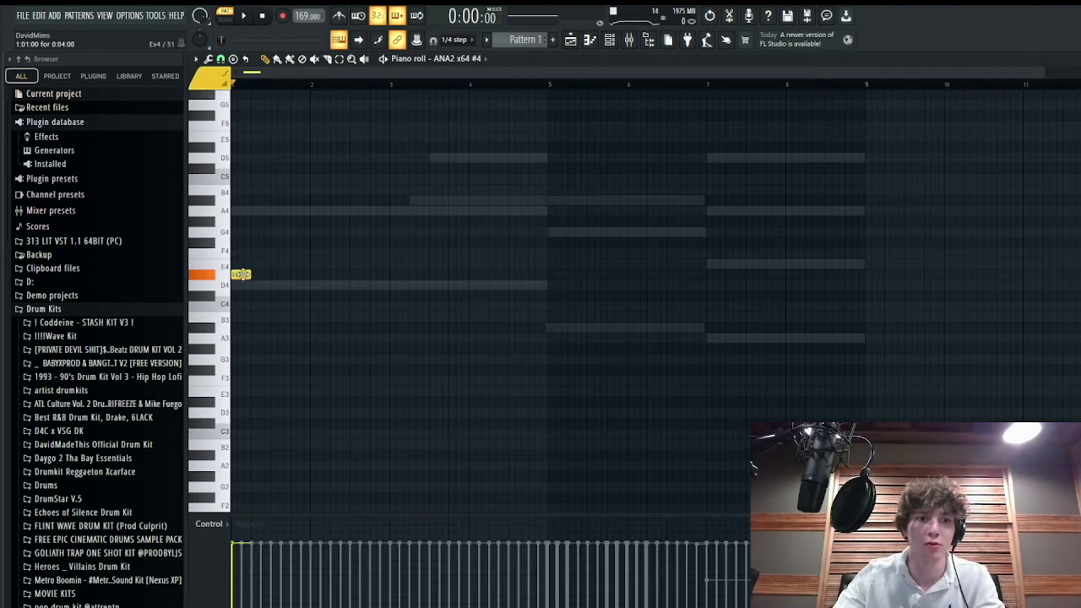
pyautogui.moveTo(414, 263); pyautogui.dragTo(392, 287)
pyautogui.scroll(3, 375, 298)
pyautogui.scroll(-3, 507, 317)
pyautogui.moveTo(566, 321); pyautogui.dragTo(406, 285)
pyautogui.scroll(3, 377, 333)
pyautogui.keyDown('ctrl'); pyautogui.click(380, 344); pyautogui.keyUp('ctrl')
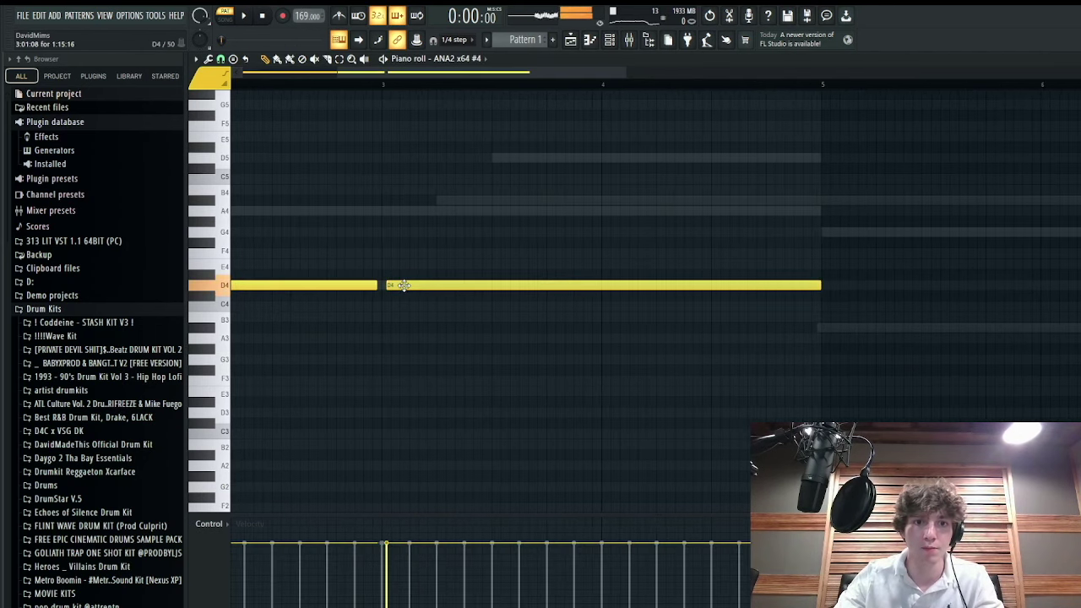
# - Copy the two D4 bass notes to start at bar 5 and lower the copies to B♭3
pyautogui.scroll(-3, 397, 247)
pyautogui.moveTo(605, 322); pyautogui.dragTo(236, 230)
pyautogui.moveTo(289, 285); pyautogui.dragTo(647, 343)
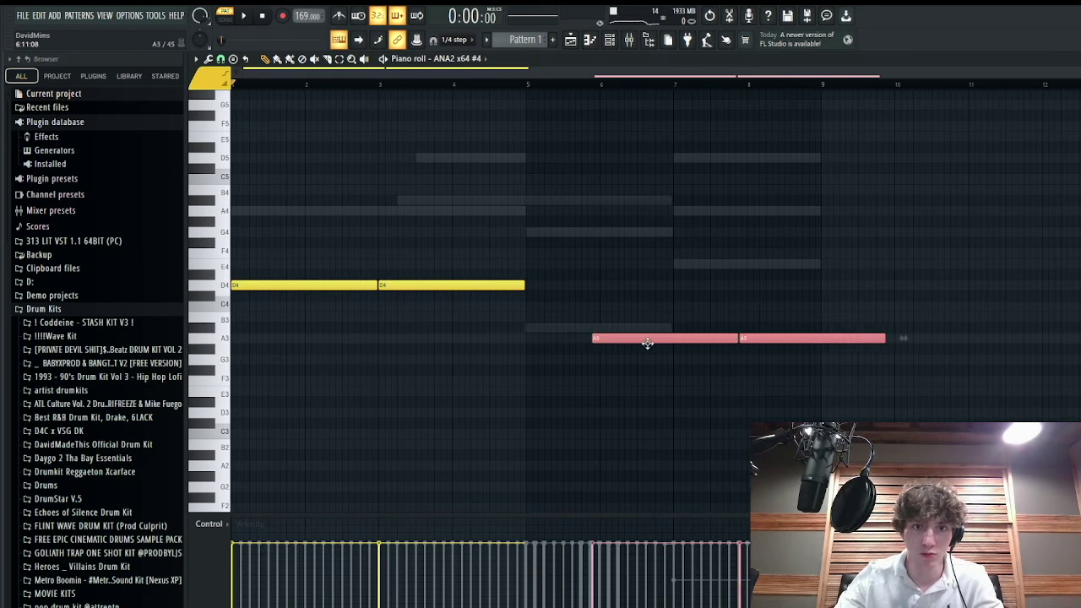
pyautogui.moveTo(586, 327); pyautogui.dragTo(576, 325)
pyautogui.scroll(3, 525, 353)
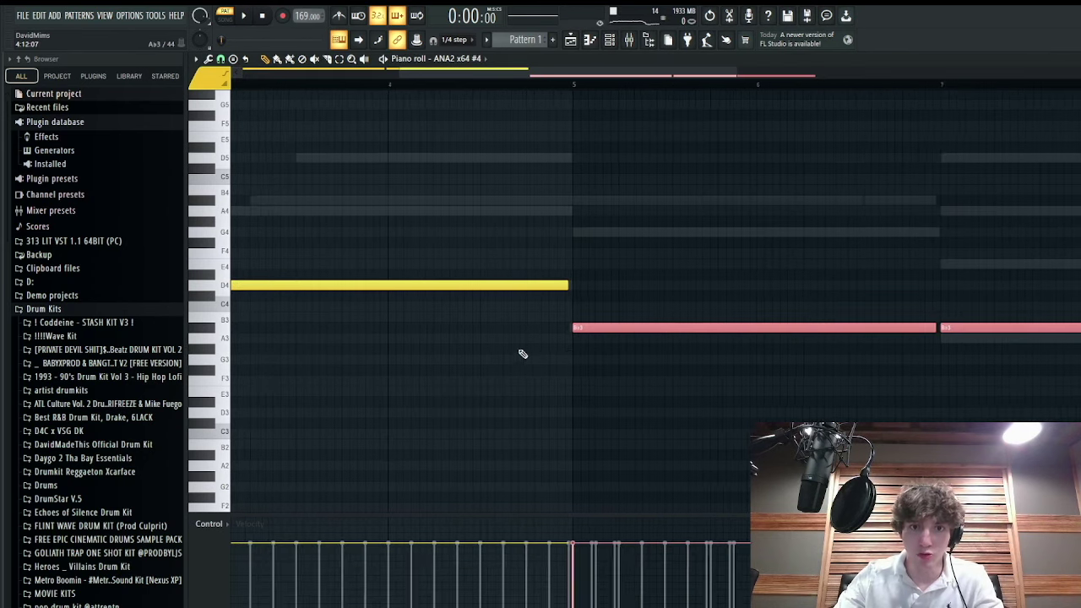
pyautogui.scroll(-3, 591, 354)
# - Lower the last bass note, from bar 7 to bar 9, to A3 and clear the selection
pyautogui.moveTo(787, 395); pyautogui.dragTo(769, 255)
pyautogui.hotkey('shift', 'Down')
pyautogui.press('space')
pyautogui.hotkey('ctrl', 'd')
pyautogui.scroll(-2, 650, 156)
pyautogui.scroll(3, 622, 123)
# - Step through the bass presets of ANA2 x64 #4 during playback and settle on SuperSine
pyautogui.click(608, 42)
pyautogui.press('space')
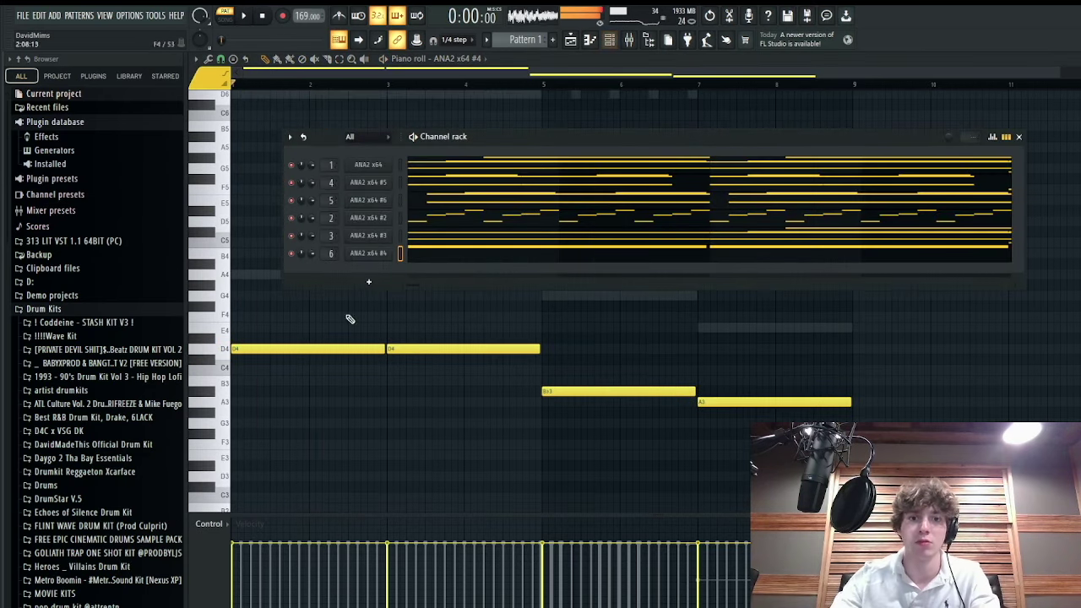
pyautogui.click(369, 254)
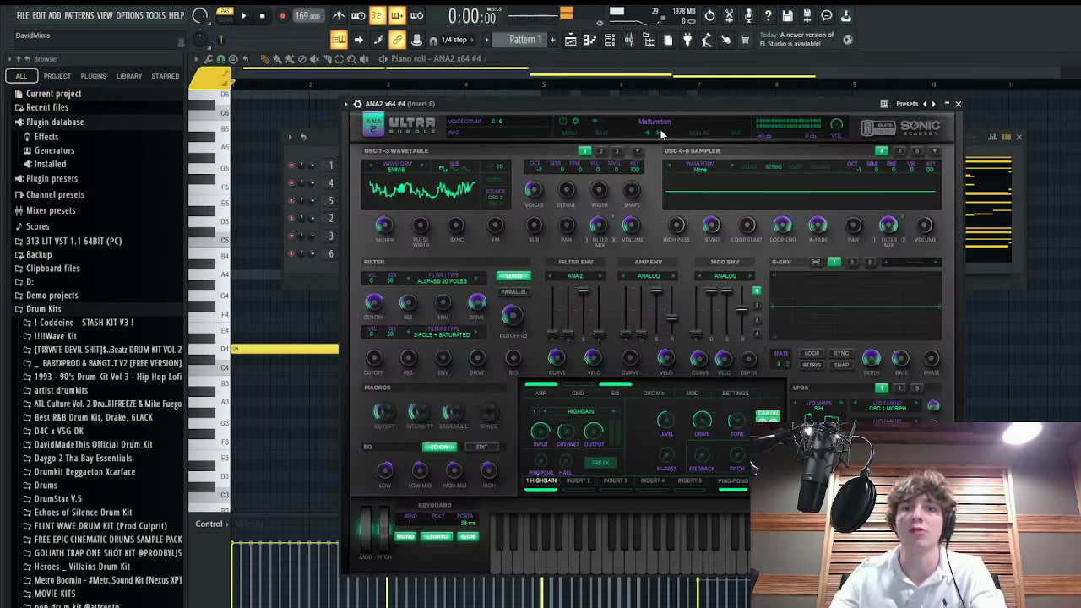
pyautogui.click(661, 133)
pyautogui.press('space')
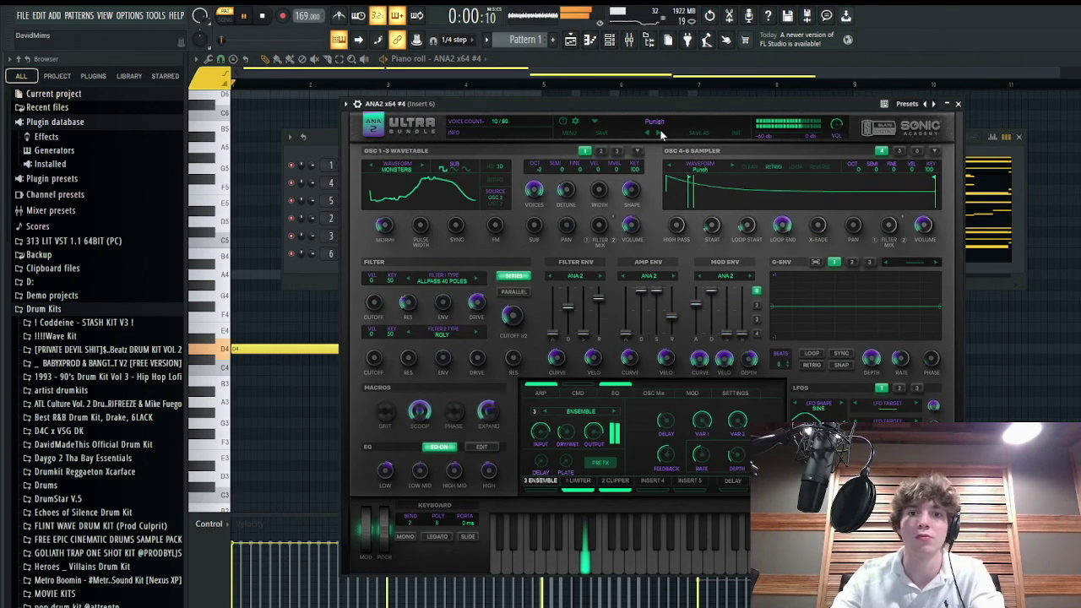
pyautogui.click(661, 134)
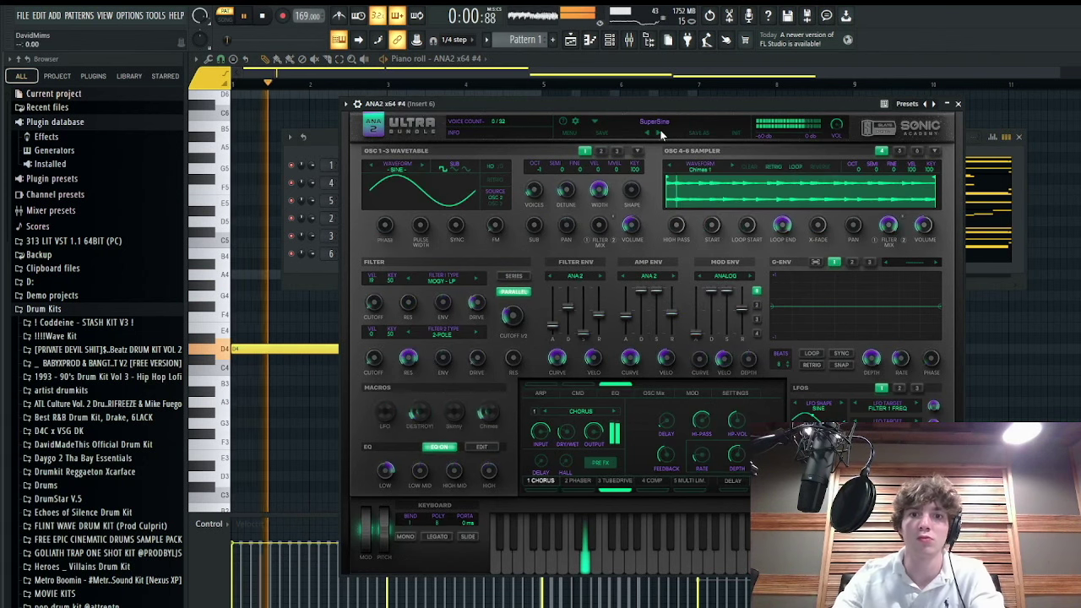
pyautogui.click(1054, 376)
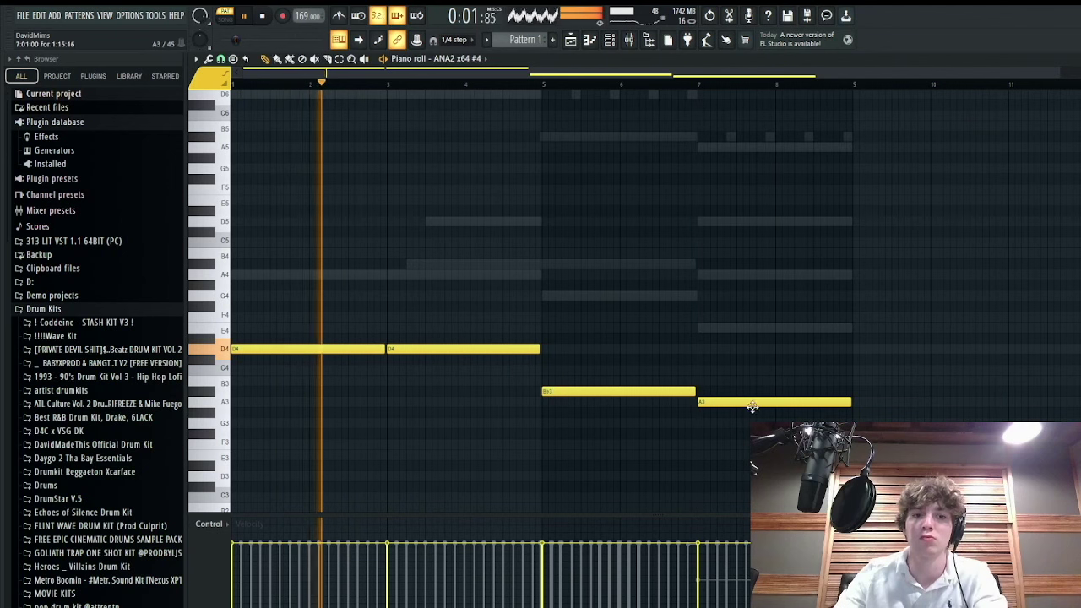
# - Raise the B♭3 and A3 bass notes one octave to B♭4 and A4
pyautogui.keyDown('ctrl'); pyautogui.click(648, 391); pyautogui.keyUp('ctrl')
pyautogui.hotkey('ctrl', 'Up')
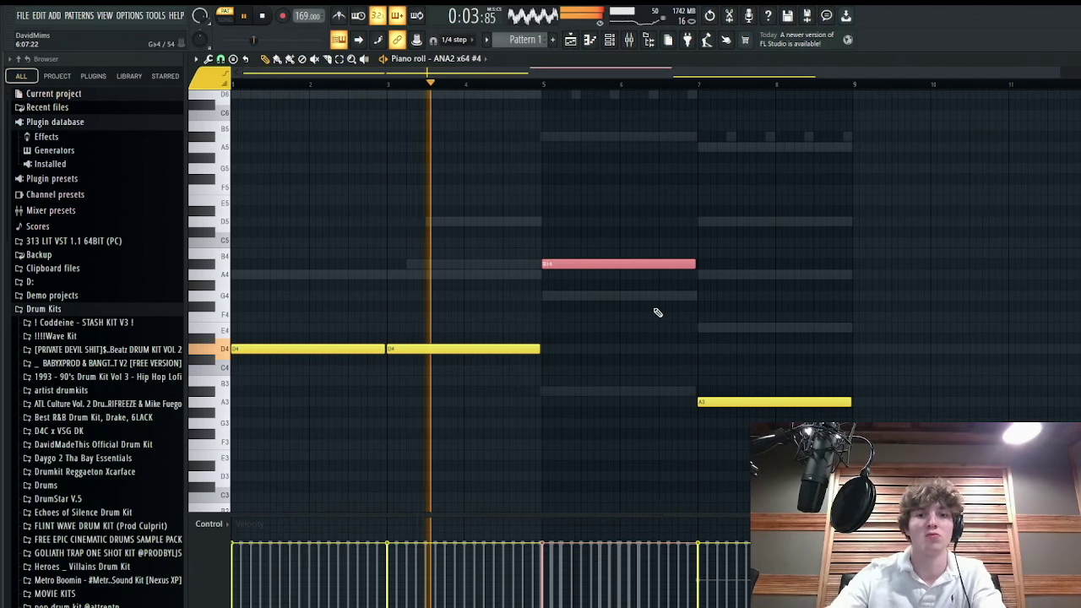
pyautogui.keyDown('ctrl'); pyautogui.click(801, 402); pyautogui.keyUp('ctrl')
pyautogui.hotkey('ctrl', 'Up')
pyautogui.rightClick(803, 357)
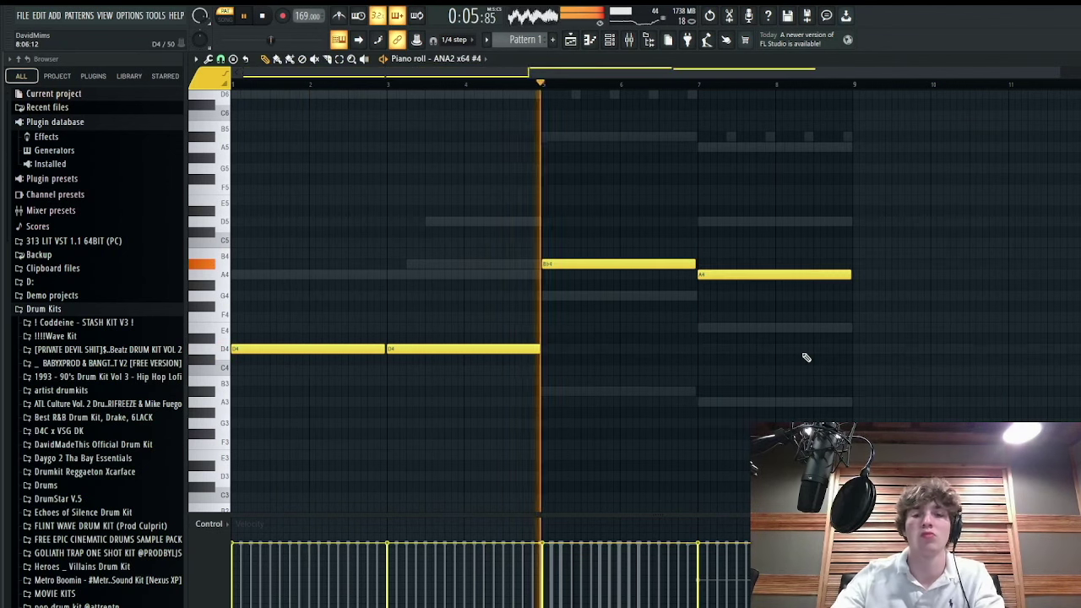
pyautogui.scroll(-1, 719, 272)
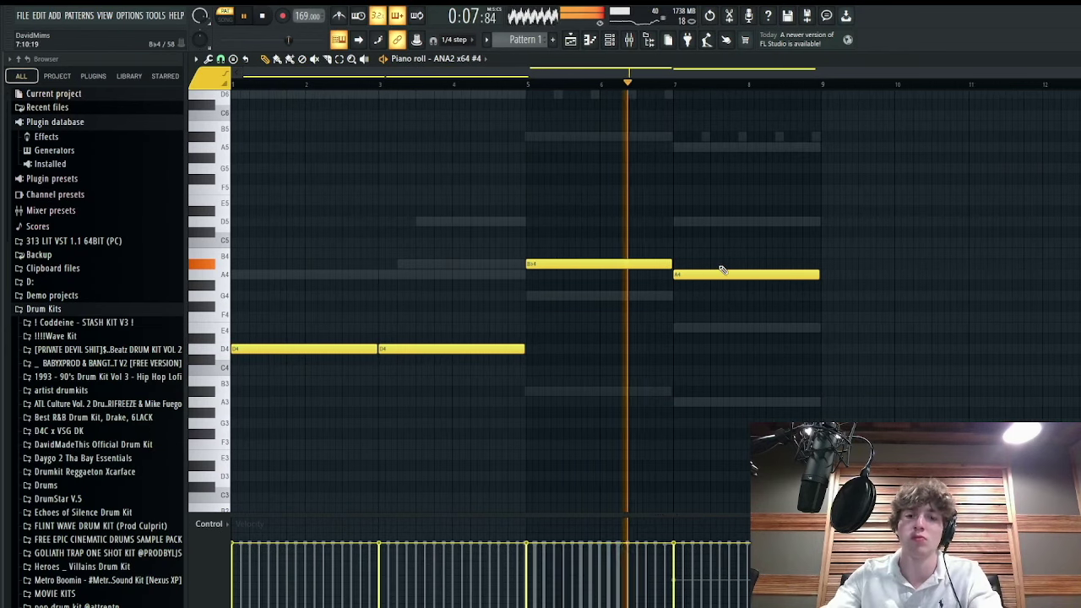
# - Split Pattern 1 by channel into a separate pattern for each ANA2 channel
pyautogui.press('F5')
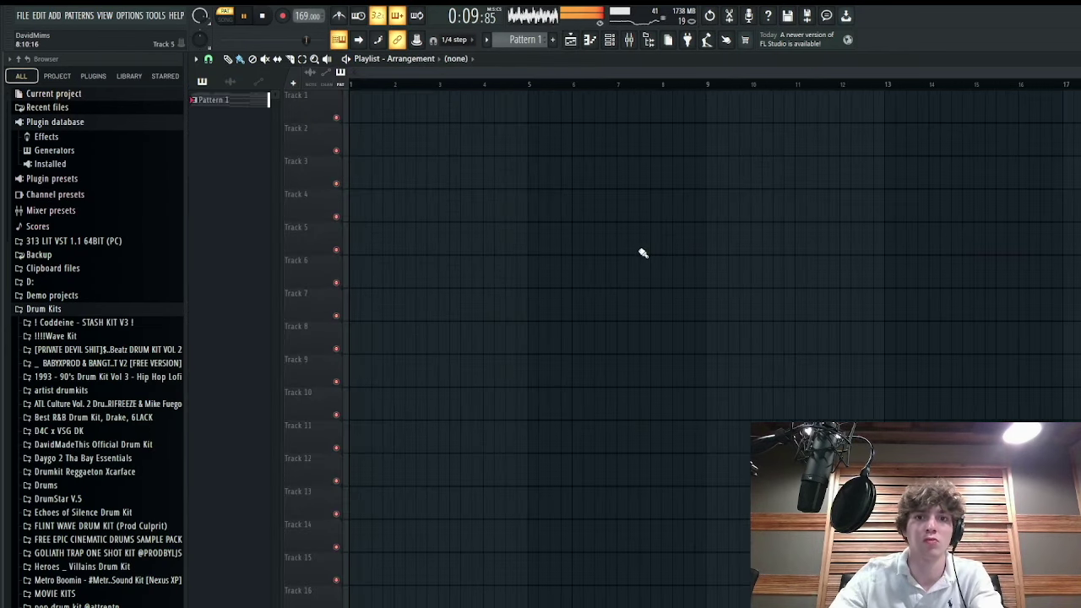
pyautogui.click(611, 40)
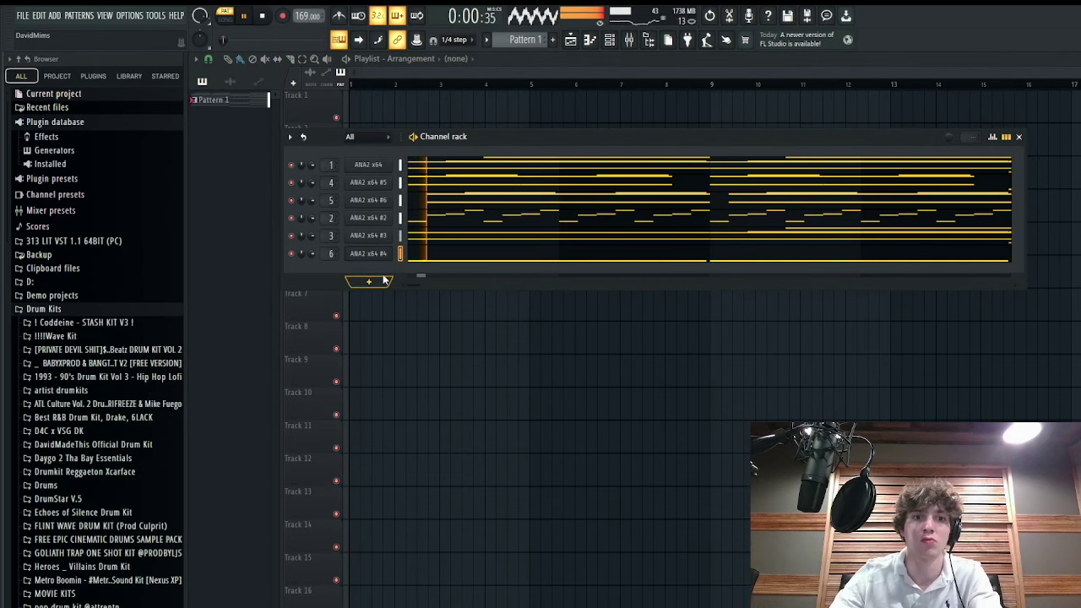
pyautogui.click(250, 102)
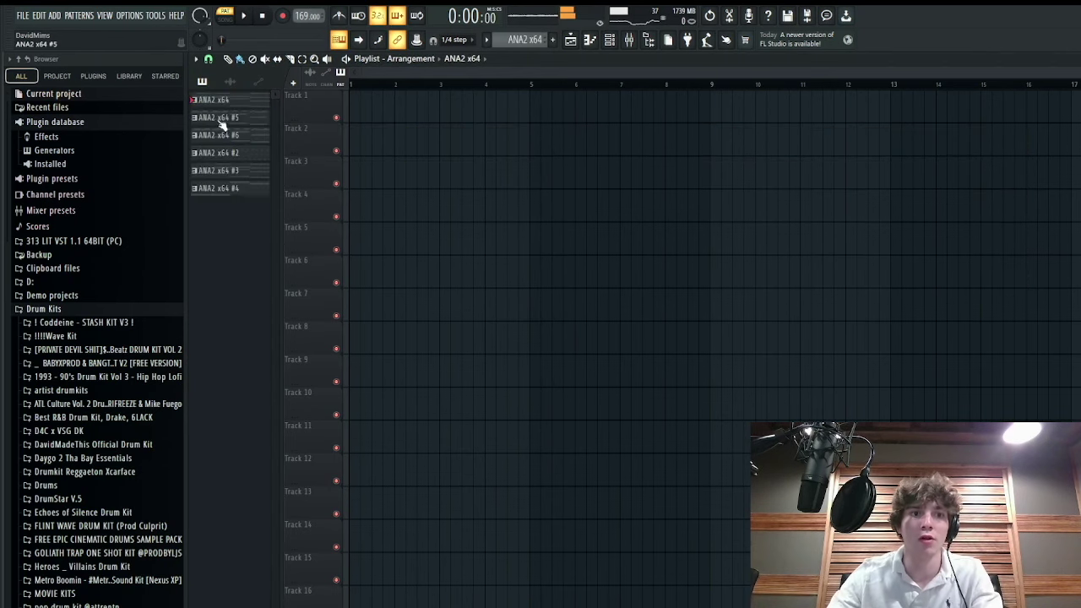
# - Place all six ANA2 patterns on Tracks 1 to 6 of the playlist and repeat them in five eight-bar blocks
pyautogui.click(222, 101)
pyautogui.keyDown('shift'); pyautogui.click(230, 191); pyautogui.keyUp('shift')
pyautogui.moveTo(221, 106); pyautogui.dragTo(357, 110)
pyautogui.scroll(-2, 582, 296)
pyautogui.moveTo(694, 342); pyautogui.dragTo(355, 100)
pyautogui.hotkey('ctrl', 'b')
pyautogui.hotkey('ctrl', 'b')
pyautogui.hotkey('ctrl', 'b')
pyautogui.scroll(-2, 696, 451)
pyautogui.hotkey('ctrl', 'b')
pyautogui.hotkey('ctrl', 'd')
pyautogui.scroll(-1, 421, 302)
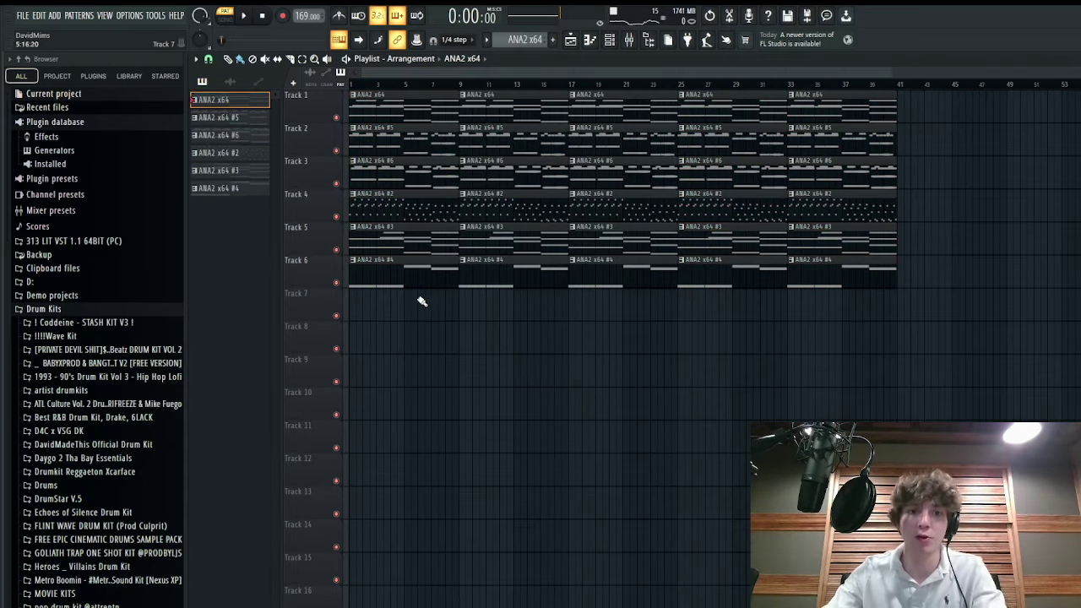
# - Delete the first-block clips of ANA2 x64 #2, #3 and #6 and the second ANA2 x64 #4 clip, and play the song
pyautogui.rightClick(378, 211)
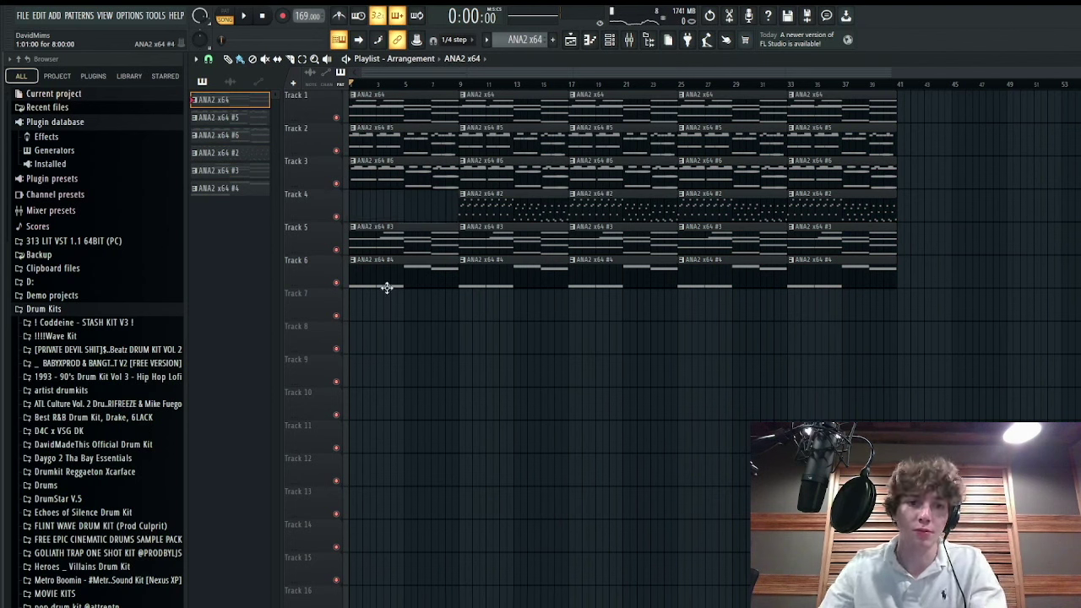
pyautogui.rightClick(481, 279)
pyautogui.rightClick(387, 225)
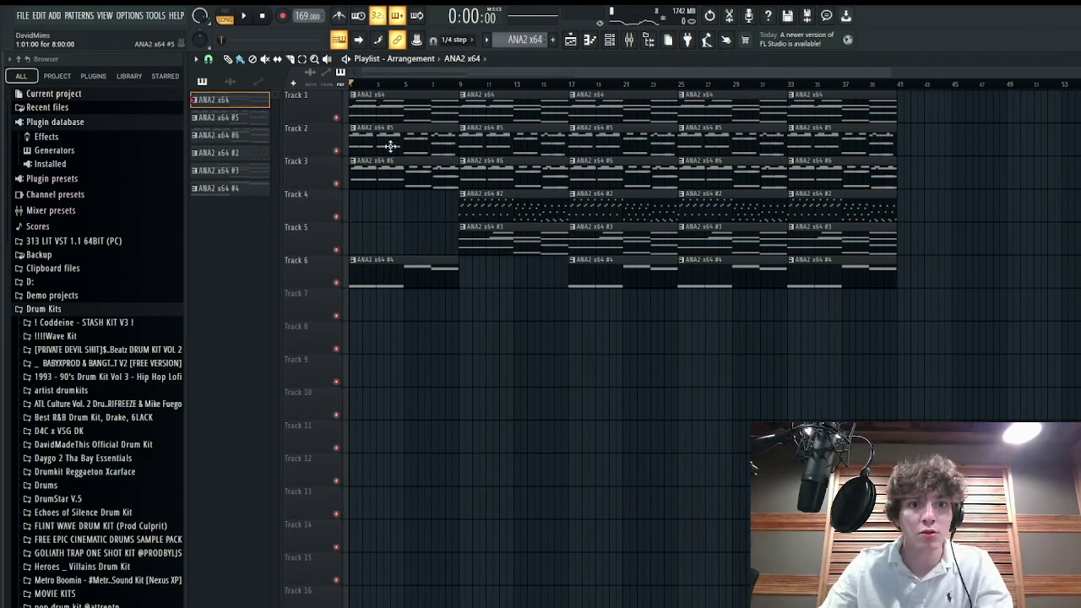
pyautogui.rightClick(391, 173)
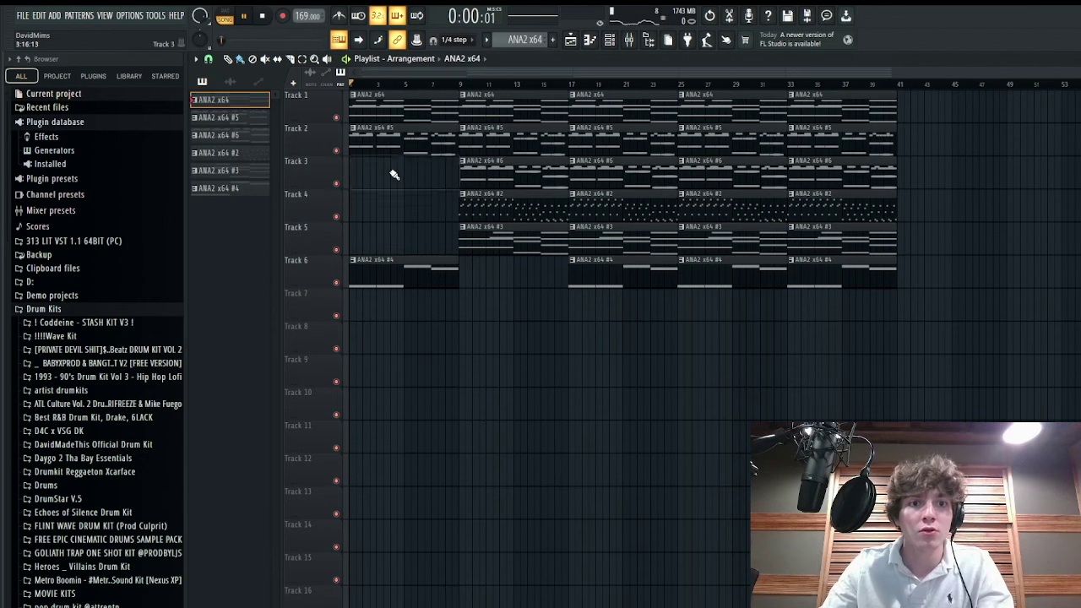
pyautogui.press('space')
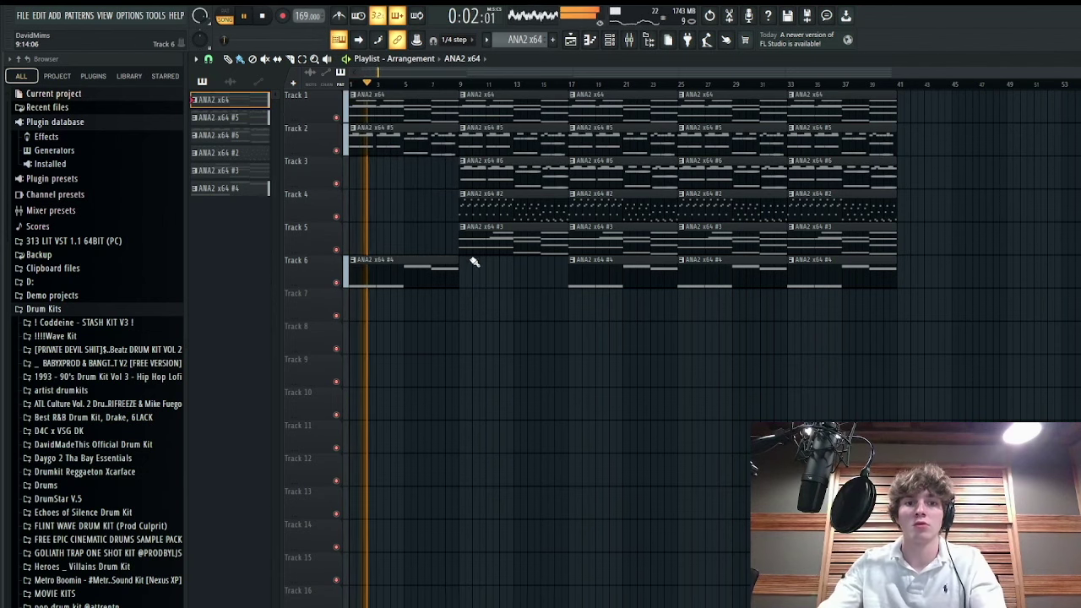
# - Move the first ANA2 x64 #4 clip to bar 9 and delete the first ANA2 x64 #5 clip, leaving only ANA2 x64 in the intro
pyautogui.moveTo(400, 277); pyautogui.dragTo(510, 282)
pyautogui.press('space')
pyautogui.press('space')
pyautogui.rightClick(399, 151)
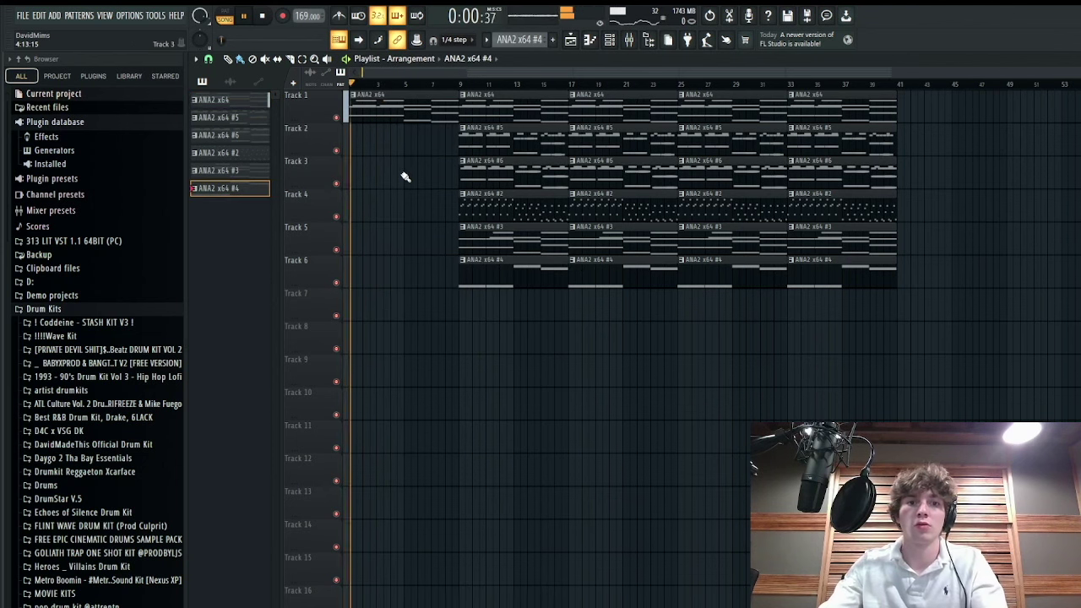
pyautogui.press('space')
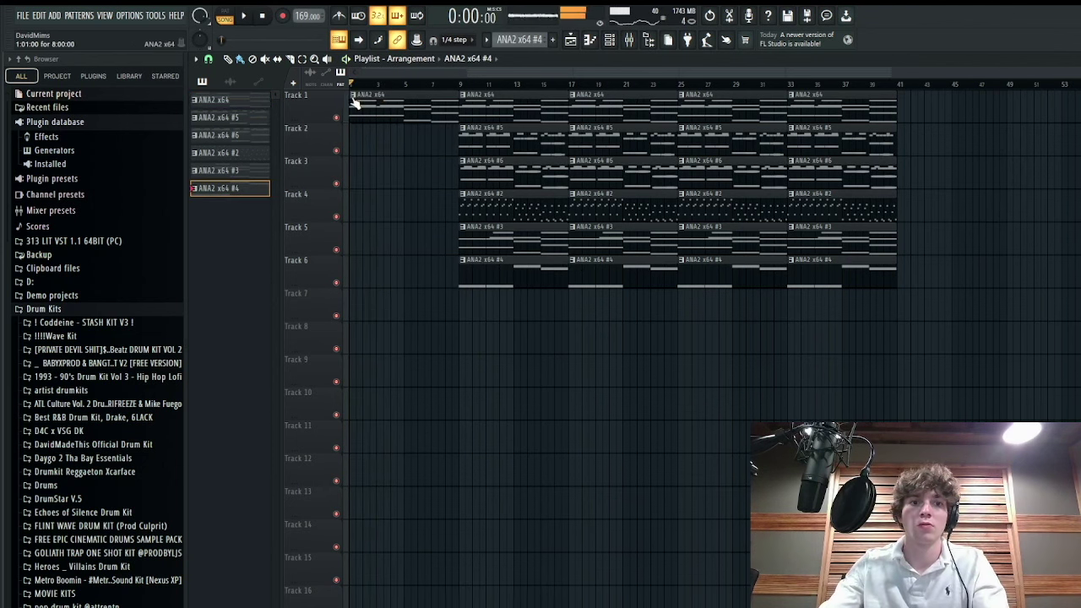
# - Duplicate the upper notes of the ANA2 x64 chords one beat later and transpose the copies down one octave
pyautogui.doubleClick(372, 107)
pyautogui.scroll(5, 711, 313)
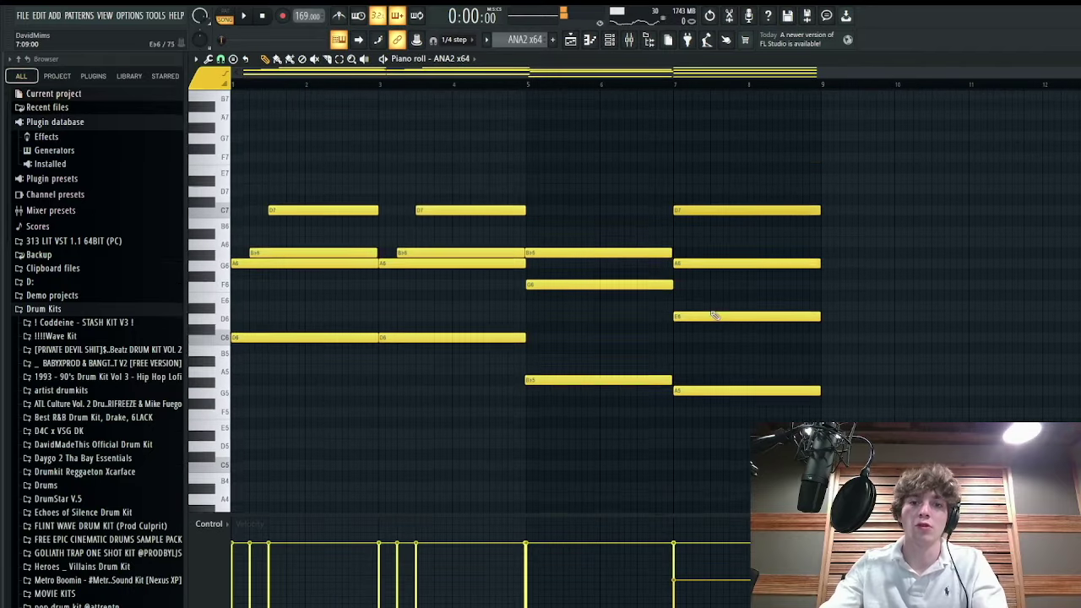
pyautogui.moveTo(863, 319); pyautogui.dragTo(305, 129)
pyautogui.moveTo(255, 310); pyautogui.dragTo(277, 319)
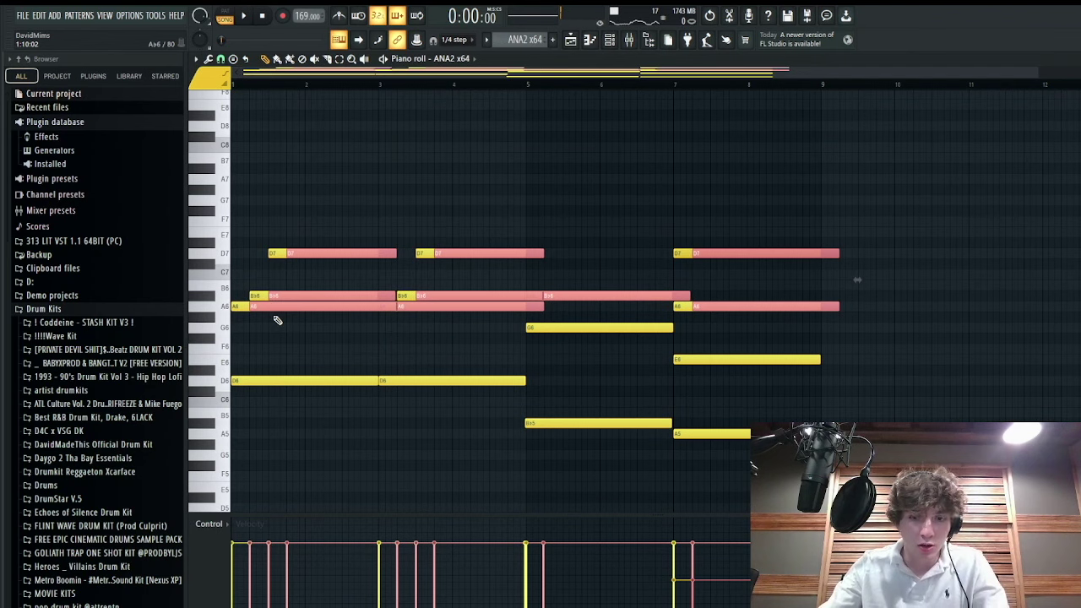
pyautogui.hotkey('ctrl', 'Down')
pyautogui.press('space')
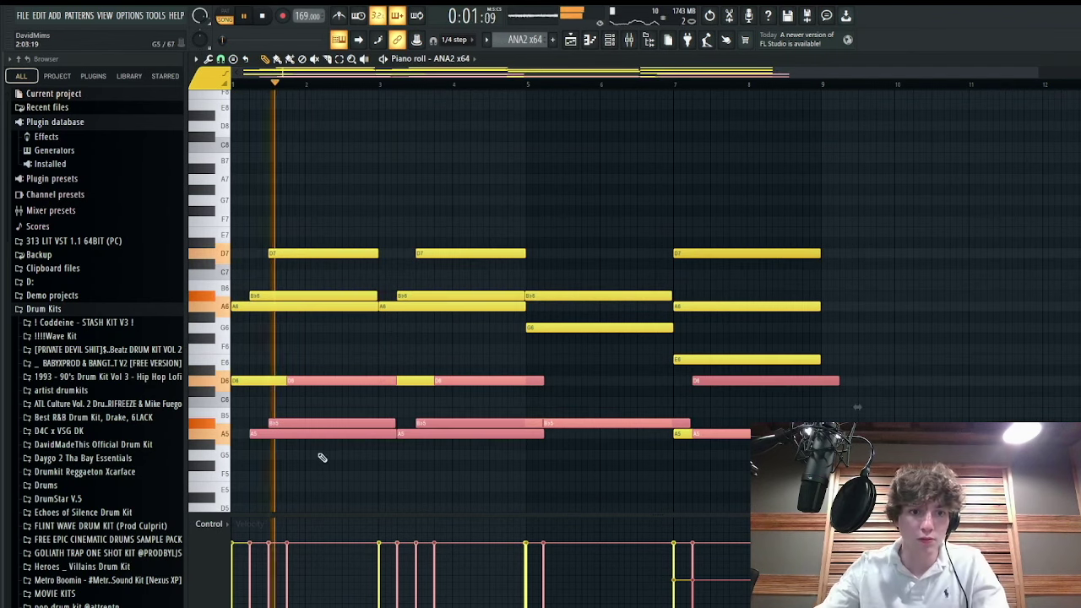
# - Shift the lower-octave copies one beat earlier to line up with the original chords, and replay
pyautogui.moveTo(282, 434); pyautogui.dragTo(264, 434)
pyautogui.press('space')
pyautogui.press('space')
pyautogui.scroll(1, 265, 433)
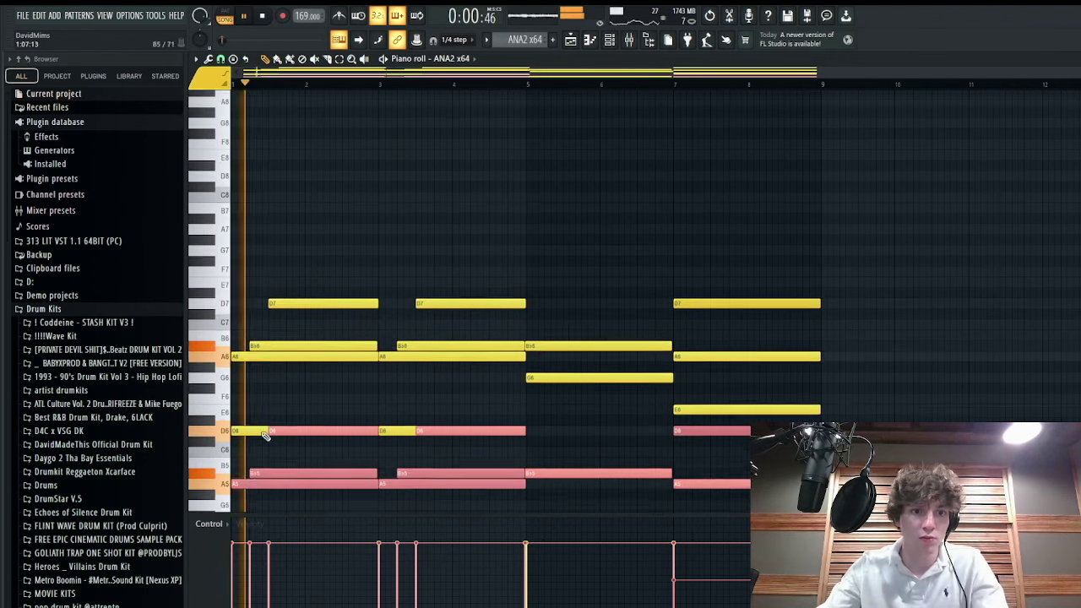
# - Reduce the first chord's opening D6 to one beat and lower its duplicated D6 note to D5
pyautogui.scroll(-2, 276, 423)
pyautogui.keyDown('ctrl'); pyautogui.click(278, 420); pyautogui.keyUp('ctrl')
pyautogui.moveTo(304, 340)
pyautogui.mouseDown()
pyautogui.moveTo(291, 307)
pyautogui.moveTo(309, 329)
pyautogui.mouseUp()
pyautogui.press('Delete')
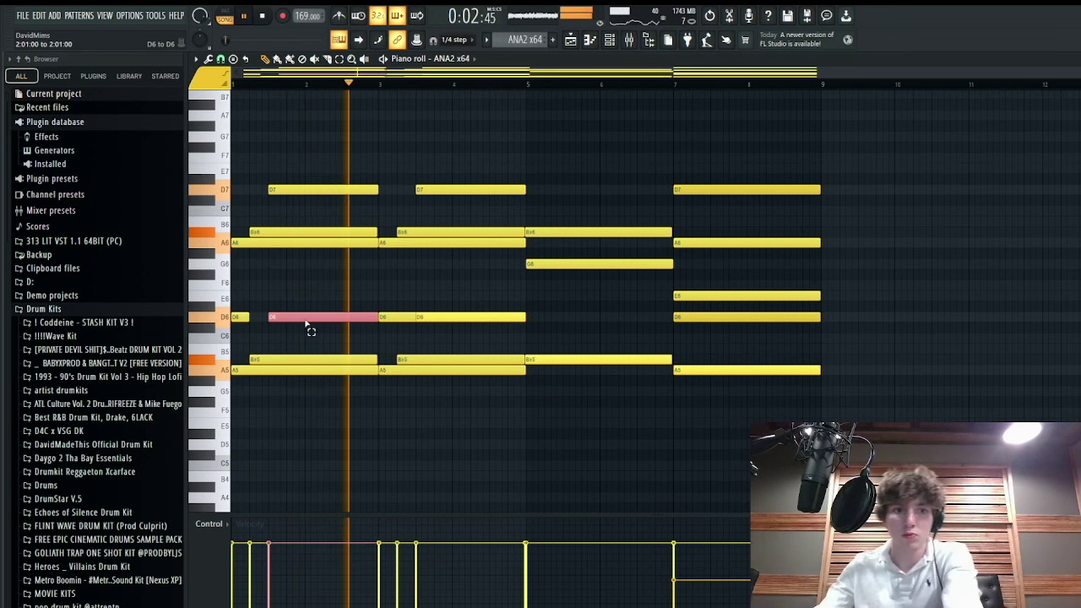
pyautogui.hotkey('ctrl', 'Down')
pyautogui.press('space')
pyautogui.press('space')
# - Shorten the D6 at bar 3 to one beat and lower the duplicated D6 after it to D5
pyautogui.moveTo(470, 340); pyautogui.dragTo(382, 302)
pyautogui.hotkey('ctrl', 'l')
pyautogui.hotkey('ctrl', 'Down')
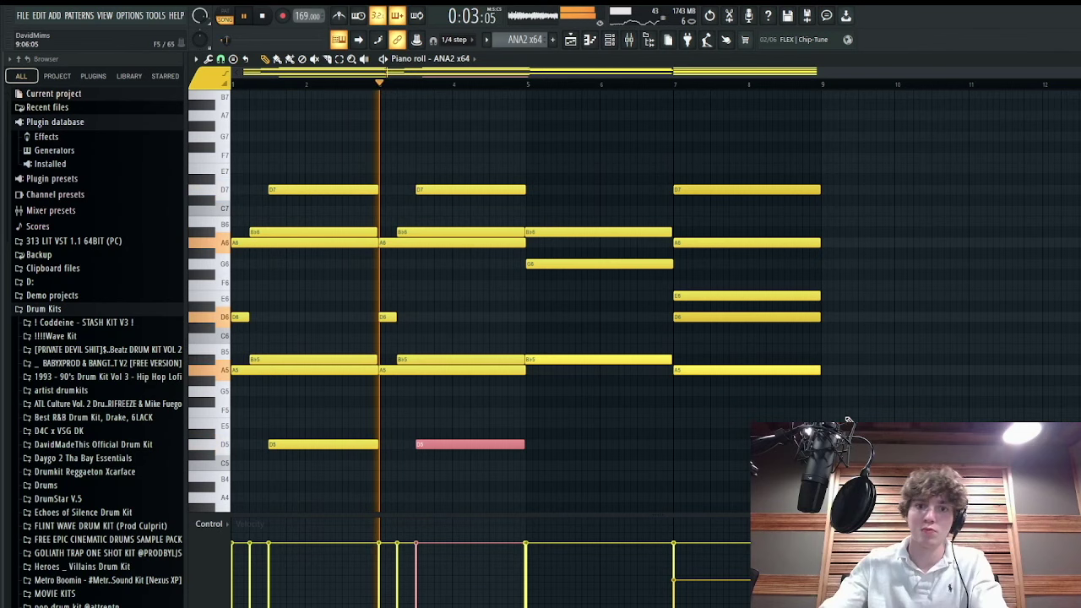
# - Delete the chords from bar 5 to bar 9 and repeat the first four bars in their place
pyautogui.moveTo(915, 480); pyautogui.dragTo(568, 103)
pyautogui.press('Delete')
pyautogui.hotkey('ctrl', 'b')
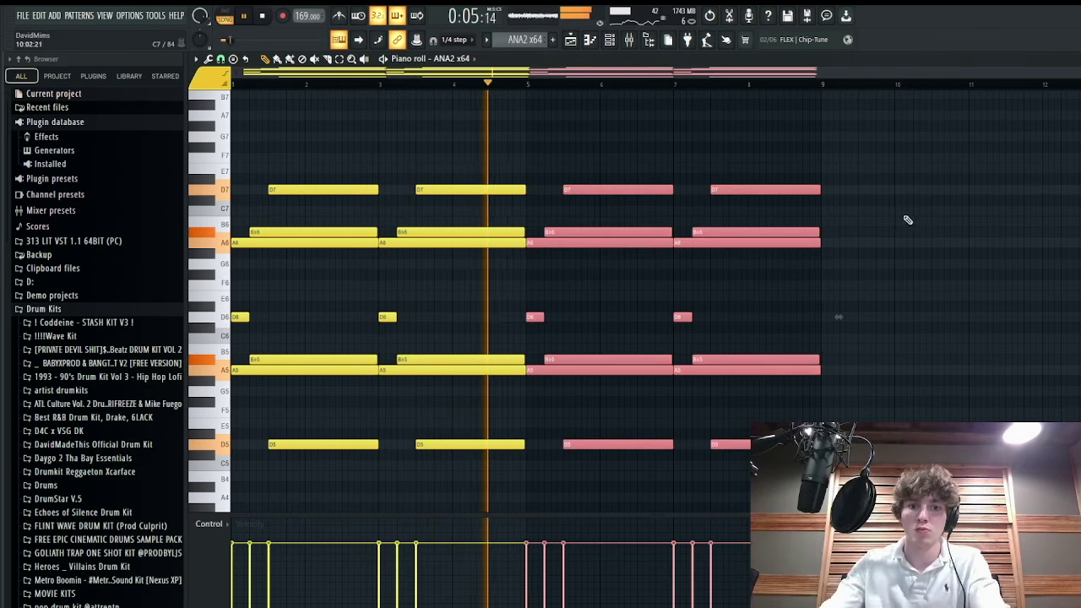
pyautogui.hotkey('ctrl', 'd')
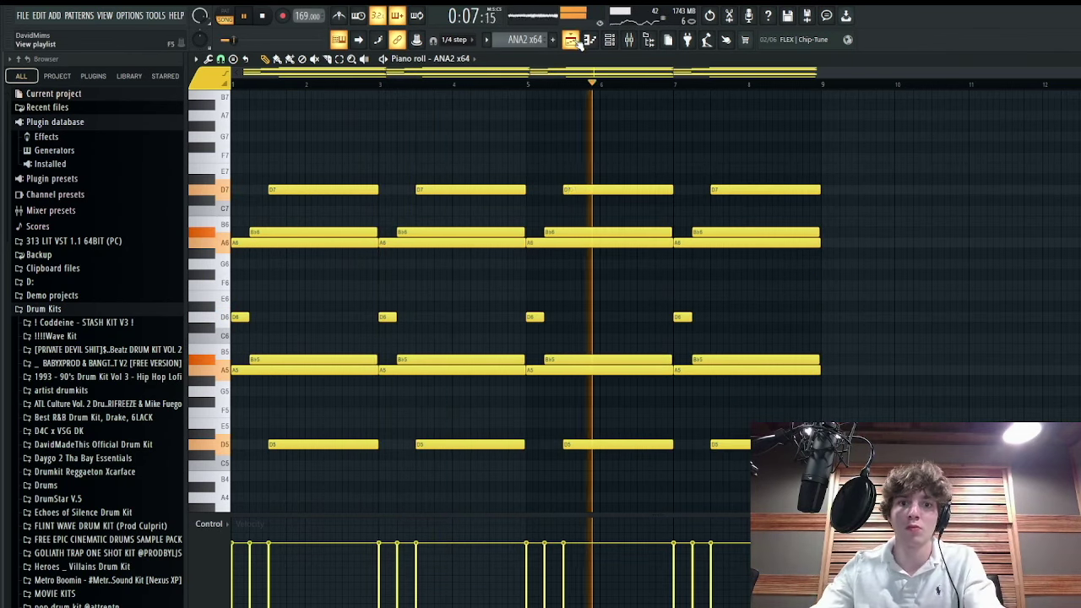
# - Try deleting the repeated chords from bar 5 to bar 9
pyautogui.moveTo(870, 479); pyautogui.dragTo(545, 144)
pyautogui.press('Delete')
pyautogui.hotkey('ctrl', 'z')
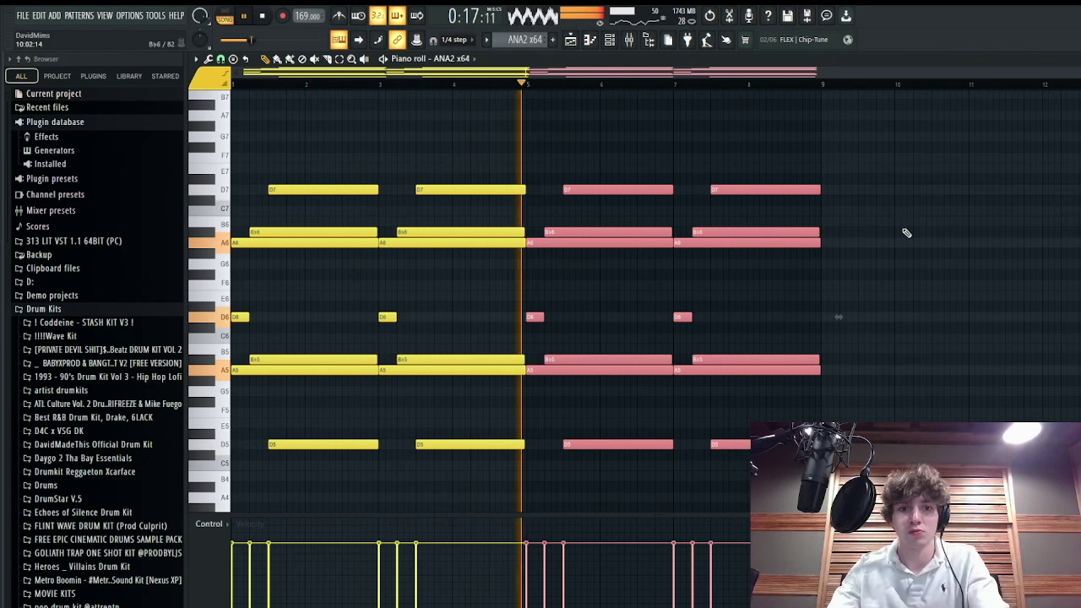
# - Restore the original chords from bar 5 to bar 9 and double their G6, E6 and D6 notes an octave lower
pyautogui.press('Delete')
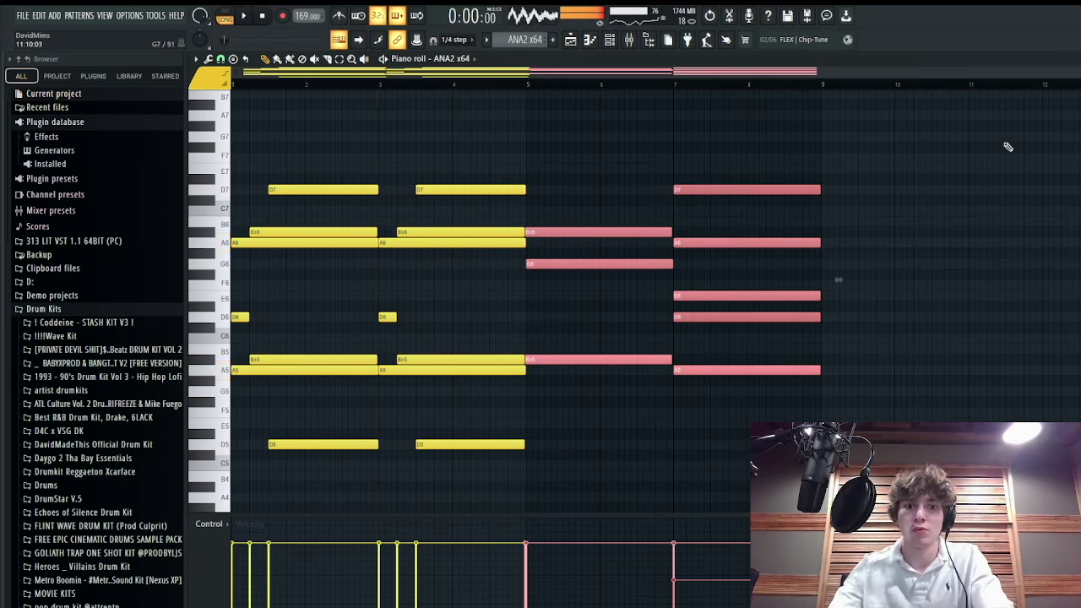
pyautogui.moveTo(1008, 147); pyautogui.dragTo(517, 250)
pyautogui.moveTo(554, 236); pyautogui.dragTo(574, 235)
pyautogui.hotkey('ctrl', 'Down')
pyautogui.scroll(2, 580, 338)
pyautogui.moveTo(1035, 326); pyautogui.dragTo(586, 262)
pyautogui.hotkey('ctrl', 'Down')
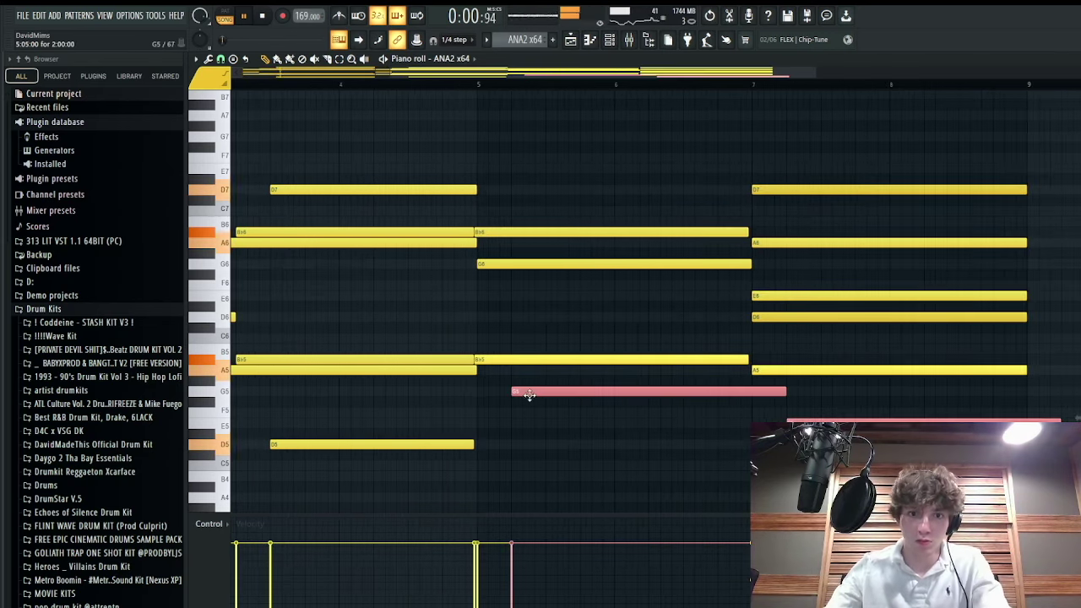
pyautogui.moveTo(549, 391); pyautogui.dragTo(515, 391)
pyautogui.scroll(-3, 546, 389)
pyautogui.scroll(3, 547, 388)
# - Add a low G4 under the chord at bar 5 and a low F4 under the chord at bar 7
pyautogui.press('space')
pyautogui.moveTo(552, 296); pyautogui.dragTo(570, 422)
pyautogui.press('space')
pyautogui.click(518, 80)
pyautogui.click(793, 403)
pyautogui.moveTo(790, 411); pyautogui.dragTo(790, 454)
pyautogui.press('space')
pyautogui.press('space')
pyautogui.scroll(-2, 791, 455)
pyautogui.moveTo(714, 454); pyautogui.dragTo(714, 442)
pyautogui.press('space')
pyautogui.press('space')
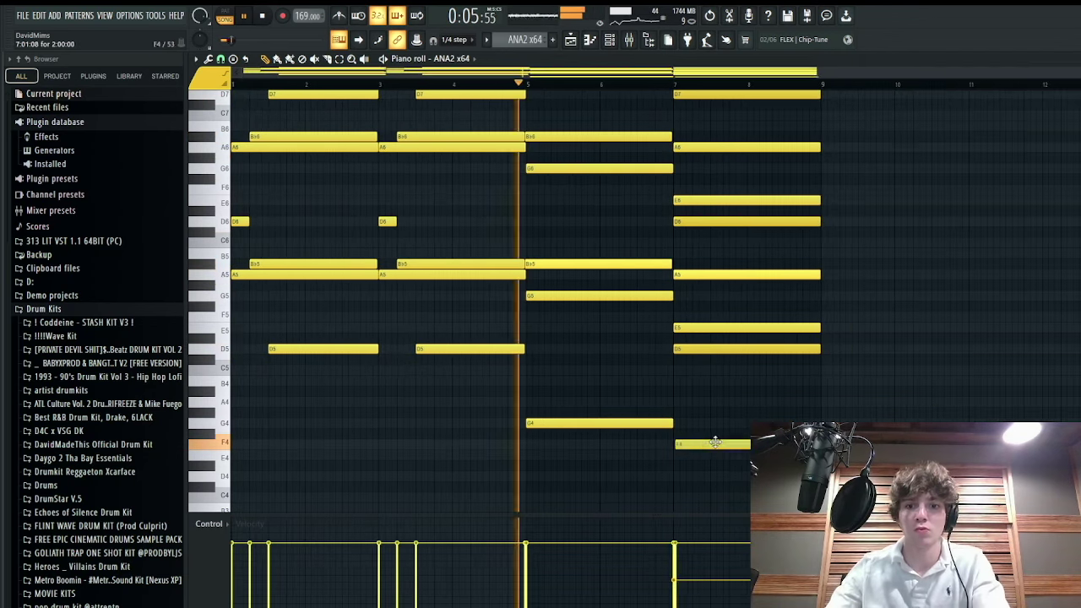
# - Replace the low F4 under the chord at bar 7 with an A4
pyautogui.rightClick(716, 443)
pyautogui.keyDown('ctrl'); pyautogui.click(733, 328); pyautogui.keyUp('ctrl')
pyautogui.scroll(2, 725, 380)
pyautogui.moveTo(666, 327); pyautogui.dragTo(666, 473)
pyautogui.press('space')
pyautogui.hotkey('shift', 'Up')
pyautogui.hotkey('shift', 'Up')
pyautogui.press('space')
pyautogui.hotkey('ctrl', 'Up')
pyautogui.hotkey('shift', 'Up')
pyautogui.hotkey('shift', 'Up')
pyautogui.hotkey('shift', 'Up')
pyautogui.hotkey('shift', 'Up')
pyautogui.hotkey('shift', 'Up')
pyautogui.hotkey('ctrl', 'Down')
pyautogui.press('space')
pyautogui.press('space')
pyautogui.keyDown('ctrl'); pyautogui.click(722, 465); pyautogui.keyUp('ctrl')
pyautogui.scroll(-2, 718, 464)
pyautogui.scroll(2, 719, 340)
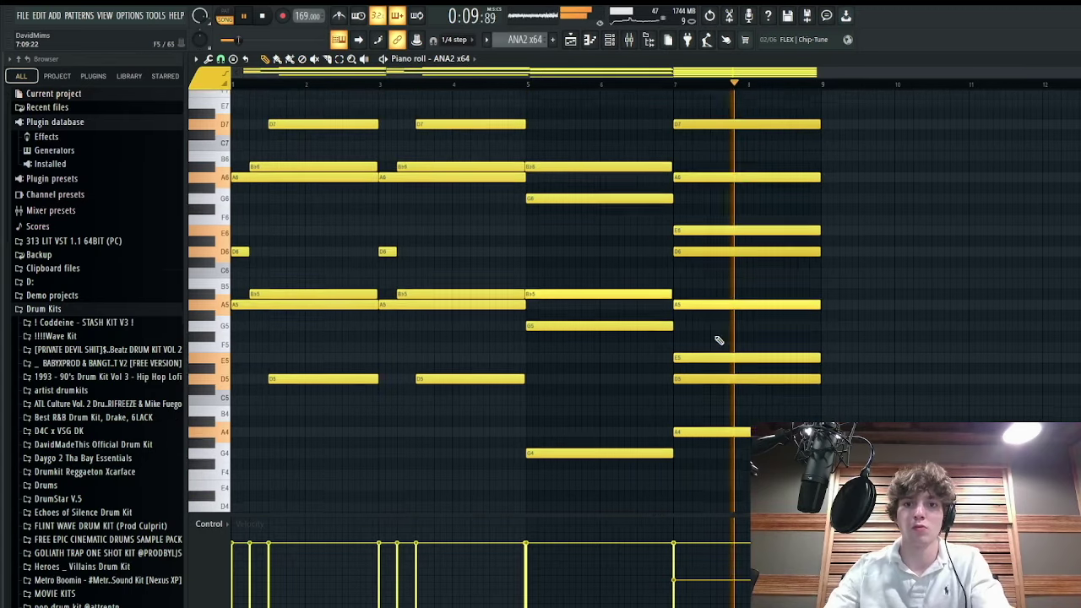
pyautogui.press('space')
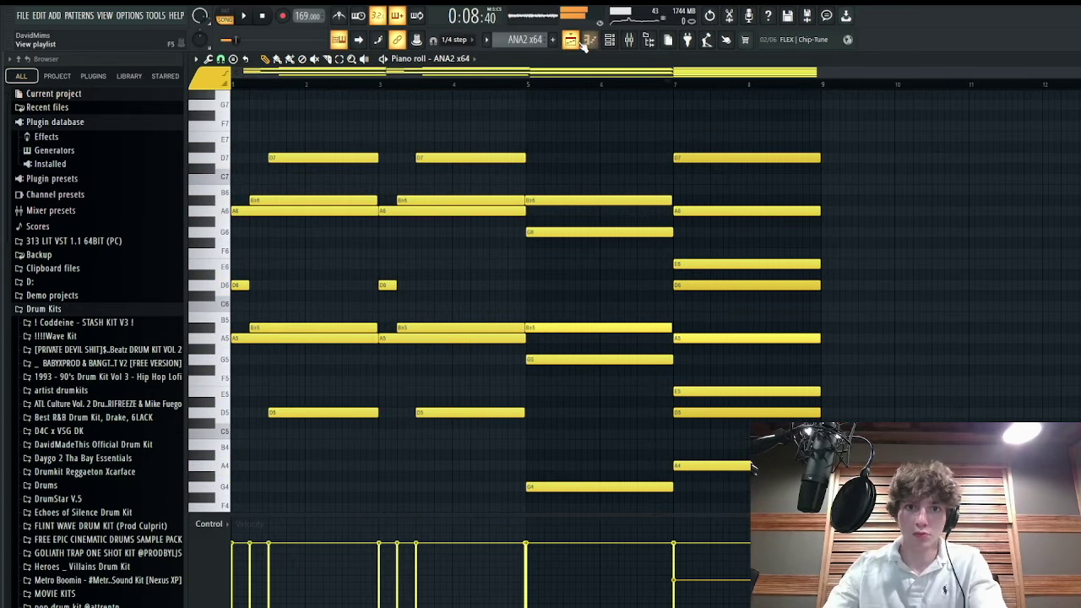
# - Copy the ANA2 x64 #6 clip from bar 9 to bar 1 on Track 3 in the playlist
pyautogui.click(580, 44)
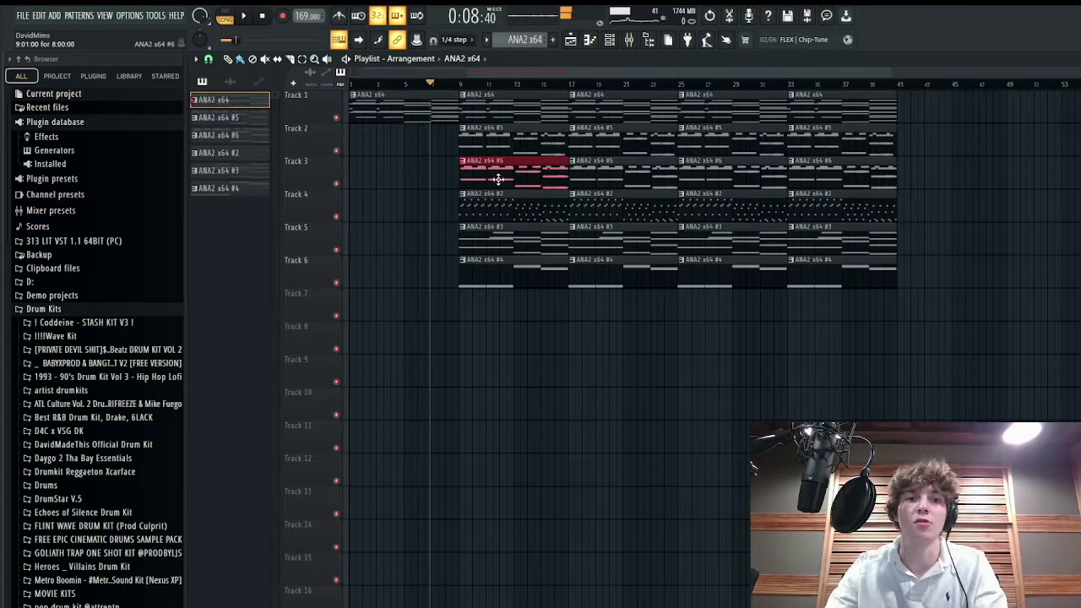
pyautogui.moveTo(511, 177); pyautogui.dragTo(402, 178)
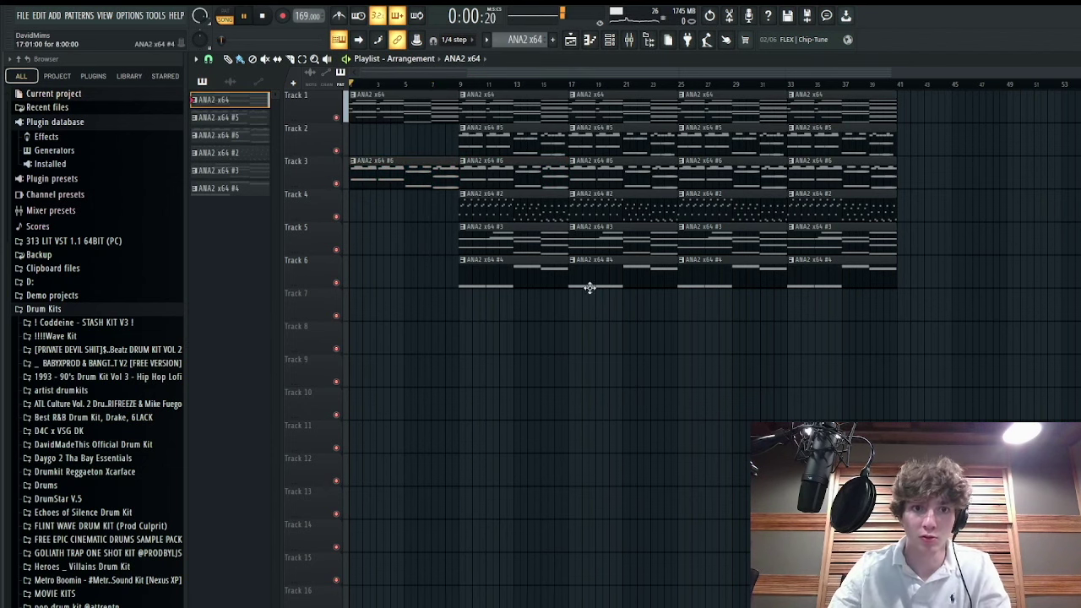
pyautogui.press('space')
# - Place the TBP - Convict Rise - Loop sample from the DavidMadeThis kit's FX folder on Track 7 just before bar 9
pyautogui.scroll(-4, 85, 435)
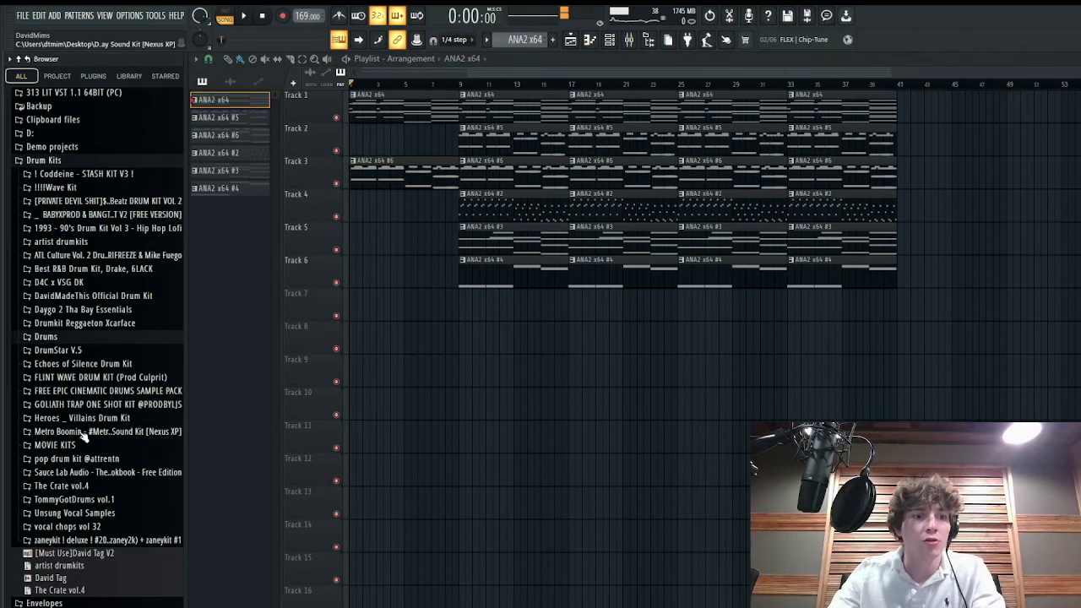
pyautogui.click(72, 296)
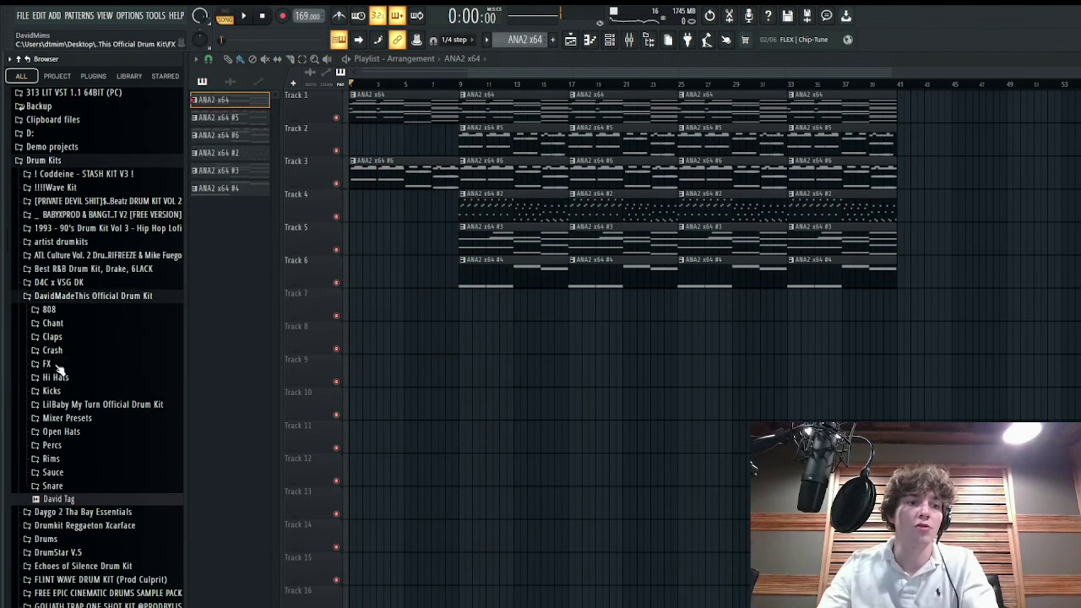
pyautogui.click(56, 364)
pyautogui.moveTo(101, 501); pyautogui.dragTo(639, 311)
pyautogui.scroll(8, 575, 328)
pyautogui.press('space')
pyautogui.click(472, 85)
pyautogui.scroll(-5, 653, 242)
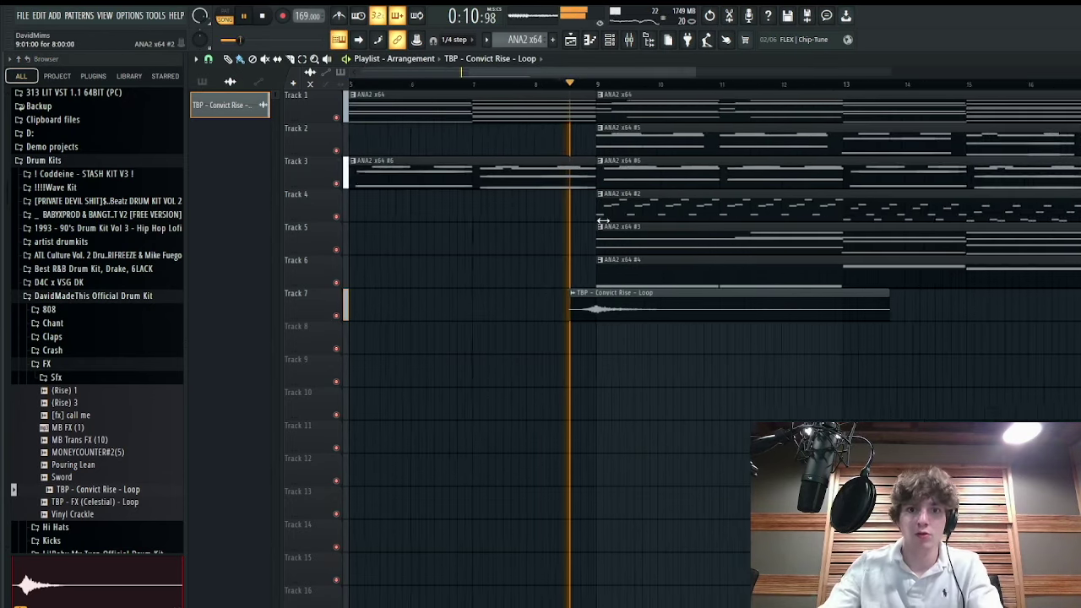
# - Delete the ANA2 x64 #5, #2 and #4 clips that start at bar 17
pyautogui.click(546, 85)
pyautogui.rightClick(622, 207)
pyautogui.rightClick(621, 279)
pyautogui.rightClick(616, 139)
pyautogui.scroll(-1, 641, 143)
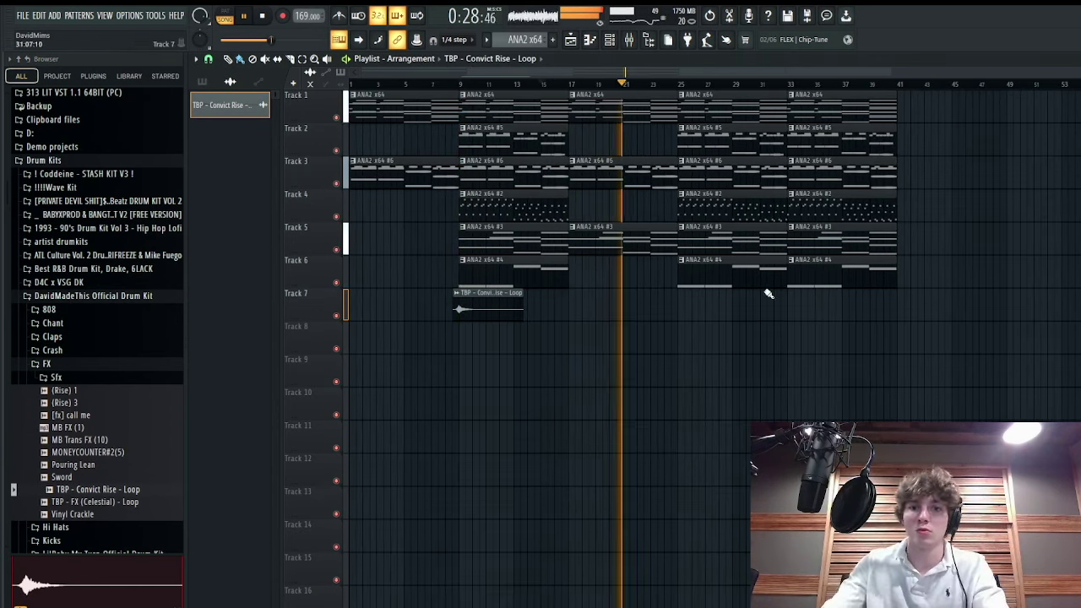
# - Delete the ANA2 x64 #5, #6 and #4 clips at bar 25 and the #4 clip at bar 33
pyautogui.rightClick(743, 173)
pyautogui.rightClick(754, 148)
pyautogui.rightClick(743, 272)
pyautogui.rightClick(831, 272)
# - Duplicate all clips from bar 33 to bar 41 so they repeat from bar 41
pyautogui.moveTo(927, 311); pyautogui.dragTo(837, 121)
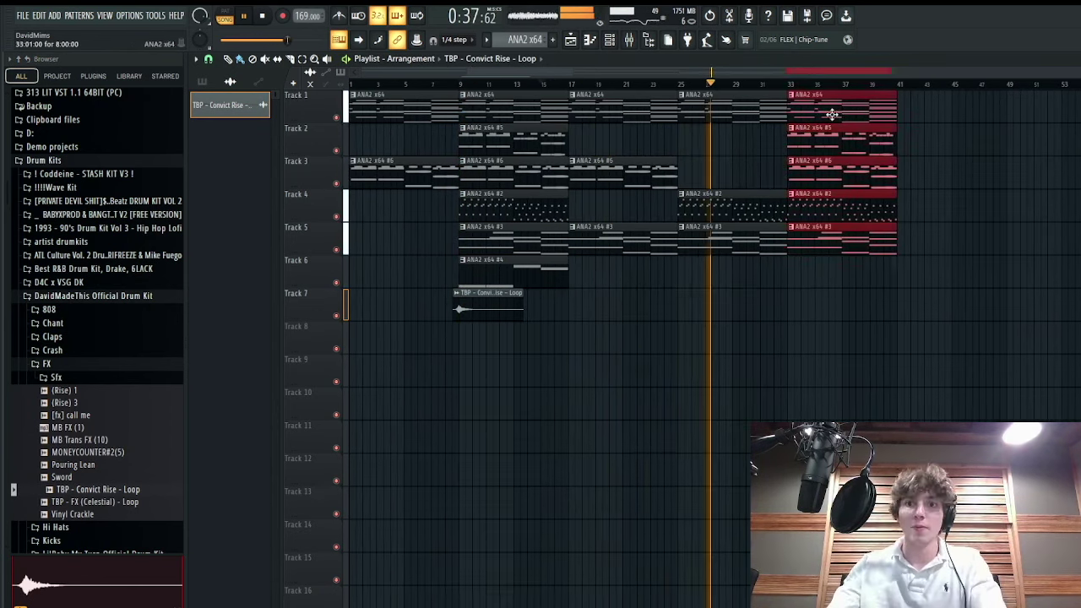
pyautogui.moveTo(837, 121); pyautogui.dragTo(834, 116)
pyautogui.hotkey('ctrl', 'b')
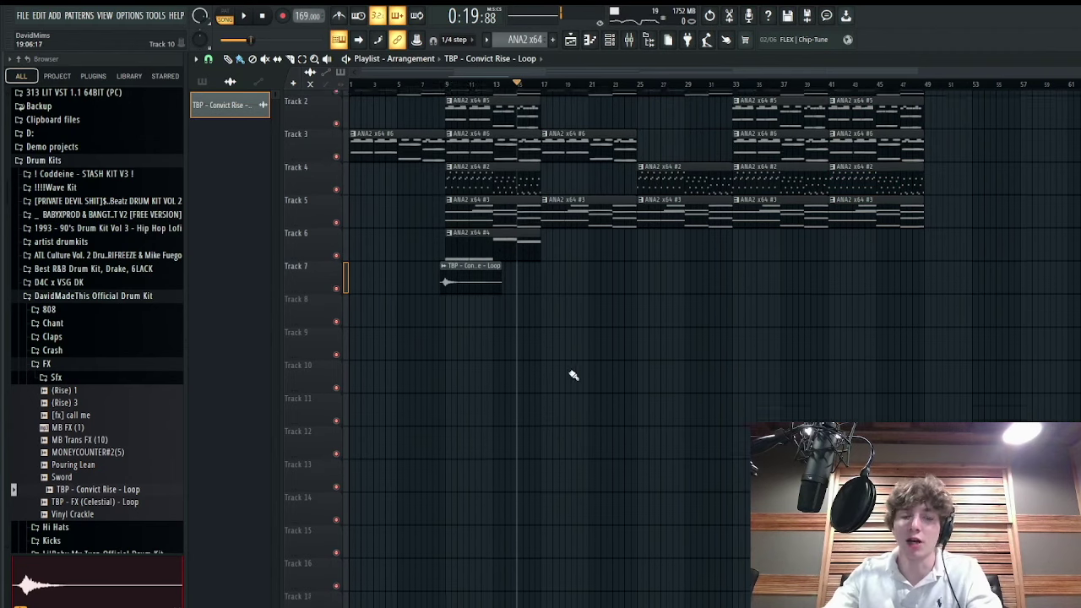
# - Check the mixer track assignments of the ANA2 channels in the channel rack for the patterns used in the playlist
pyautogui.click(610, 40)
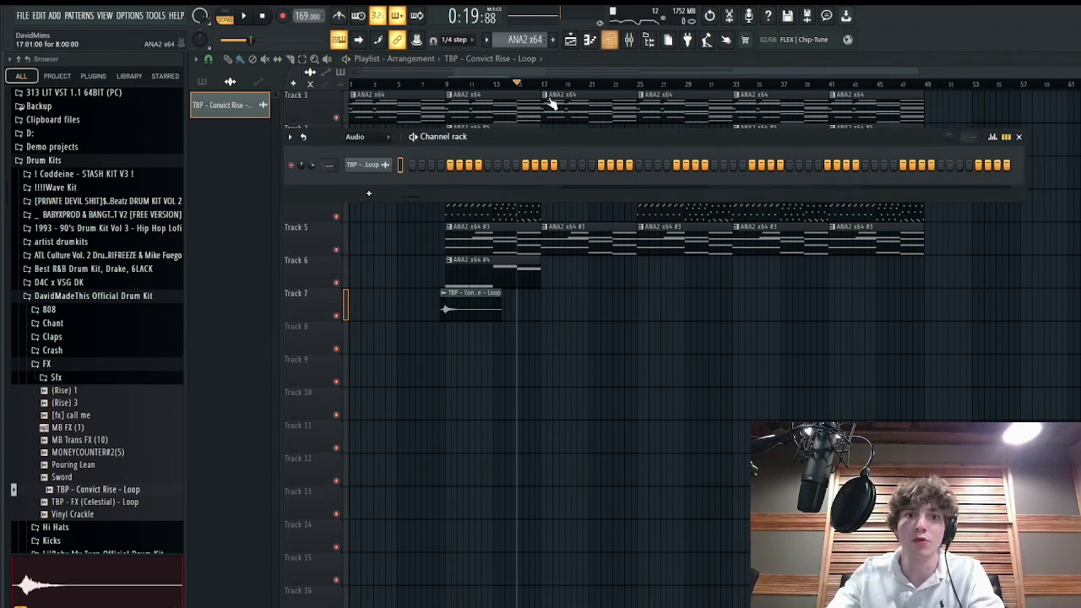
pyautogui.doubleClick(611, 228)
pyautogui.click(610, 41)
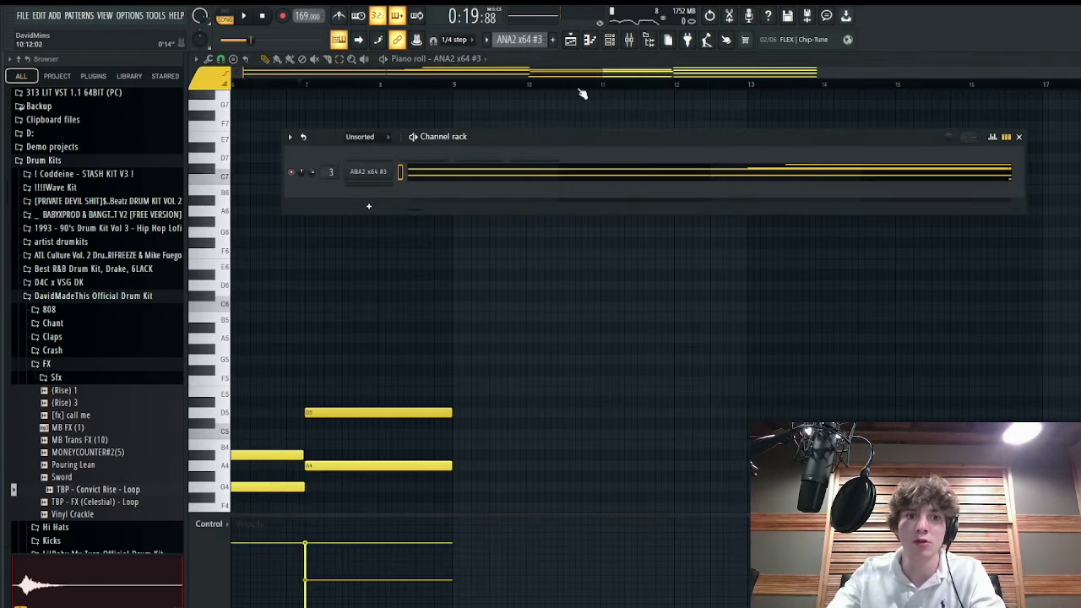
pyautogui.click(630, 40)
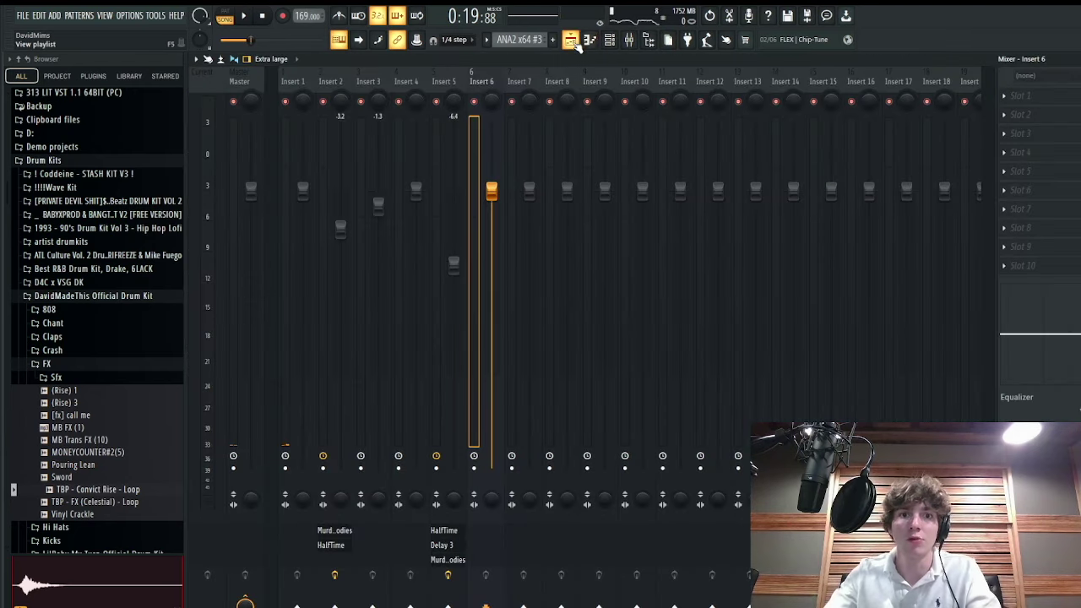
pyautogui.click(572, 41)
pyautogui.click(611, 40)
pyautogui.click(610, 41)
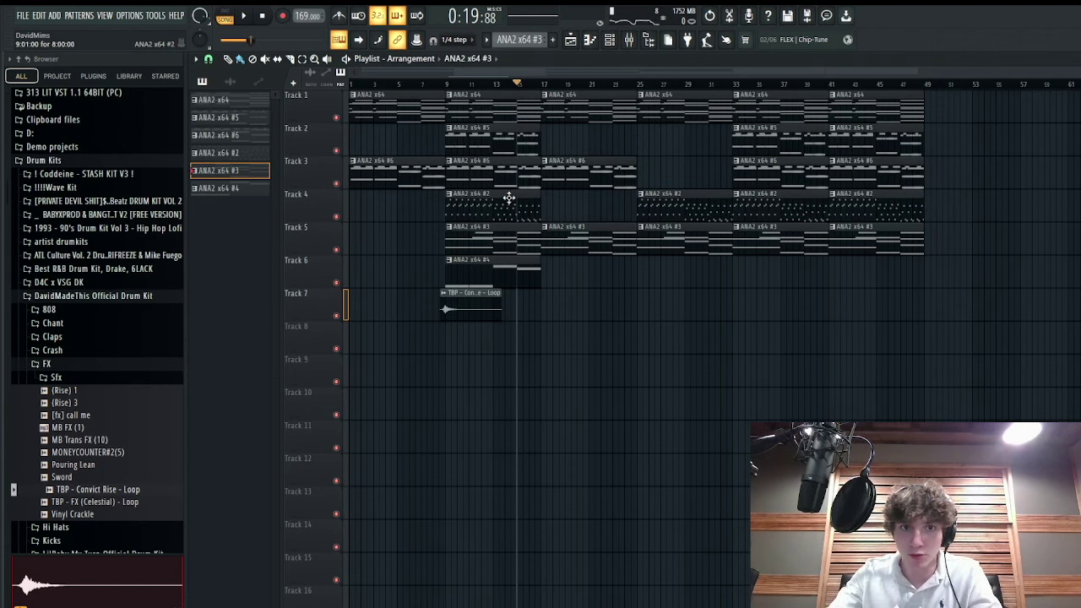
pyautogui.click(612, 42)
pyautogui.click(611, 42)
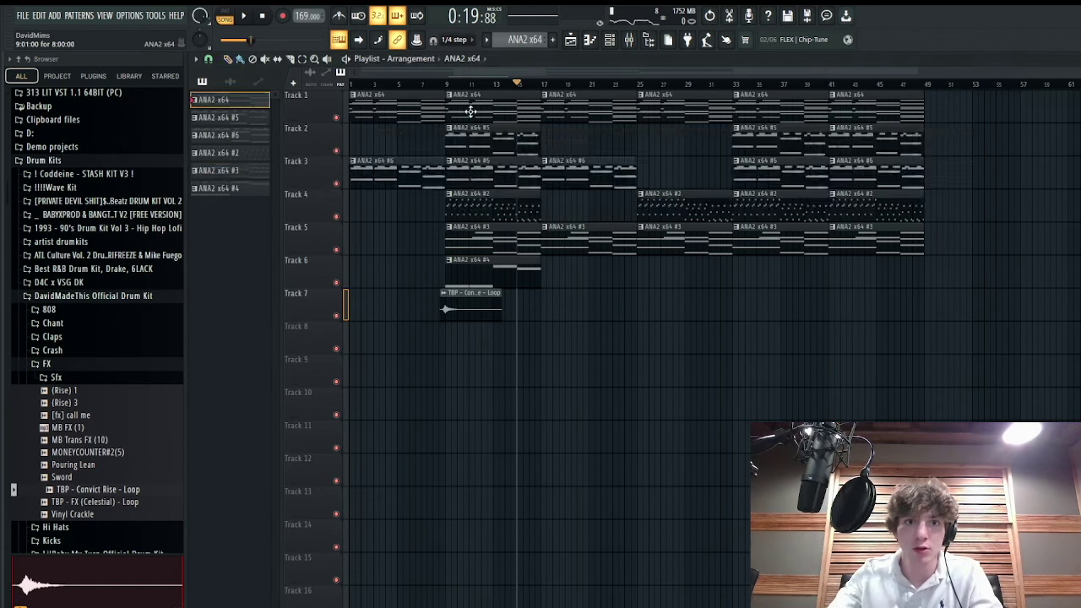
pyautogui.press('F7')
pyautogui.click(611, 42)
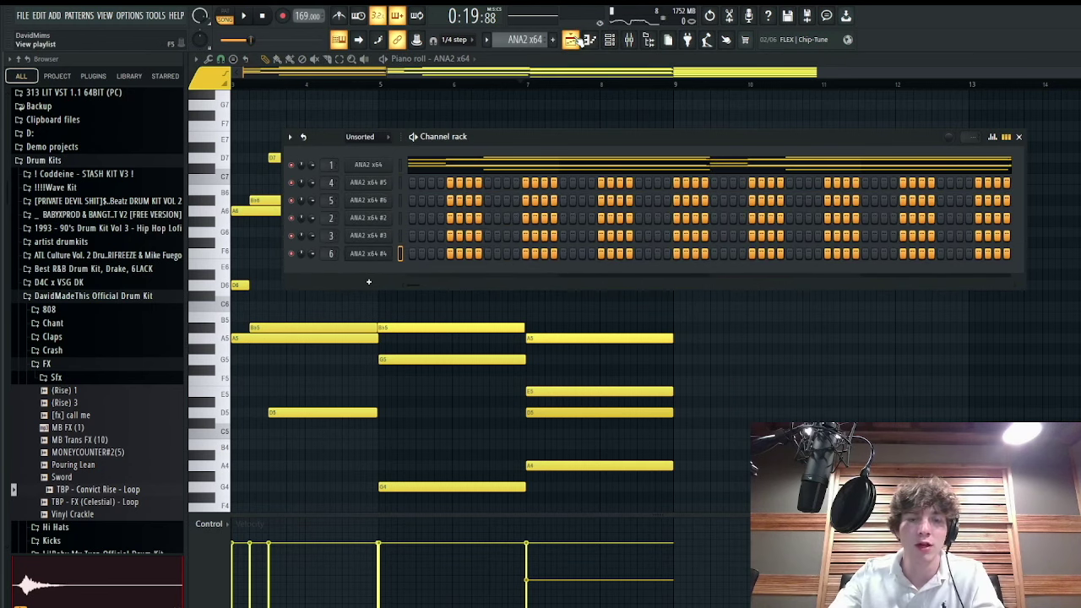
pyautogui.click(572, 40)
pyautogui.doubleClick(514, 258)
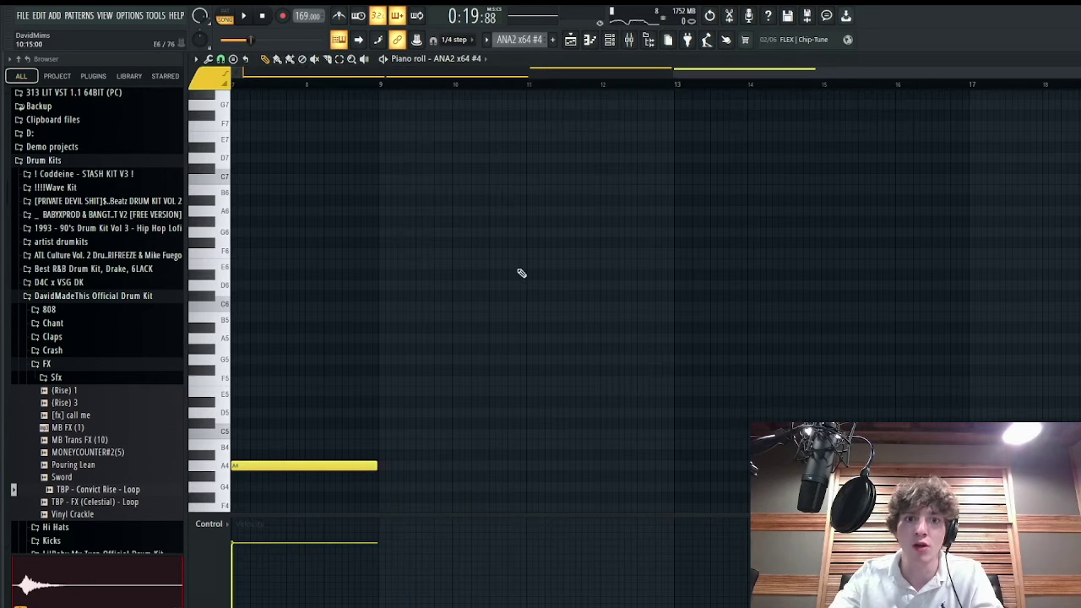
pyautogui.click(610, 40)
pyautogui.click(609, 41)
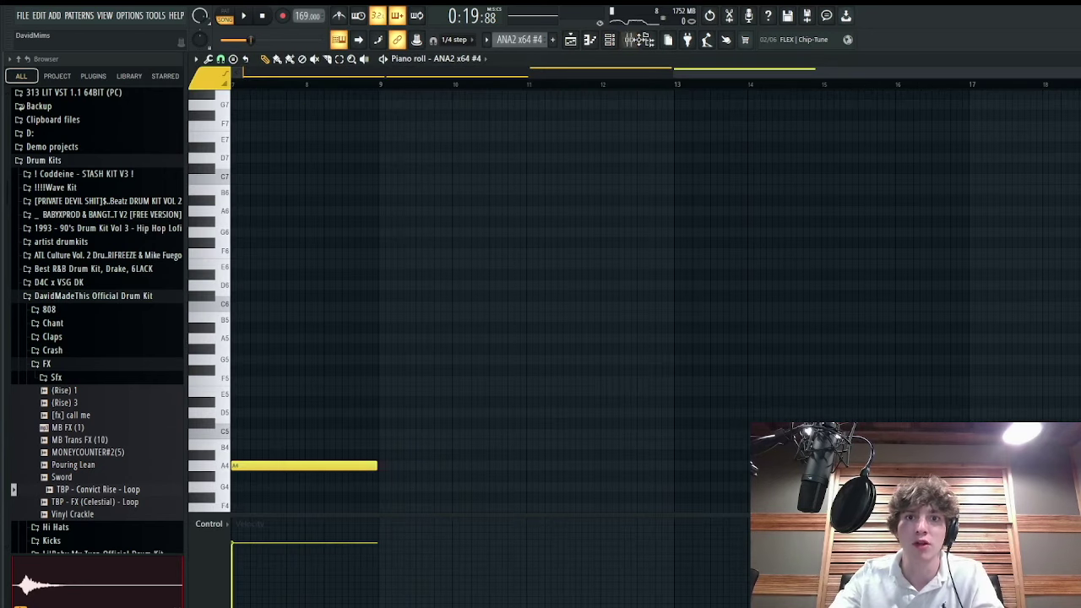
# - Route mixer Inserts 2 to 5 to Insert 7
pyautogui.click(629, 39)
pyautogui.moveTo(331, 84); pyautogui.dragTo(435, 85)
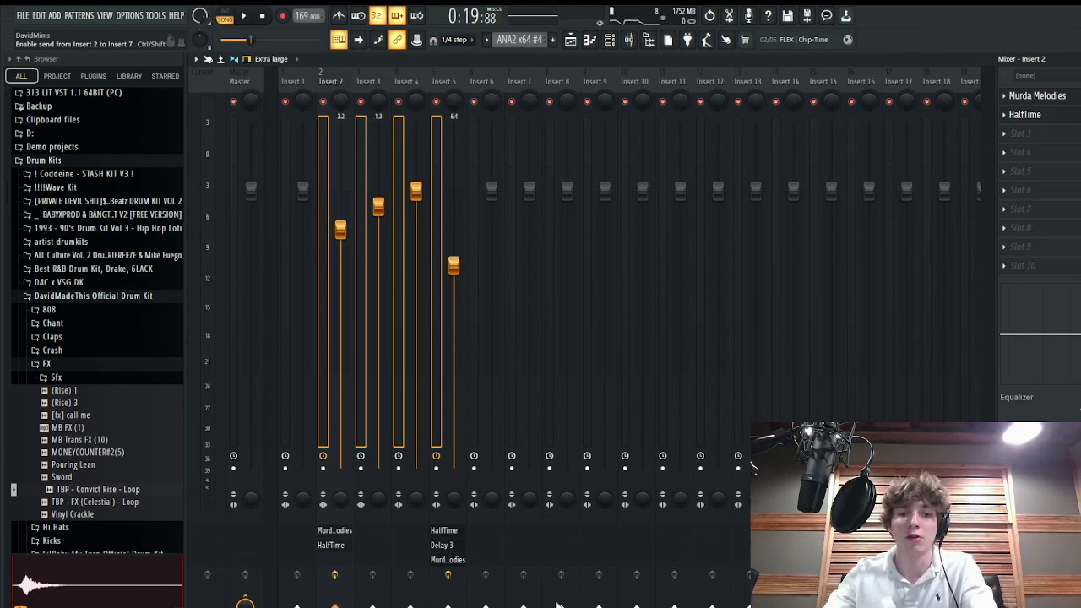
pyautogui.click(490, 82)
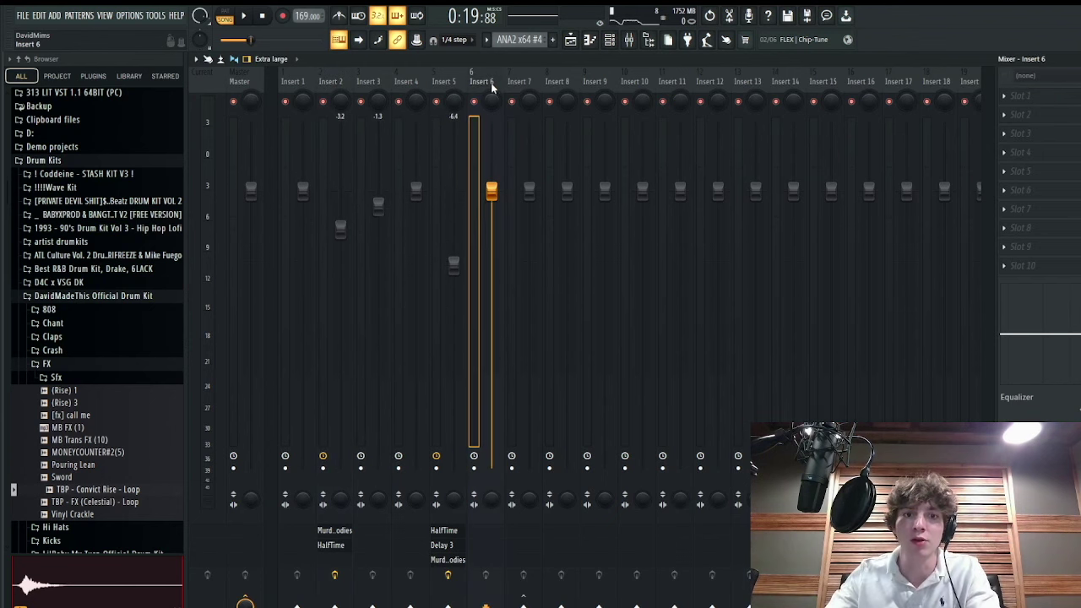
pyautogui.click(519, 82)
pyautogui.click(434, 83)
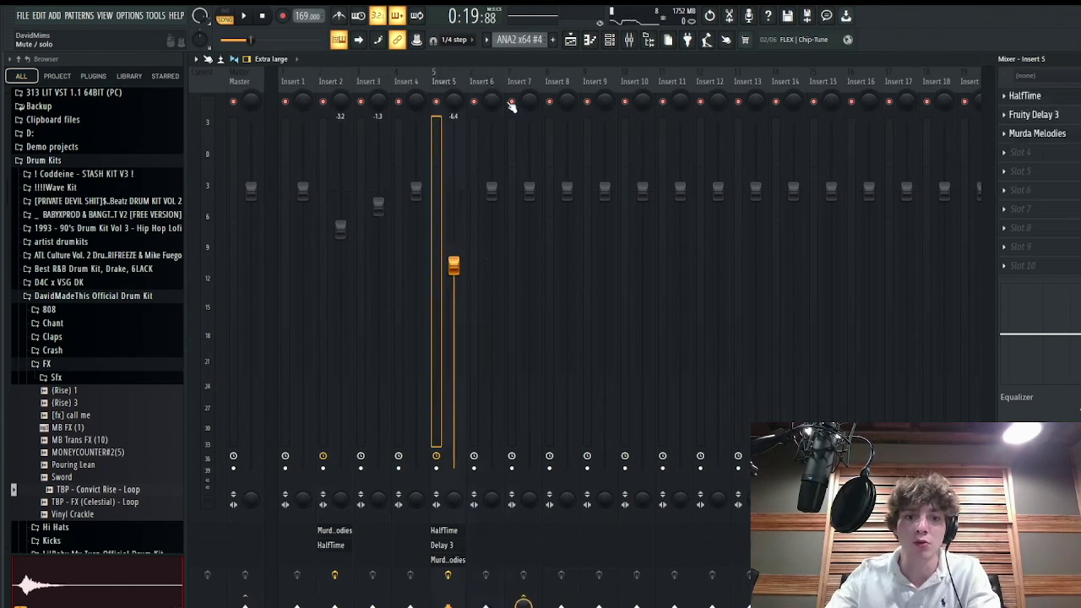
# - Load Guitar Rig 6 on Insert 7, filter its presets to the Pads input source and load Crunchy Path
pyautogui.click(539, 87)
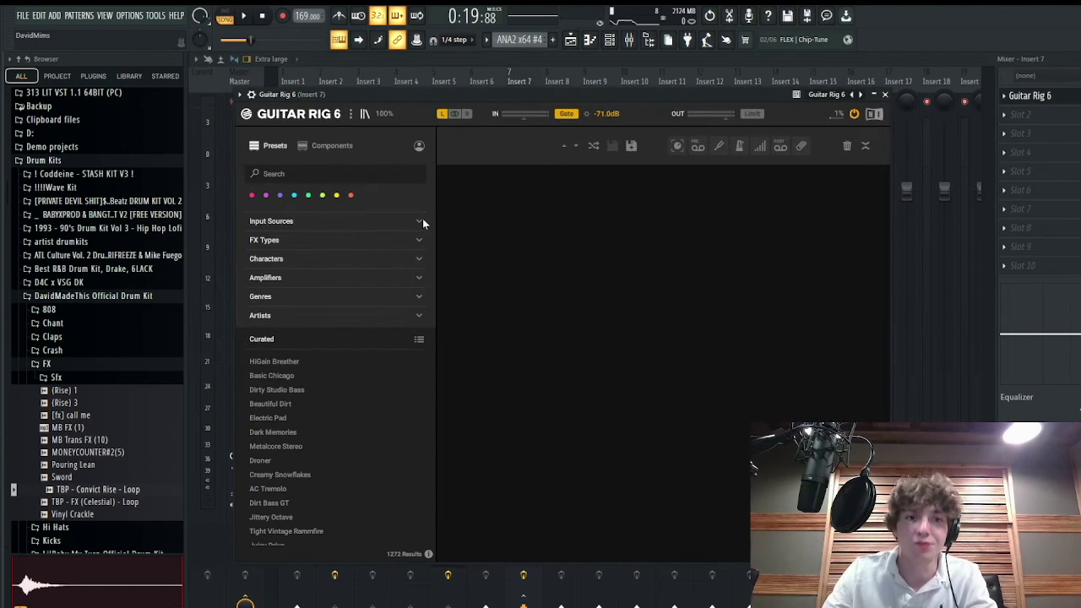
pyautogui.click(419, 219)
pyautogui.click(409, 236)
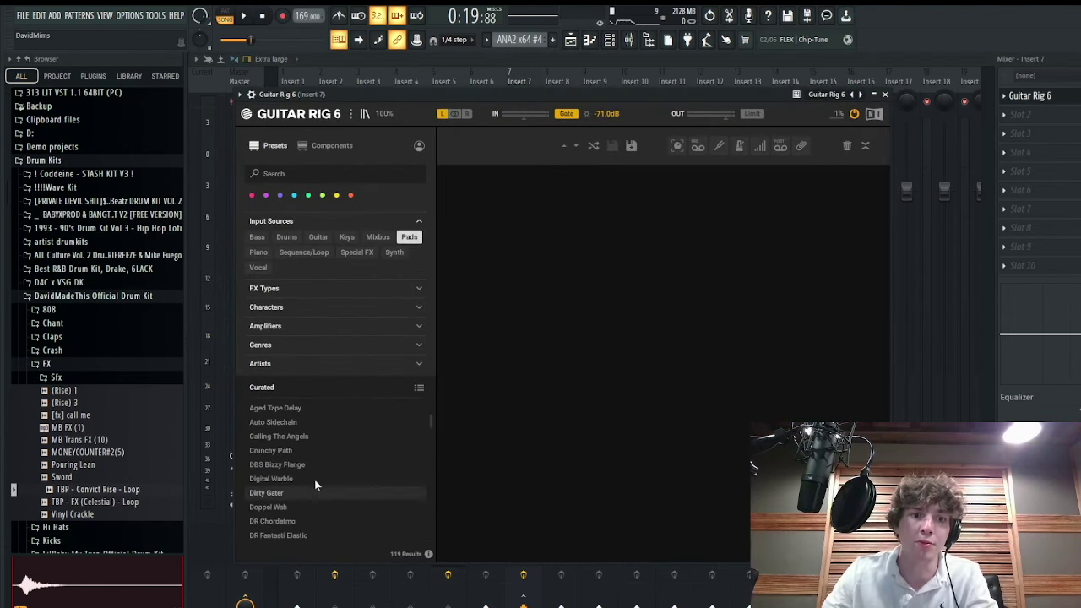
pyautogui.click(314, 455)
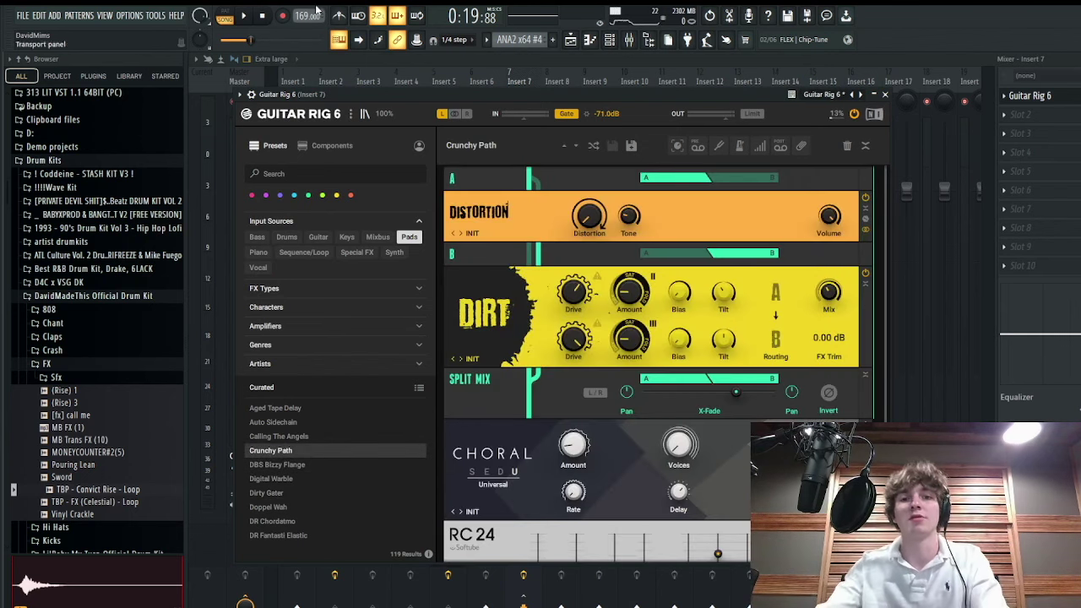
# - Audition the DBS Bizzy Flange and Digital Warble presets in Guitar Rig 6 while the arrangement plays
pyautogui.click(247, 17)
pyautogui.click(319, 466)
pyautogui.scroll(-1, 319, 460)
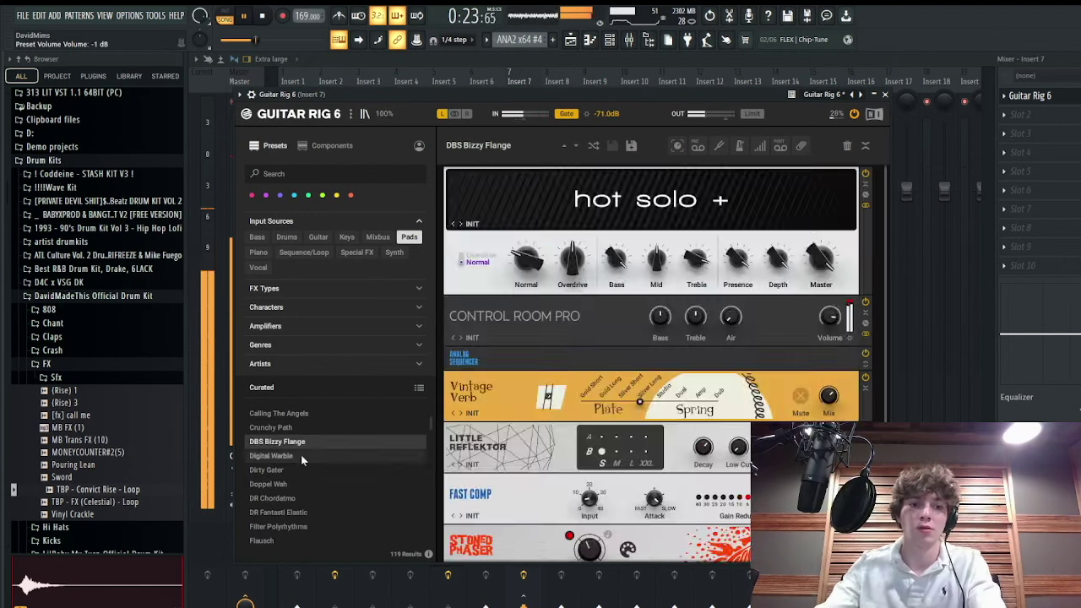
pyautogui.click(331, 455)
pyautogui.click(884, 95)
pyautogui.press('F9')
pyautogui.press('F9')
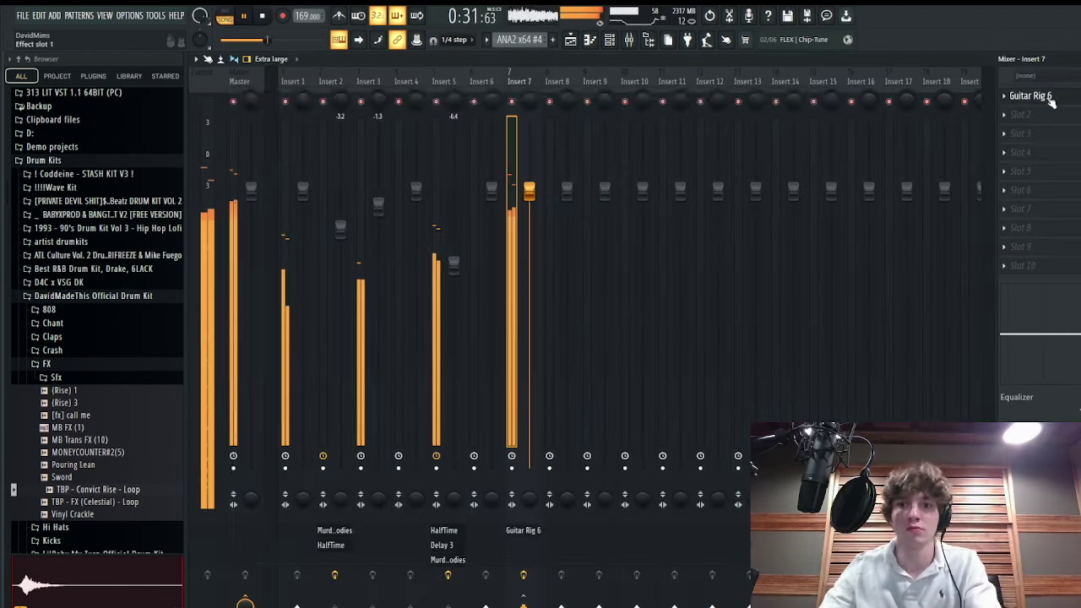
# - Compare further Pads presets in Guitar Rig 6, including Forever Psych, and load Flausch on Insert 7
pyautogui.click(1051, 97)
pyautogui.click(312, 485)
pyautogui.scroll(-3, 317, 526)
pyautogui.click(304, 471)
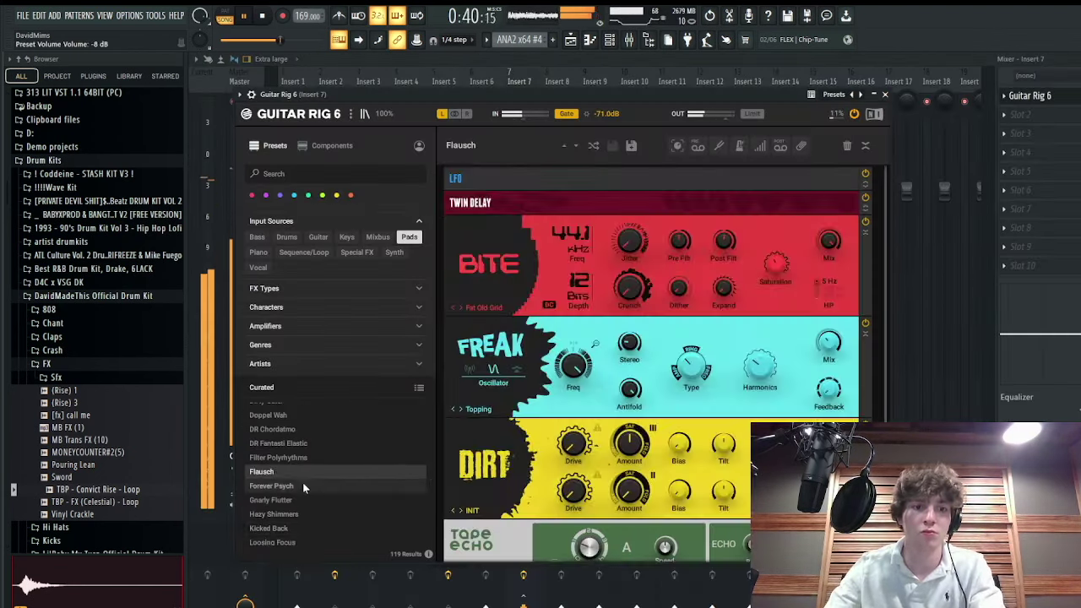
pyautogui.click(302, 485)
pyautogui.click(293, 471)
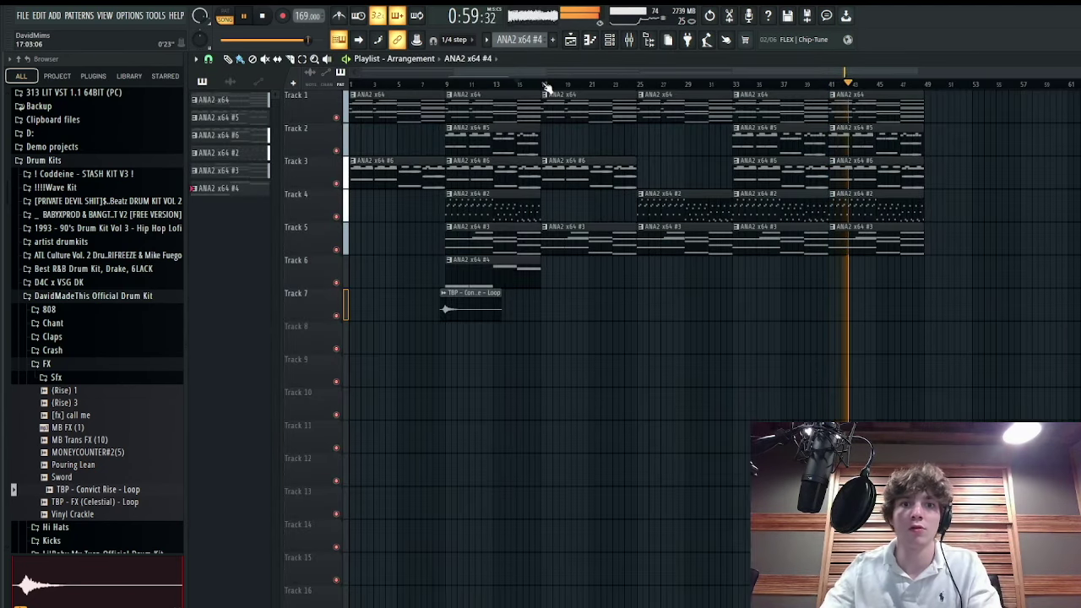
pyautogui.press('space')
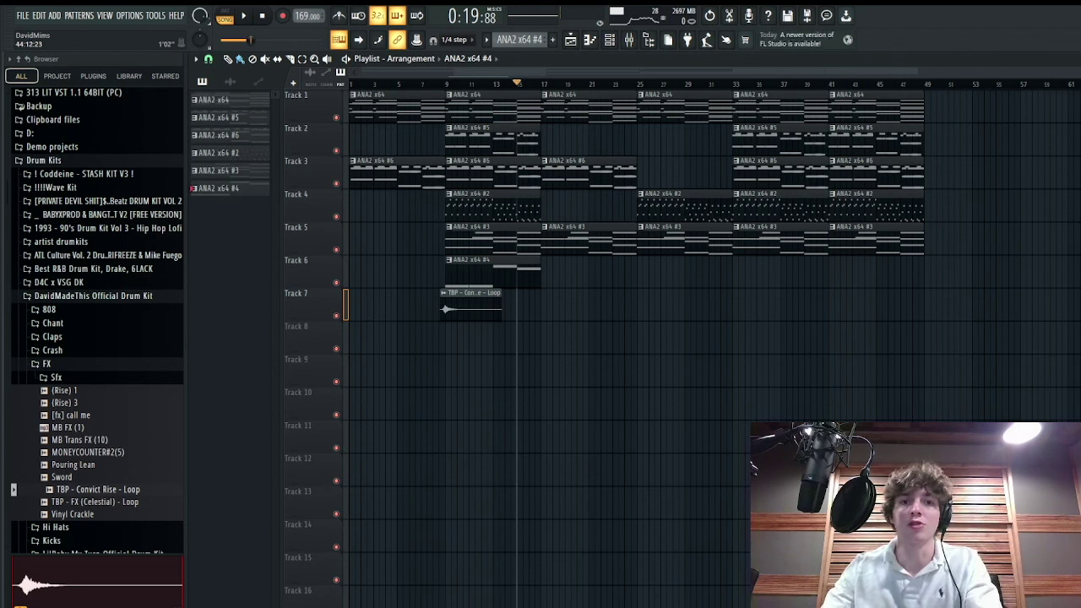
# - Examine the bass notes of the ANA2 x64 #4 pattern in the piano roll and return to the playlist
pyautogui.doubleClick(496, 267)
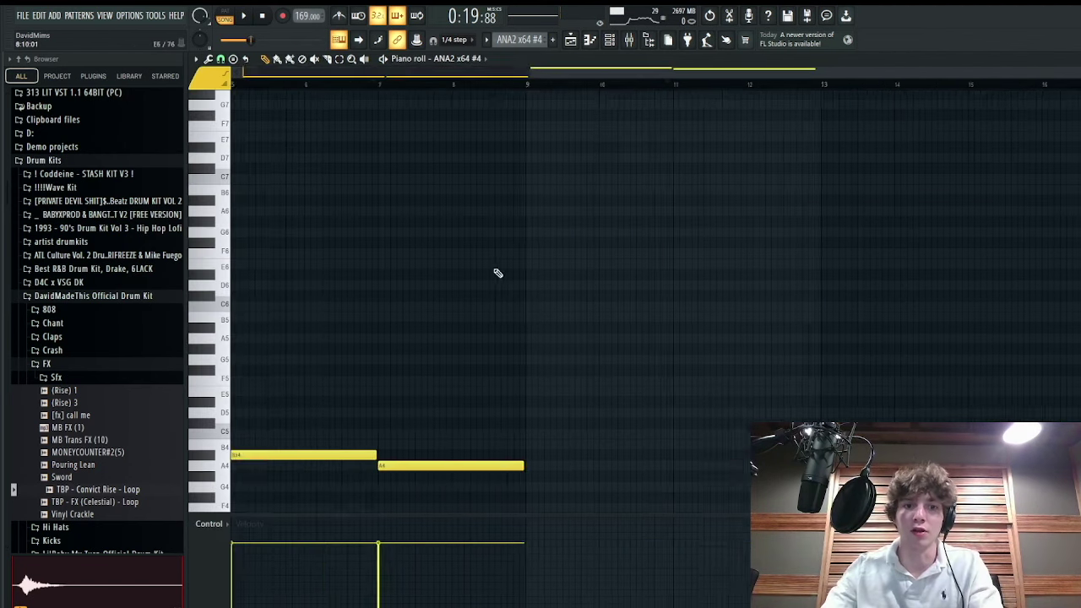
pyautogui.scroll(4, 238, 367)
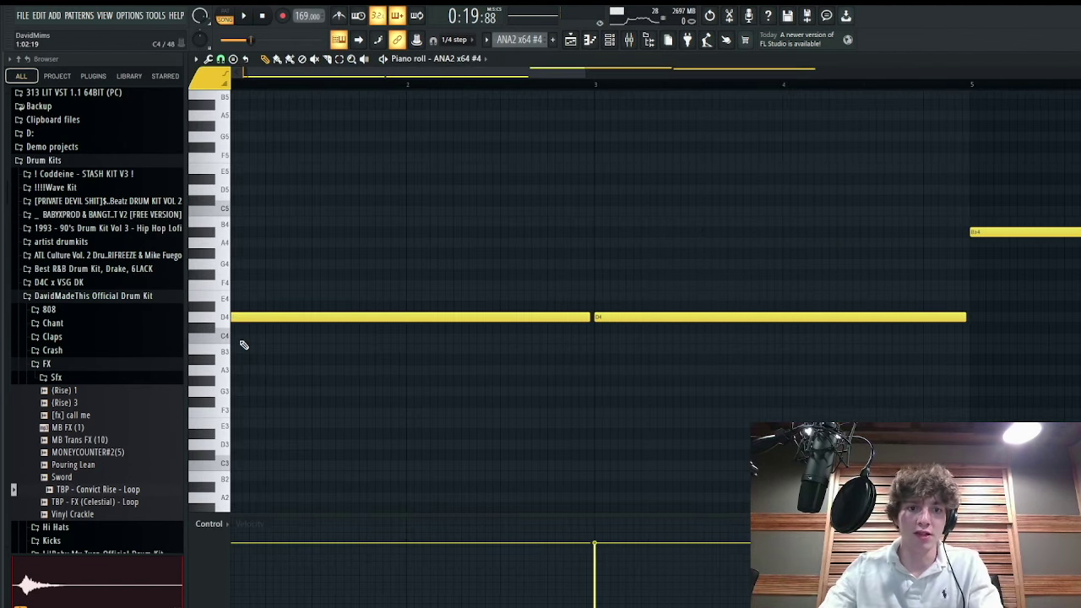
pyautogui.scroll(-4, 243, 344)
pyautogui.click(578, 43)
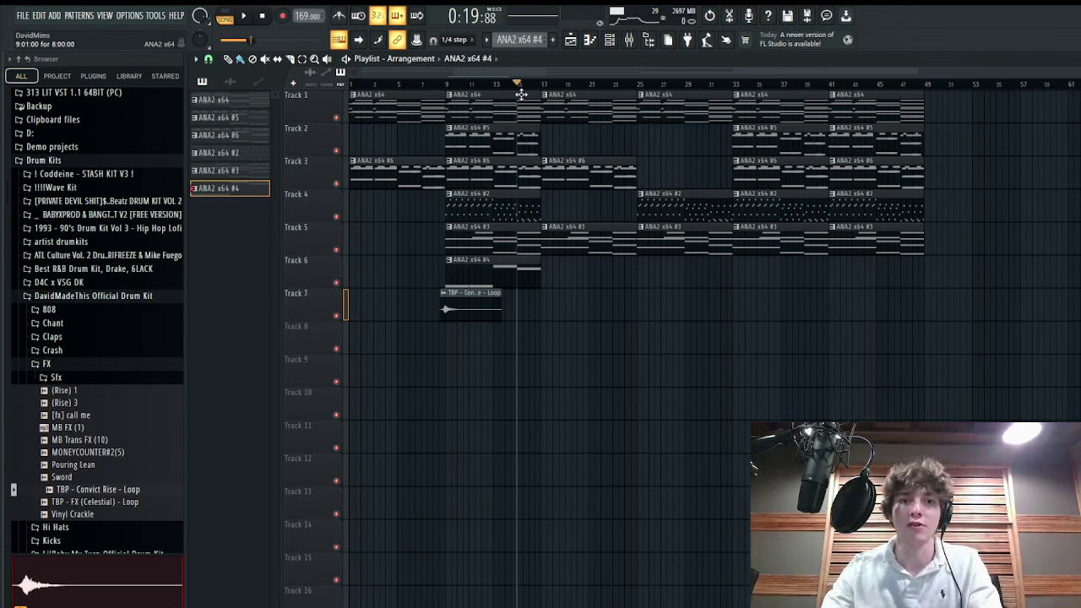
# - Select bars 17 to 48 in the playlist and place the 91V_TO_90_vocal_ambient_ciroc_chops_Dm sample on Track 8 at bar 17
pyautogui.click(446, 89)
pyautogui.moveTo(544, 88); pyautogui.dragTo(922, 95)
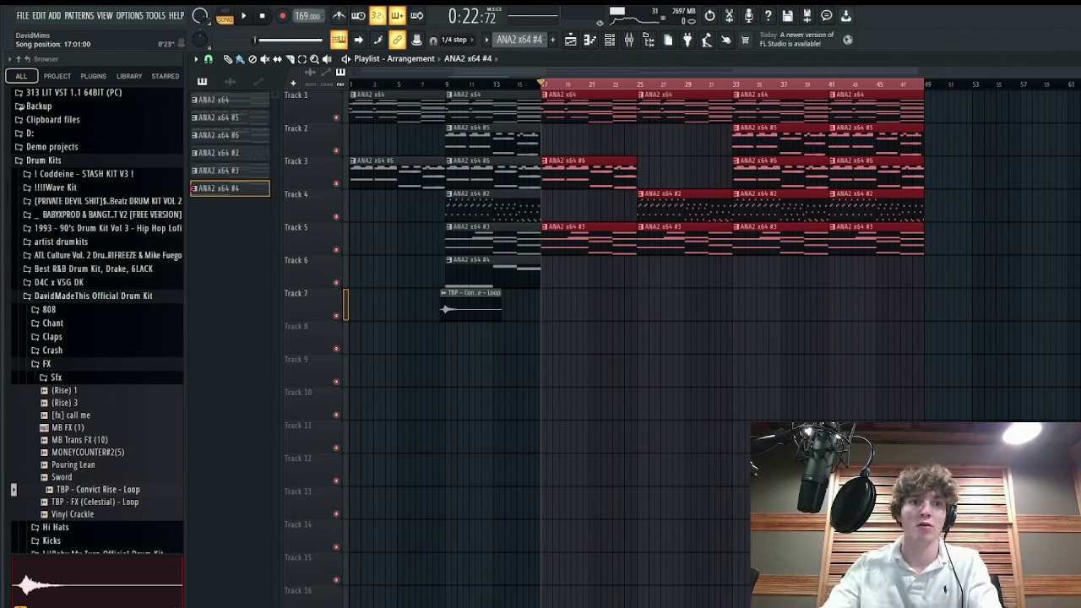
pyautogui.press('space')
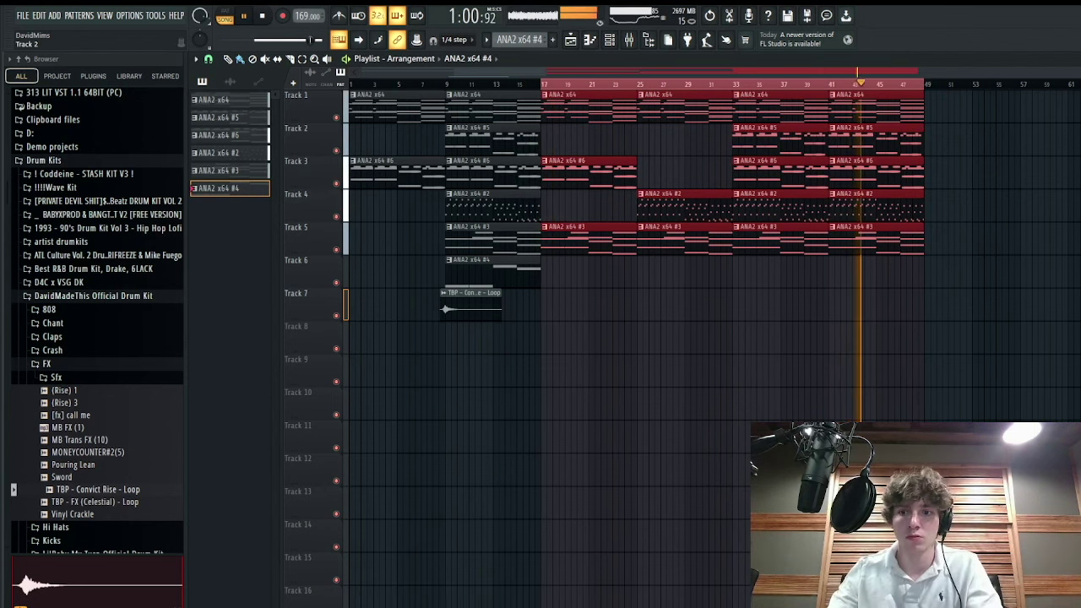
pyautogui.moveTo(996, 504); pyautogui.dragTo(569, 338)
pyautogui.press('space')
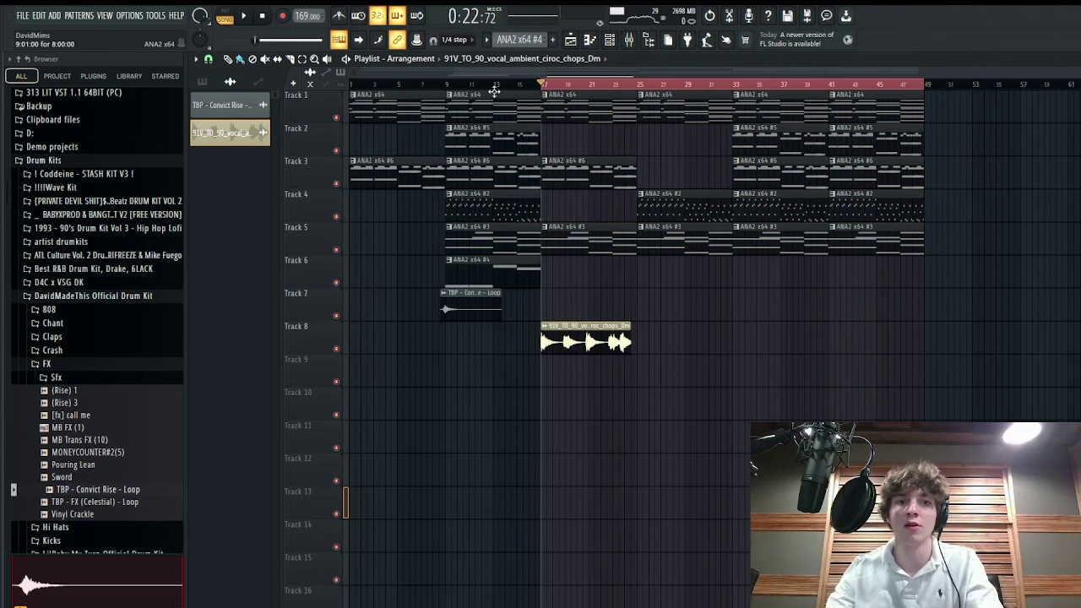
# - Set the project tempo to 180 BPM and the vocal chops clip's time-stretching mode to Stretch
pyautogui.scroll(10, 589, 384)
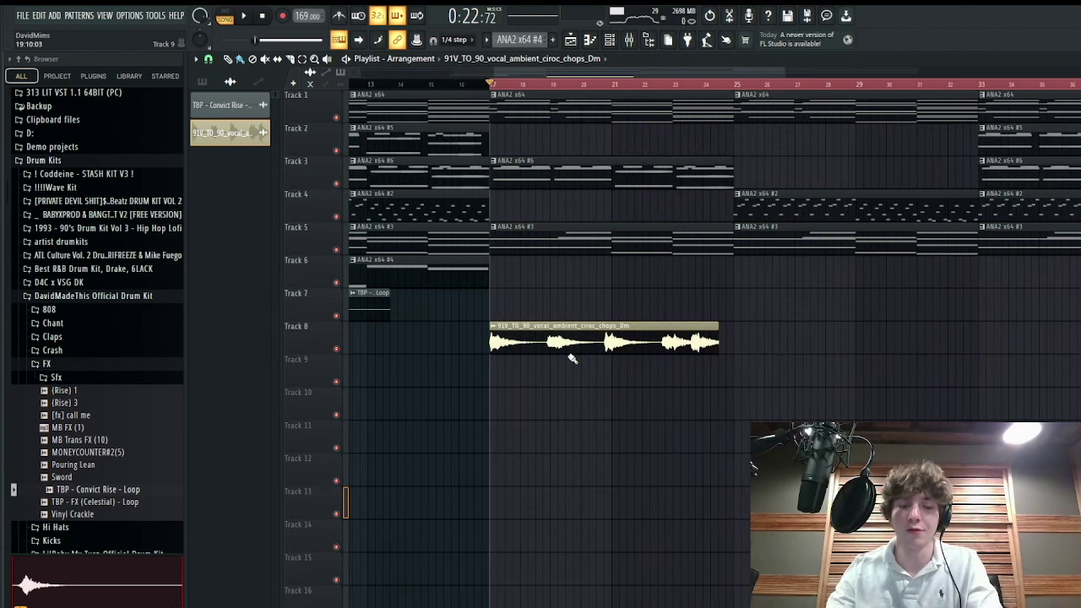
pyautogui.scroll(2, 813, 386)
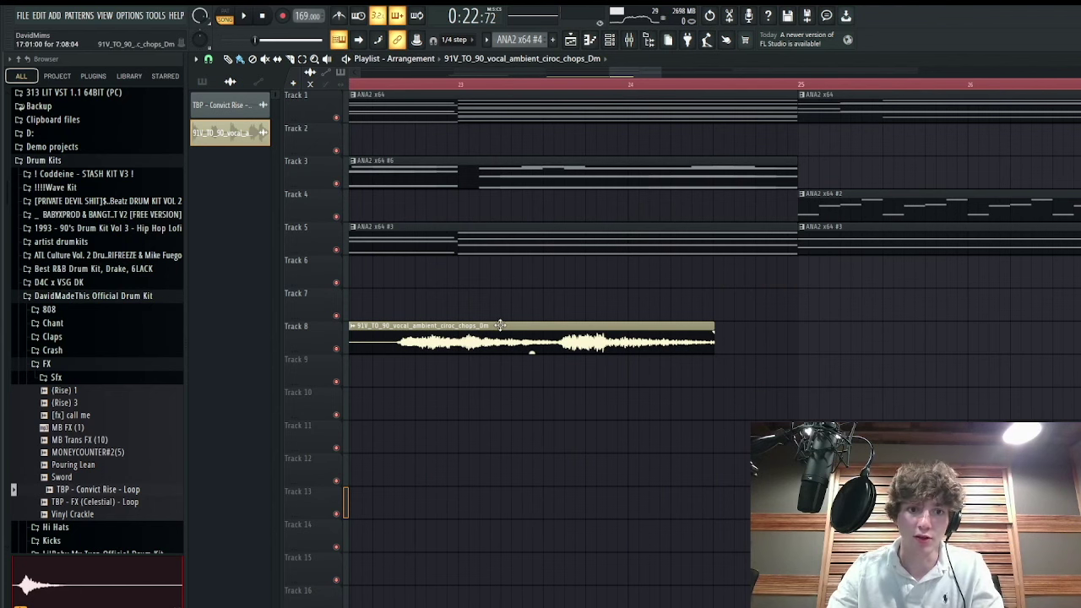
pyautogui.scroll(-4, 425, 270)
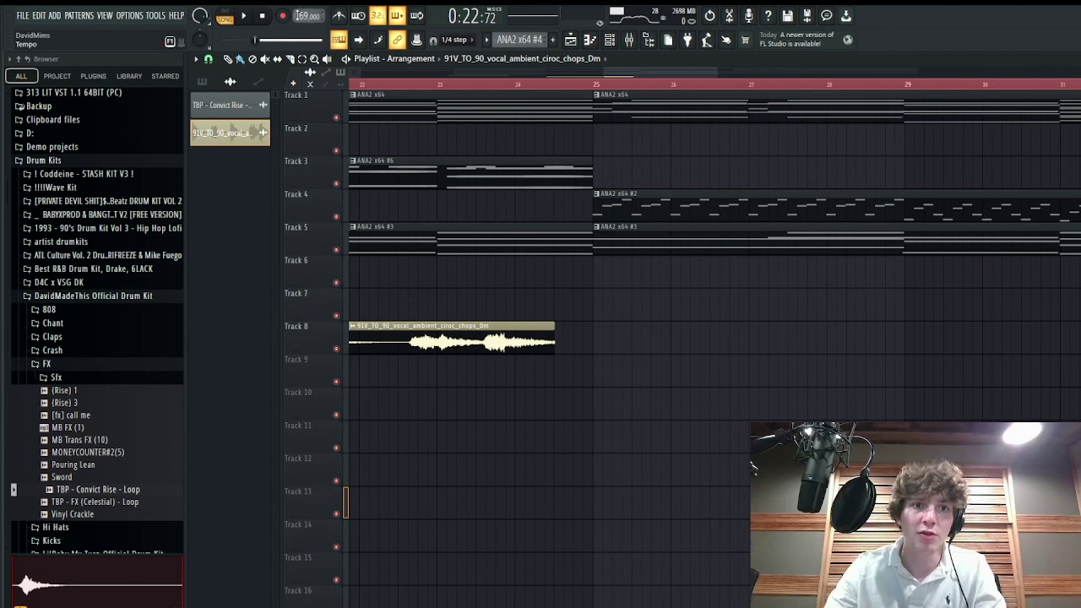
pyautogui.moveTo(302, 16)
pyautogui.mouseDown()
pyautogui.moveTo(301, 2)
pyautogui.moveTo(307, 14)
pyautogui.mouseUp()
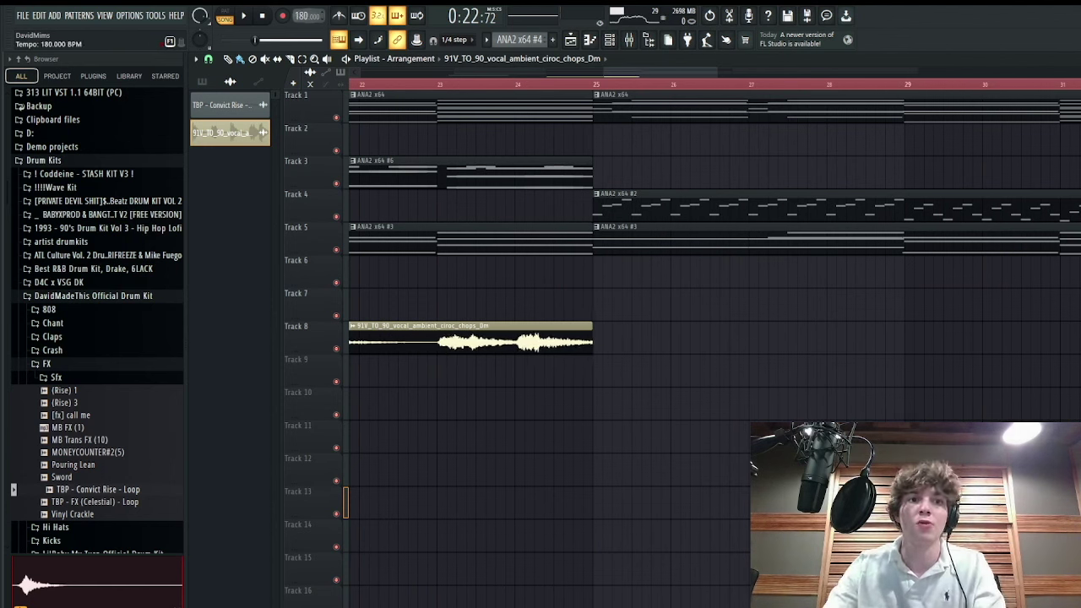
pyautogui.doubleClick(490, 325)
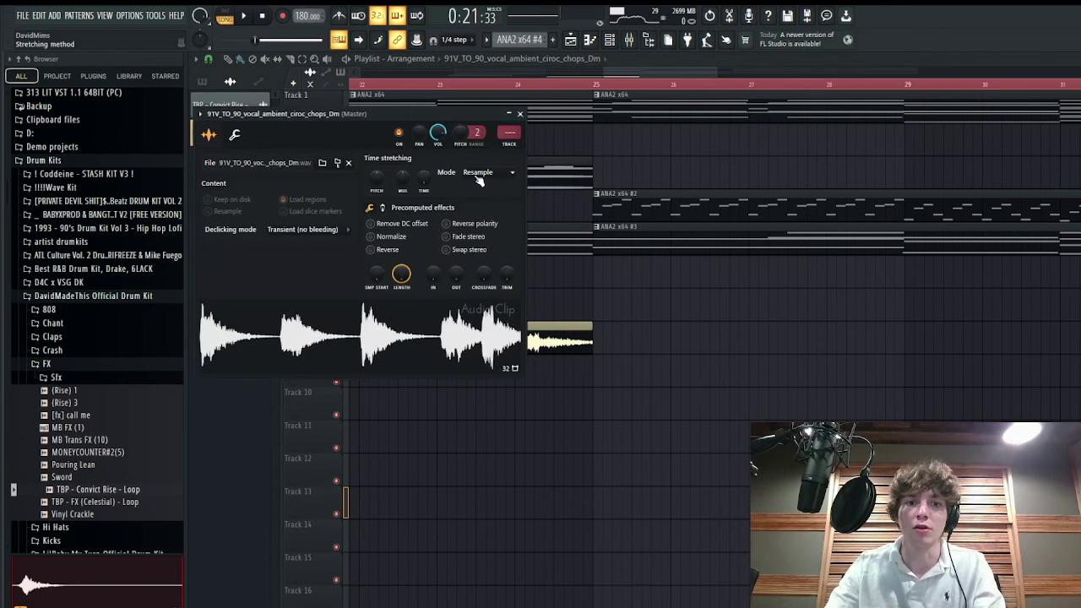
pyautogui.click(519, 113)
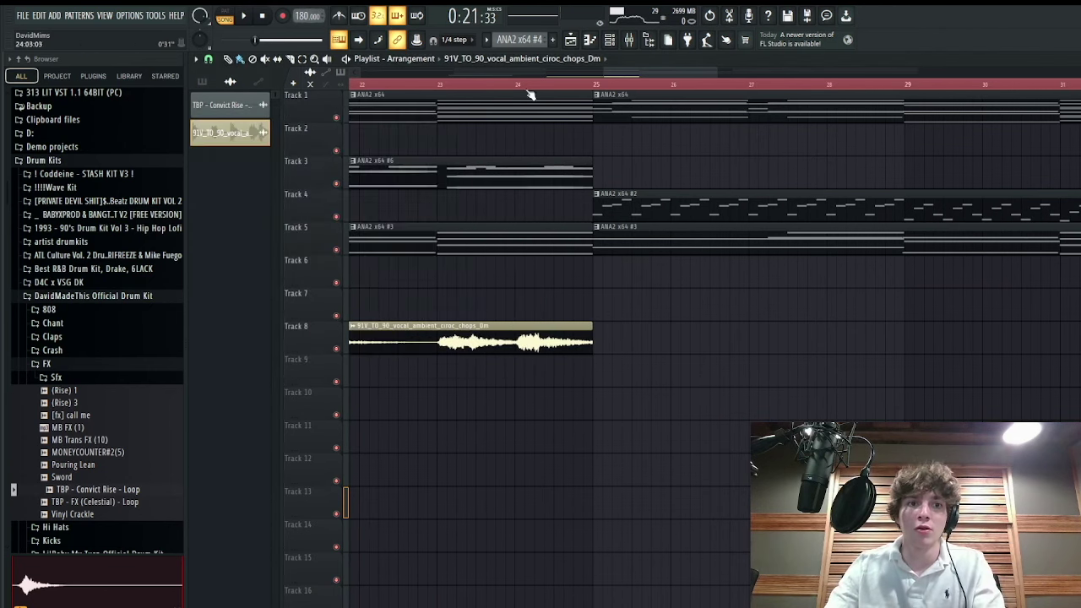
# - Check the vocal chops clip's time-stretching settings and return the project tempo to 169 BPM
pyautogui.moveTo(643, 76); pyautogui.dragTo(573, 76)
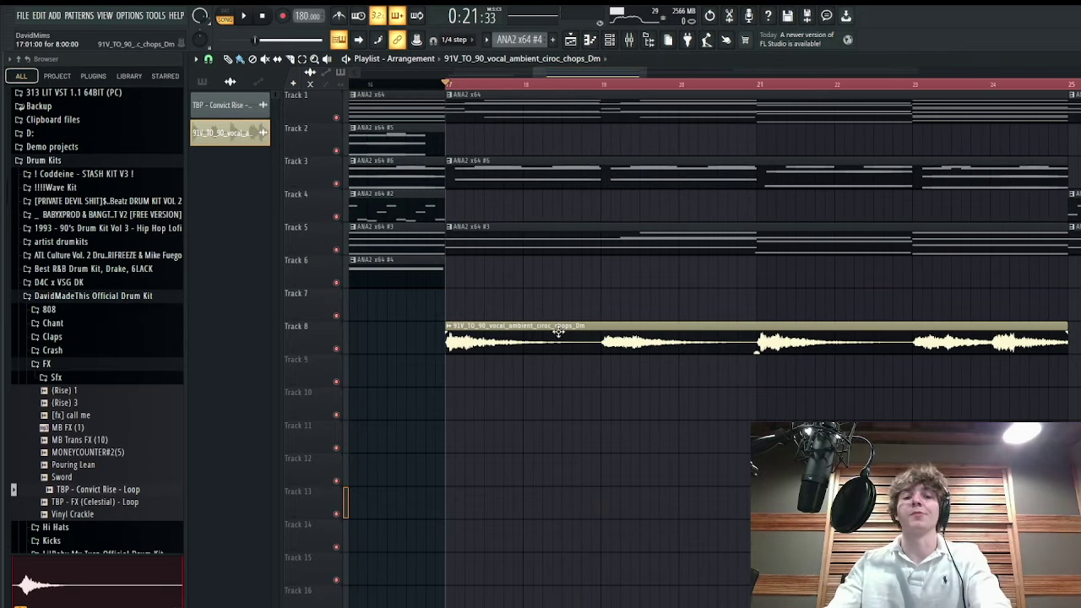
pyautogui.doubleClick(1048, 345)
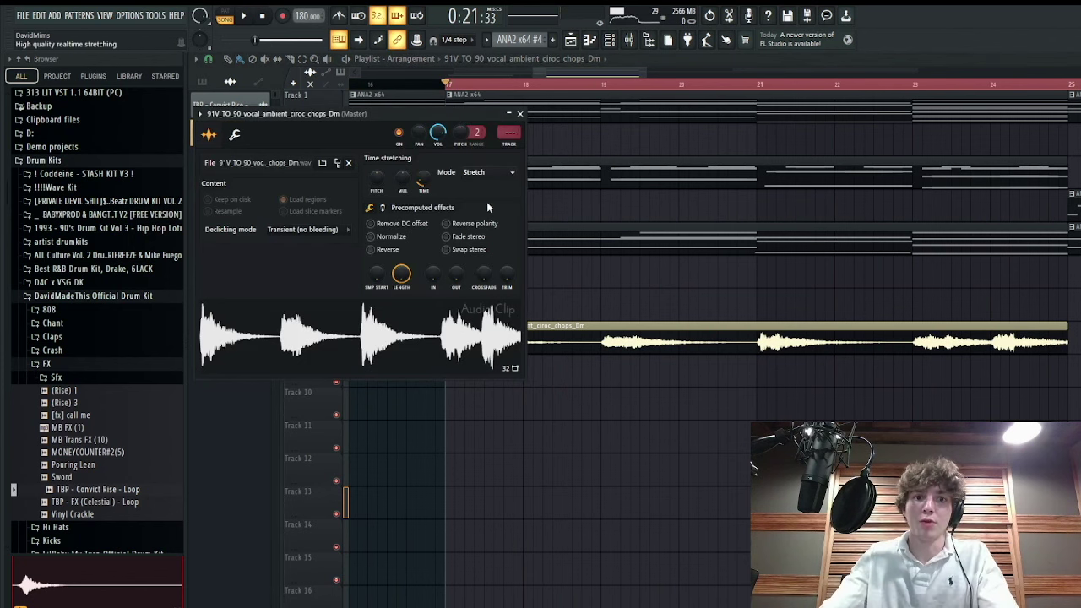
pyautogui.rightClick(675, 307)
pyautogui.moveTo(303, 16); pyautogui.dragTo(303, 20)
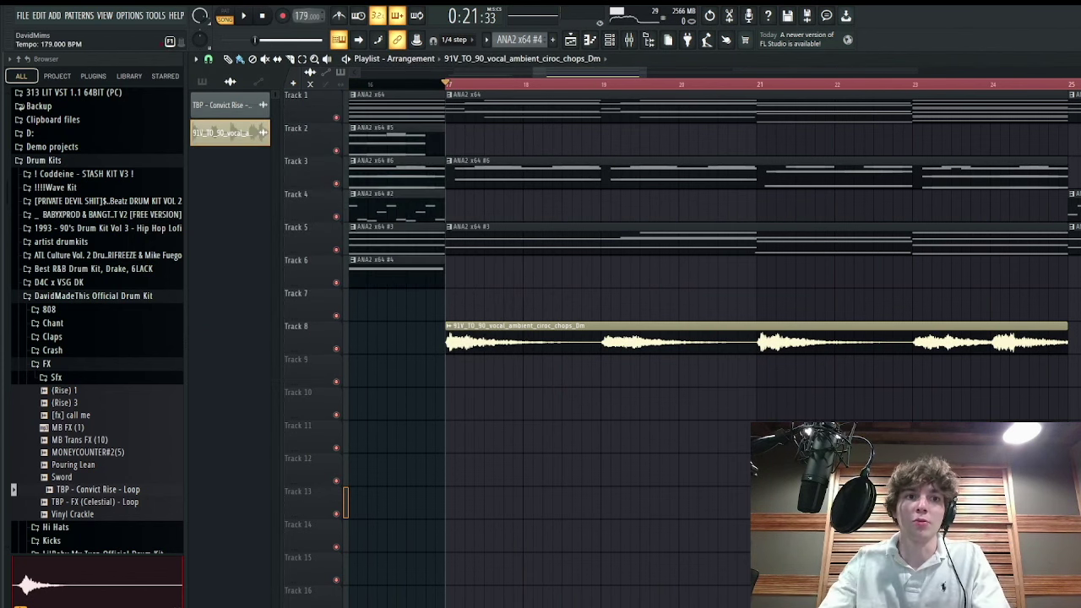
pyautogui.scroll(-3, 540, 296)
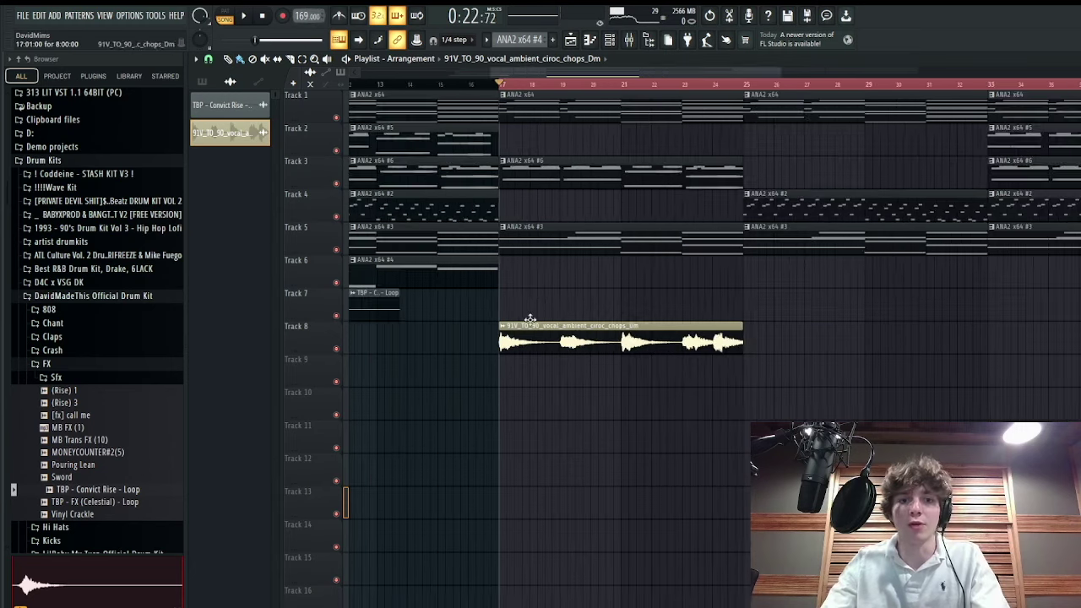
# - Clear the time selection and copy the vocal chops clip along Track 8 to bar 33
pyautogui.press('space')
pyautogui.hotkey('ctrl', 'd')
pyautogui.scroll(-3, 549, 114)
pyautogui.moveTo(598, 337); pyautogui.dragTo(803, 345)
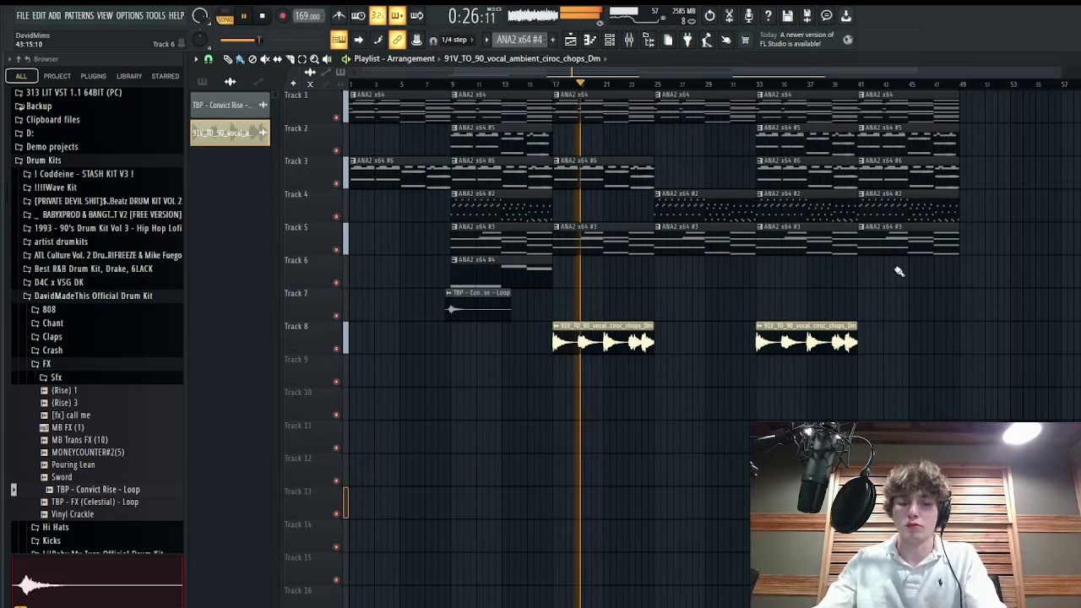
# - Assign the vocal chops channel to mixer Insert 8
pyautogui.click(615, 44)
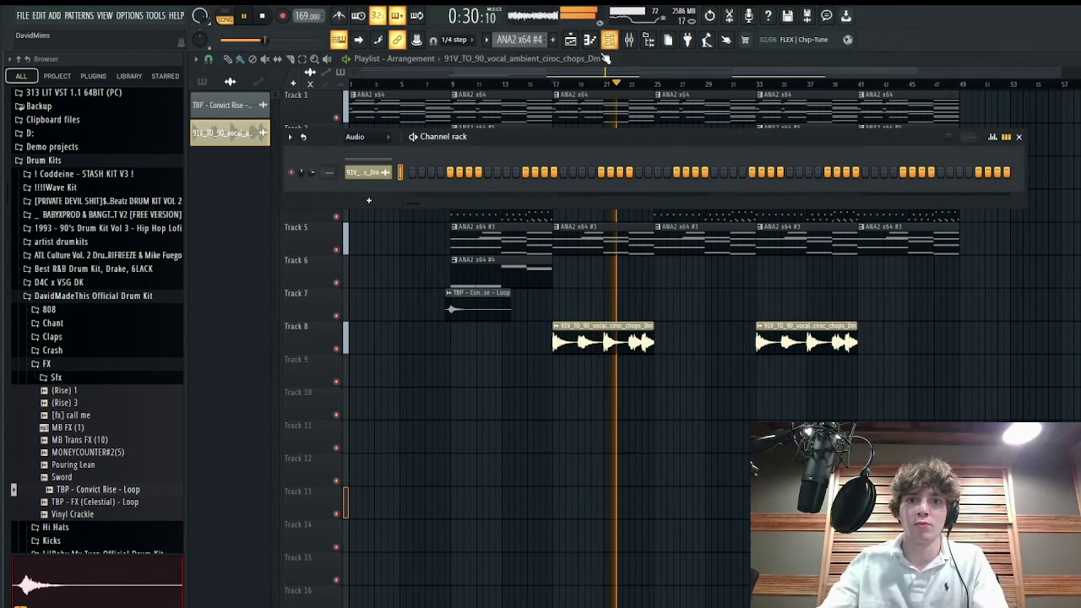
pyautogui.click(629, 40)
pyautogui.click(556, 81)
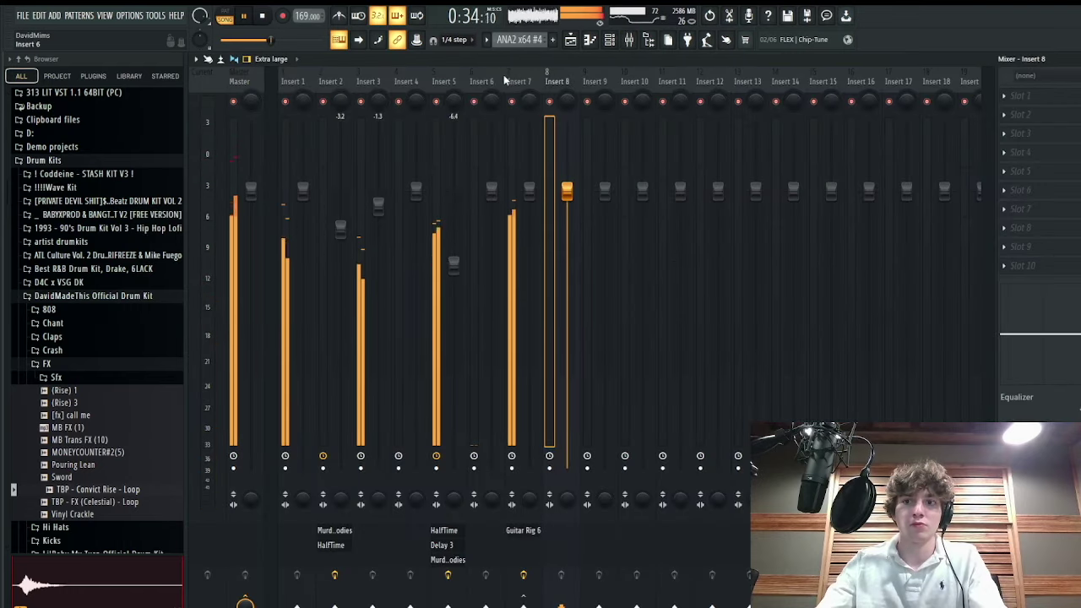
pyautogui.click(512, 81)
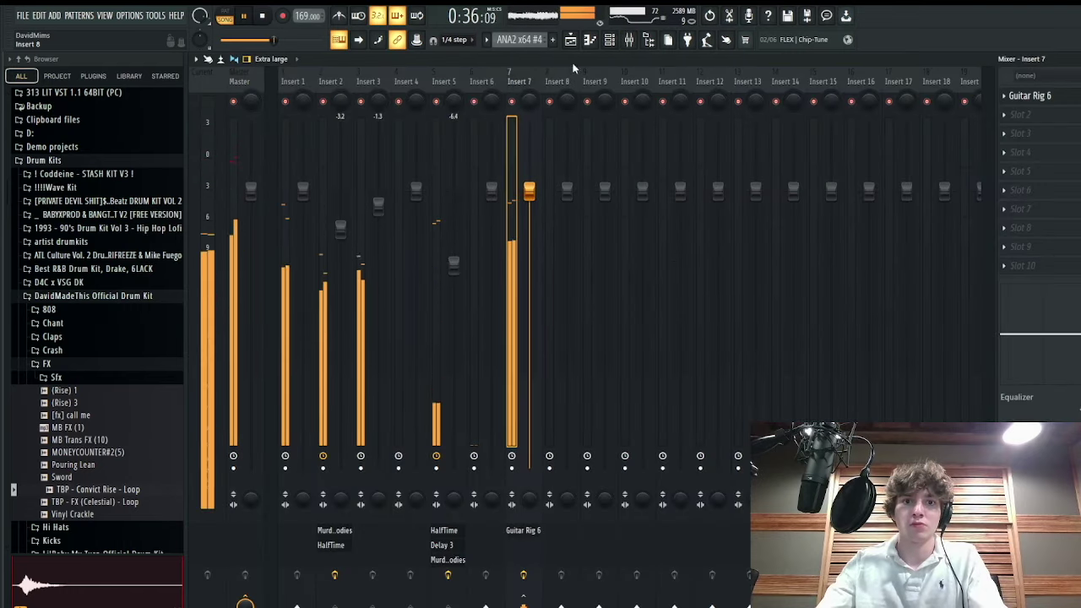
pyautogui.press('space')
pyautogui.click(609, 40)
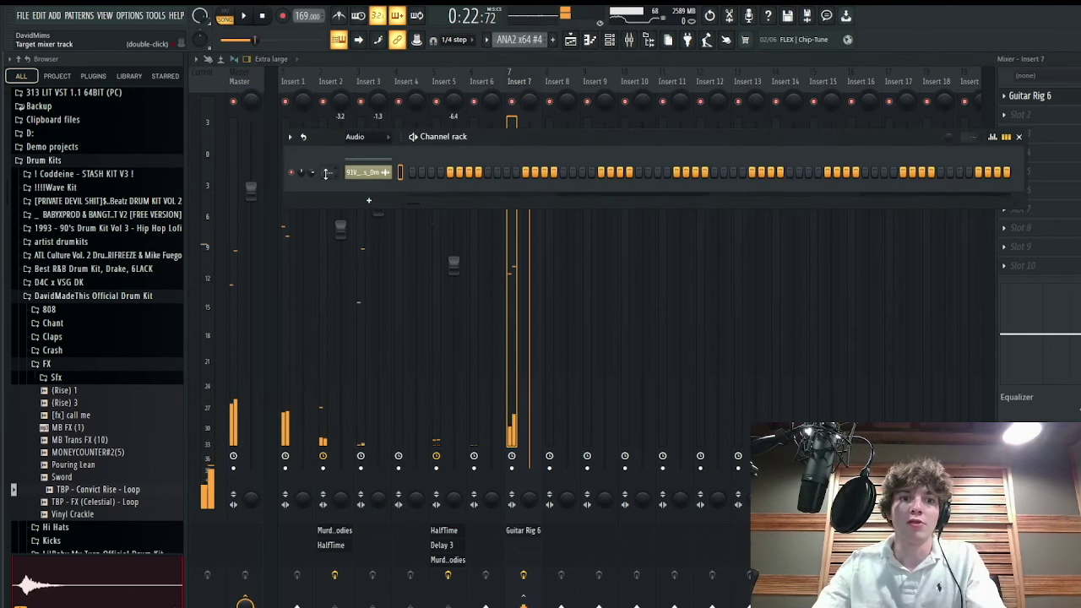
pyautogui.moveTo(329, 172); pyautogui.dragTo(329, 165)
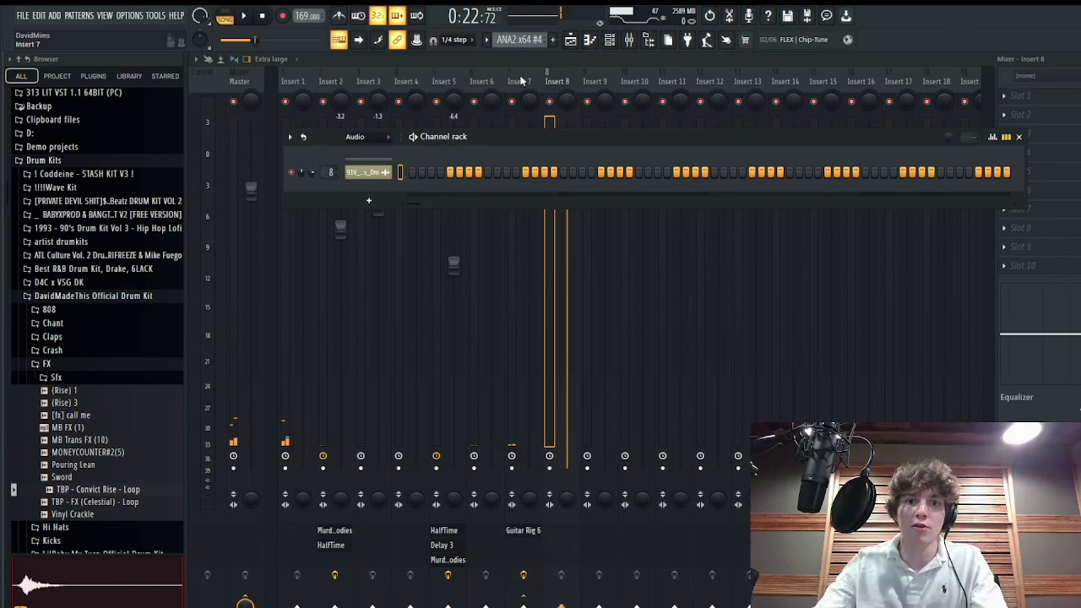
# - Route Insert 8 only to Insert 7, the Guitar Rig 6 bus, and return to the playlist
pyautogui.click(534, 595)
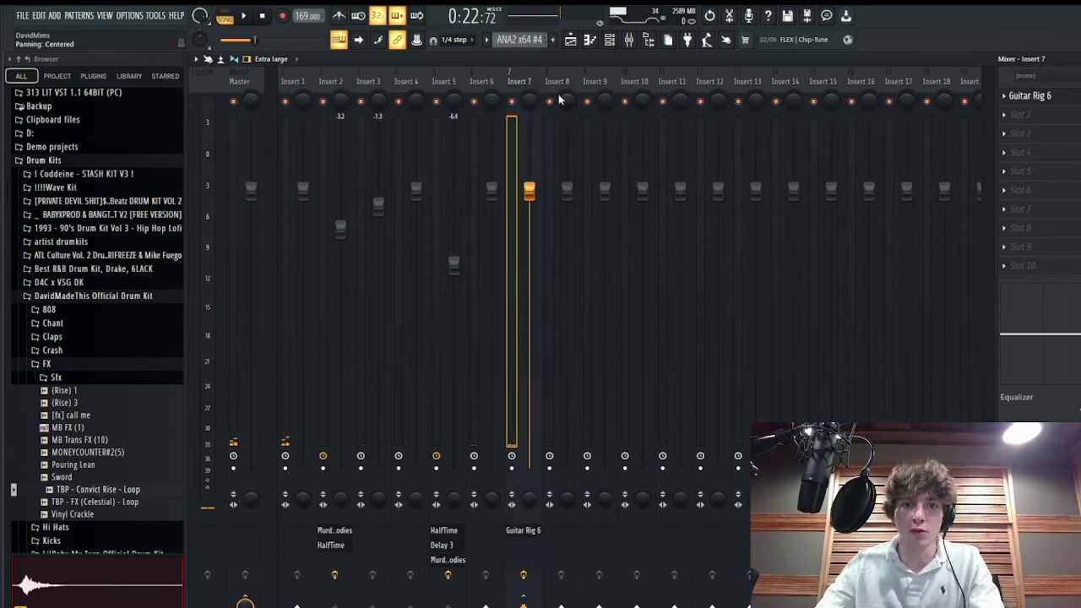
pyautogui.press('Right')
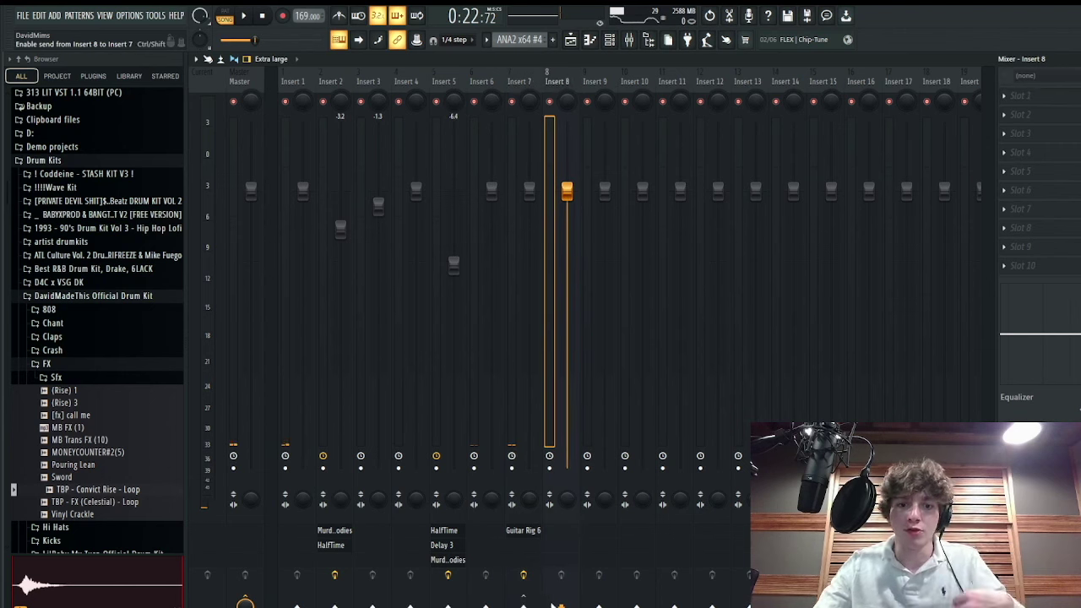
pyautogui.click(524, 596)
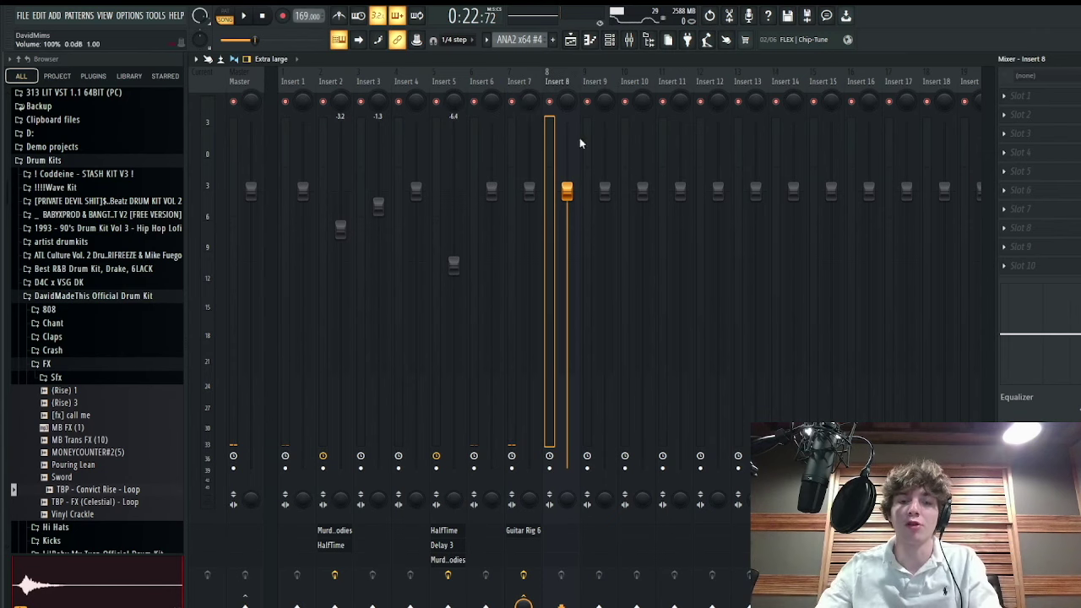
pyautogui.click(570, 40)
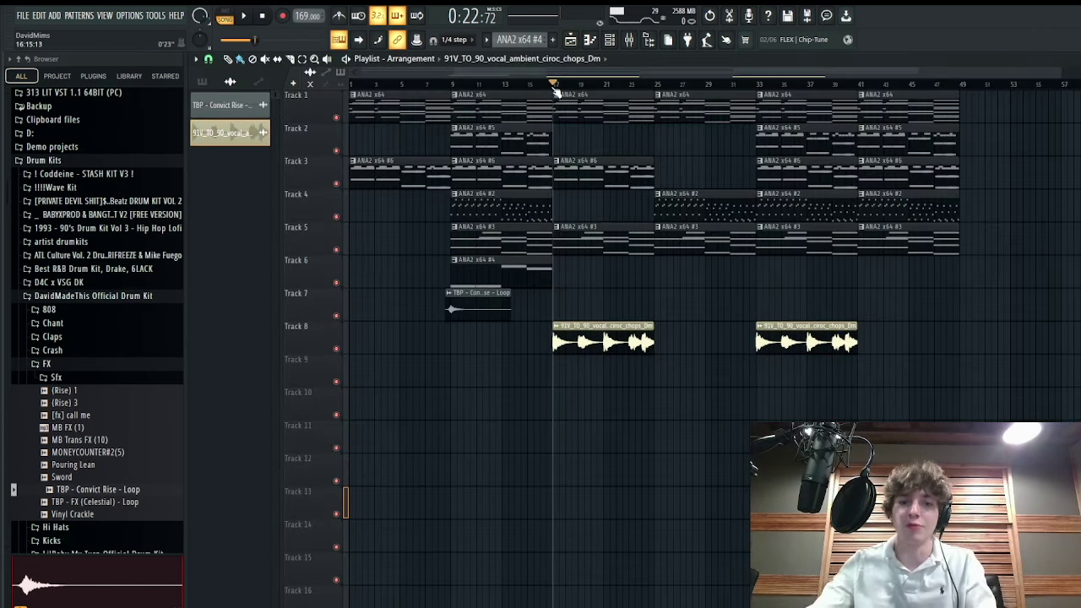
# - Play the arrangement from bar 17 to audition the vocal chops through the Guitar Rig 6 bus
pyautogui.press('space')
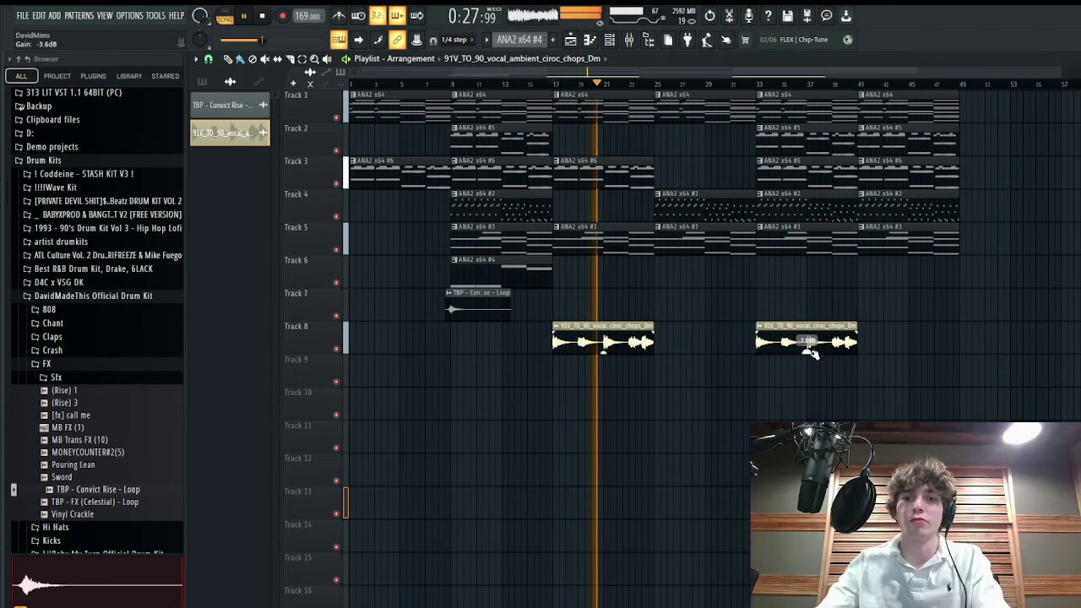
pyautogui.scroll(-1, 692, 401)
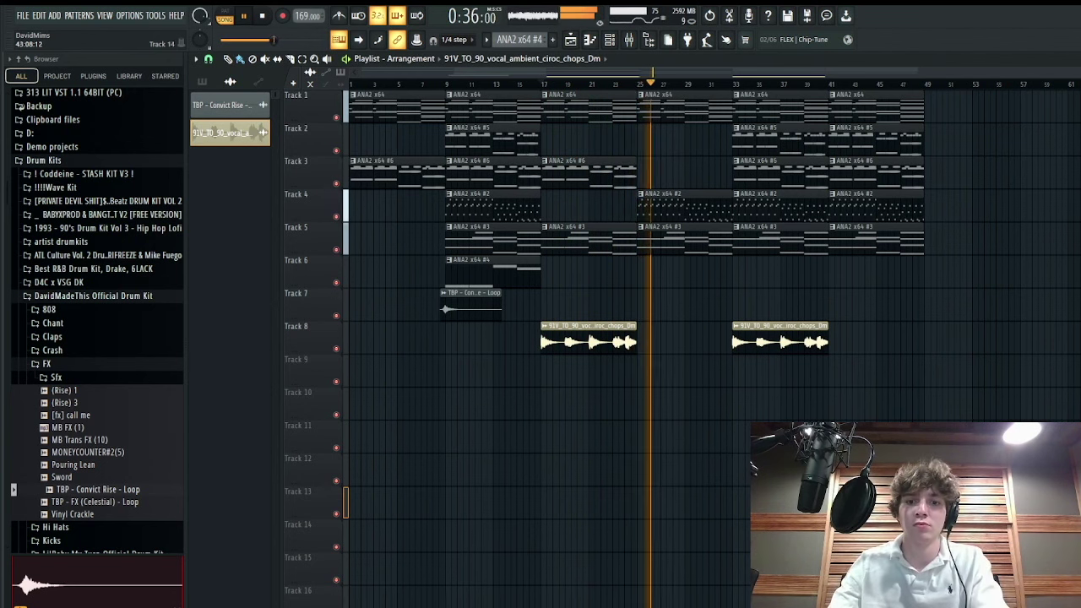
pyautogui.press('space')
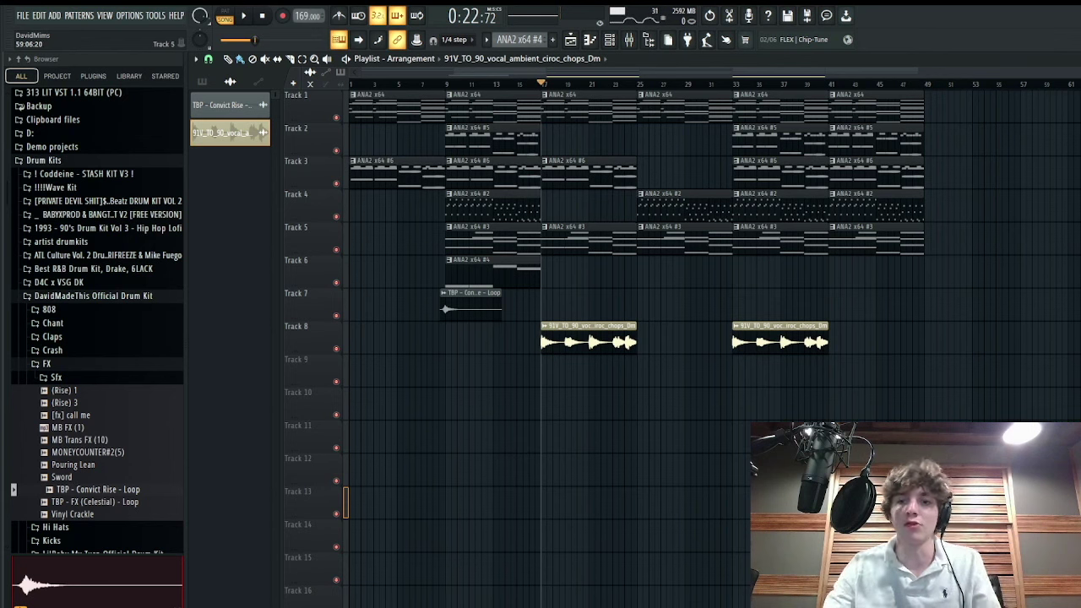
# - Select bars 17 to 48 and place the SOULSURPLUS hollywoodsoul guitar melodic loop 3 (122bpm, Dmin) on Track 9 at bar 25
pyautogui.moveTo(545, 78); pyautogui.dragTo(919, 174)
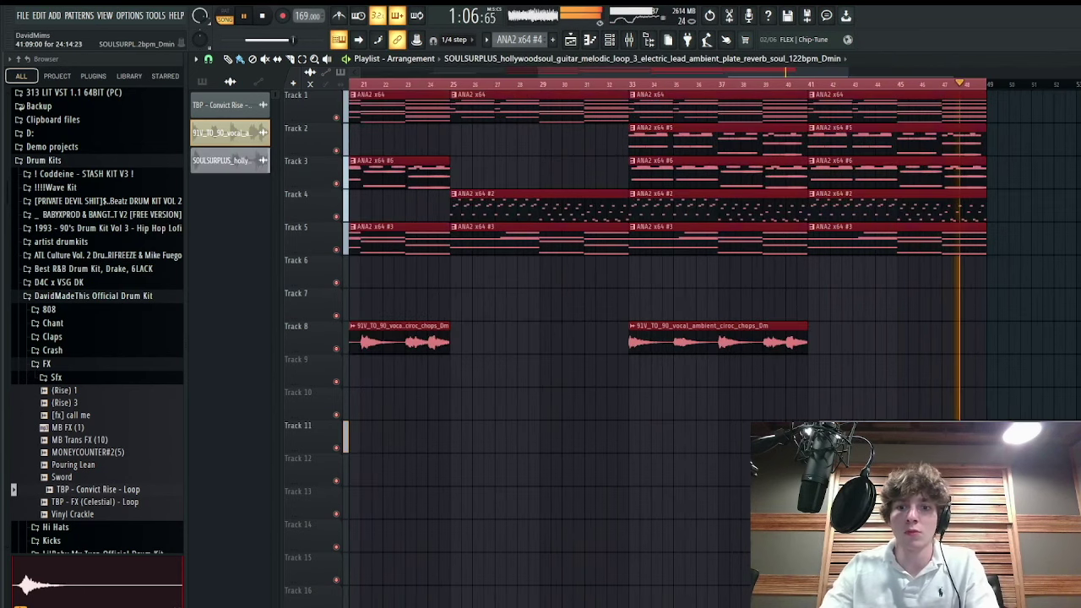
pyautogui.press('space')
pyautogui.click(496, 378)
pyautogui.moveTo(495, 379); pyautogui.dragTo(541, 381)
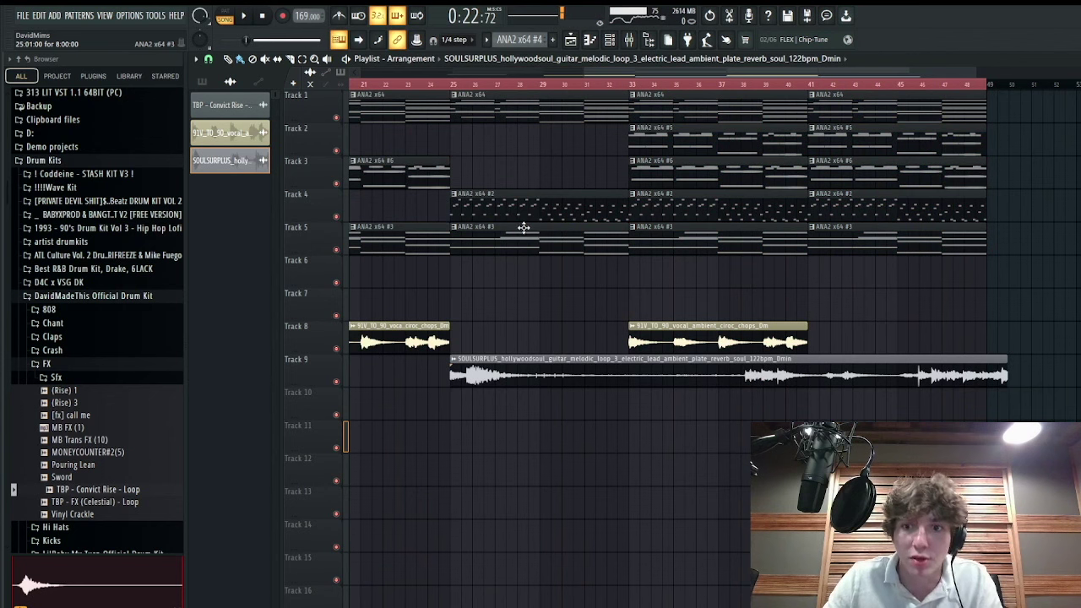
# - Set the tempo to 122 BPM, make the guitar loop stretch with the project through its time-stretching mode, and restore 169 BPM
pyautogui.moveTo(301, 14); pyautogui.dragTo(301, 29)
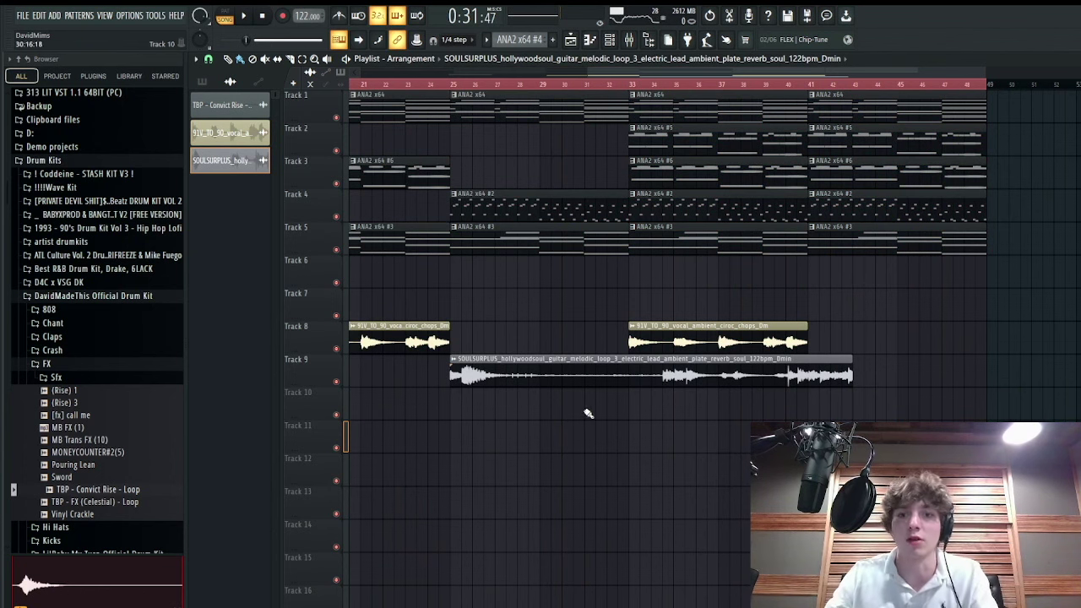
pyautogui.doubleClick(548, 373)
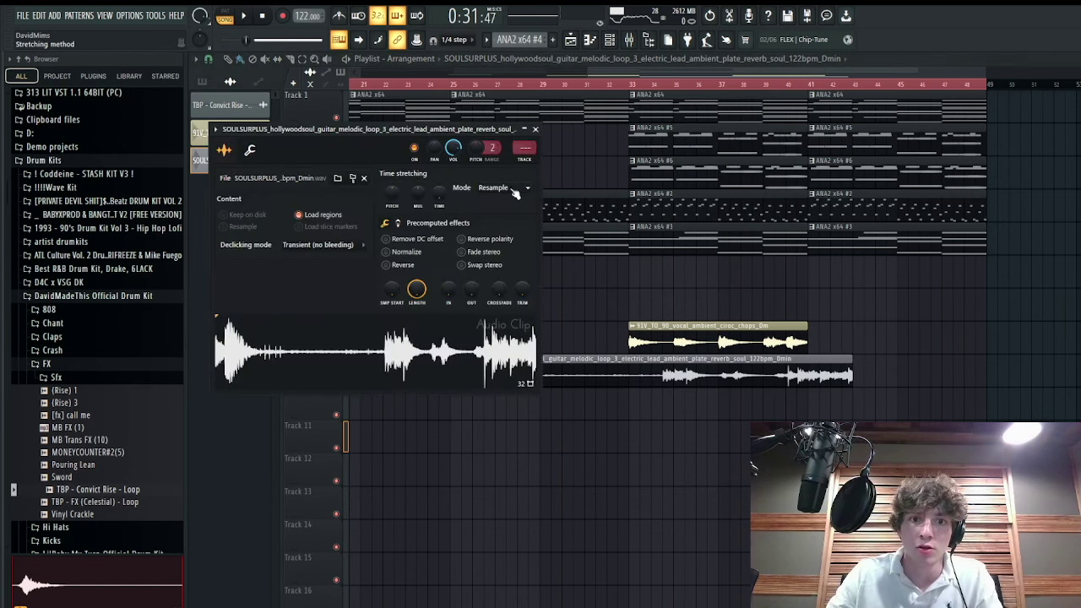
pyautogui.click(536, 129)
pyautogui.moveTo(302, 16); pyautogui.dragTo(302, 9)
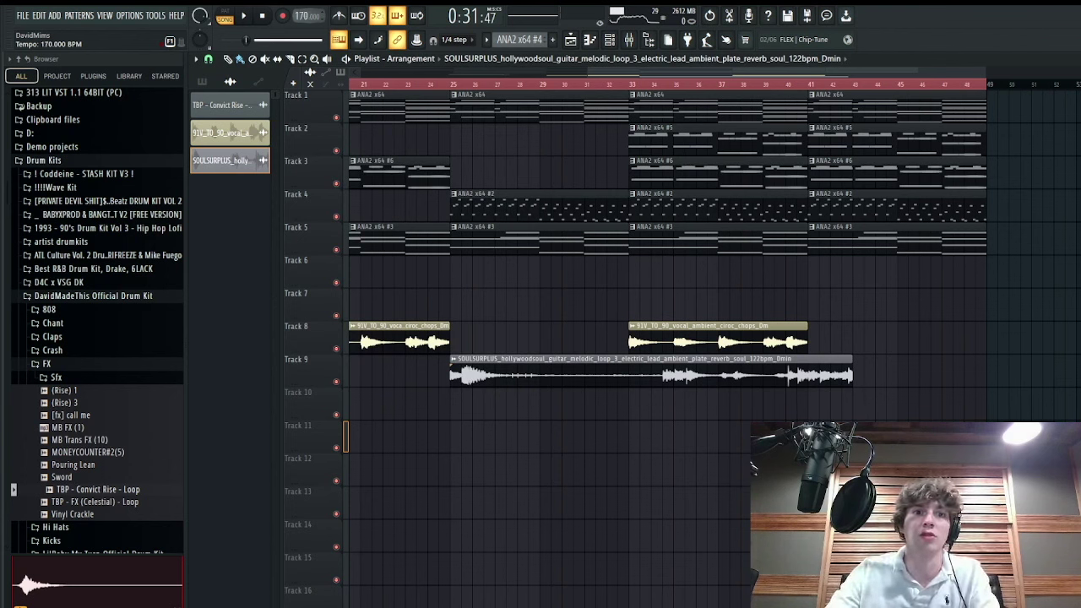
pyautogui.moveTo(306, 16); pyautogui.dragTo(307, 18)
# - Play the arrangement from just before bar 25 and from bar 33 to audition the guitar loop
pyautogui.press('space')
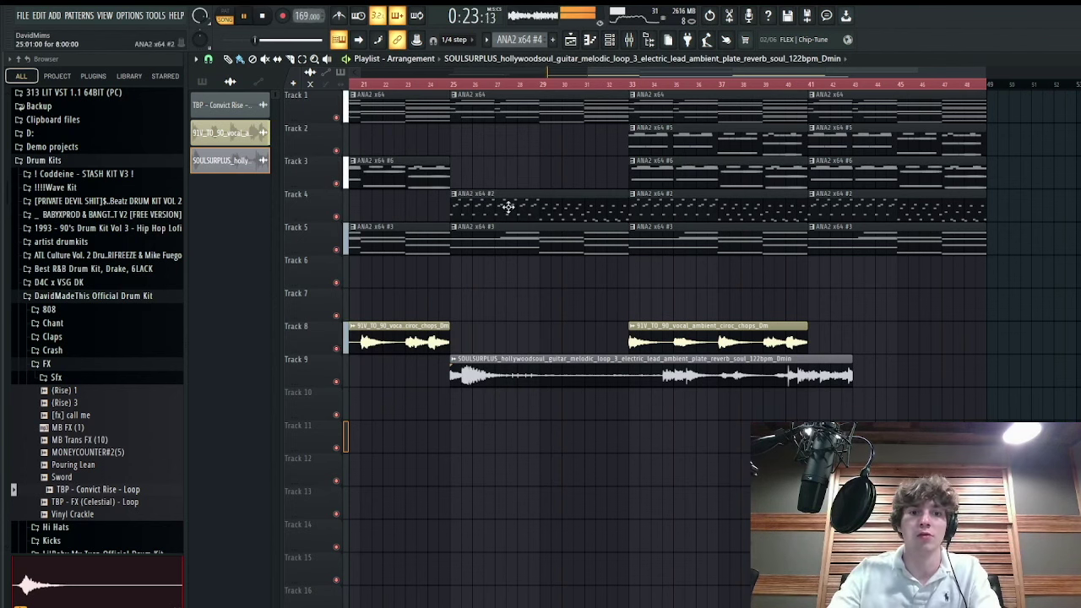
pyautogui.click(425, 92)
pyautogui.click(429, 84)
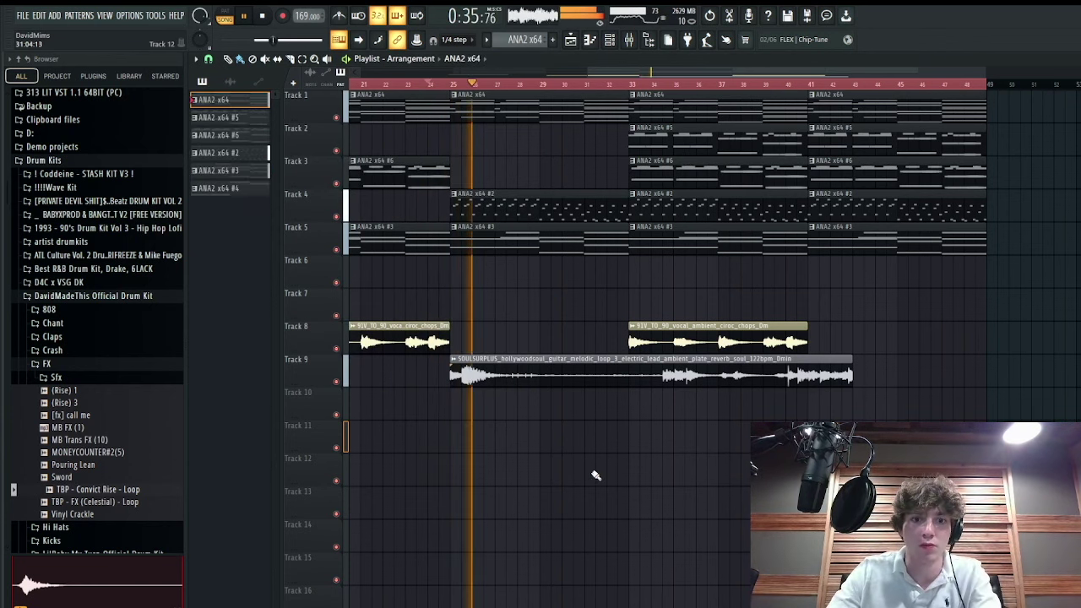
pyautogui.click(630, 86)
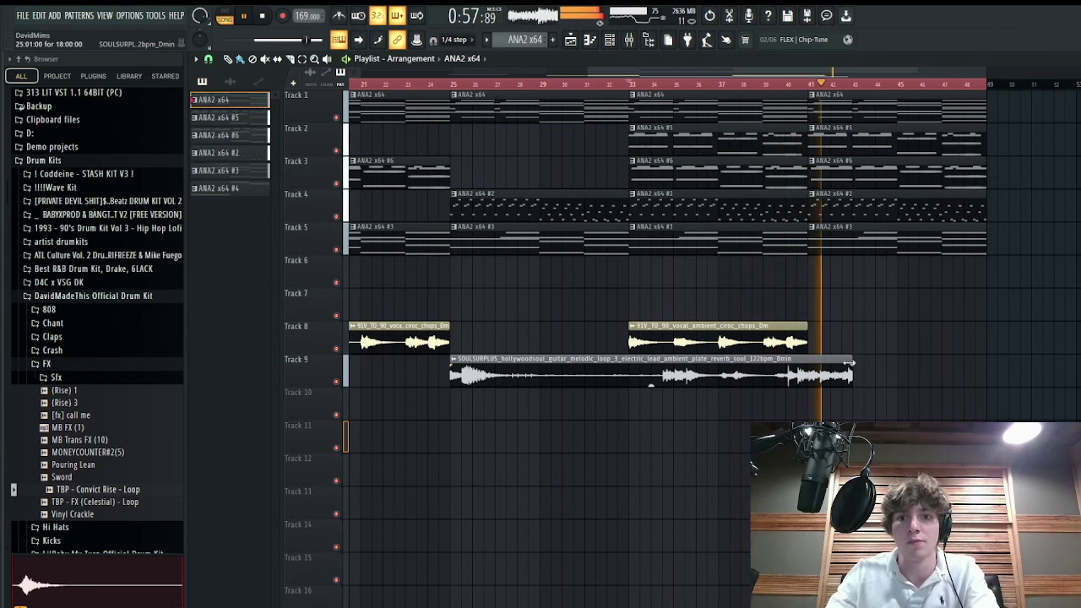
# - Trim the end of the Track 9 guitar loop to bar 41 so it spans 16 bars, and stop playback
pyautogui.moveTo(850, 355); pyautogui.dragTo(814, 359)
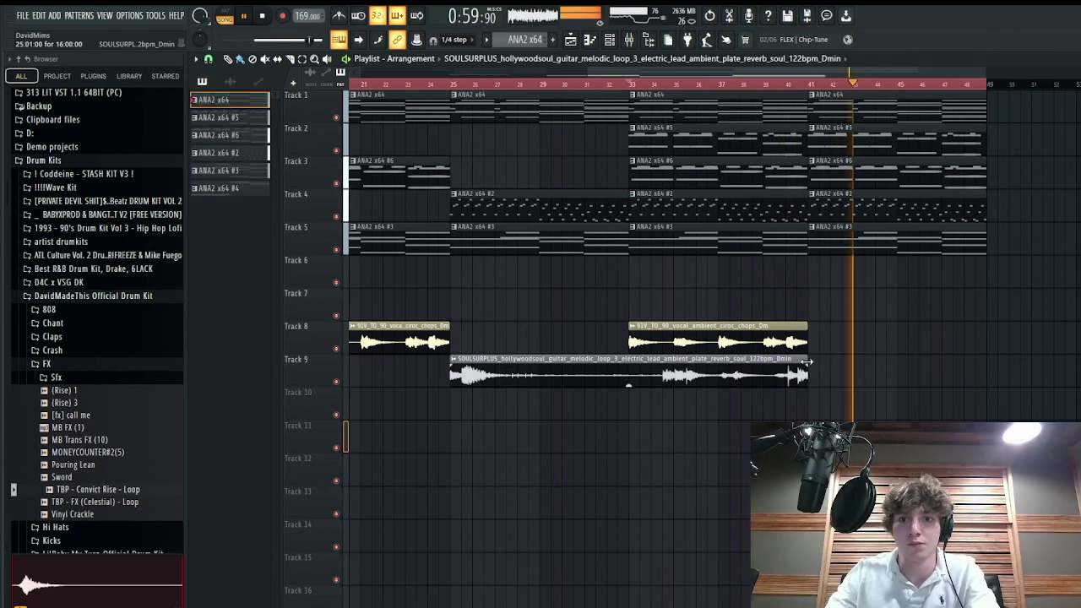
pyautogui.press('space')
pyautogui.scroll(-3, 853, 368)
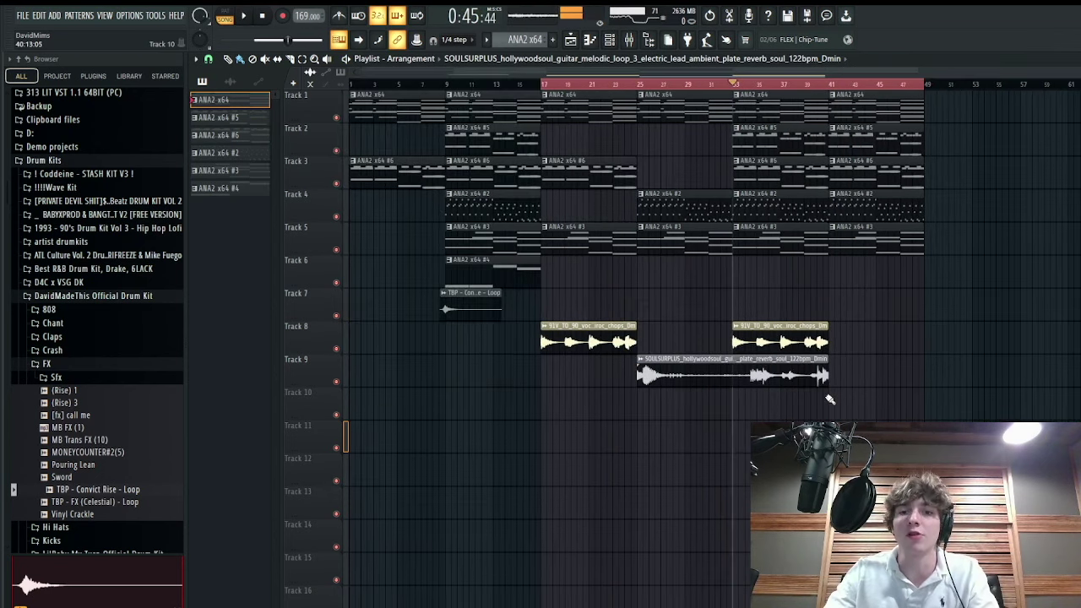
pyautogui.scroll(3, 829, 400)
pyautogui.scroll(-3, 829, 400)
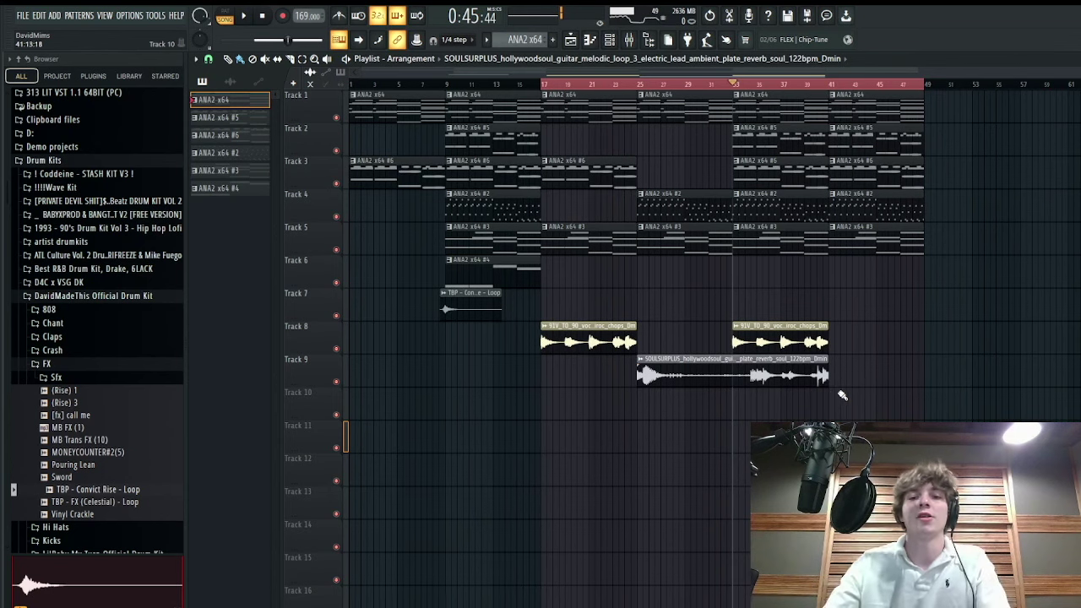
# - Slice the SOULSURPLUS guitar loop and place a faded-out slice about two and a half bars long at bar 29 on Track 10
pyautogui.scroll(3, 840, 395)
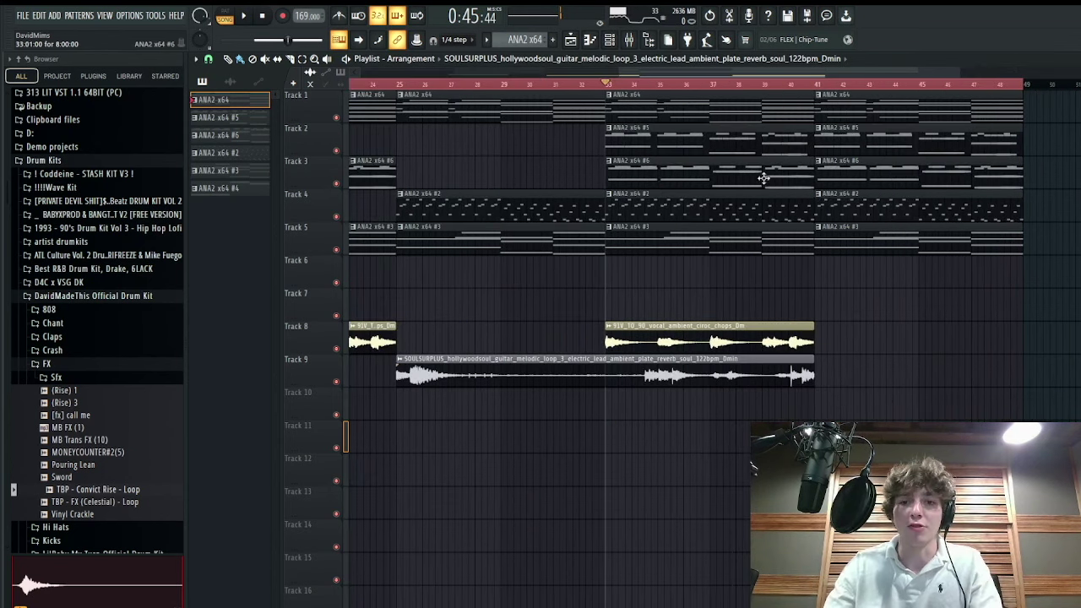
pyautogui.scroll(-3, 704, 210)
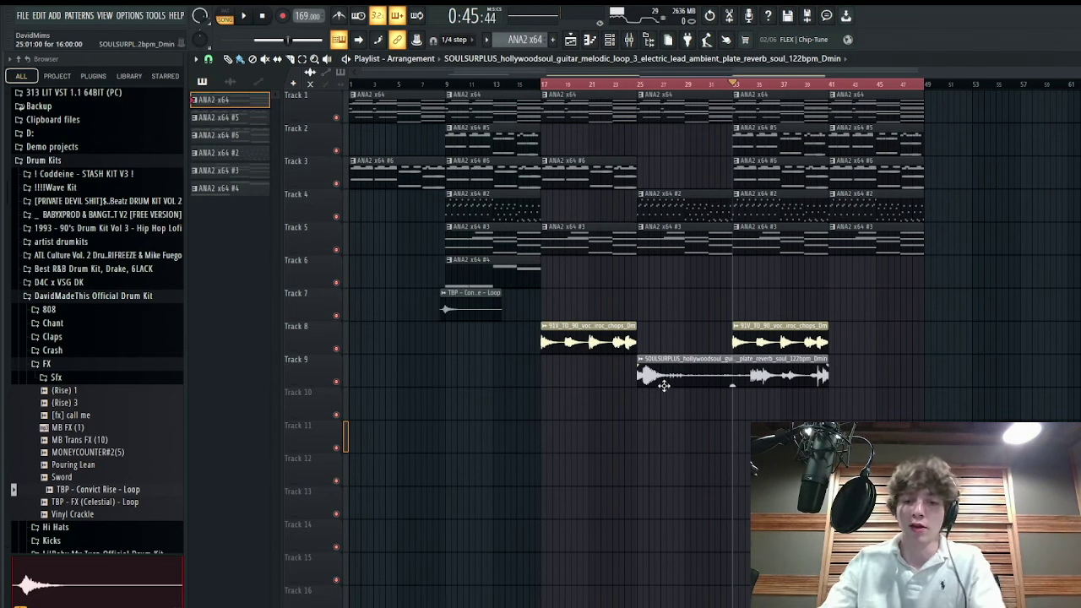
pyautogui.scroll(1, 651, 384)
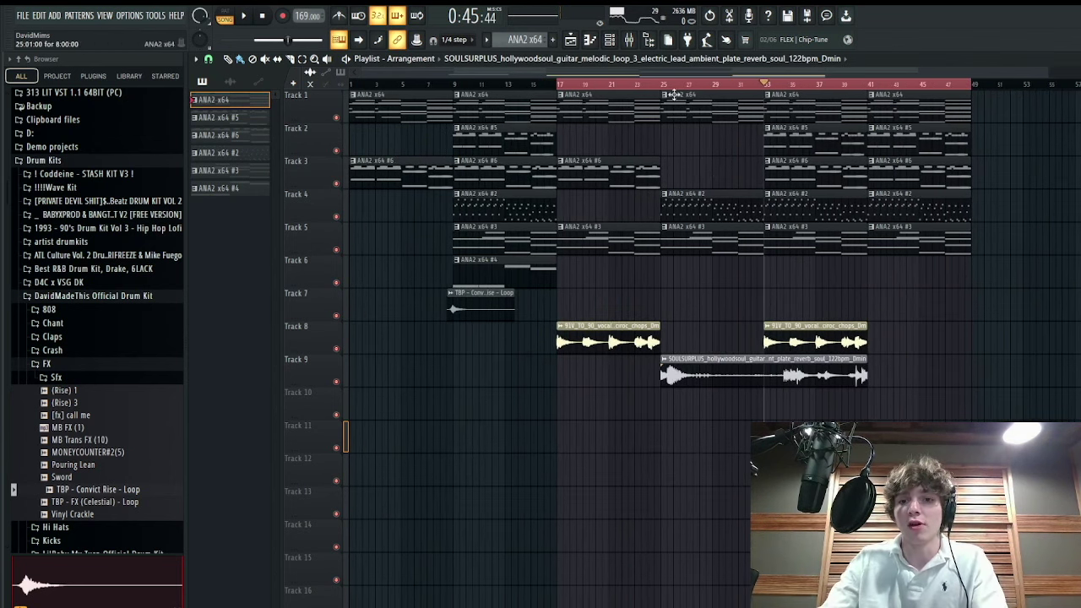
pyautogui.click(663, 84)
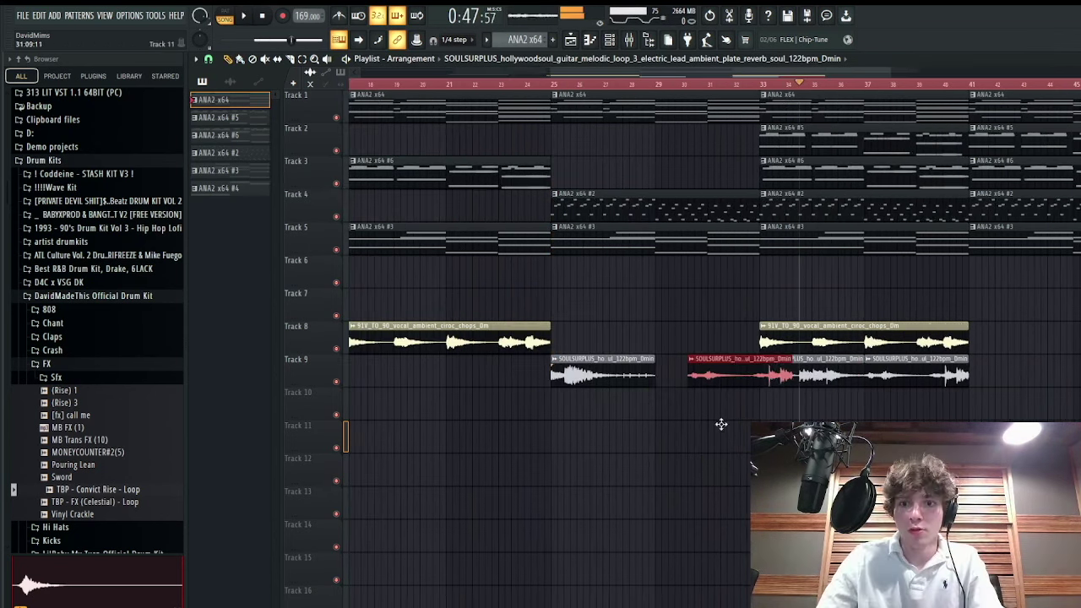
pyautogui.moveTo(720, 424); pyautogui.dragTo(685, 436)
pyautogui.moveTo(759, 412); pyautogui.dragTo(723, 417)
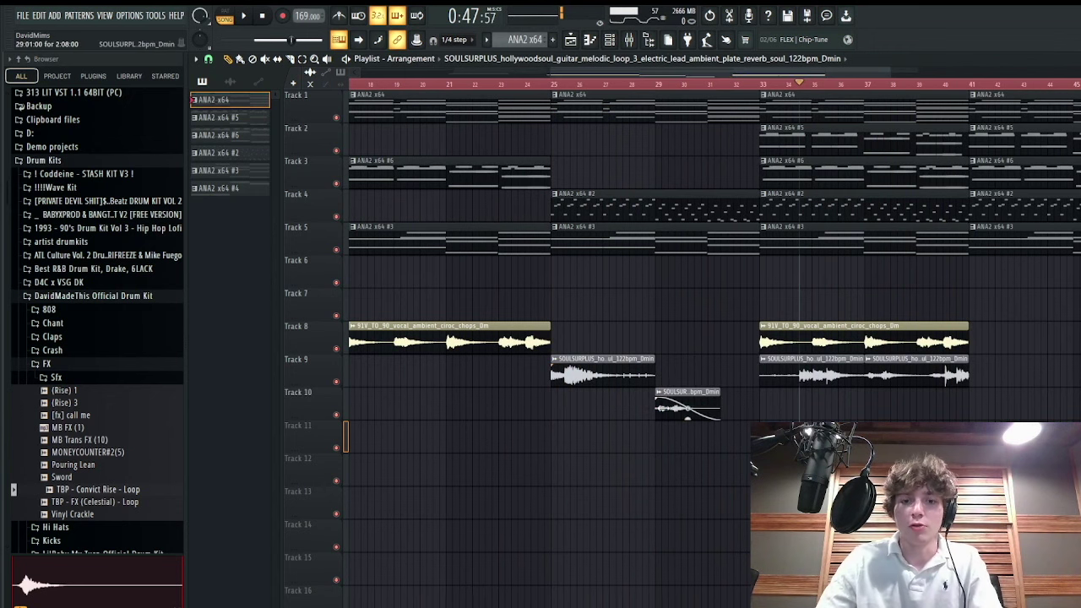
# - Audition the guitar section from about bar 28 and move the faded guitar slice up to Track 9
pyautogui.scroll(-3, 721, 222)
pyautogui.click(676, 94)
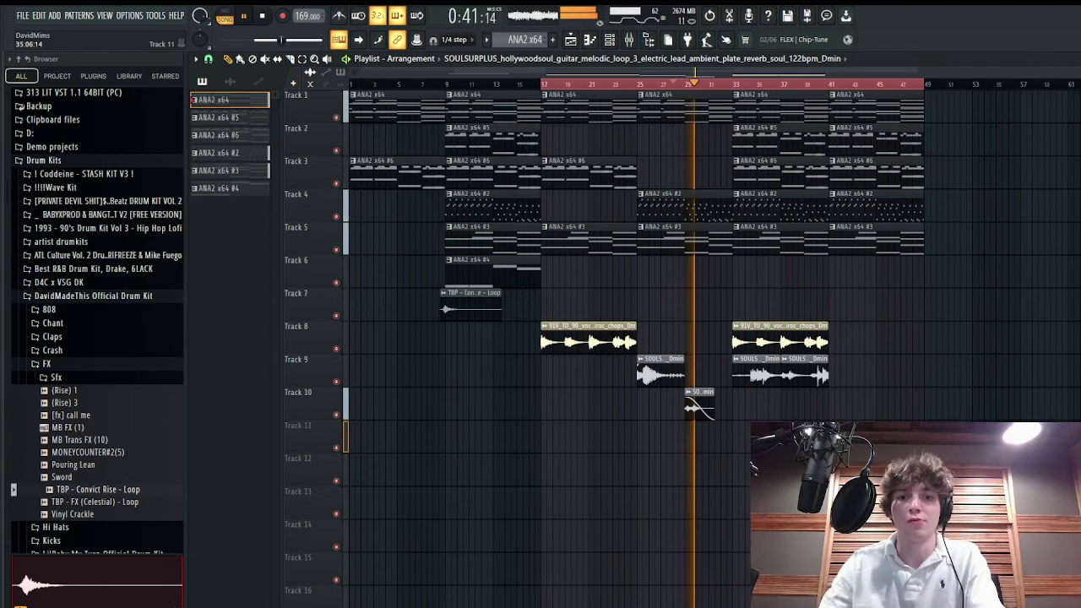
pyautogui.moveTo(737, 432); pyautogui.dragTo(694, 412)
pyautogui.hotkey('shift', 'Up')
pyautogui.hotkey('ctrl', 'd')
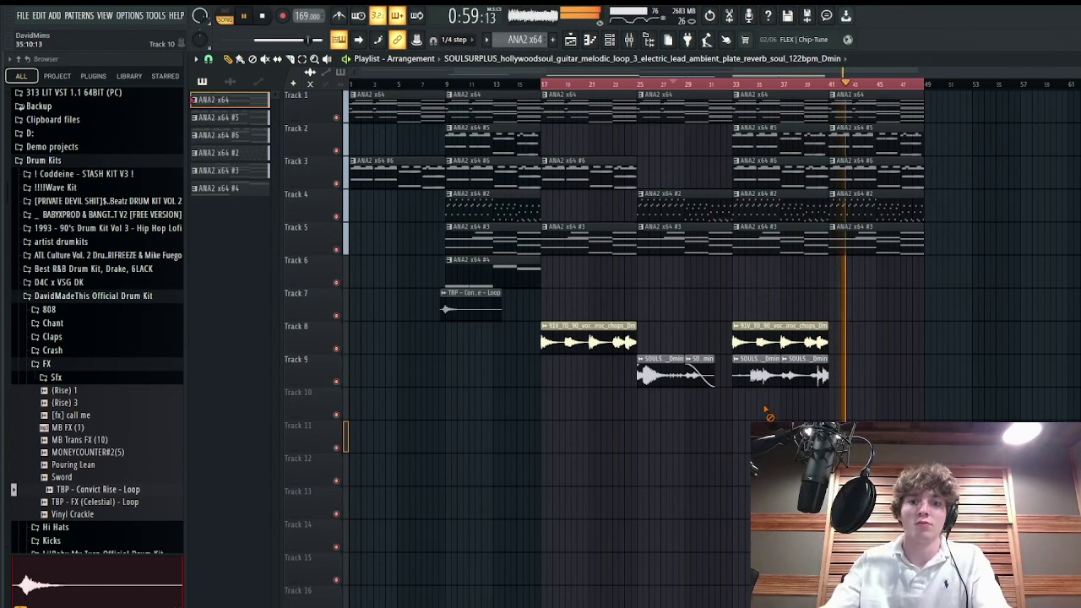
# - Replace the guitar slices at bar 33 on Track 9 with a copy of the two slices that start at bar 25
pyautogui.press('space')
pyautogui.click(641, 374)
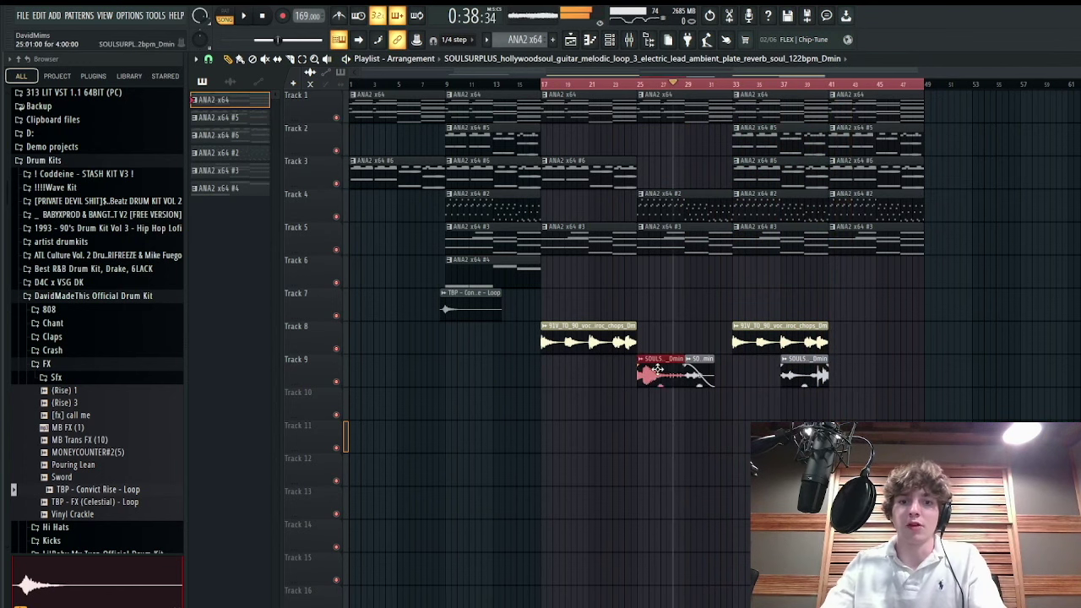
pyautogui.click(750, 378)
pyautogui.keyDown('ctrl'); pyautogui.click(802, 468); pyautogui.keyUp('ctrl')
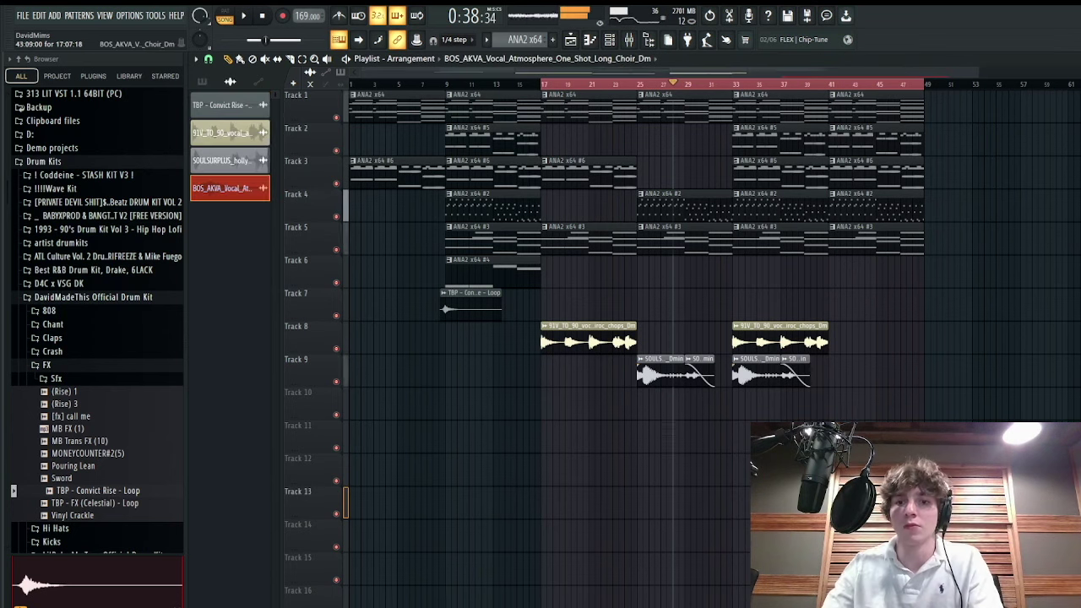
# - Place the BOS_AKVA long choir one-shot on Track 10, starting exactly at bar 17, and play from there
pyautogui.moveTo(639, 436); pyautogui.dragTo(592, 401)
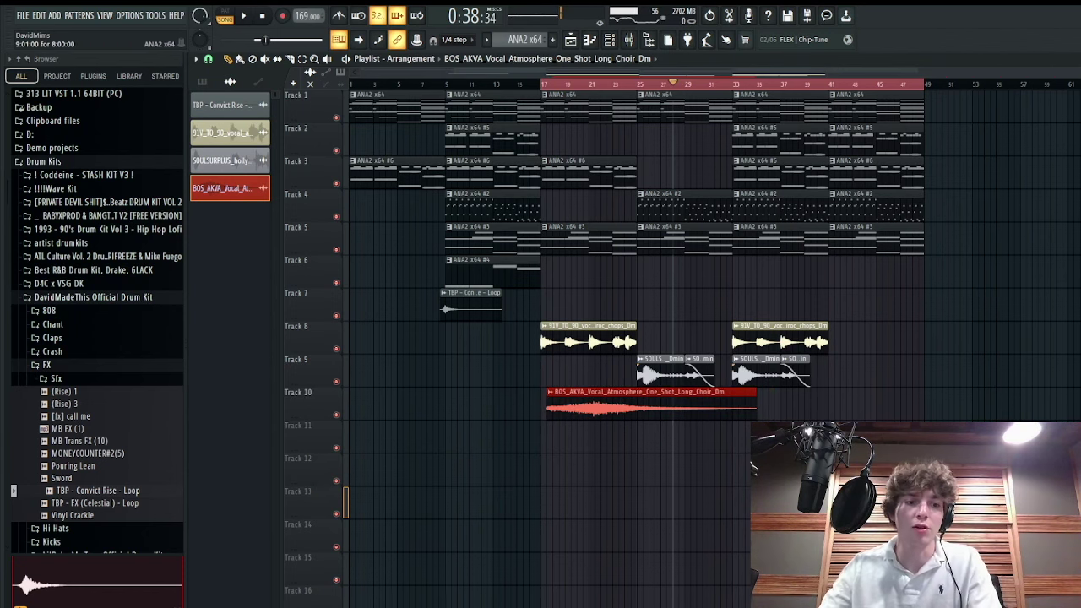
pyautogui.press('space')
pyautogui.scroll(4, 548, 130)
pyautogui.click(540, 86)
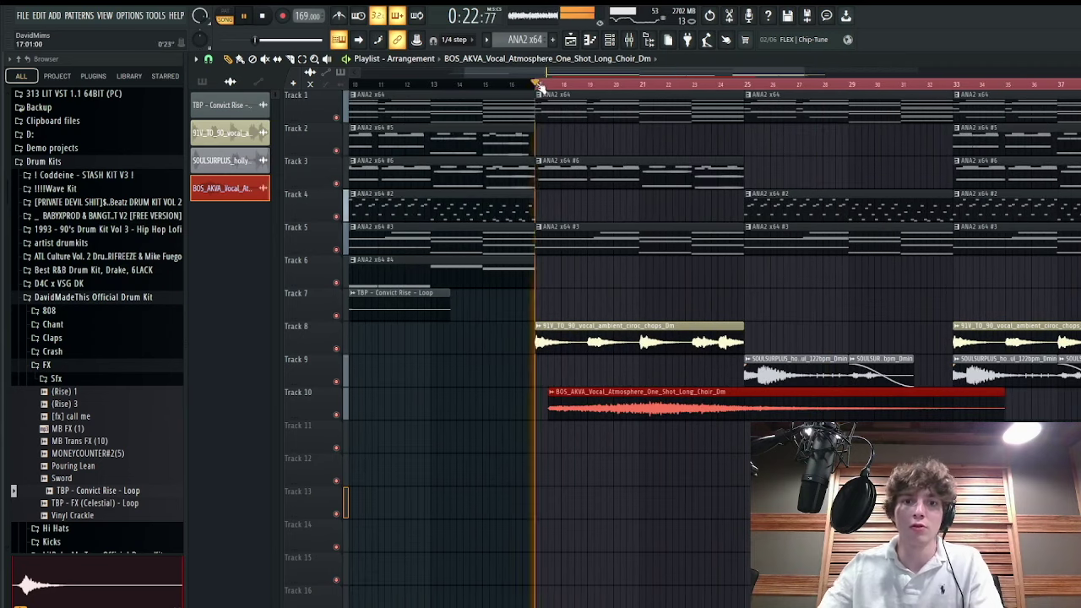
pyautogui.moveTo(623, 411); pyautogui.dragTo(614, 414)
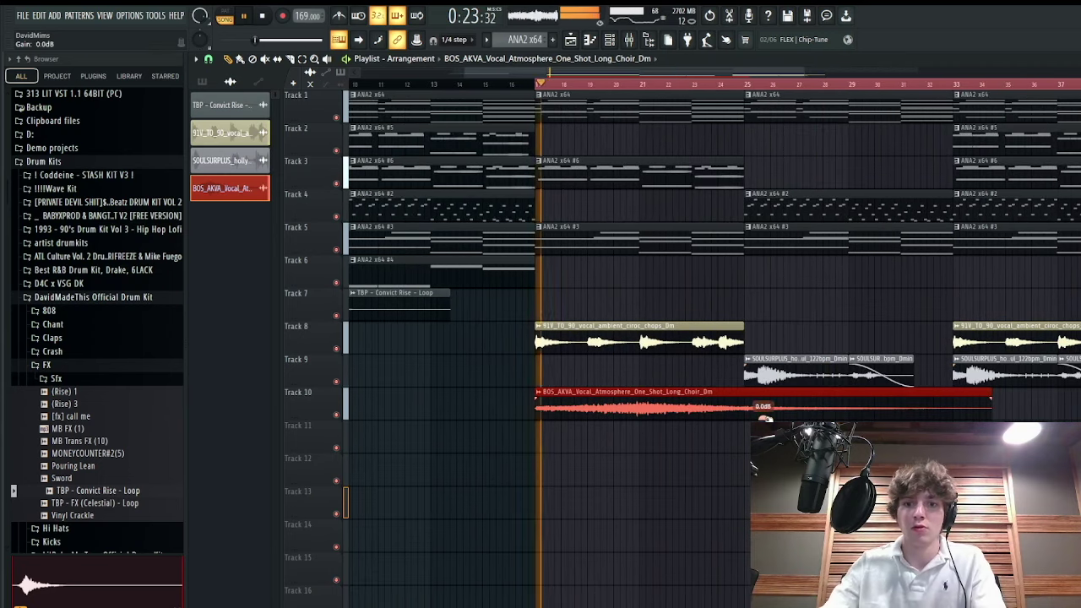
# - Trim the choir clip on Track 10 to end at bar 33 and lower its gain to about -7.9 dB
pyautogui.moveTo(992, 395); pyautogui.dragTo(952, 395)
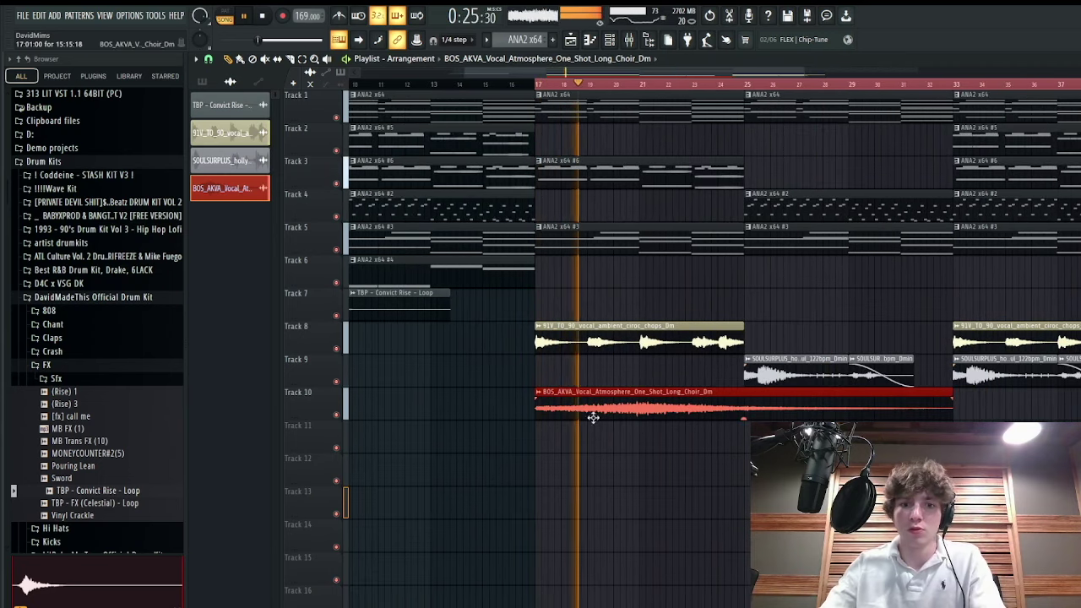
pyautogui.moveTo(743, 418); pyautogui.dragTo(743, 434)
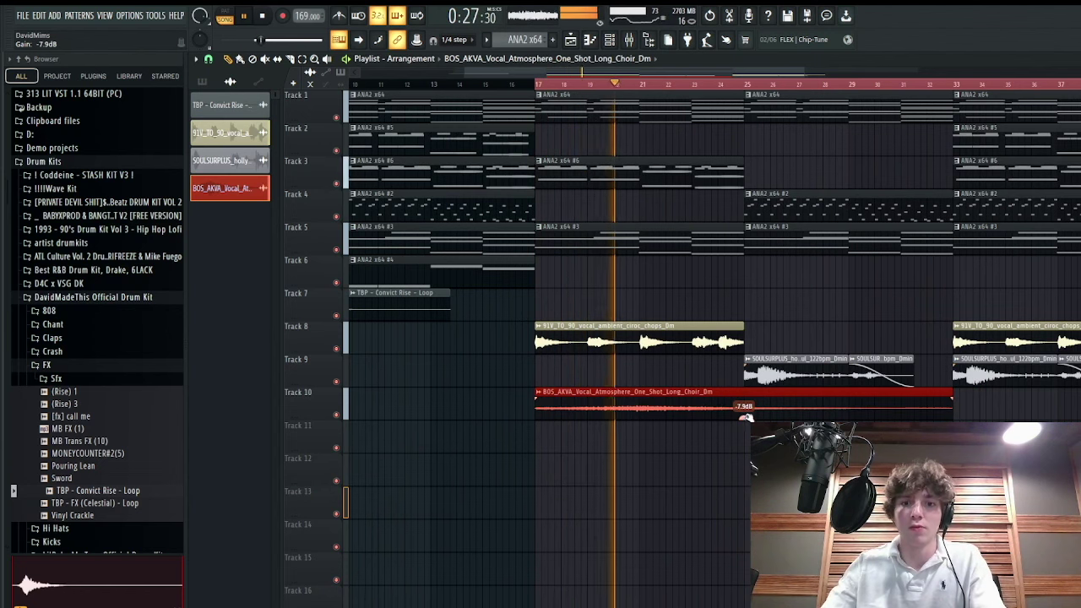
pyautogui.scroll(-2, 743, 413)
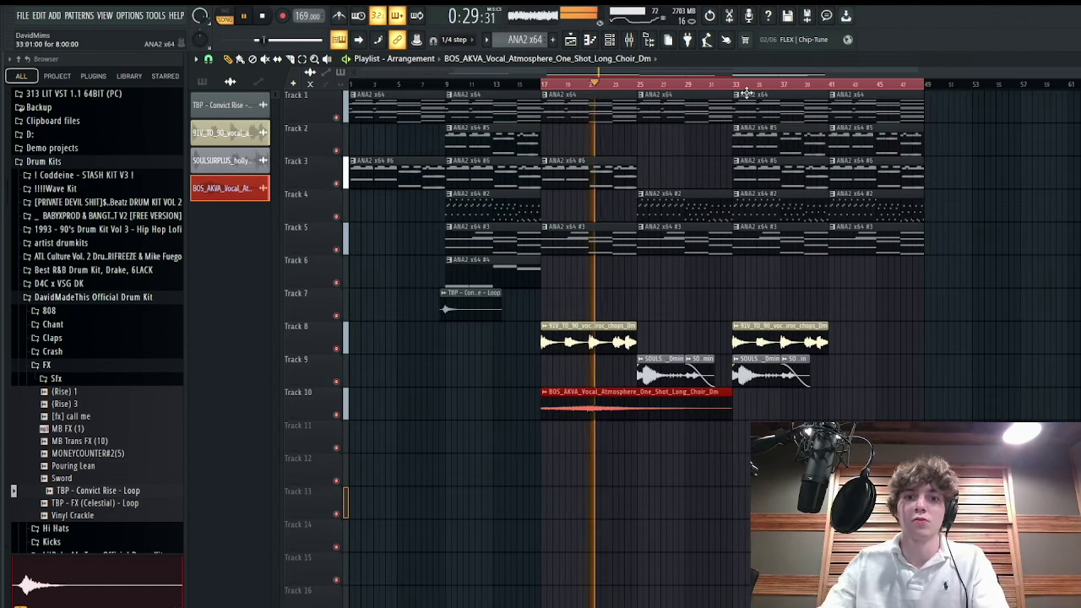
# - Duplicate the choir clip on Track 10 so the copy starts at bar 33, and stop playback
pyautogui.moveTo(809, 400); pyautogui.dragTo(676, 425)
pyautogui.hotkey('ctrl', 'b')
pyautogui.hotkey('ctrl', 'd')
pyautogui.press('space')
# - Copy the vocal chop and guitar slices from bar 33 to bar 9 on Tracks 8 and 9, and audition the section
pyautogui.moveTo(841, 371); pyautogui.dragTo(473, 323)
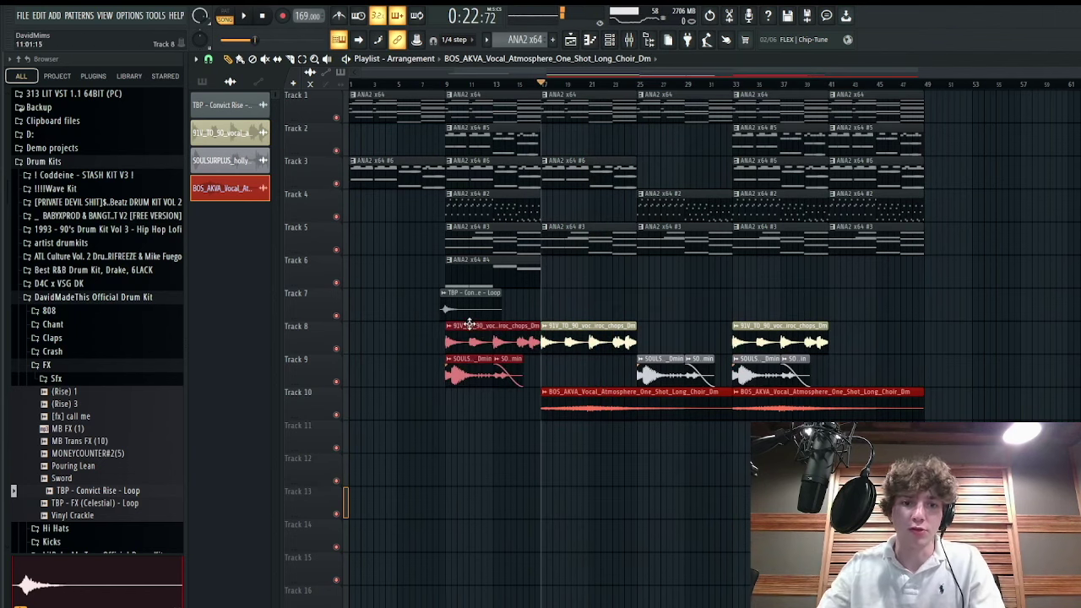
pyautogui.hotkey('ctrl', 'd')
pyautogui.press('space')
pyautogui.click(436, 85)
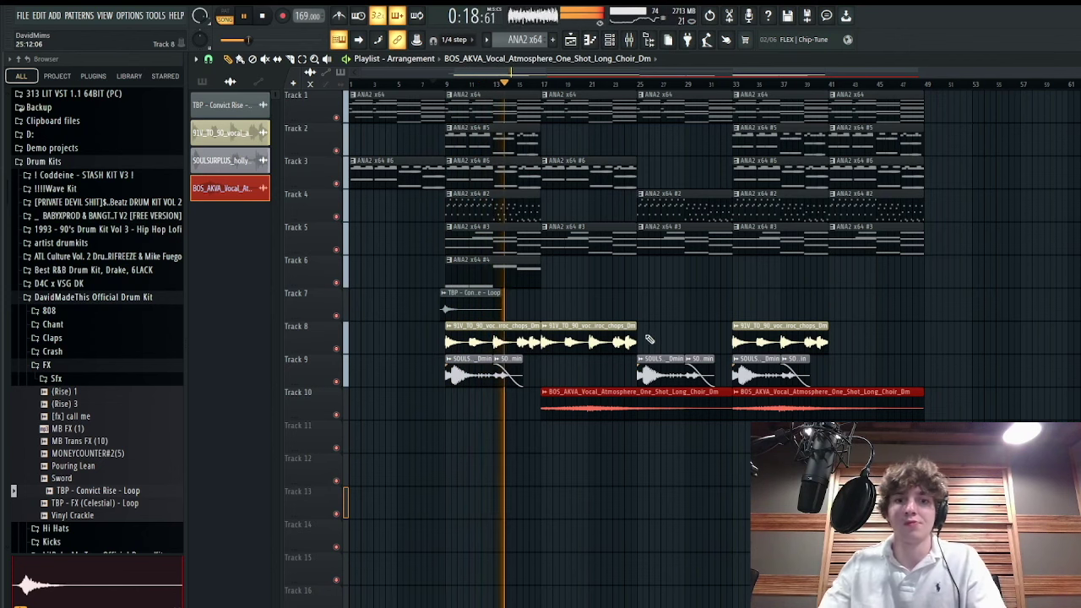
pyautogui.press('space')
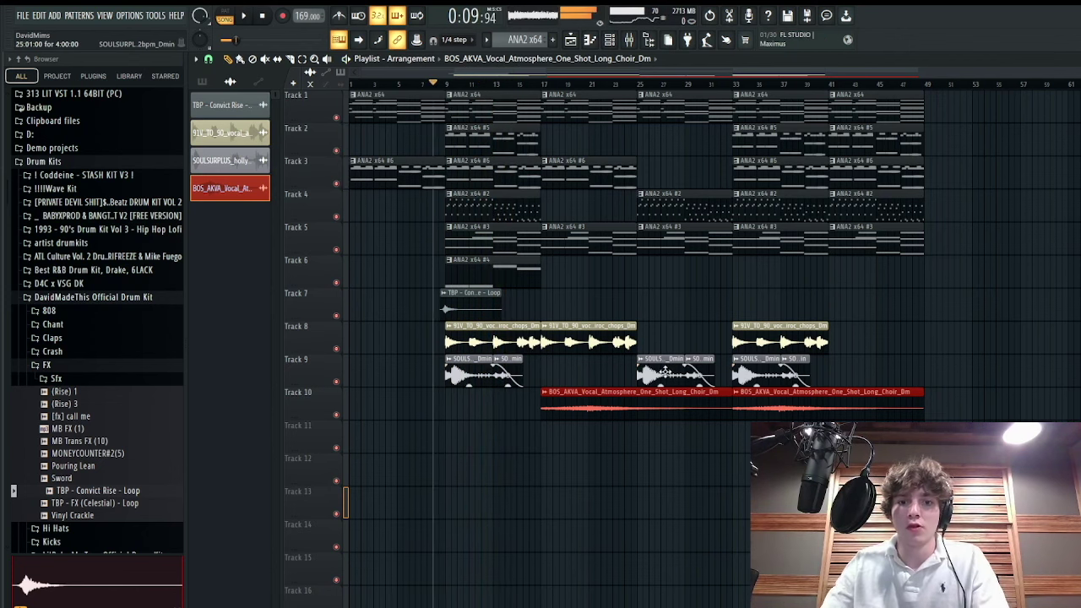
# - Link the SOULSURPLUS guitar and BOS_AKVA choir audio channels to mixer Inserts 9 and 10
pyautogui.click(608, 40)
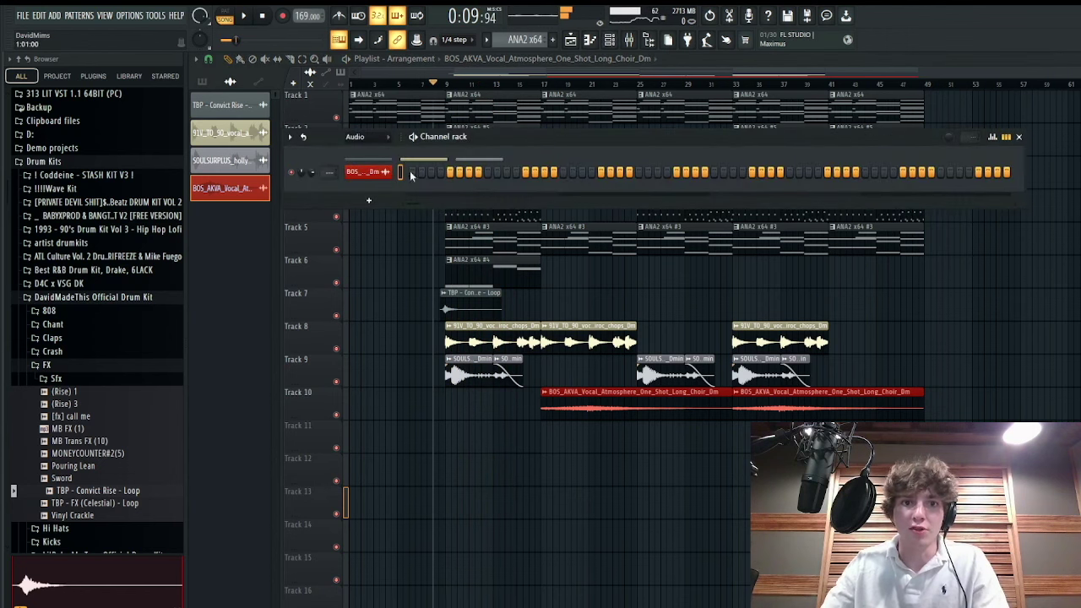
pyautogui.click(475, 160)
pyautogui.click(425, 161)
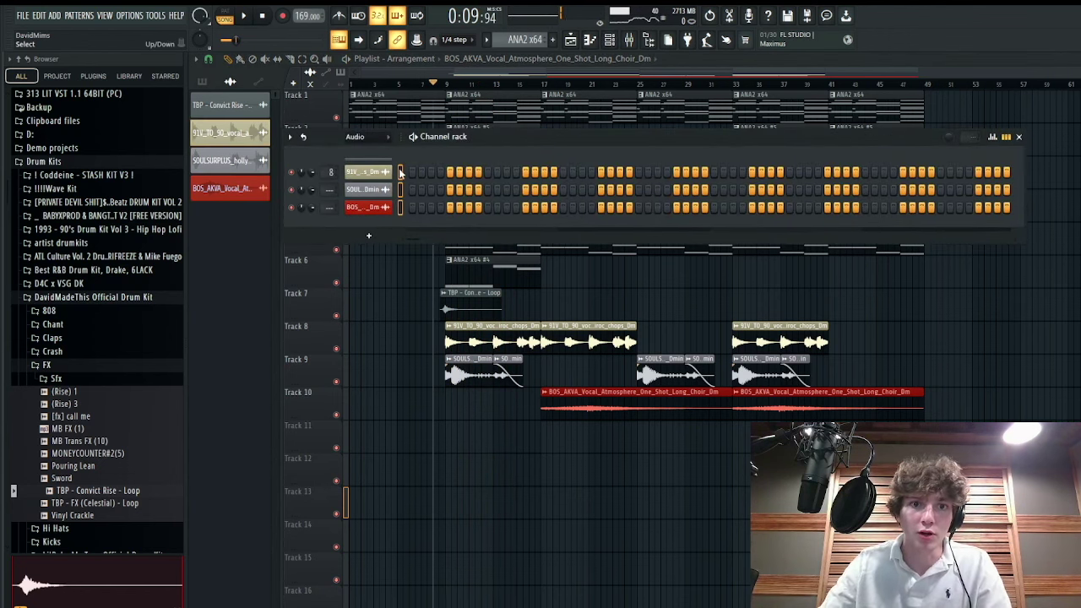
pyautogui.click(628, 41)
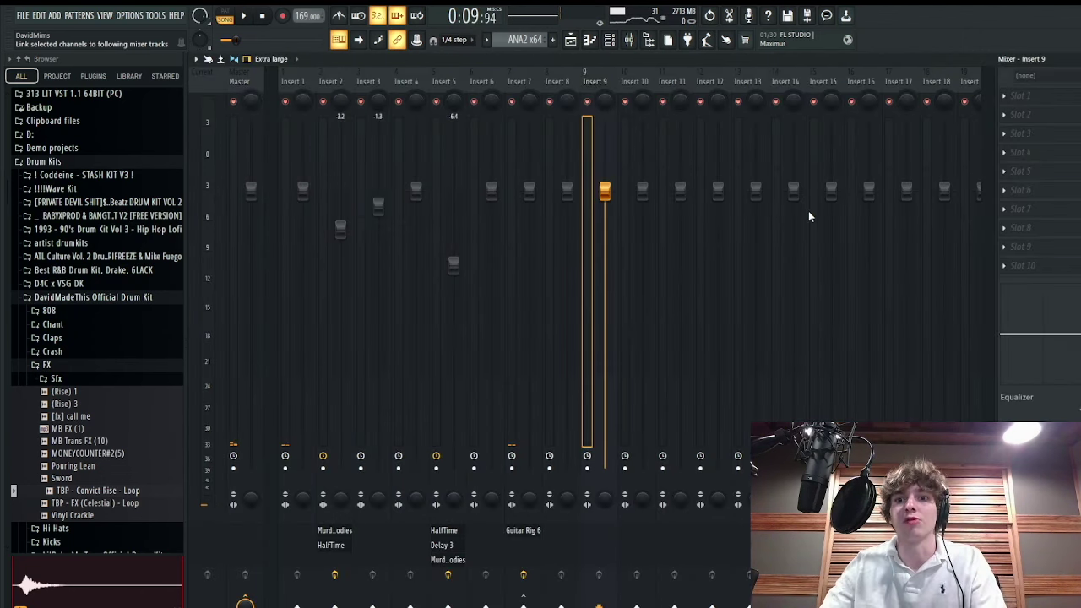
pyautogui.hotkey('shift', 'ctrl', 'l')
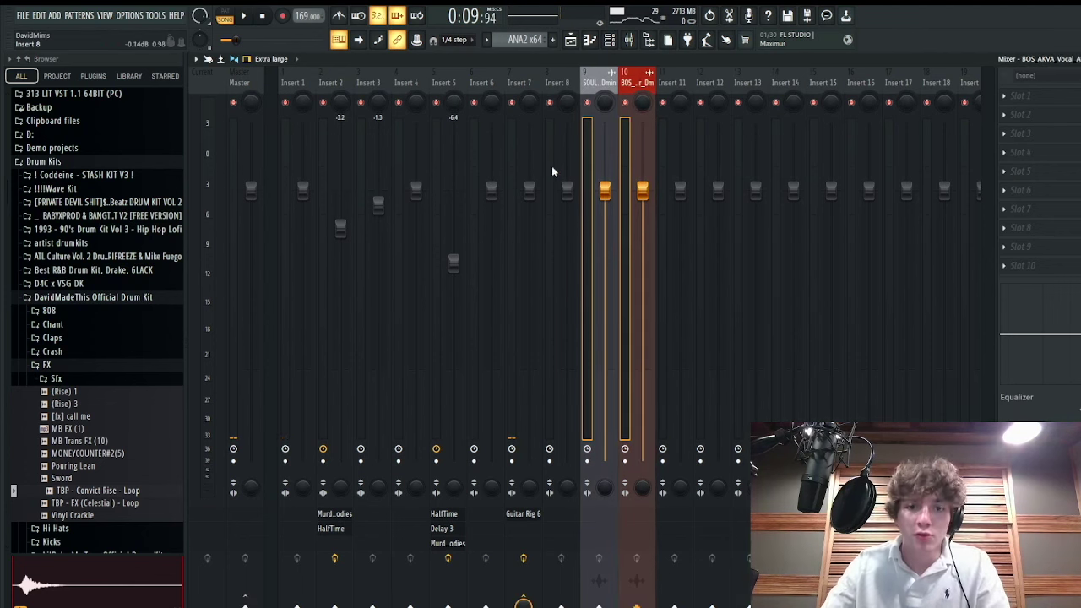
# - Play from bar 17 and add a fade-in of about 6 seconds to both choir clips on Track 10
pyautogui.press('space')
pyautogui.click(569, 44)
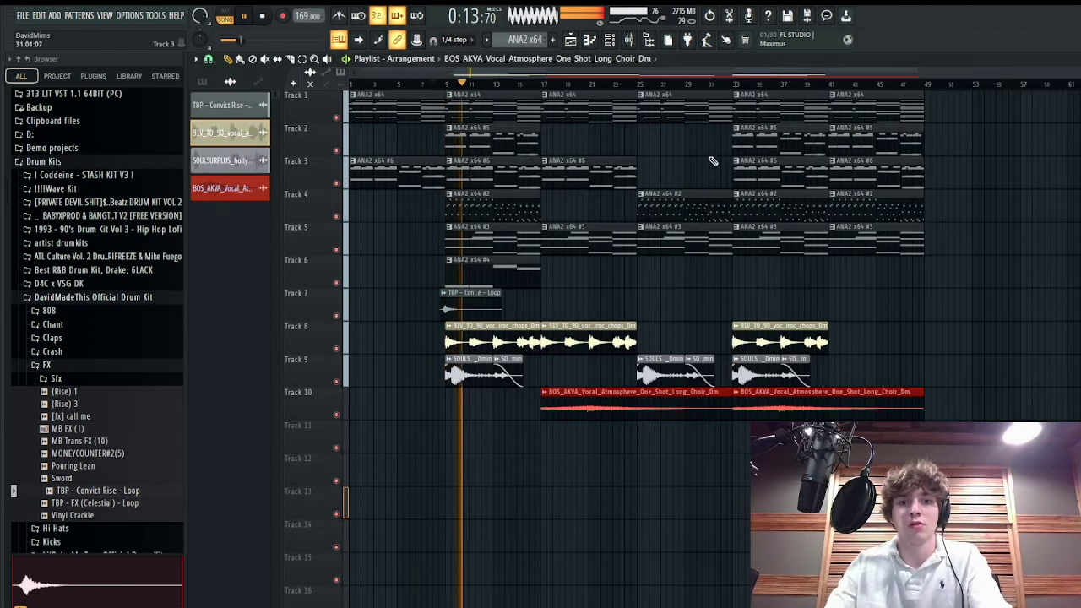
pyautogui.click(544, 86)
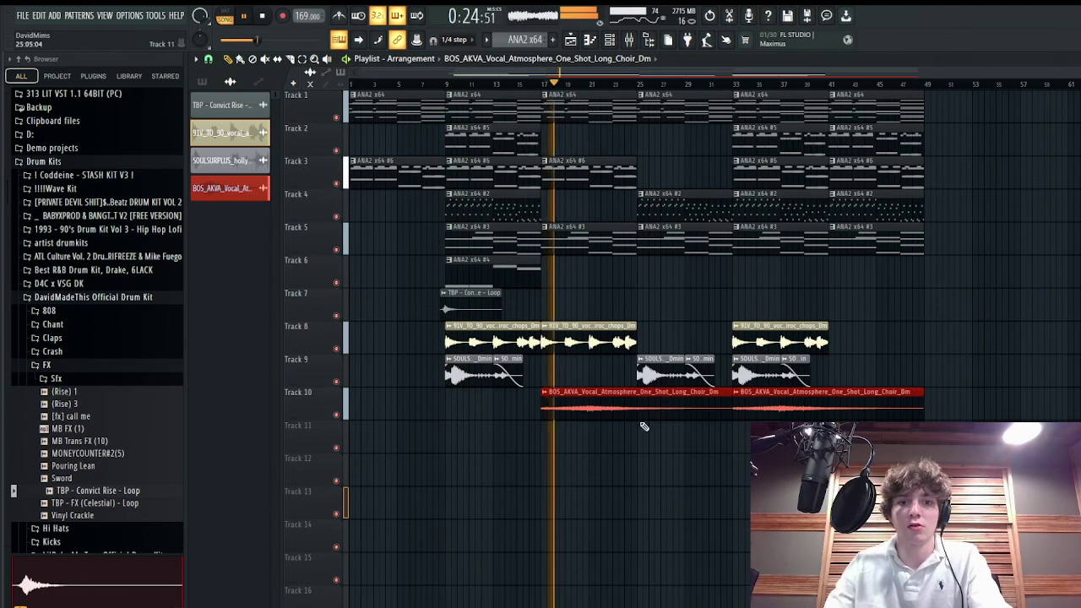
pyautogui.moveTo(543, 398); pyautogui.dragTo(588, 399)
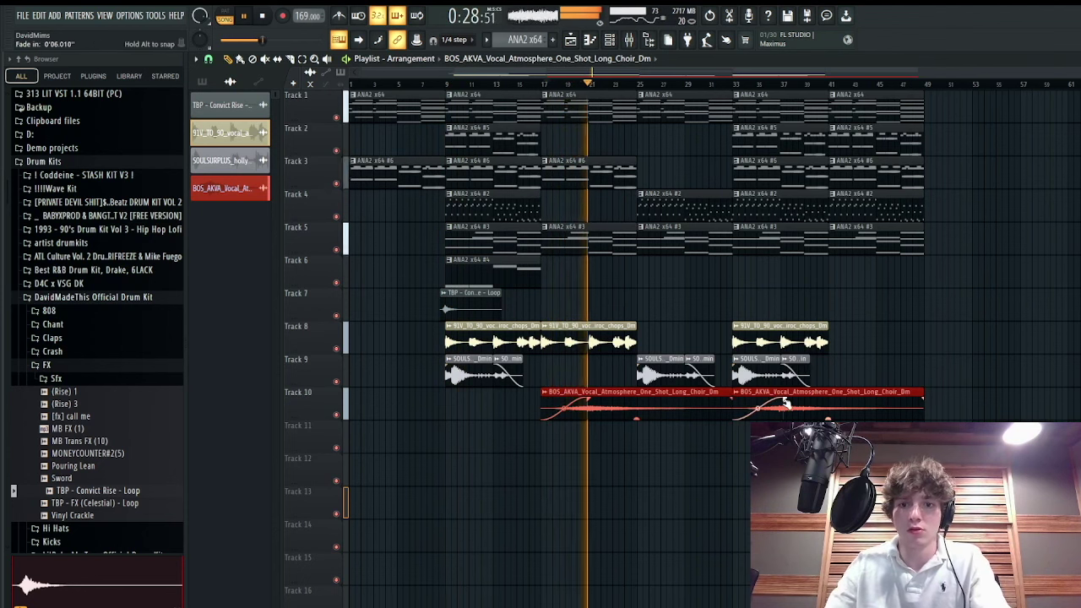
pyautogui.press('space')
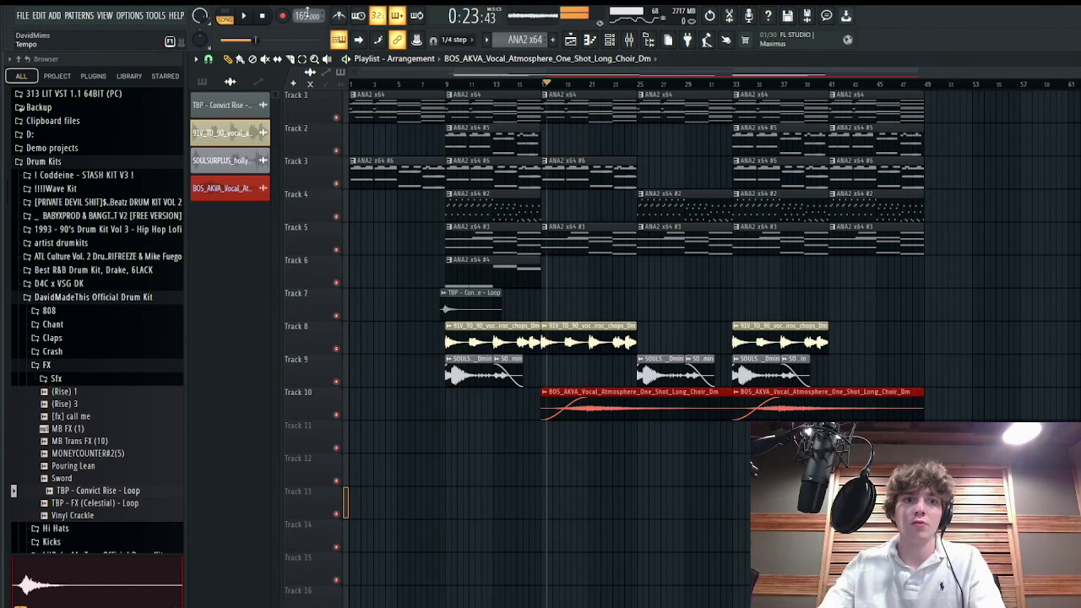
pyautogui.click(263, 16)
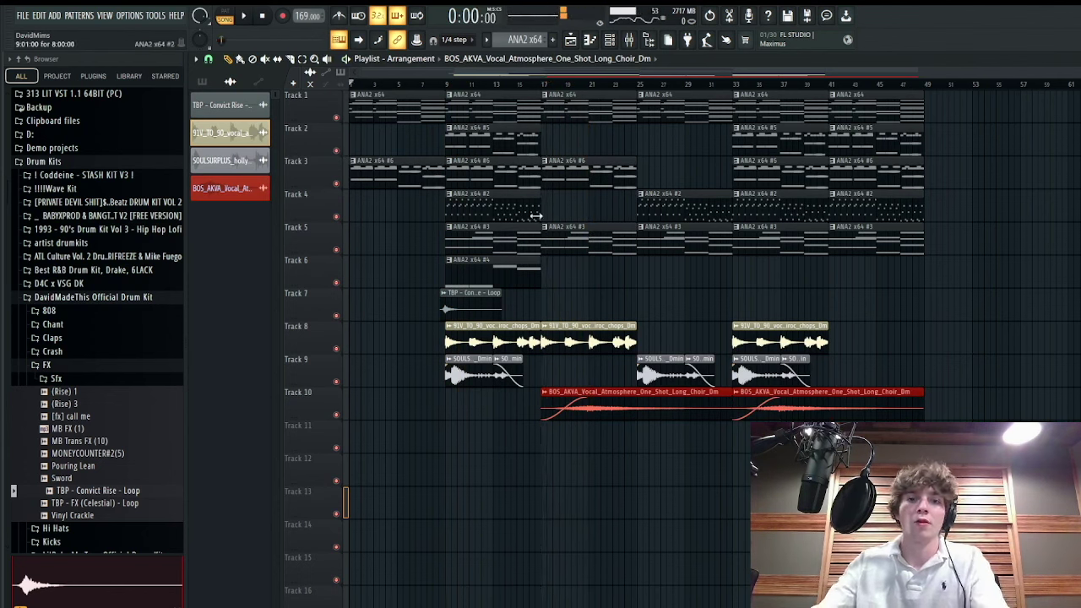
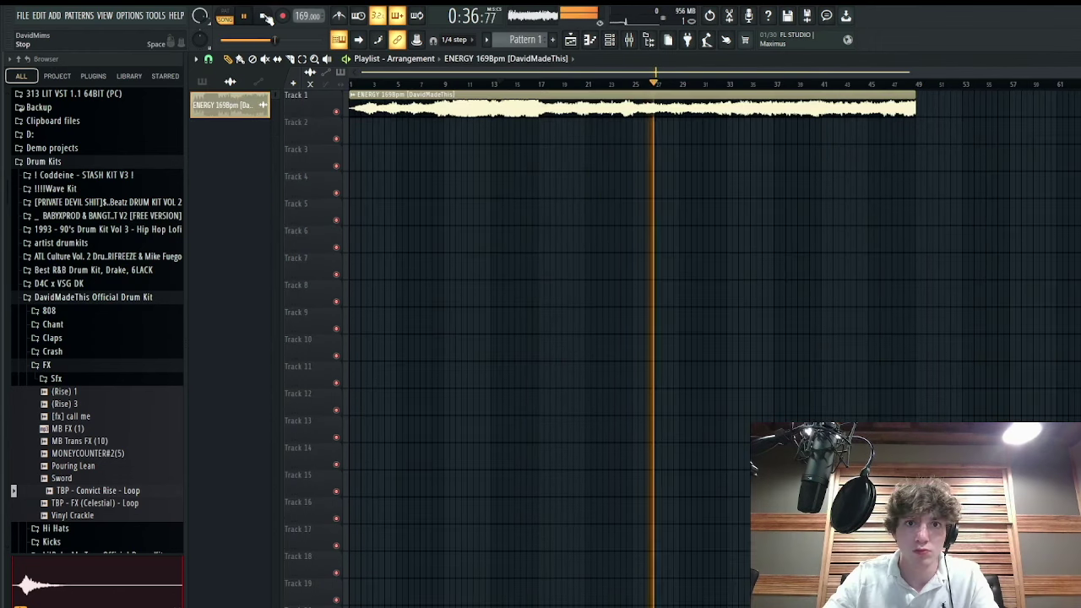
# - Stop the rendered loop's playback, select bars 9 to 17 of the arrangement as the loop range and solo Insert 1 in the mixer
pyautogui.click(261, 17)
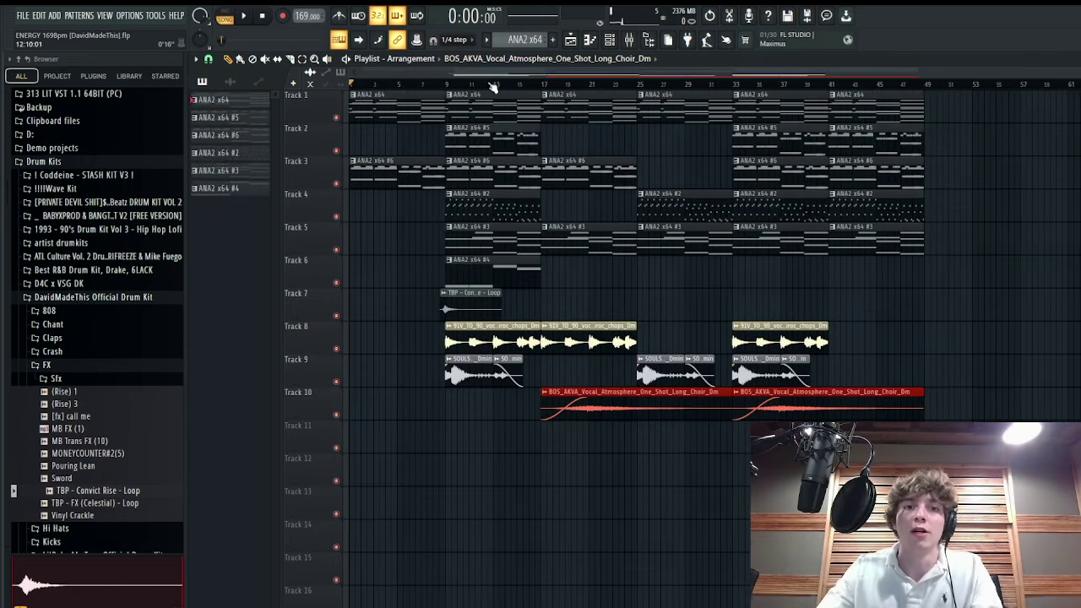
pyautogui.moveTo(449, 89); pyautogui.dragTo(541, 89)
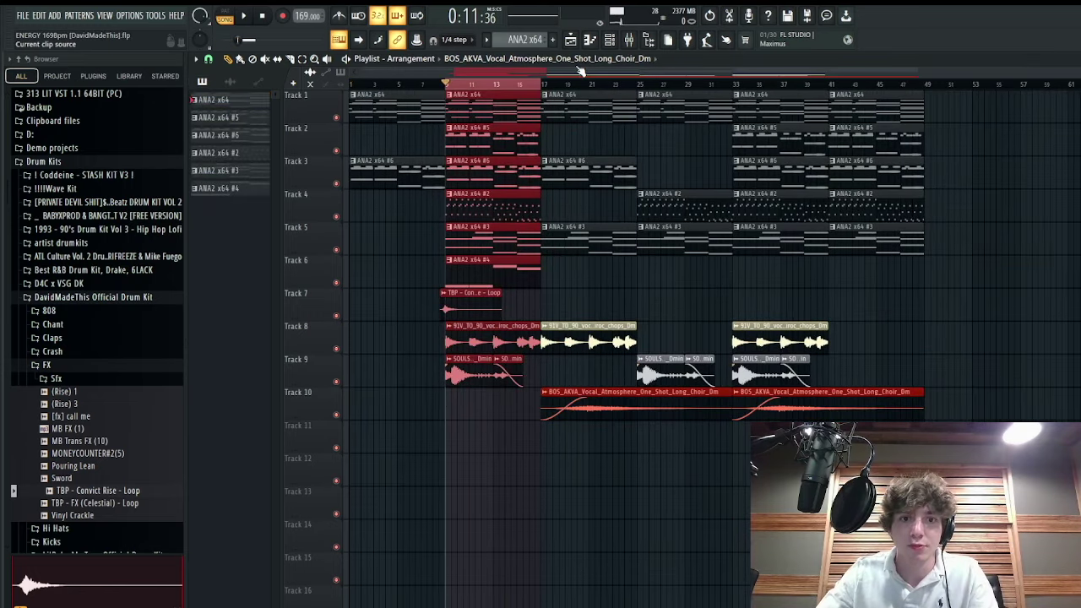
pyautogui.click(629, 41)
pyautogui.rightClick(295, 107)
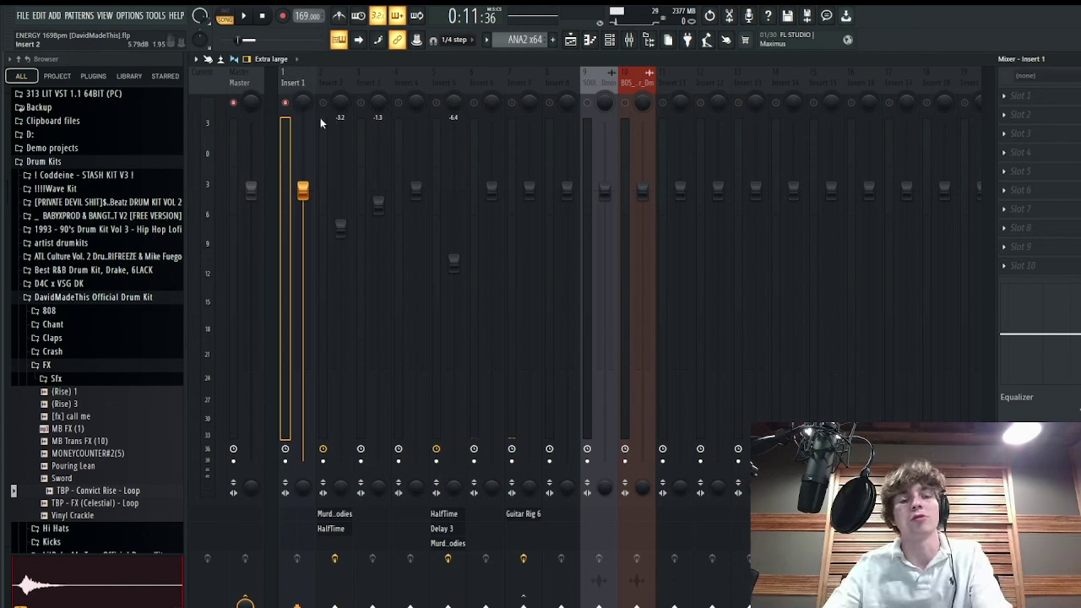
# - Play the selected section and lower Insert 1 to -0.8 dB and Insert 6 to about -2.9 dB
pyautogui.press('space')
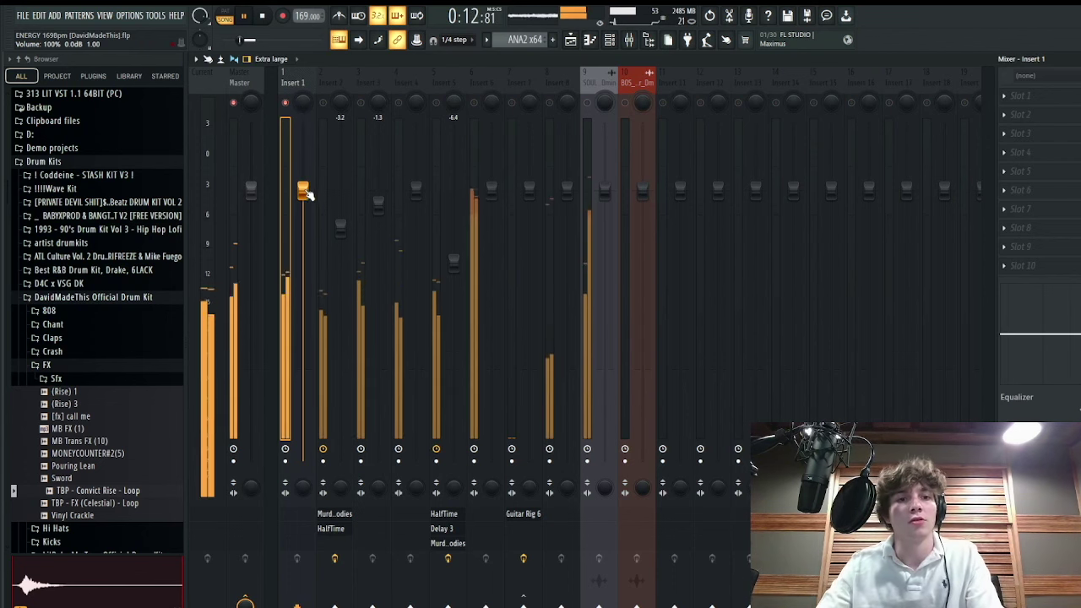
pyautogui.moveTo(310, 195); pyautogui.dragTo(309, 203)
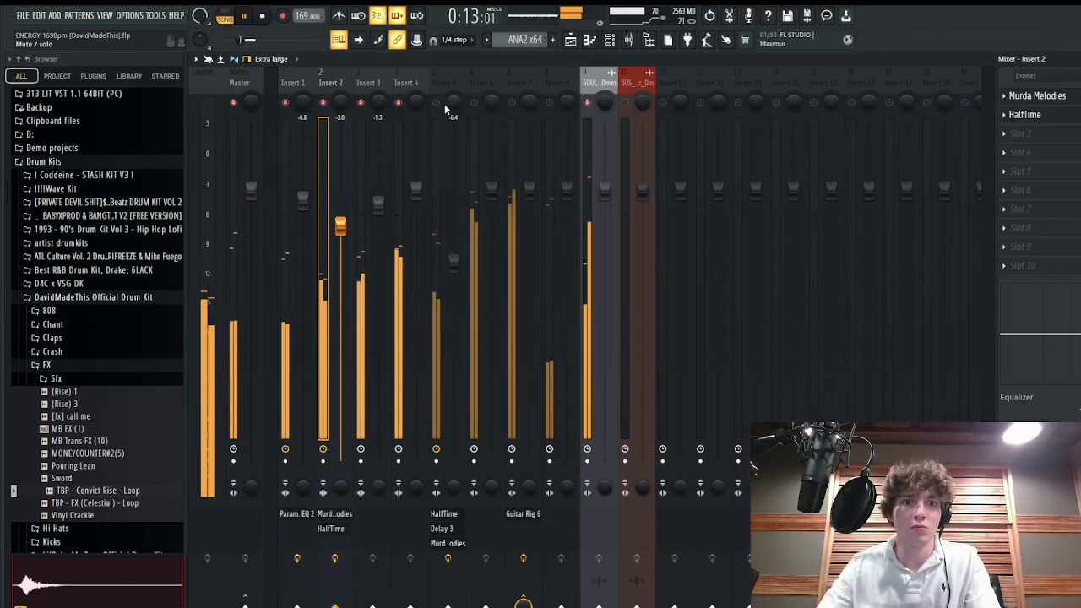
pyautogui.moveTo(491, 188); pyautogui.dragTo(490, 226)
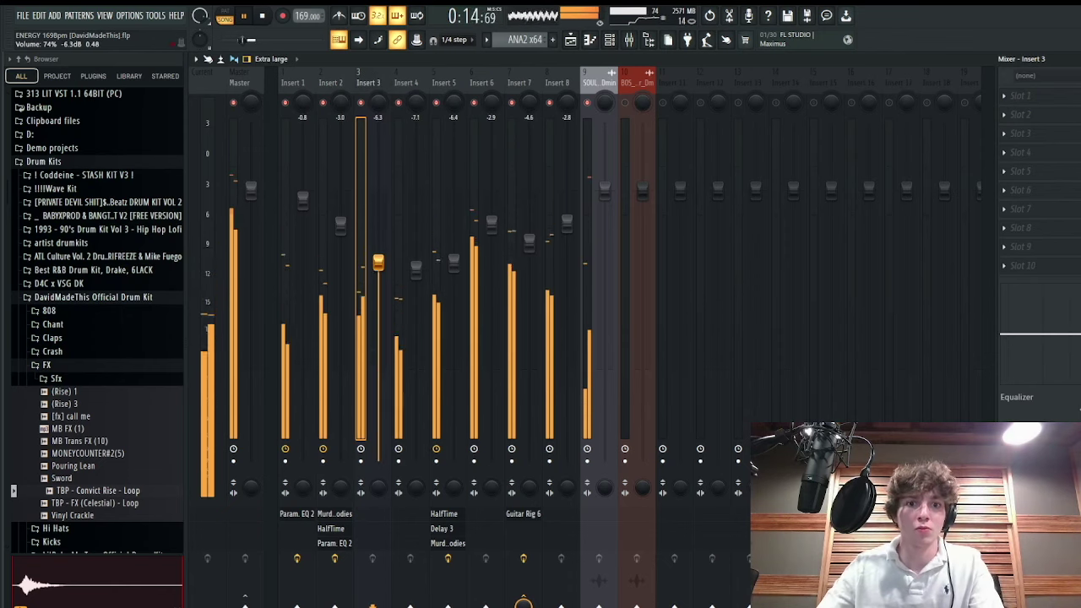
# - Set Insert 3 to -6.1 dB, Insert 6 to -5.5, Insert 7 to -7.0, Insert 5 to -7.9, Insert 4 to -9.6 and Insert 1 to -4.4
pyautogui.moveTo(379, 263); pyautogui.dragTo(378, 259)
pyautogui.moveTo(491, 223); pyautogui.dragTo(491, 253)
pyautogui.moveTo(529, 243); pyautogui.dragTo(529, 268)
pyautogui.moveTo(454, 263); pyautogui.dragTo(453, 277)
pyautogui.moveTo(416, 270); pyautogui.dragTo(416, 296)
pyautogui.moveTo(302, 200); pyautogui.dragTo(303, 241)
pyautogui.click(644, 186)
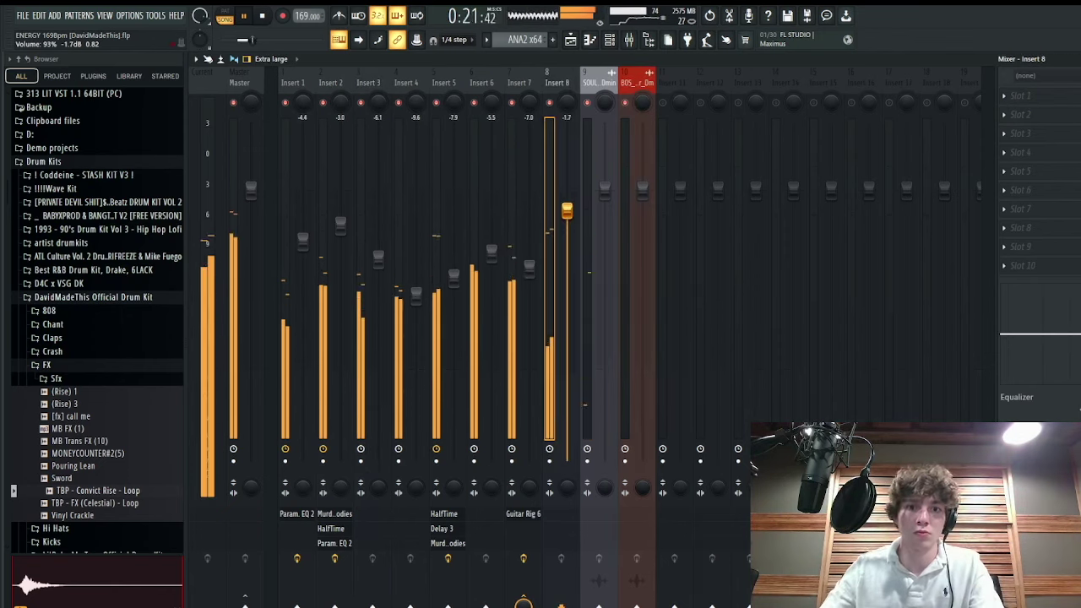
# - Listen to the balanced melody mix with the mixer shown, return to the arrangement and stop playback
pyautogui.click(629, 40)
pyautogui.click(635, 45)
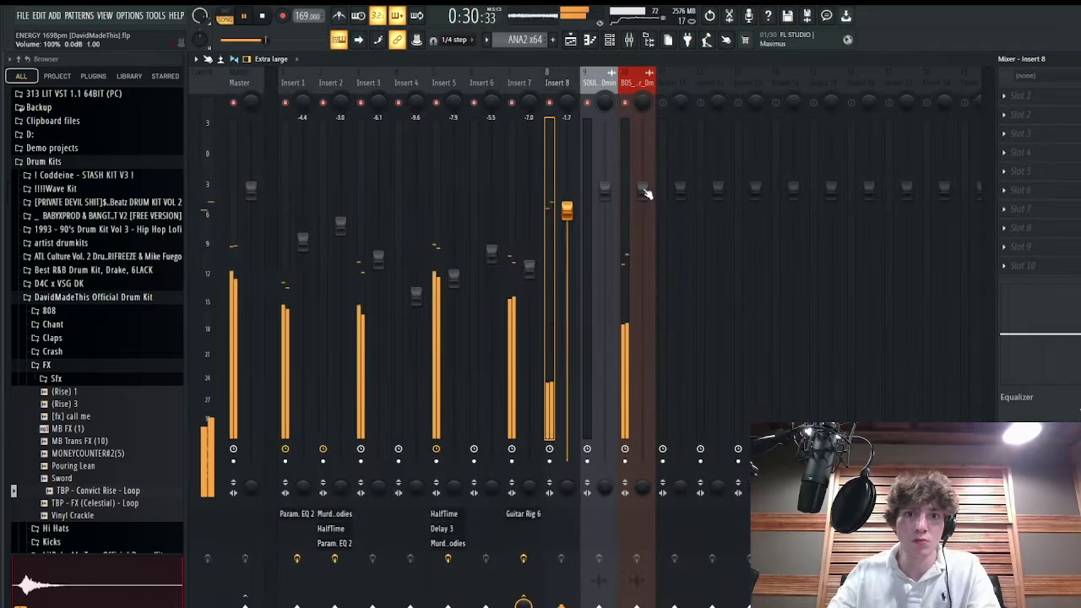
pyautogui.click(581, 49)
pyautogui.press('space')
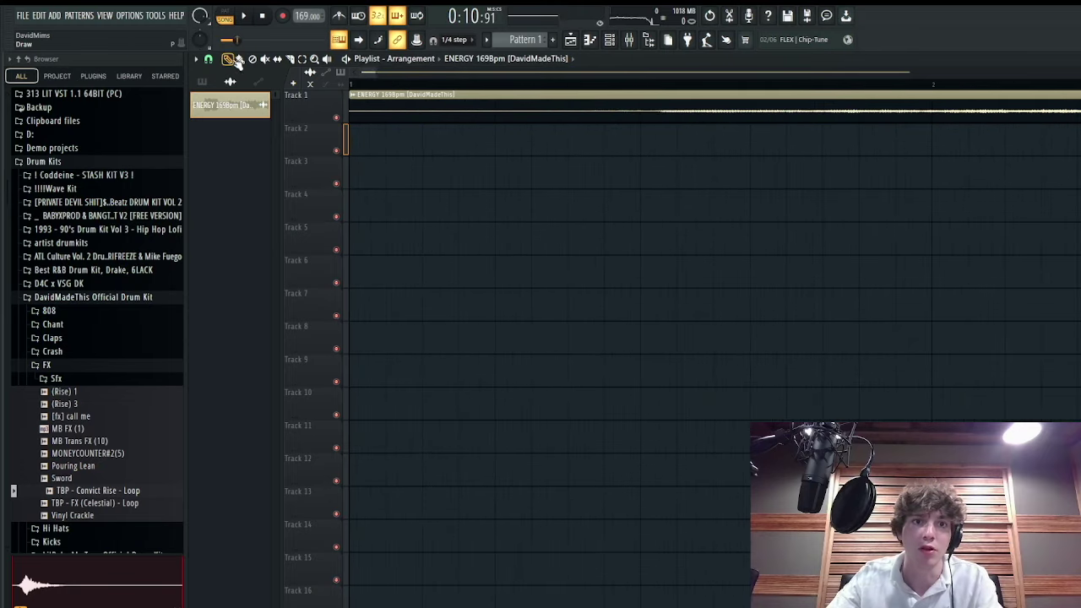
# - Place Pattern 1 on Track 2 from bar 9 to bar 17 under the ENERGY audio clip and select those bars as the loop range
pyautogui.moveTo(353, 114); pyautogui.dragTo(365, 116)
pyautogui.scroll(-10, 579, 181)
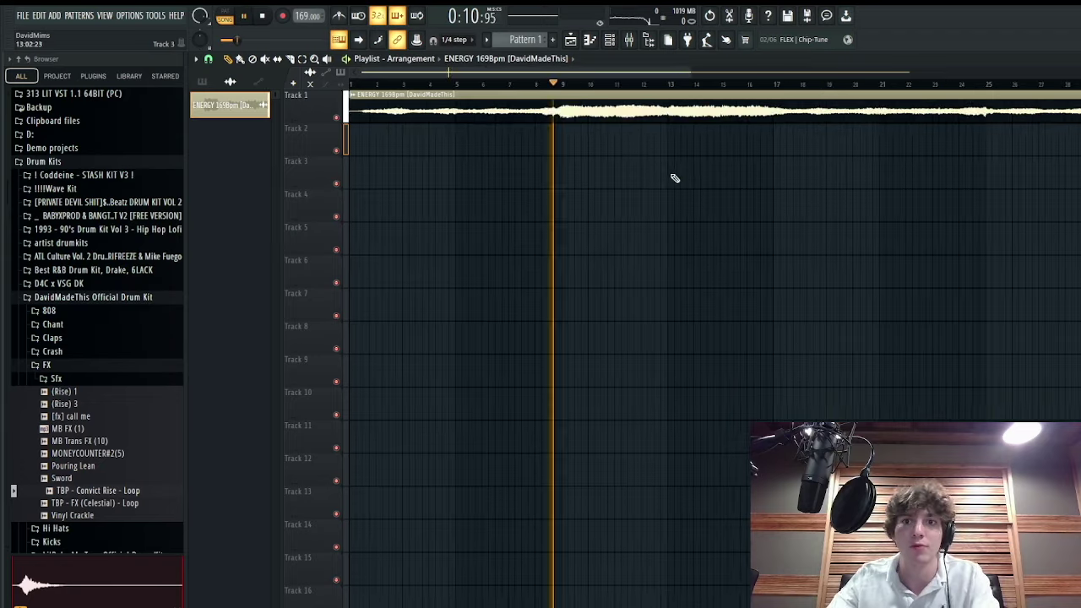
pyautogui.press('space')
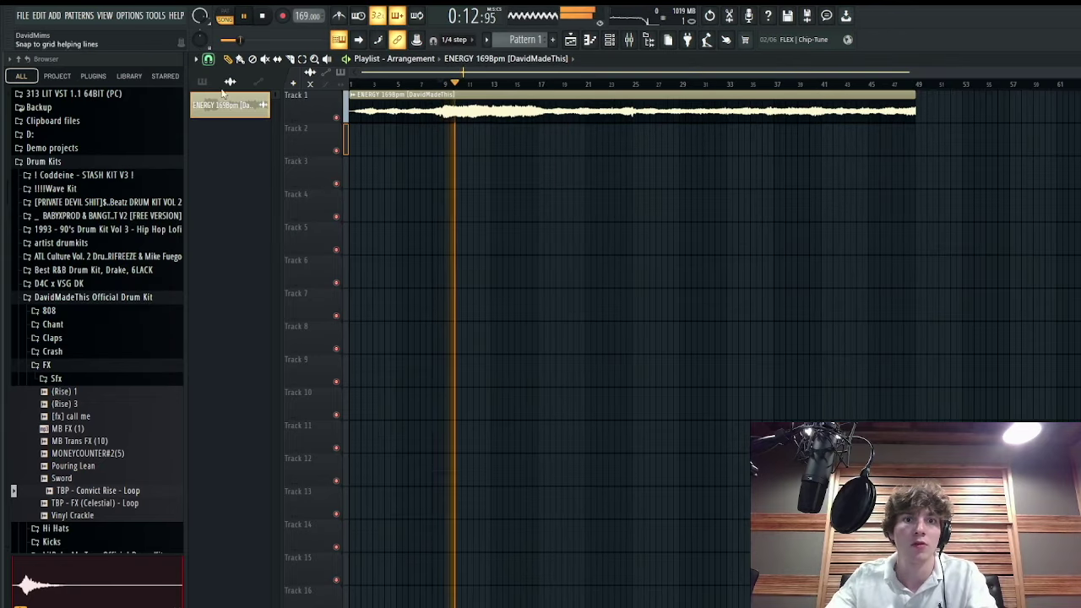
pyautogui.click(552, 39)
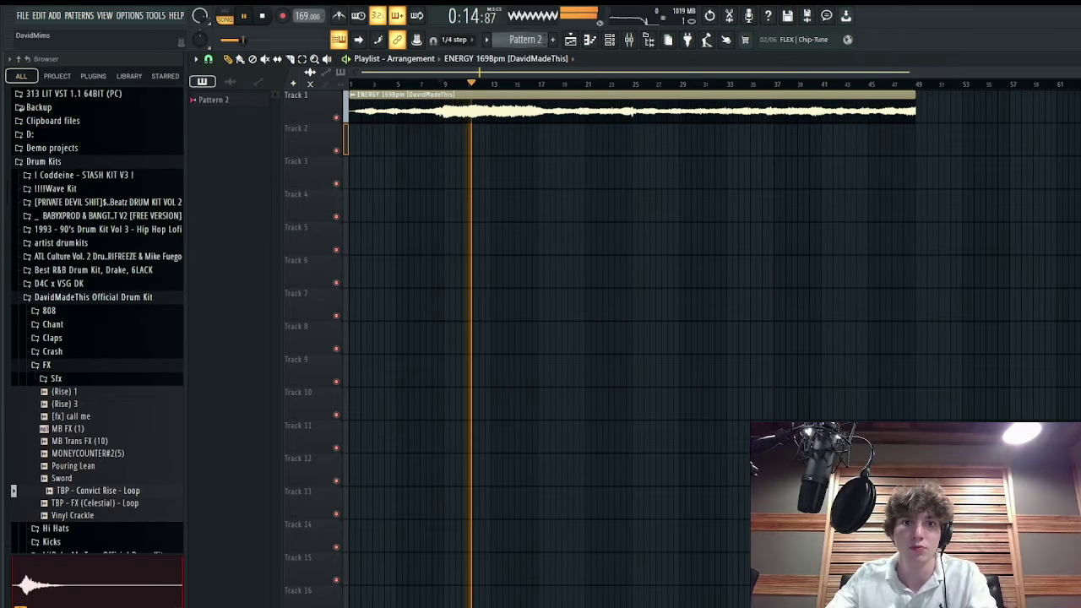
pyautogui.click(444, 140)
pyautogui.moveTo(454, 141); pyautogui.dragTo(538, 145)
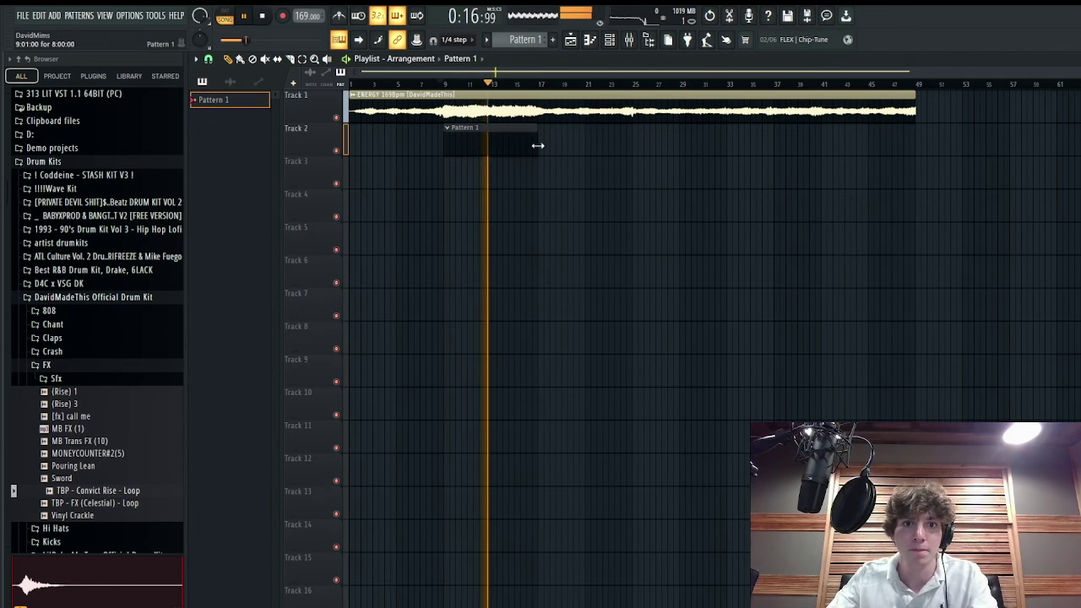
pyautogui.moveTo(538, 84); pyautogui.dragTo(444, 86)
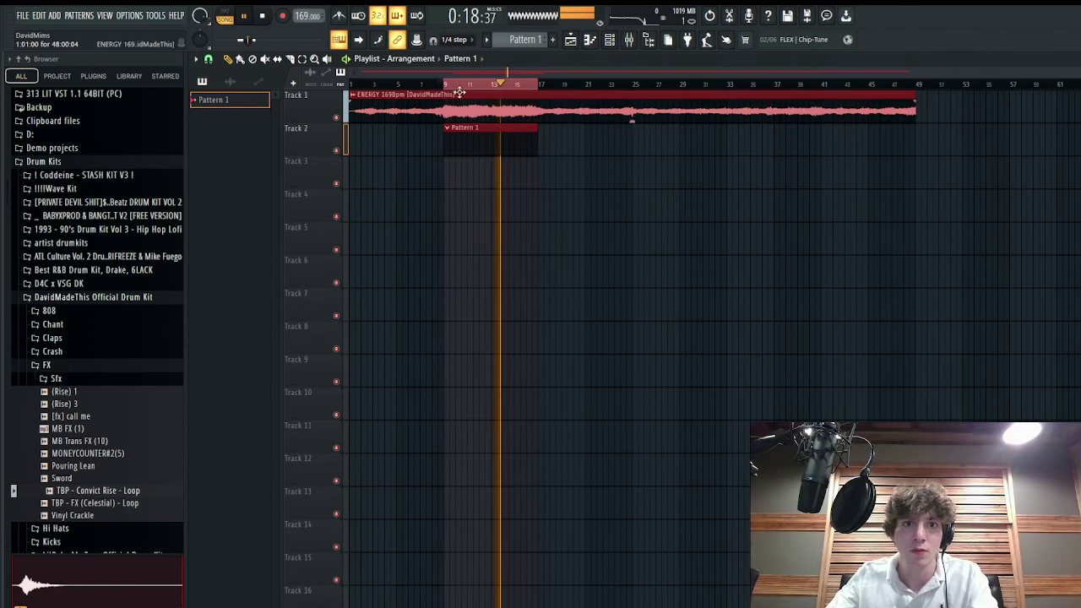
# - Add the 808 [ Spinz ] sample from the Lil Baby Woah folder to the channel rack and open its piano roll
pyautogui.click(591, 41)
pyautogui.click(610, 42)
pyautogui.click(571, 41)
pyautogui.click(566, 112)
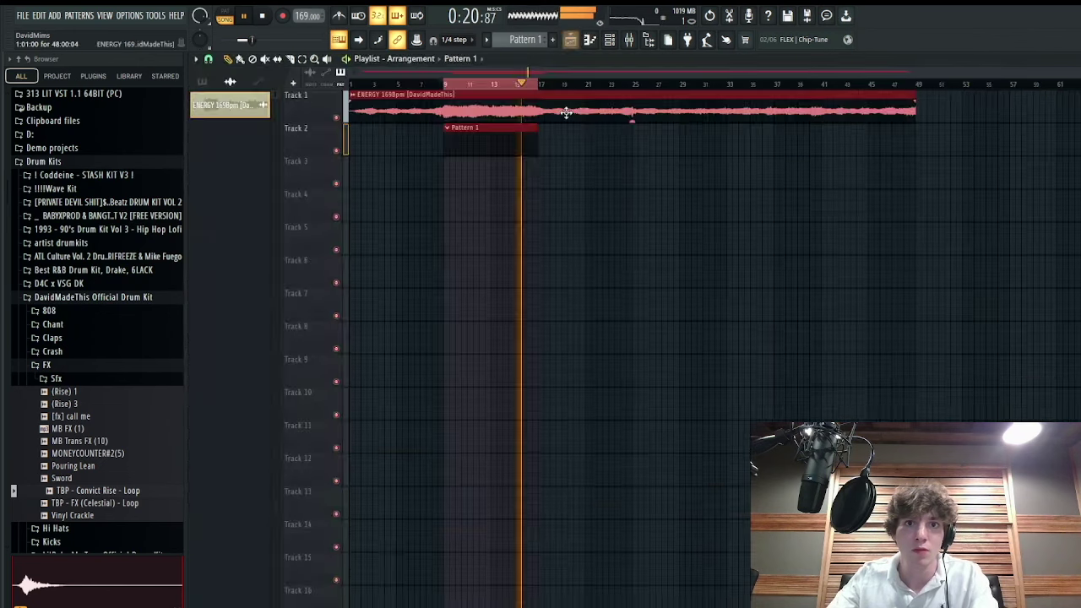
pyautogui.press('space')
pyautogui.doubleClick(566, 112)
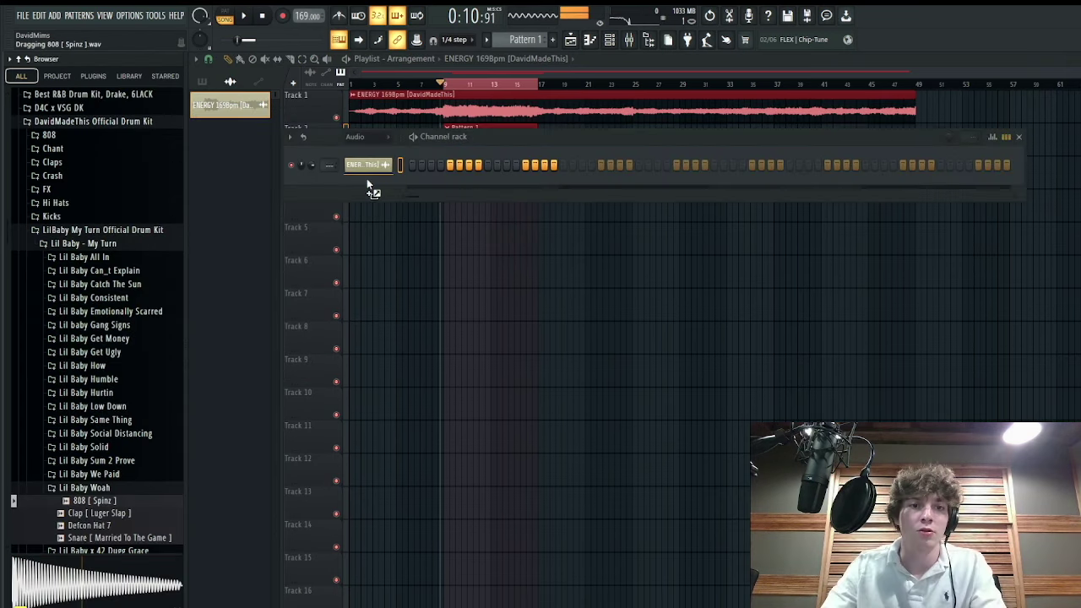
pyautogui.moveTo(366, 178); pyautogui.dragTo(373, 189)
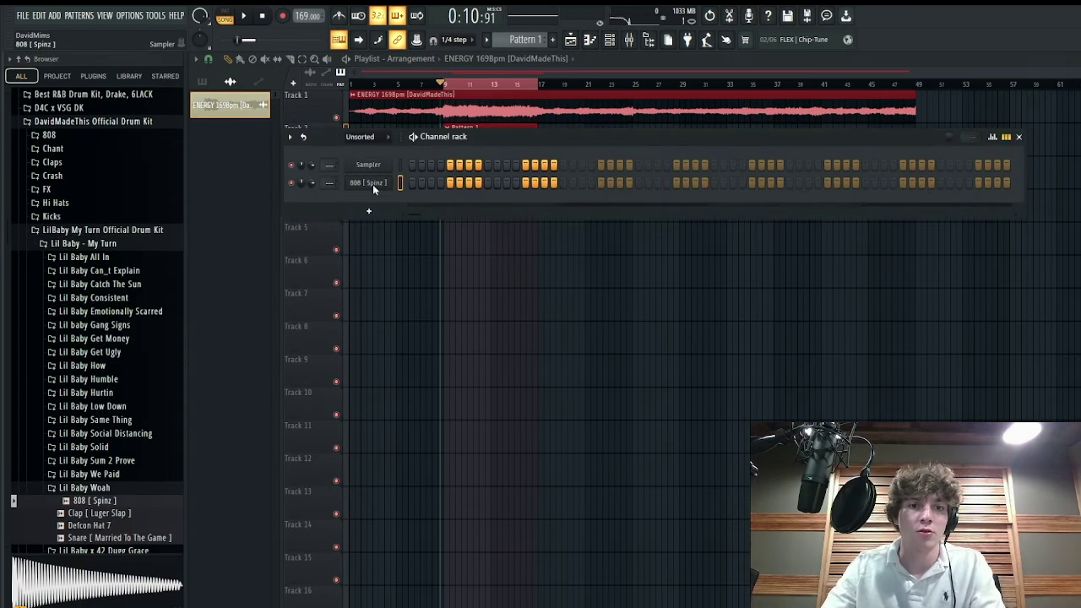
pyautogui.rightClick(370, 183)
pyautogui.click(379, 218)
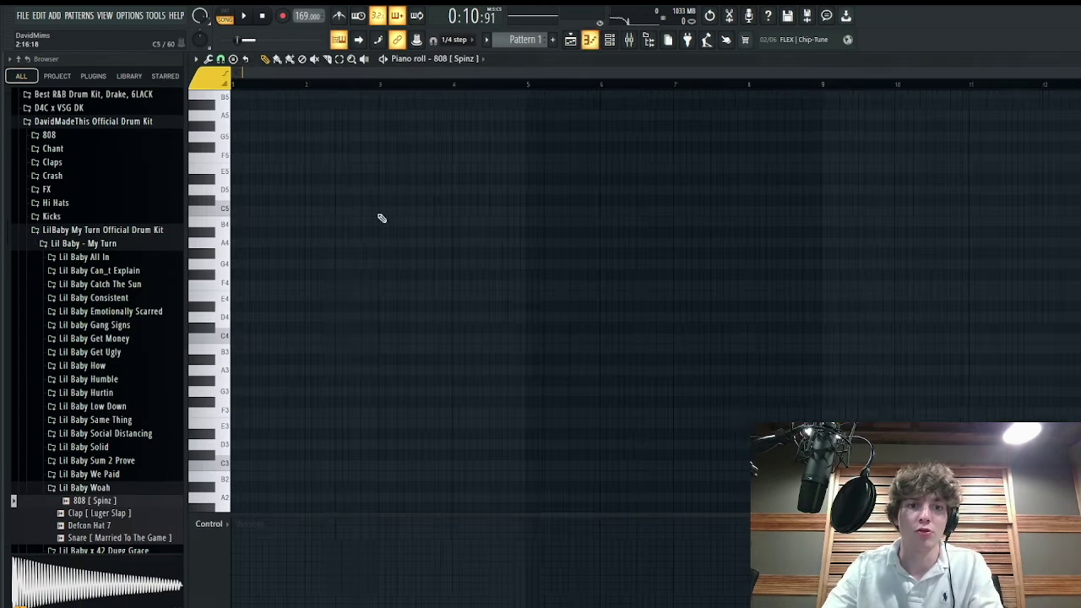
# - Draw a first 808 note at the start of bar 1 and transpose it by octaves up to C7
pyautogui.press('space')
pyautogui.press('space')
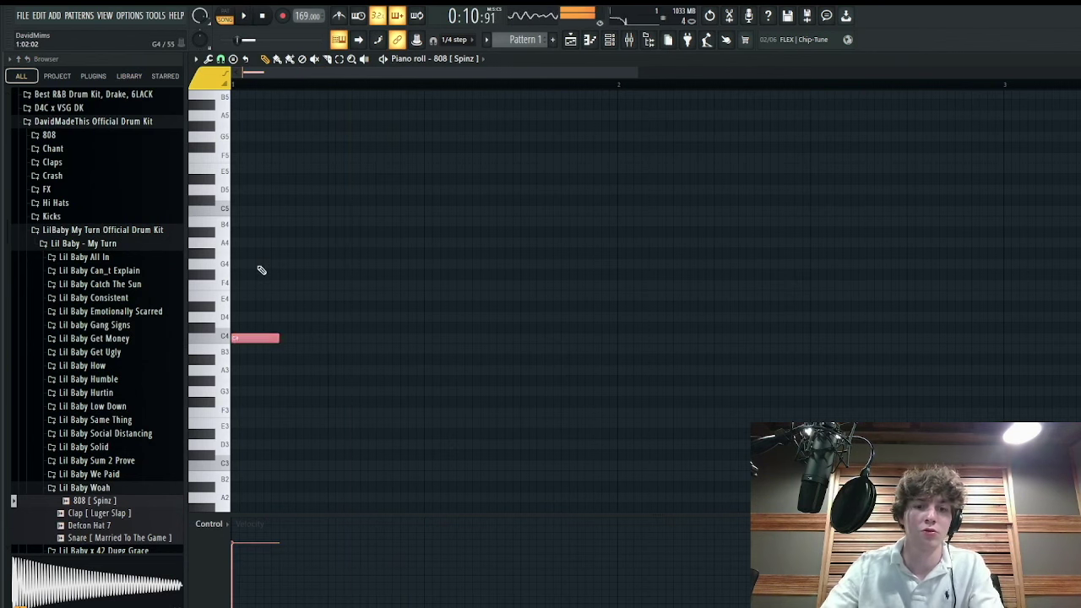
pyautogui.click(608, 42)
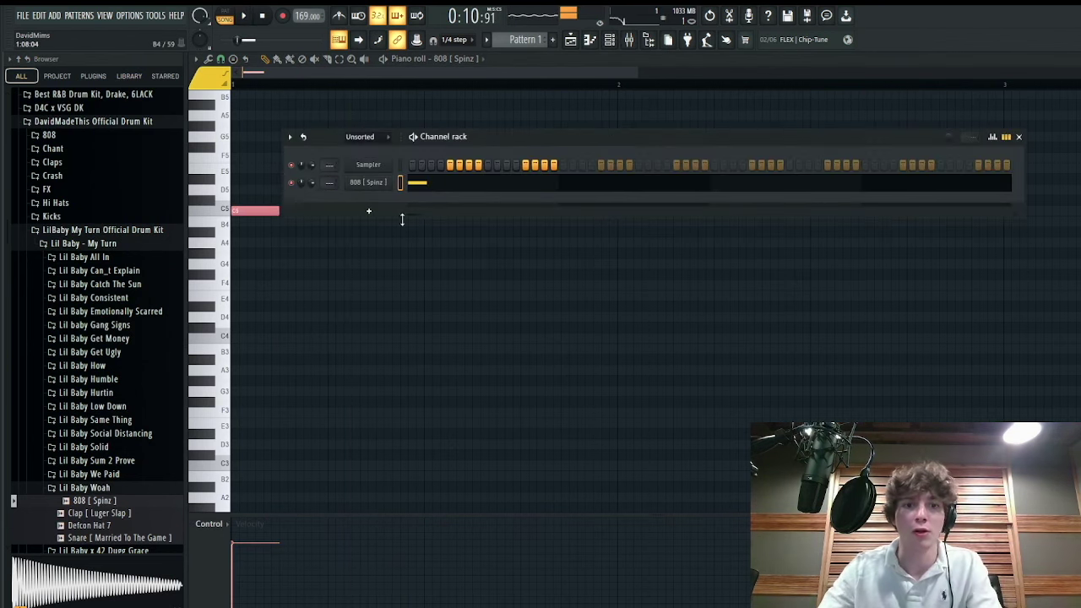
pyautogui.press('F6')
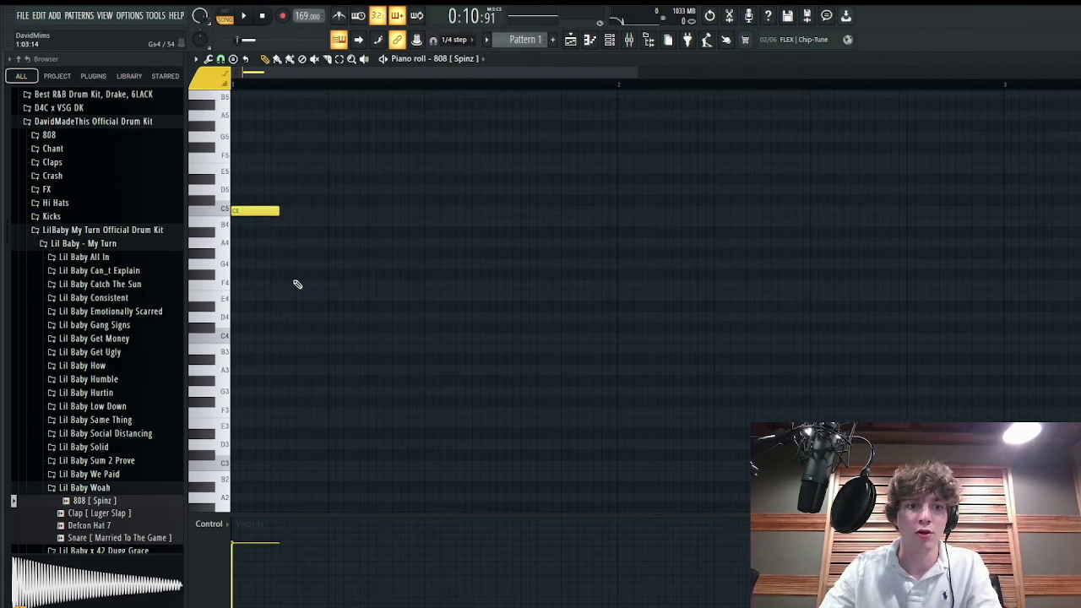
pyautogui.hotkey('ctrl', 'Up')
pyautogui.hotkey('ctrl', 'Up')
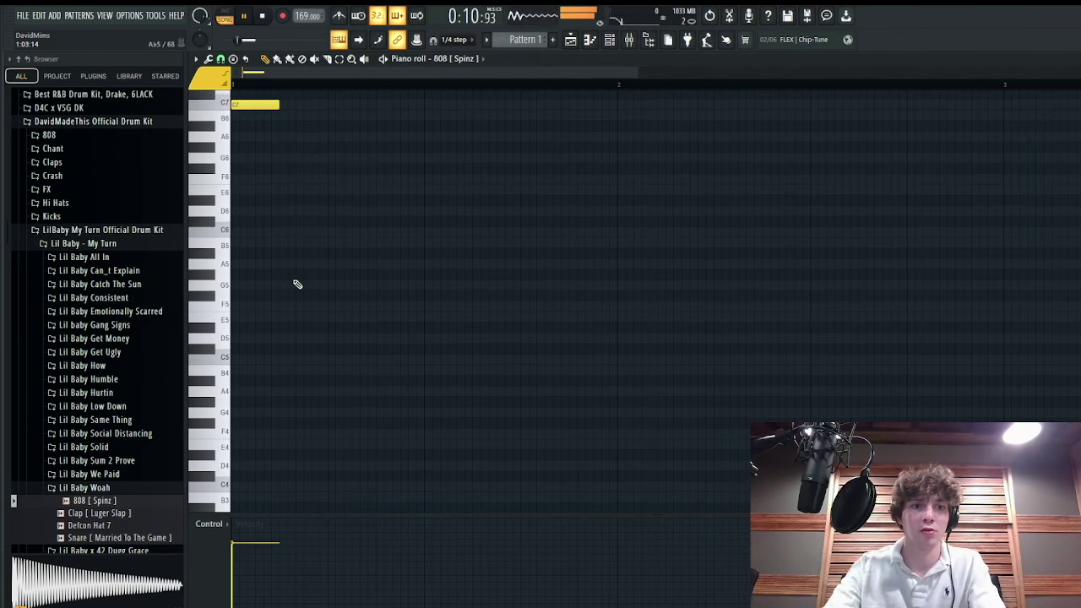
# - Place nine more short C7 notes across bars 1 to 4 to build the 808 rhythm
pyautogui.scroll(3, 287, 136)
pyautogui.click(379, 234)
pyautogui.click(524, 234)
pyautogui.click(716, 234)
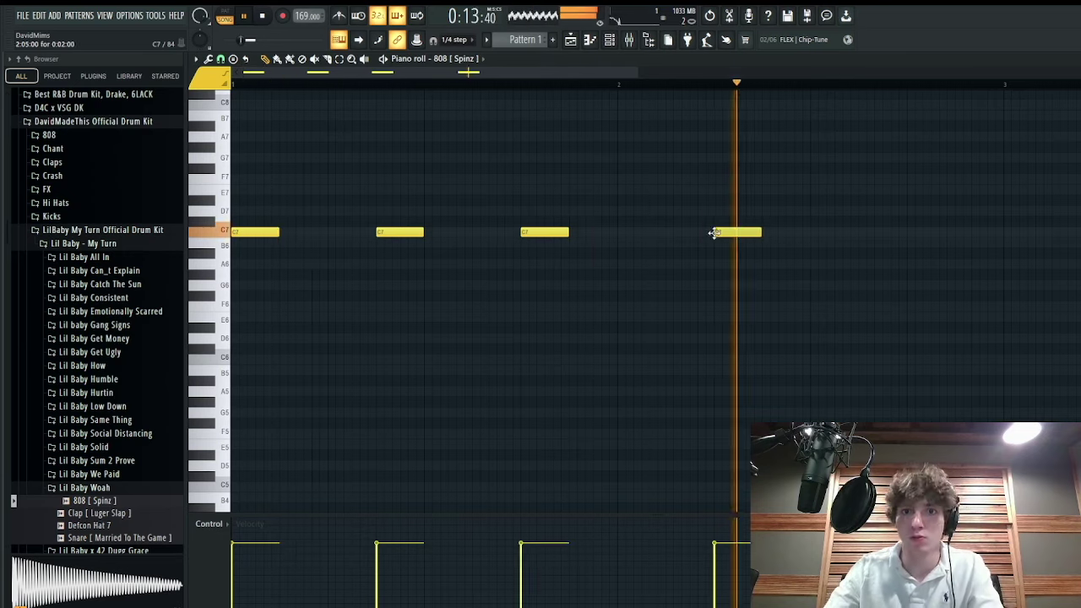
pyautogui.click(862, 234)
pyautogui.scroll(-1, 862, 234)
pyautogui.click(788, 234)
pyautogui.click(892, 235)
pyautogui.scroll(-1, 893, 235)
pyautogui.click(735, 236)
pyautogui.click(832, 234)
pyautogui.moveTo(896, 226); pyautogui.dragTo(897, 234)
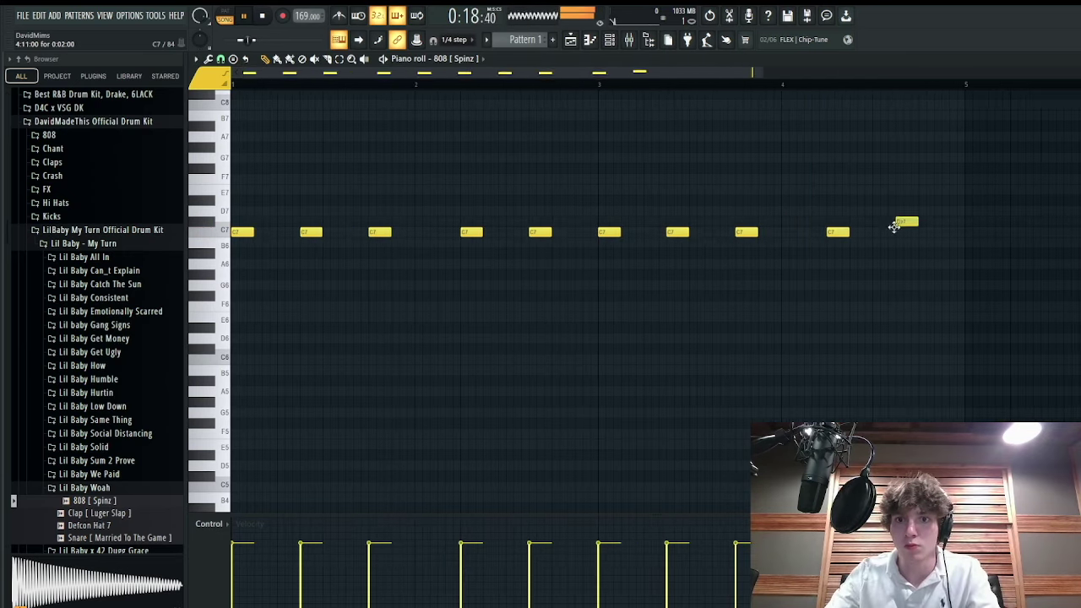
# - Duplicate the four-bar 808 phrase into bars 5 to 8 and transpose the copy upward
pyautogui.scroll(-1, 897, 233)
pyautogui.hotkey('ctrl', 'a')
pyautogui.hotkey('ctrl', 'b')
pyautogui.hotkey('shift', 'Up')
pyautogui.hotkey('shift', 'Up')
pyautogui.hotkey('shift', 'Up')
pyautogui.hotkey('shift', 'Up')
pyautogui.hotkey('shift', 'Up')
pyautogui.hotkey('shift', 'Up')
pyautogui.click(769, 86)
pyautogui.hotkey('shift', 'Up')
pyautogui.click(769, 85)
# - Adjust the copied notes to A♭7 in bars 5 and 6 and G7 in bars 7 and 8
pyautogui.scroll(-3, 765, 161)
pyautogui.moveTo(838, 183); pyautogui.dragTo(684, 165)
pyautogui.hotkey('shift', 'Down')
pyautogui.hotkey('shift', 'Down')
pyautogui.click(525, 84)
pyautogui.hotkey('shift', 'Up')
pyautogui.hotkey('shift', 'Up')
pyautogui.hotkey('shift', 'Up')
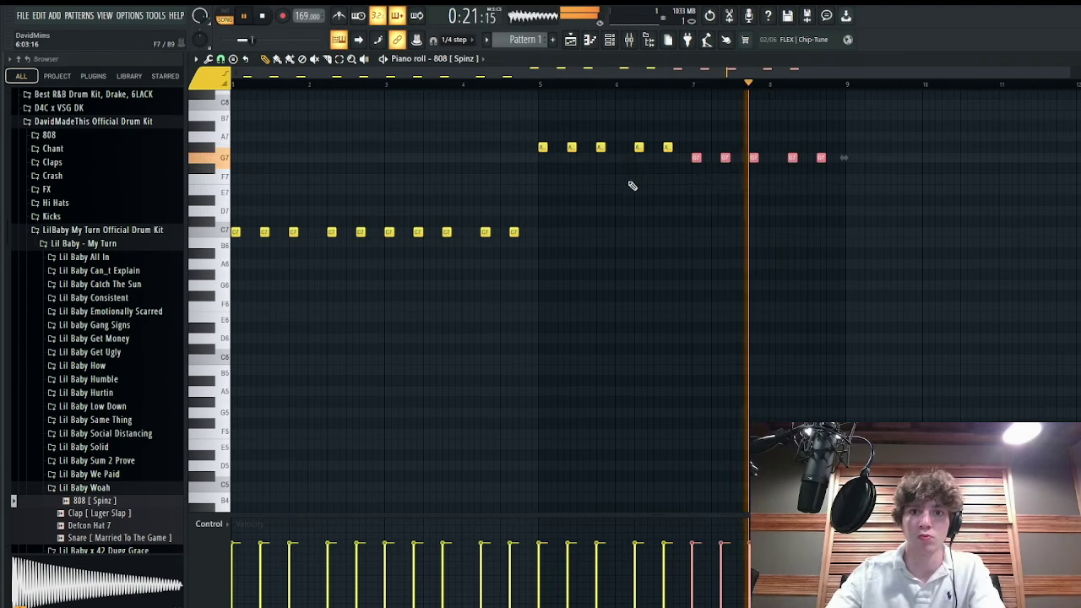
# - Extend all 808 notes to meet each other with legato and add an extra C7 note late in bar 1
pyautogui.keyDown('ctrl'); pyautogui.click(493, 277); pyautogui.keyUp('ctrl')
pyautogui.hotkey('ctrl', 'l')
pyautogui.scroll(3, 278, 254)
pyautogui.click(373, 233)
pyautogui.press('space')
pyautogui.scroll(-3, 397, 265)
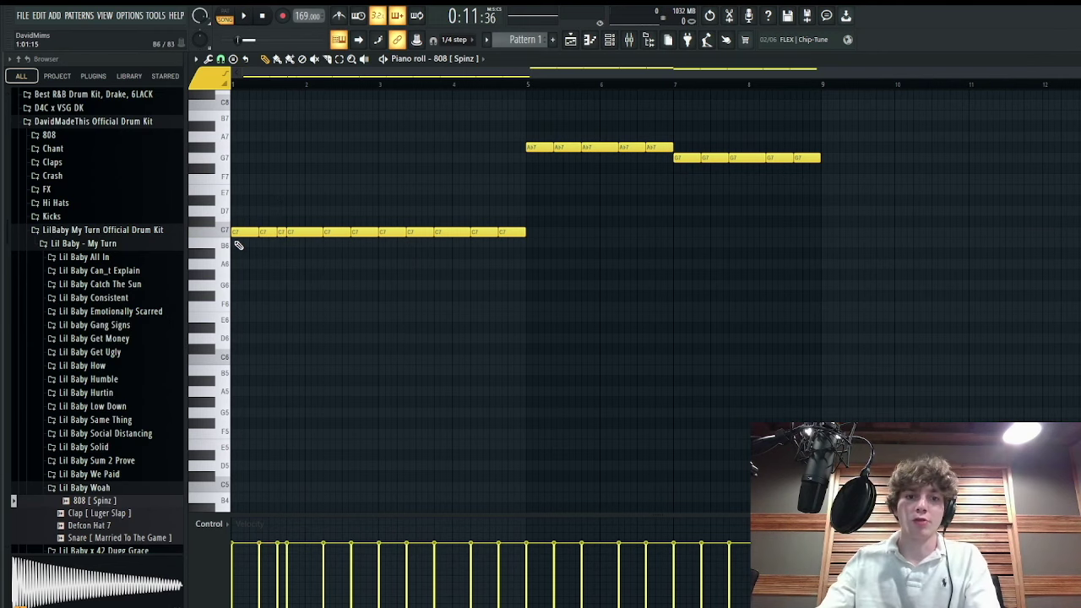
# - Add short C7 notes in bar 2 to form a quick 808 roll, trimming the roll's notes
pyautogui.scroll(5, 266, 251)
pyautogui.click(439, 221)
pyautogui.moveTo(438, 221); pyautogui.dragTo(434, 234)
pyautogui.press('space')
pyautogui.press('space')
pyautogui.scroll(3, 434, 235)
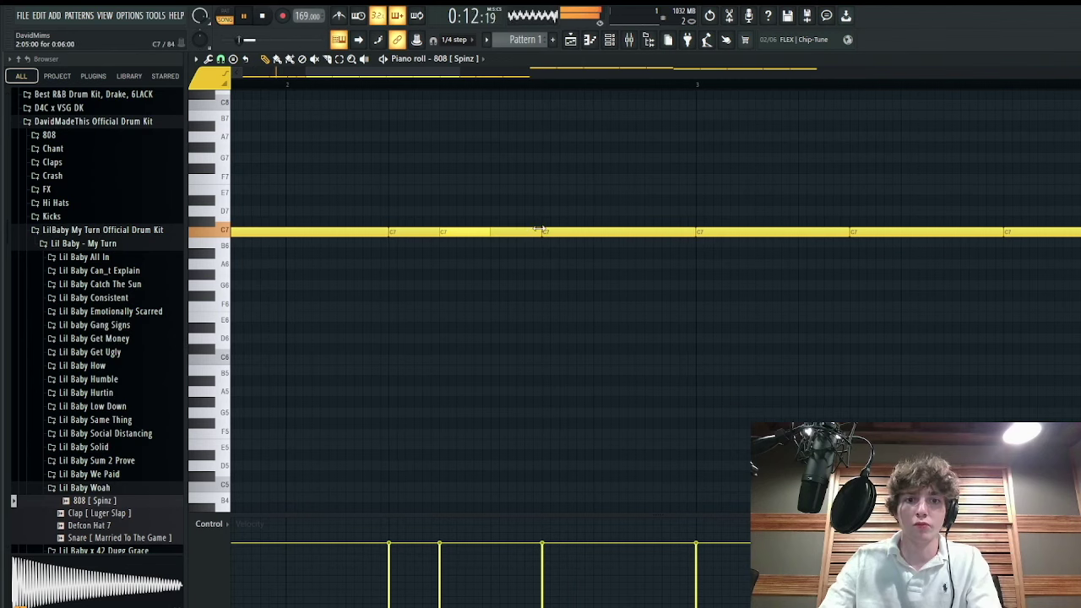
pyautogui.click(408, 244)
pyautogui.click(426, 230)
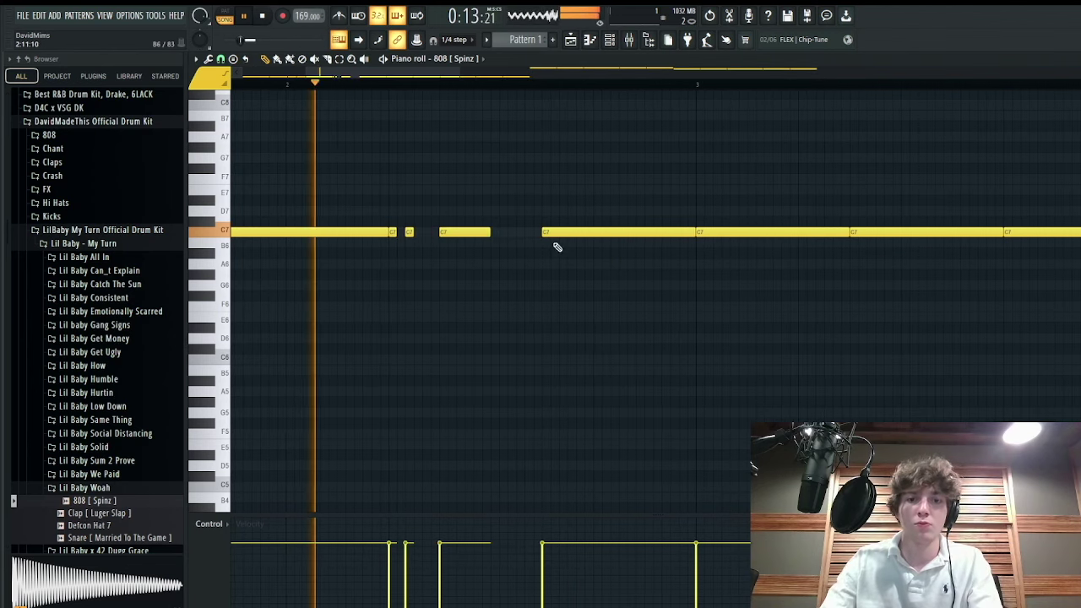
# - Add C7 notes just before and just after the start of bar 3 and close the gaps with legato
pyautogui.scroll(-3, 647, 236)
pyautogui.scroll(-2, 528, 269)
pyautogui.press('space')
pyautogui.press('space')
pyautogui.scroll(4, 452, 235)
pyautogui.click(467, 244)
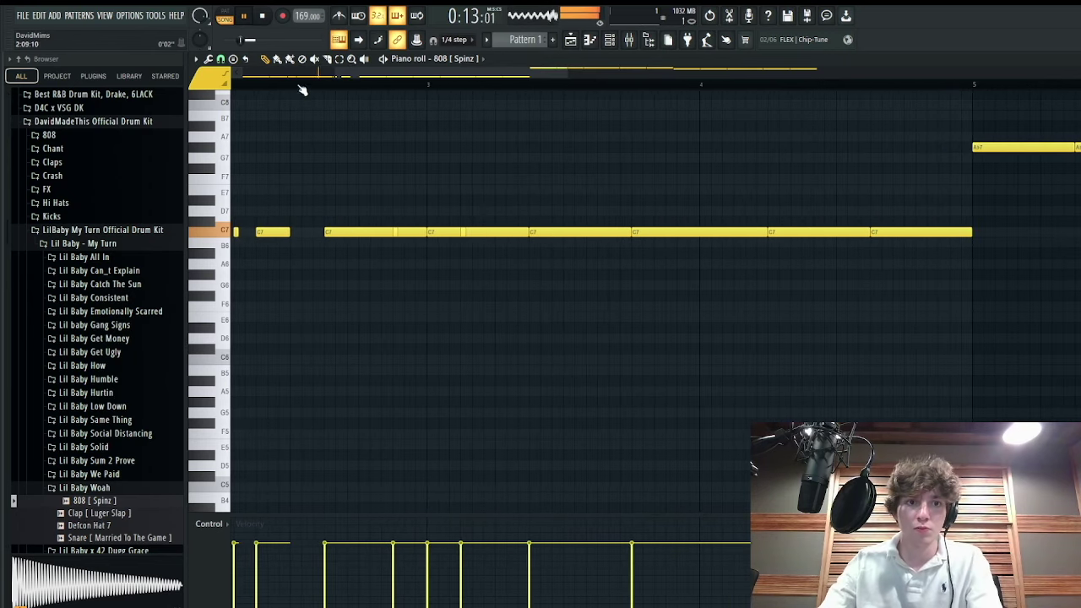
pyautogui.hotkey('ctrl', 'l')
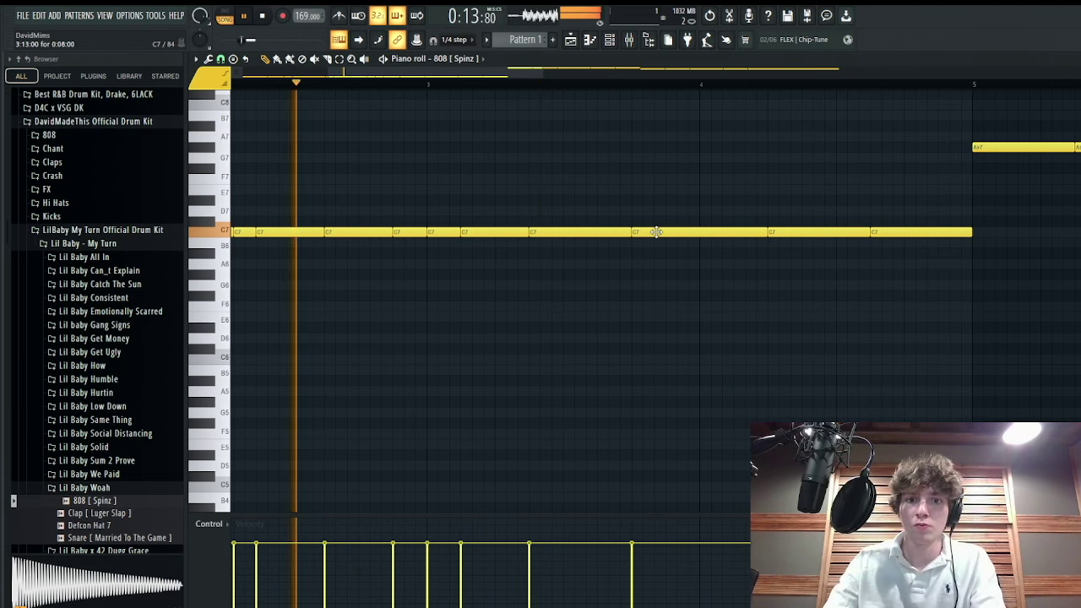
# - Shift the C7 note before bar 4 two steps later, then add a short C7 note at the end of bar 4 with legato lengths
pyautogui.moveTo(657, 232); pyautogui.dragTo(692, 233)
pyautogui.scroll(-3, 714, 228)
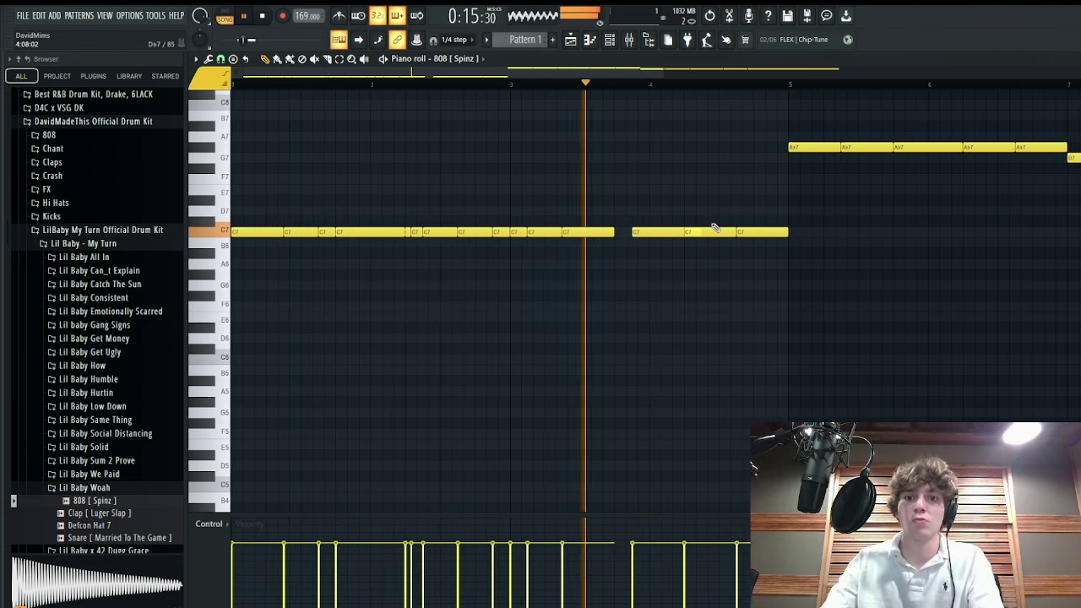
pyautogui.scroll(3, 711, 228)
pyautogui.moveTo(808, 232); pyautogui.dragTo(823, 234)
pyautogui.moveTo(892, 258); pyautogui.dragTo(658, 223)
pyautogui.hotkey('ctrl', 'l')
pyautogui.rightClick(652, 176)
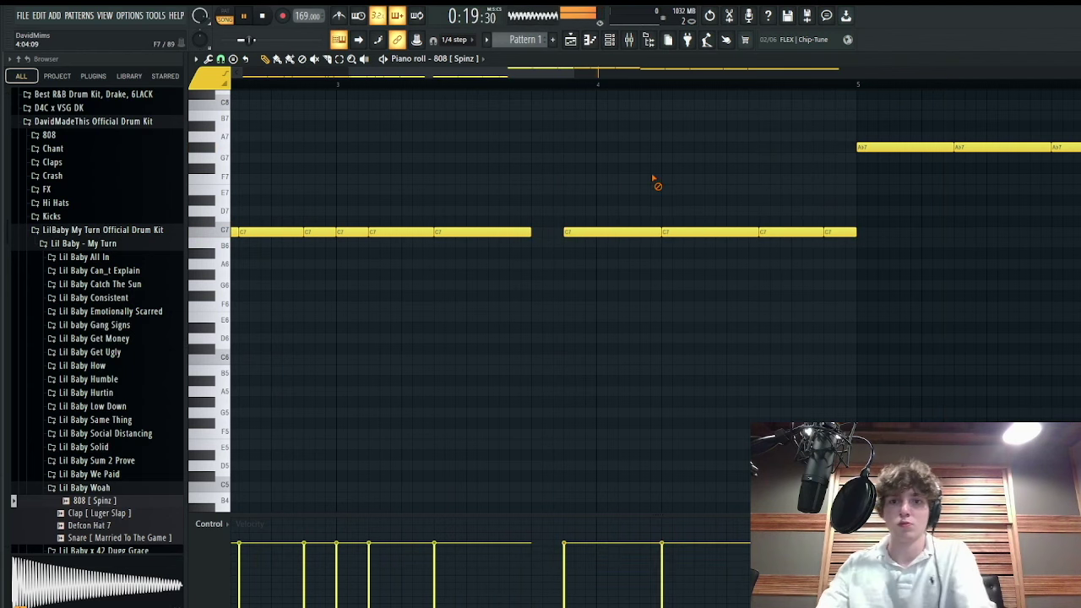
# - Add extra A♭7 notes to the 808 line in bars 5 and 6 and extend them with legato
pyautogui.scroll(-5, 736, 196)
pyautogui.scroll(1, 583, 89)
pyautogui.click(574, 85)
pyautogui.scroll(3, 663, 145)
pyautogui.click(647, 117)
pyautogui.moveTo(646, 117); pyautogui.dragTo(700, 146)
pyautogui.press('space')
pyautogui.press('space')
pyautogui.moveTo(773, 171); pyautogui.dragTo(658, 132)
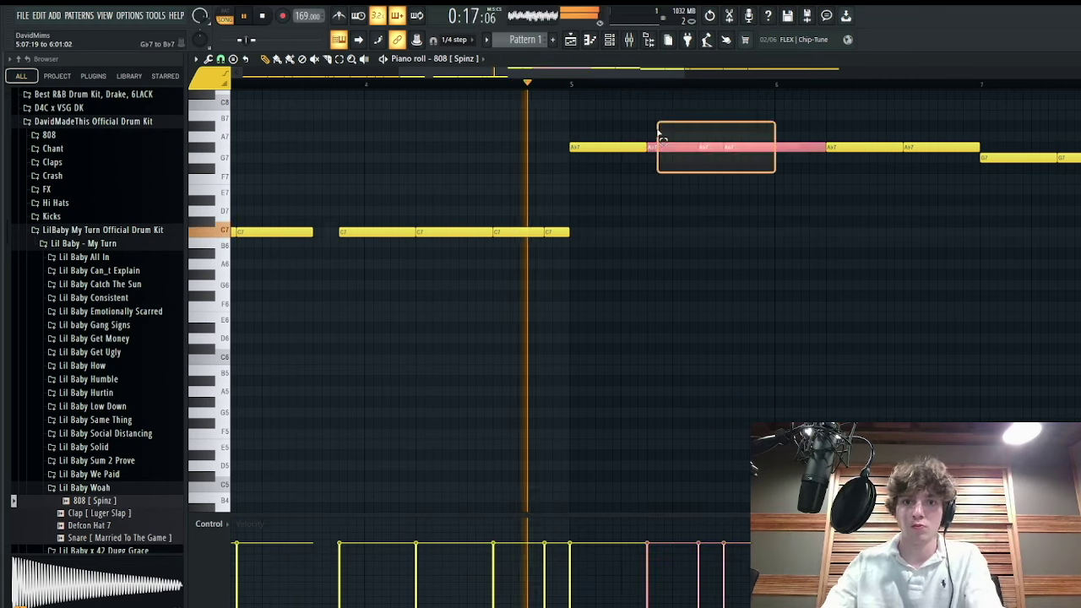
pyautogui.press('space')
pyautogui.press('space')
pyautogui.scroll(-1, 662, 140)
pyautogui.moveTo(726, 165); pyautogui.dragTo(569, 142)
pyautogui.hotkey('ctrl', 'l')
# - Drop two groups of selected 808 notes near the end of the phrase by one octave
pyautogui.scroll(1, 717, 143)
pyautogui.moveTo(755, 173); pyautogui.dragTo(717, 140)
pyautogui.hotkey('ctrl', 'Down')
pyautogui.moveTo(772, 286)
pyautogui.mouseDown()
pyautogui.moveTo(696, 285)
pyautogui.moveTo(775, 284)
pyautogui.mouseUp()
pyautogui.scroll(-1, 776, 173)
pyautogui.scroll(1, 719, 168)
pyautogui.moveTo(729, 158); pyautogui.dragTo(700, 160)
pyautogui.hotkey('ctrl', 'Down')
# - Duplicate the selected short low 808 notes three times toward the end of the pattern
pyautogui.scroll(1, 731, 282)
pyautogui.moveTo(813, 285); pyautogui.dragTo(731, 282)
pyautogui.hotkey('ctrl', 'b')
pyautogui.hotkey('ctrl', 'b')
pyautogui.hotkey('ctrl', 'b')
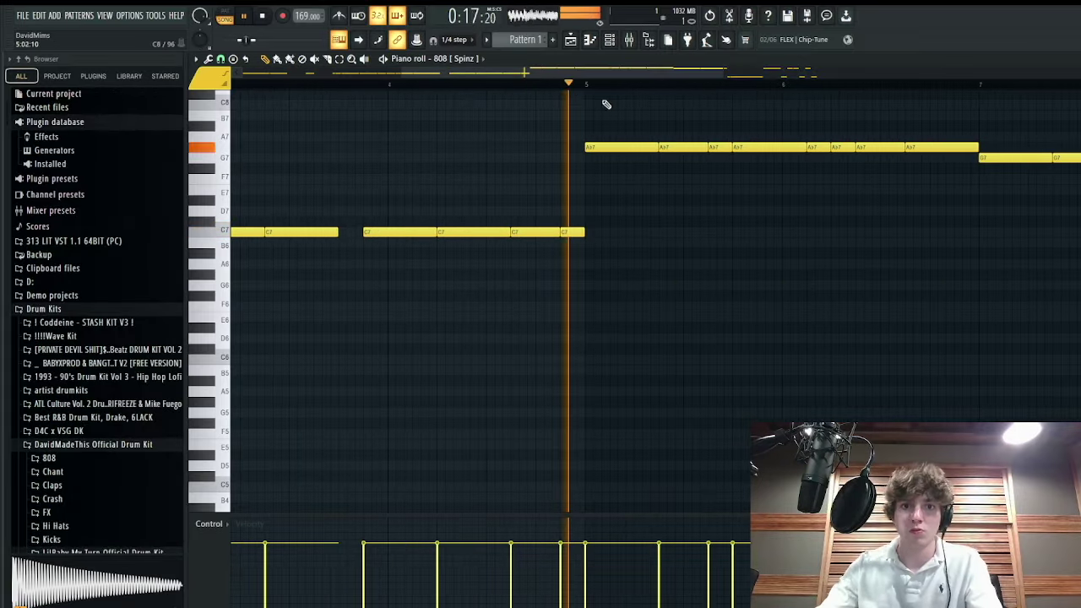
pyautogui.click(772, 149)
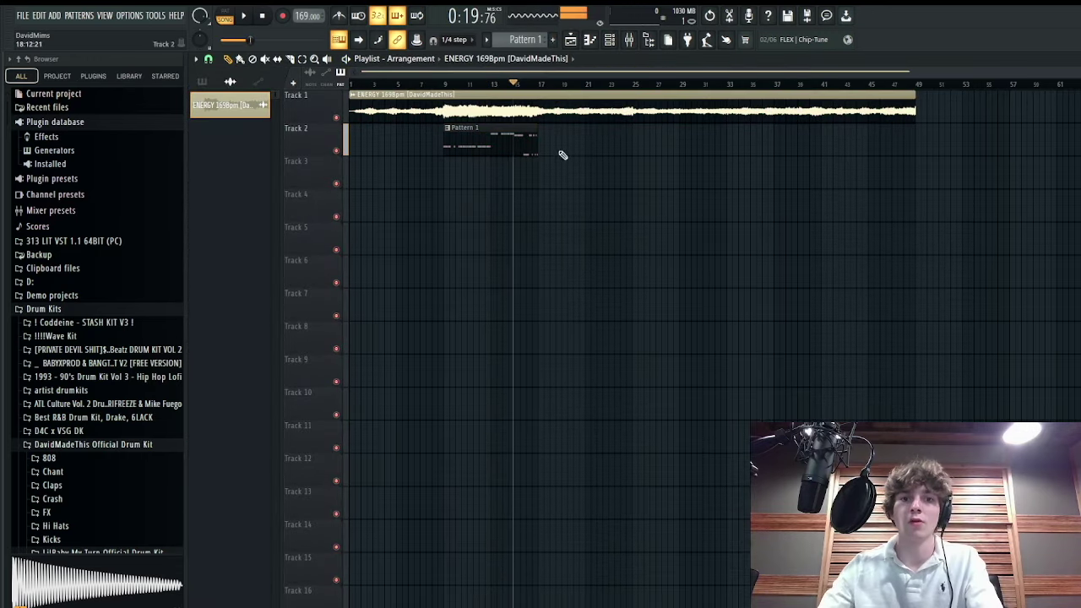
# - Move the Pattern 1 clip to bar 17 on Track 2, duplicate it three times and select bars 17 to 49 as the loop range
pyautogui.moveTo(504, 149); pyautogui.dragTo(592, 149)
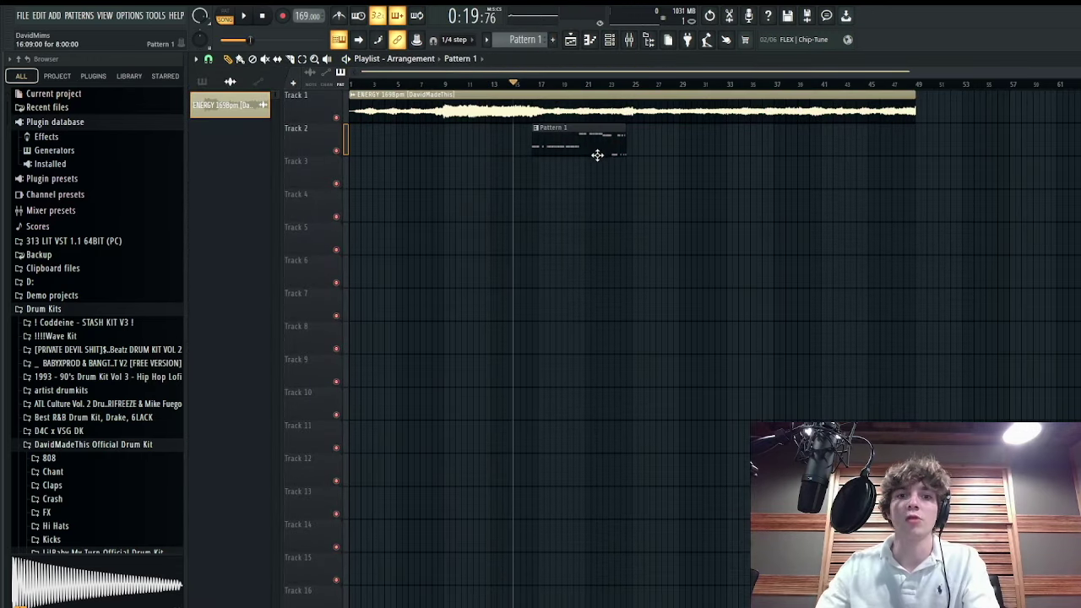
pyautogui.moveTo(693, 149); pyautogui.dragTo(551, 147)
pyautogui.hotkey('ctrl', 'b')
pyautogui.hotkey('ctrl', 'b')
pyautogui.hotkey('ctrl', 'b')
pyautogui.rightClick(771, 245)
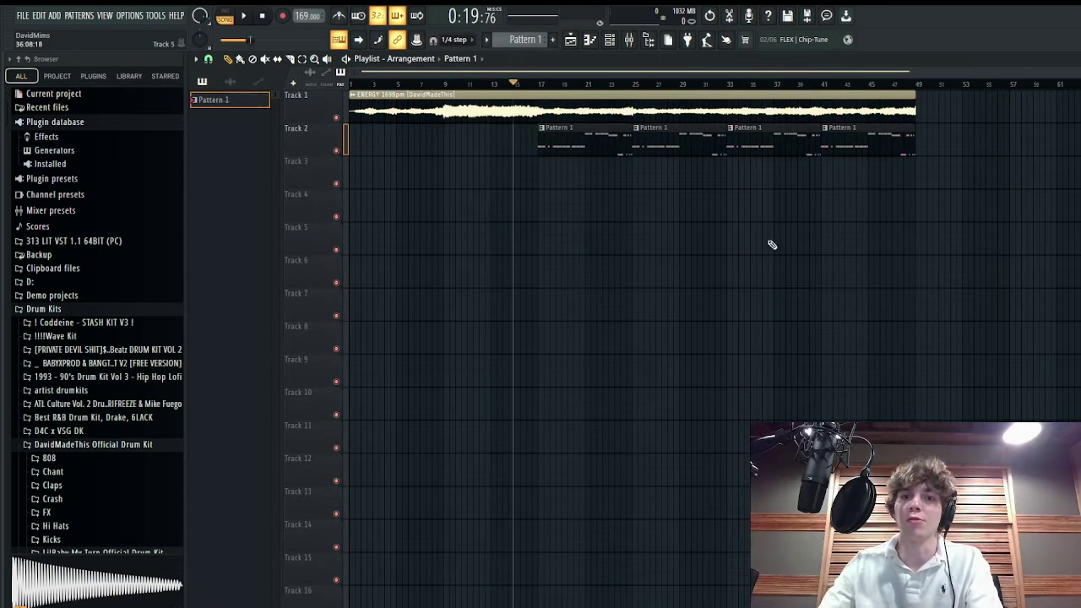
pyautogui.moveTo(540, 88); pyautogui.dragTo(910, 88)
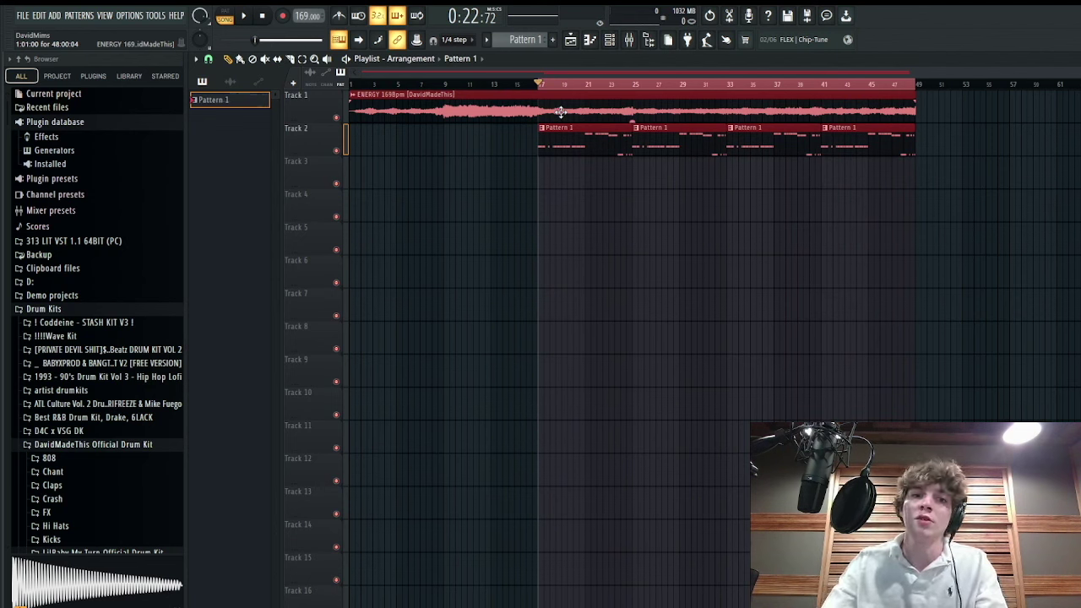
# - Browse the Hi Hats folder of the DavidMadeThis kit and the Drums folder for a hi-hat sample while the song plays
pyautogui.click(609, 40)
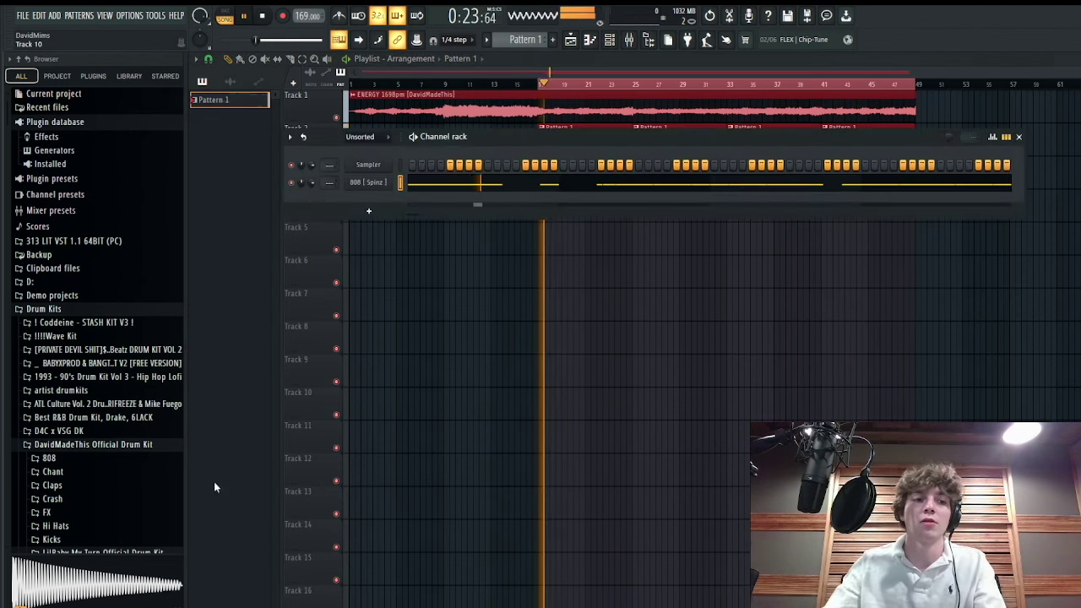
pyautogui.click(76, 526)
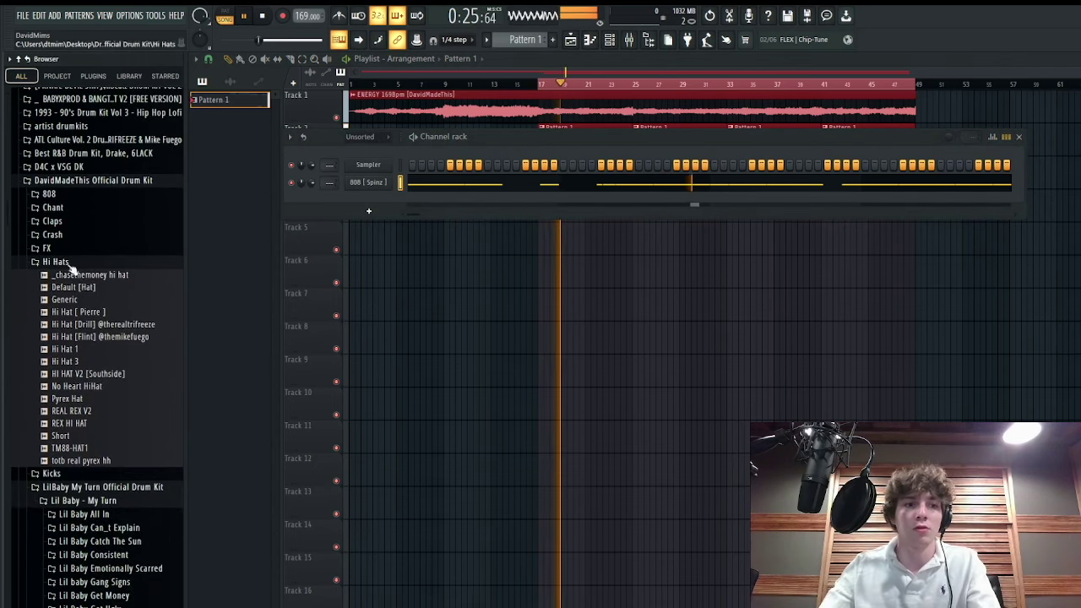
pyautogui.click(55, 265)
pyautogui.click(93, 182)
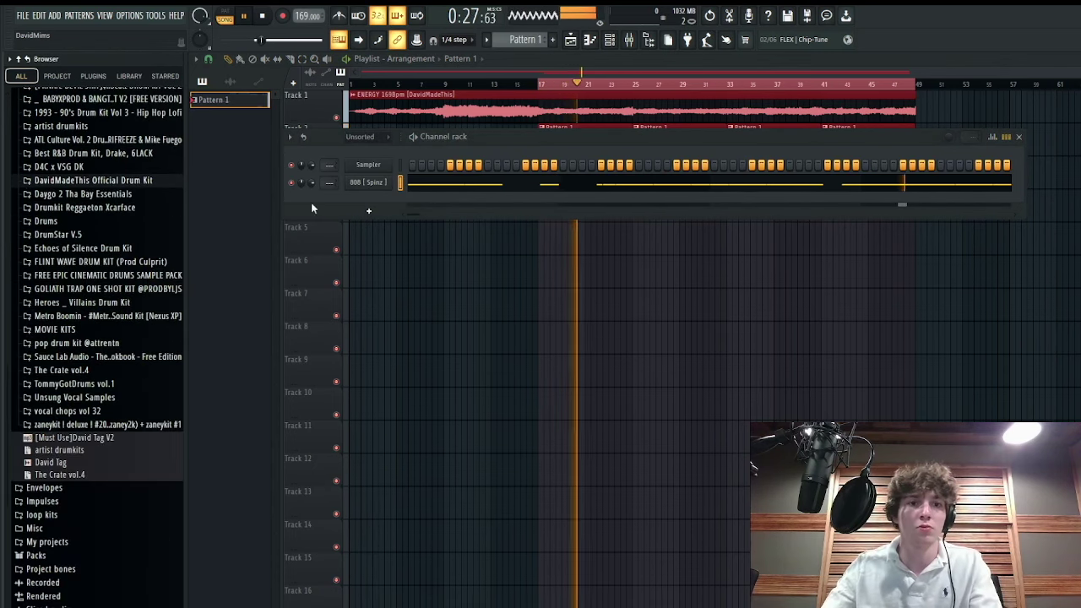
pyautogui.scroll(2, 123, 361)
pyautogui.scroll(6, 123, 362)
pyautogui.scroll(-5, 113, 302)
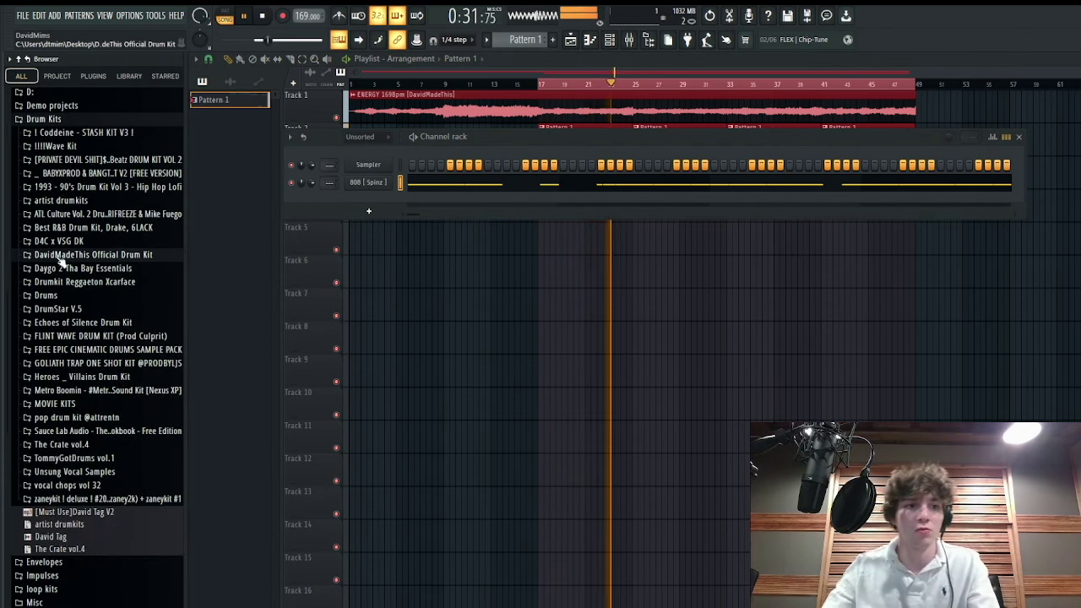
pyautogui.click(81, 296)
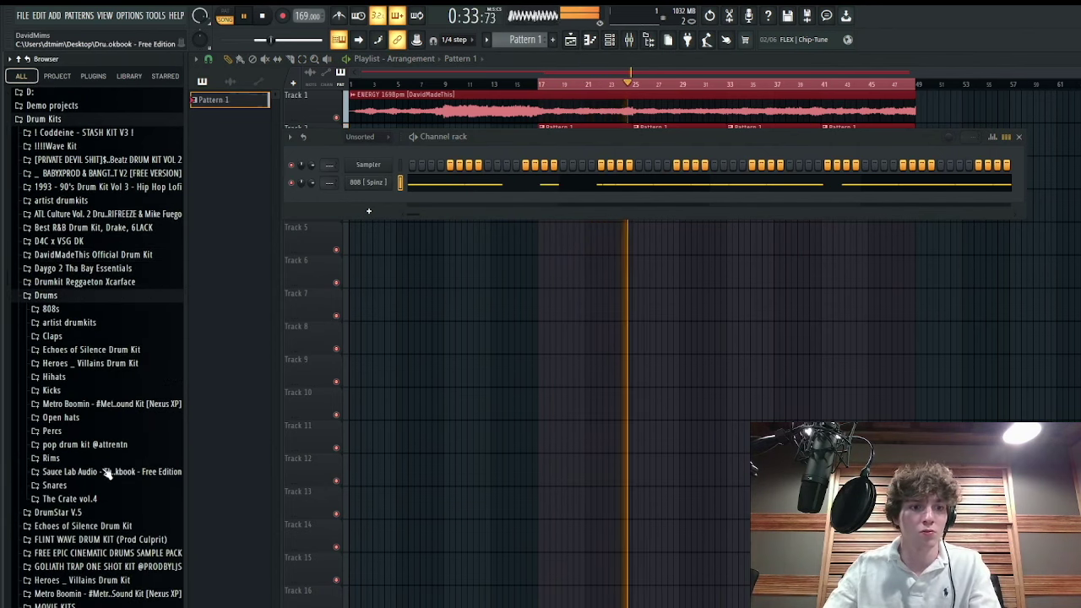
pyautogui.click(77, 296)
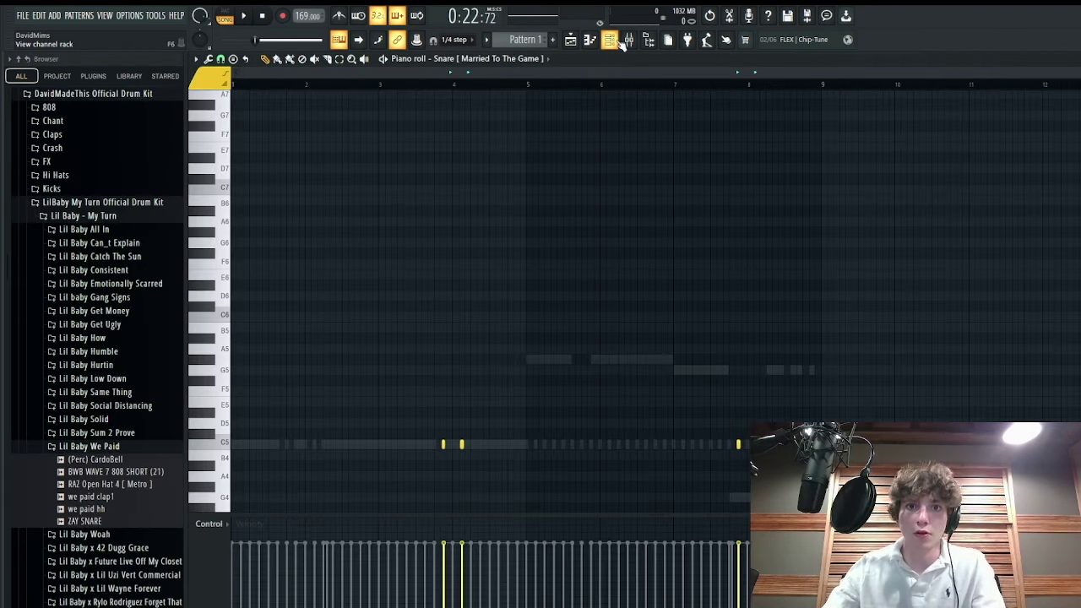
# - Add RAZ Open Hat 4 [ Metro ] as a new channel with hits on steps 5, 21, 37 and 53
pyautogui.click(616, 40)
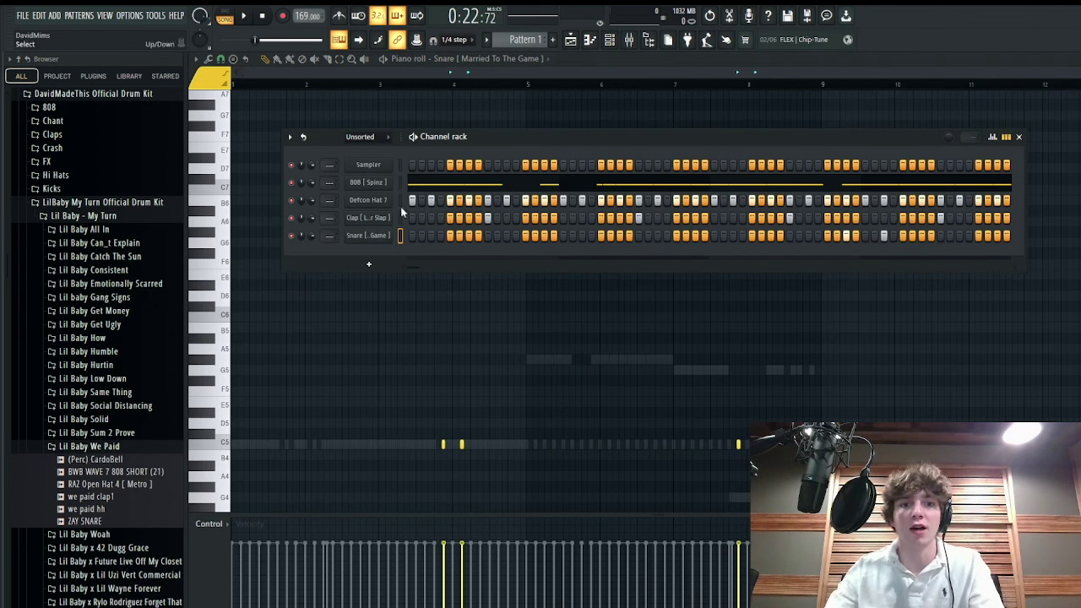
pyautogui.click(108, 486)
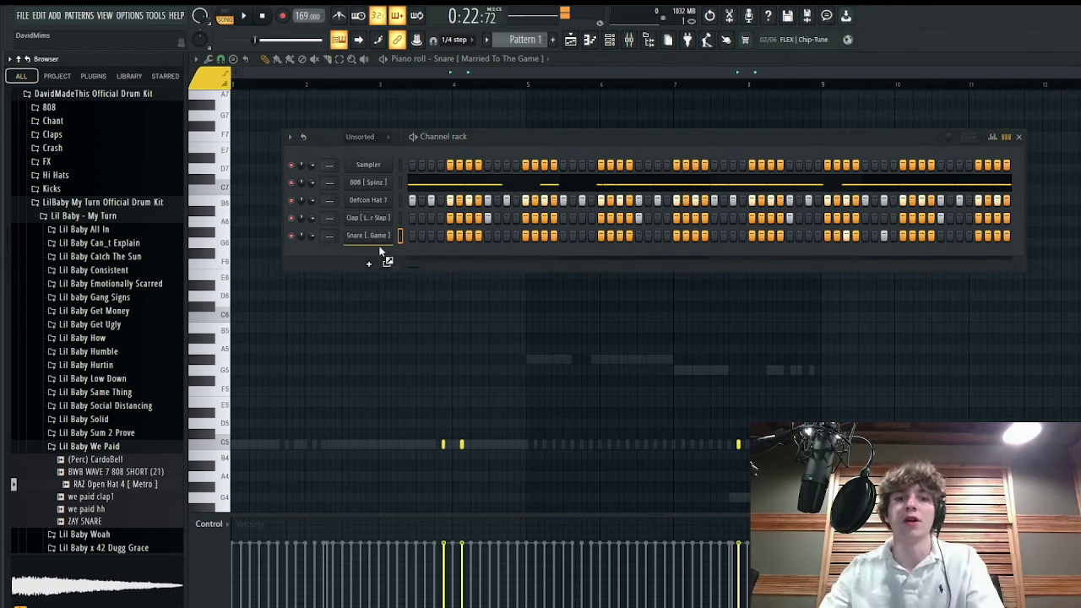
pyautogui.moveTo(379, 251); pyautogui.dragTo(411, 264)
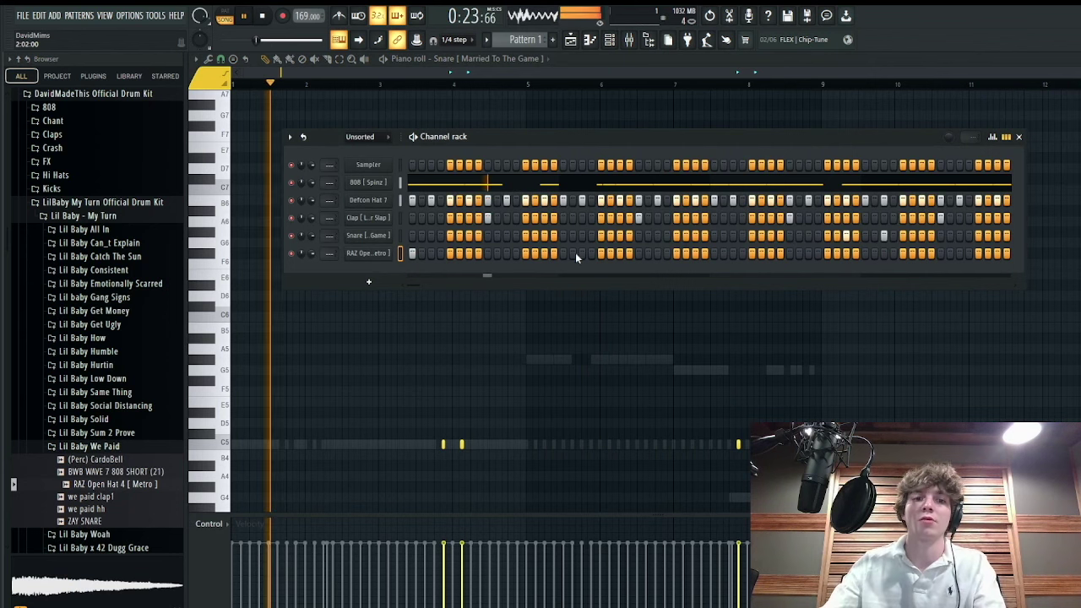
pyautogui.press('space')
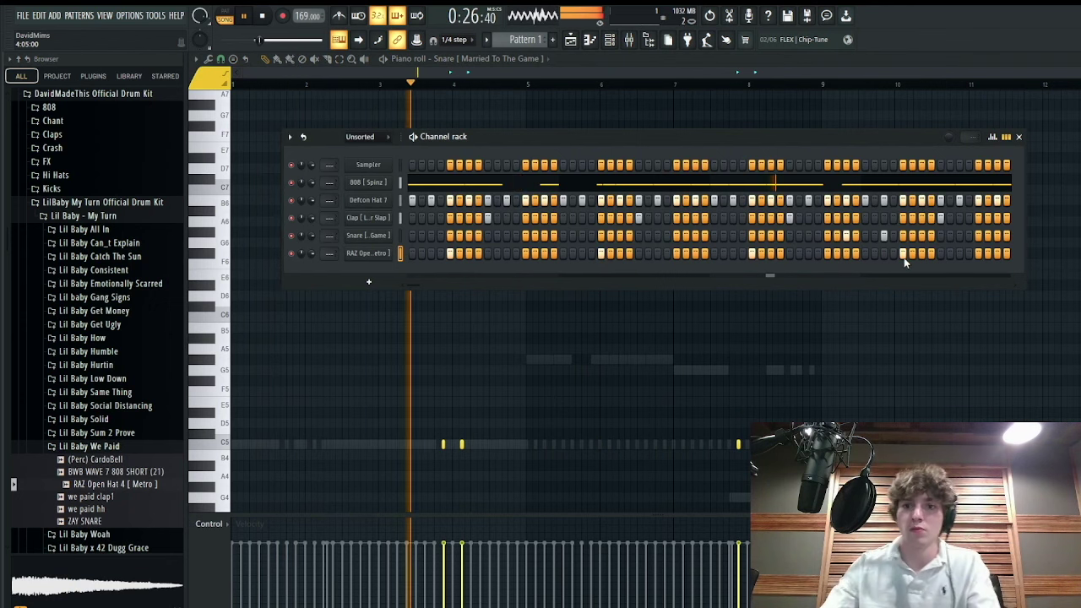
# - Swap the open hat for Open Hat [ 88 ] from Lil Baby Solid and place its hits on steps 13 and 45
pyautogui.click(96, 447)
pyautogui.click(99, 421)
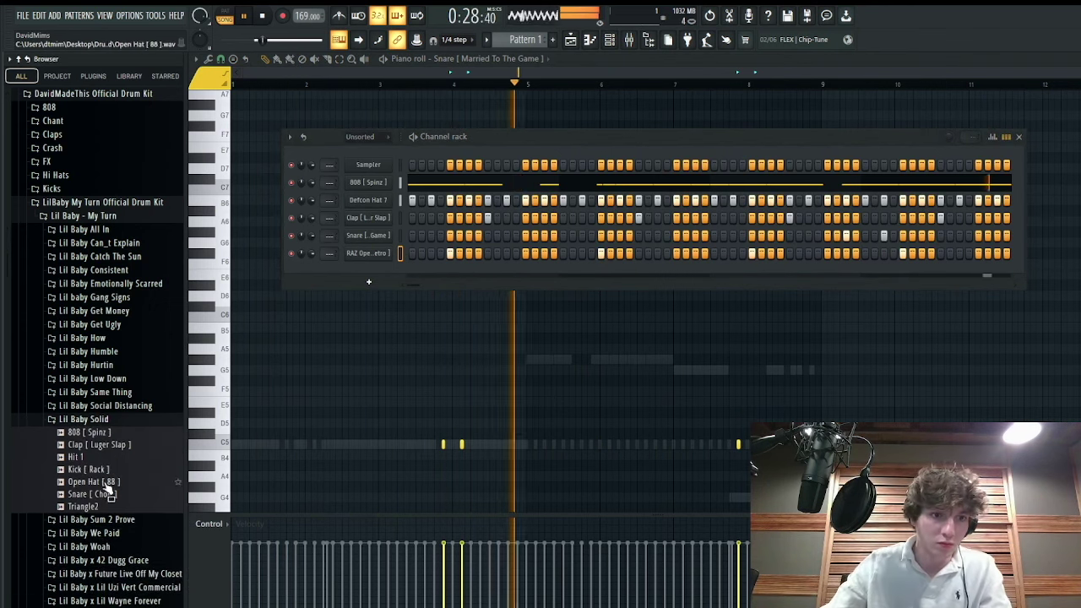
pyautogui.moveTo(95, 482); pyautogui.dragTo(369, 260)
pyautogui.rightClick(450, 256)
pyautogui.press('space')
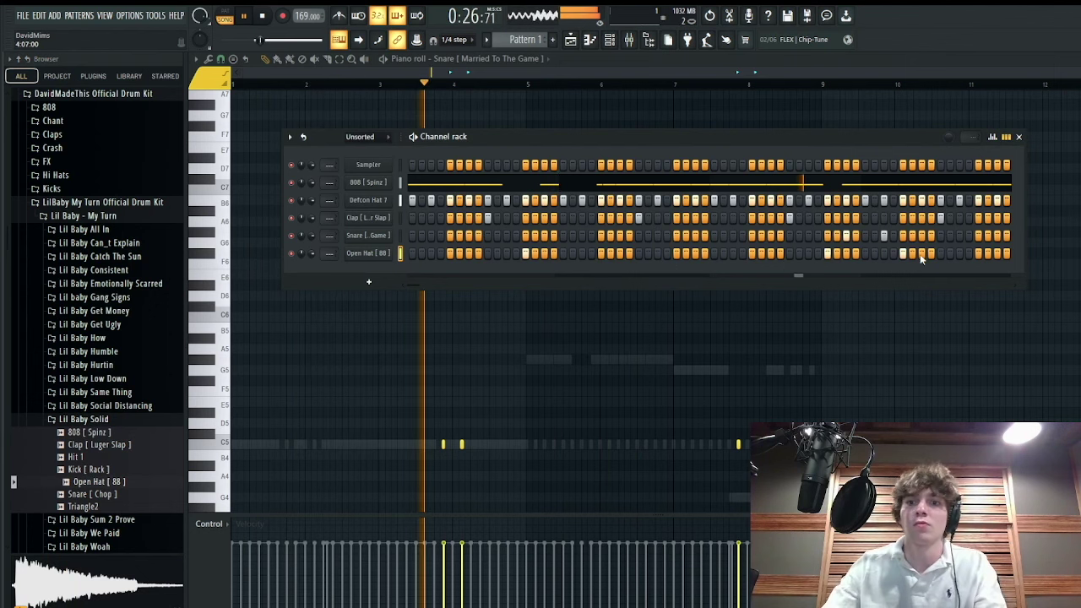
pyautogui.click(86, 420)
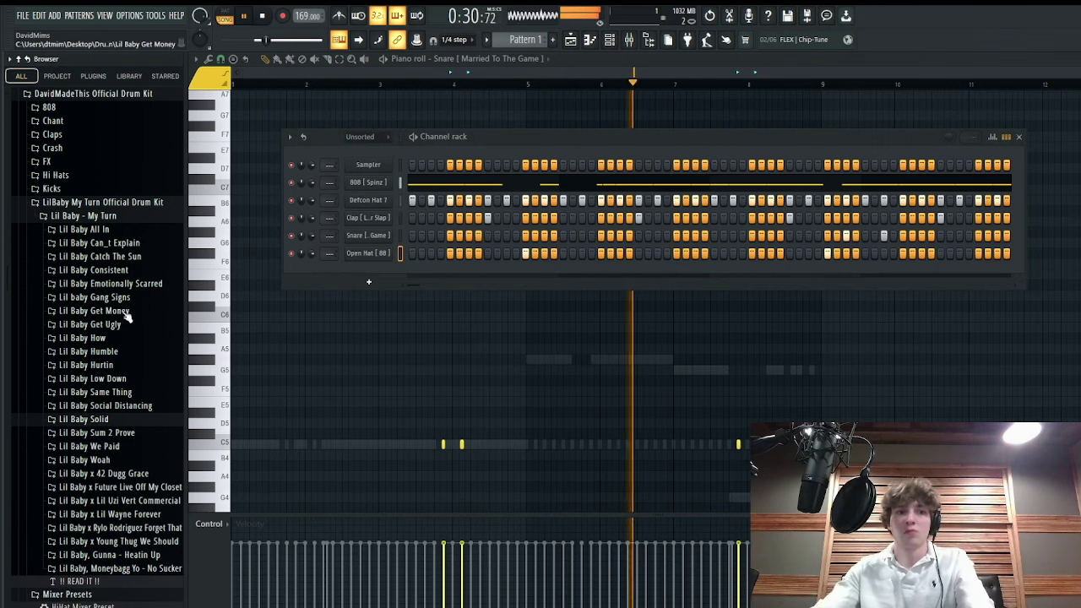
# - Open the Defcon Hat 7 channel's hits in the piano roll and stop playback
pyautogui.rightClick(377, 201)
pyautogui.click(411, 199)
pyautogui.scroll(5, 243, 367)
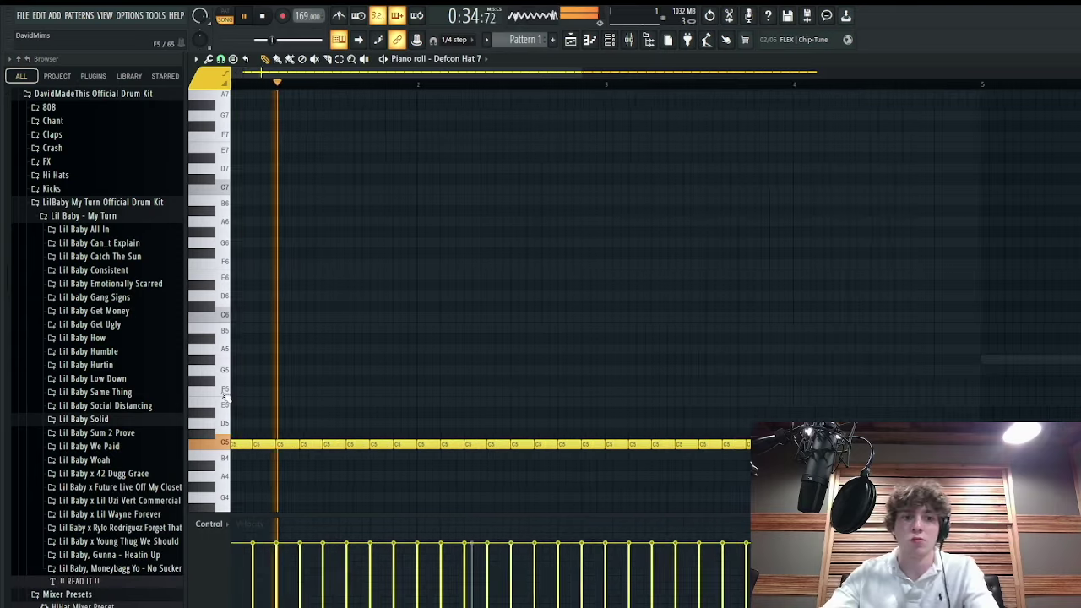
pyautogui.press('space')
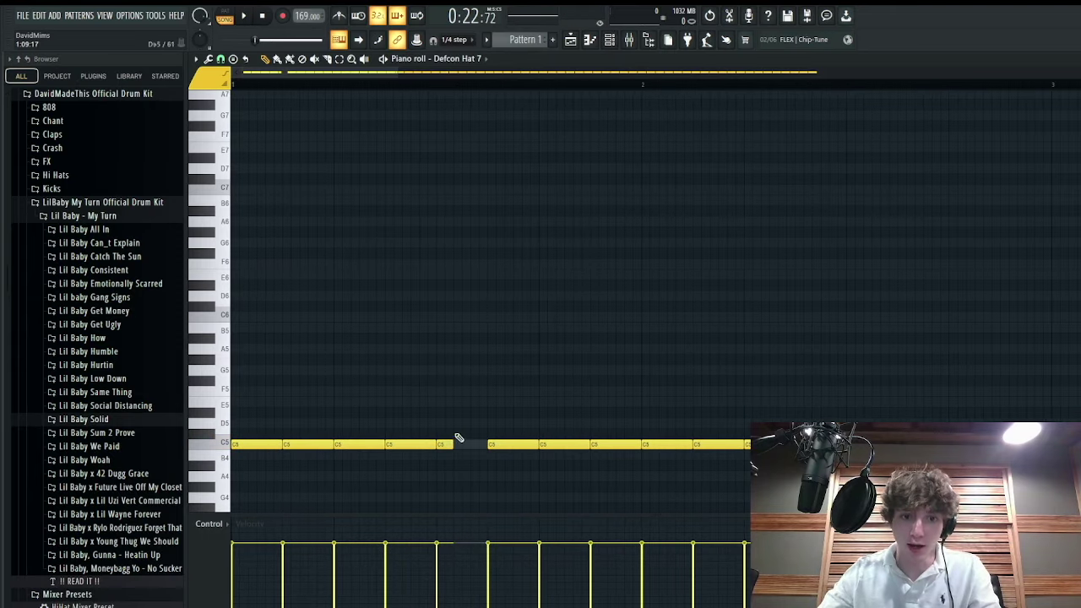
# - Add a rapid roll of short C5 hat notes around the second beat of bar 1 and audition it
pyautogui.click(455, 445)
pyautogui.press('space')
pyautogui.click(464, 446)
pyautogui.click(473, 446)
pyautogui.moveTo(485, 456); pyautogui.dragTo(444, 437)
pyautogui.moveTo(452, 446); pyautogui.dragTo(345, 441)
pyautogui.press('space')
pyautogui.press('space')
pyautogui.scroll(-4, 381, 436)
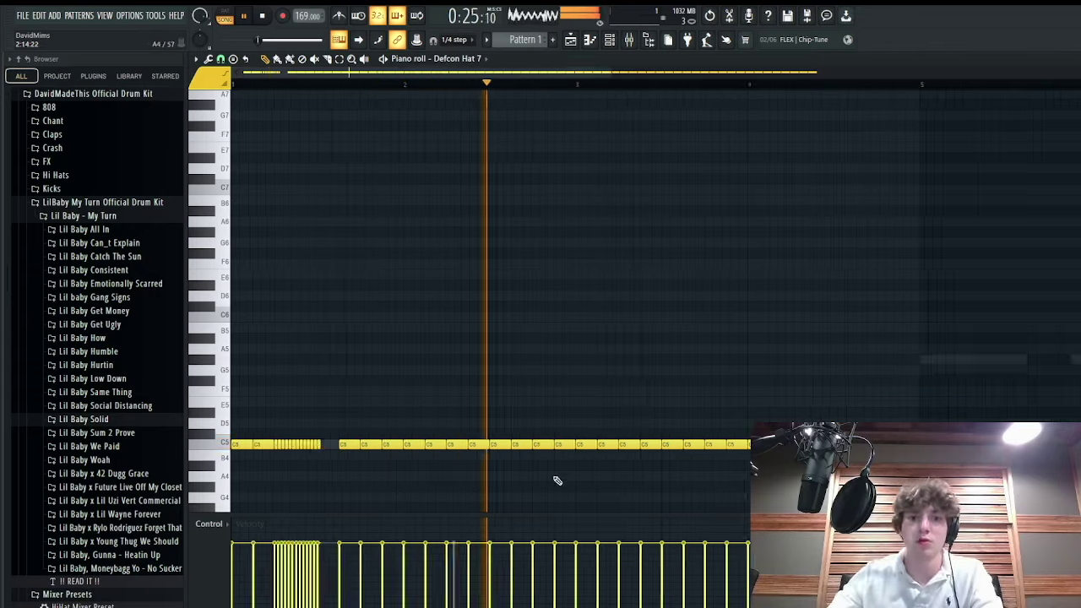
# - Add extra hat notes in the second half of bar 2 and delete all hat notes from bar 3 onward
pyautogui.scroll(3, 541, 448)
pyautogui.click(522, 446)
pyautogui.click(577, 446)
pyautogui.click(599, 446)
pyautogui.scroll(-4, 507, 451)
pyautogui.scroll(-3, 439, 447)
pyautogui.press('Delete')
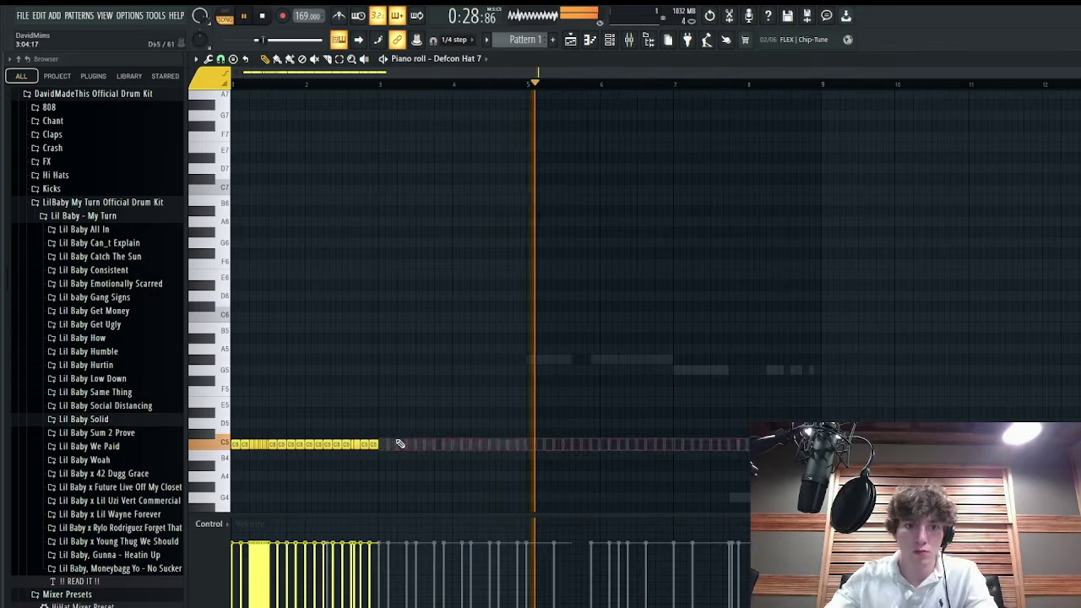
# - Repeat the two-bar hat pattern through bar 8 and vary the hat notes at the end of bar 4
pyautogui.hotkey('ctrl', 'b')
pyautogui.scroll(5, 517, 444)
pyautogui.rightClick(696, 446)
pyautogui.click(676, 446)
pyautogui.scroll(-5, 541, 444)
# - Replace the Defcon Hat 7 sample with [Hat] - Trophie from the Lil baby Gang Signs folder
pyautogui.click(610, 41)
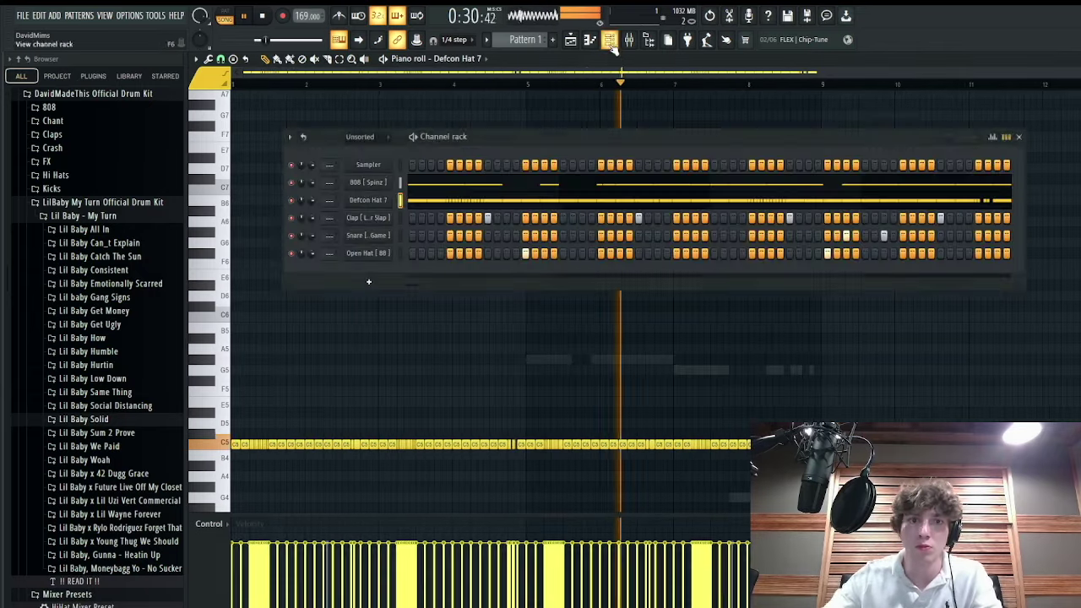
pyautogui.click(95, 297)
pyautogui.moveTo(97, 323); pyautogui.dragTo(371, 200)
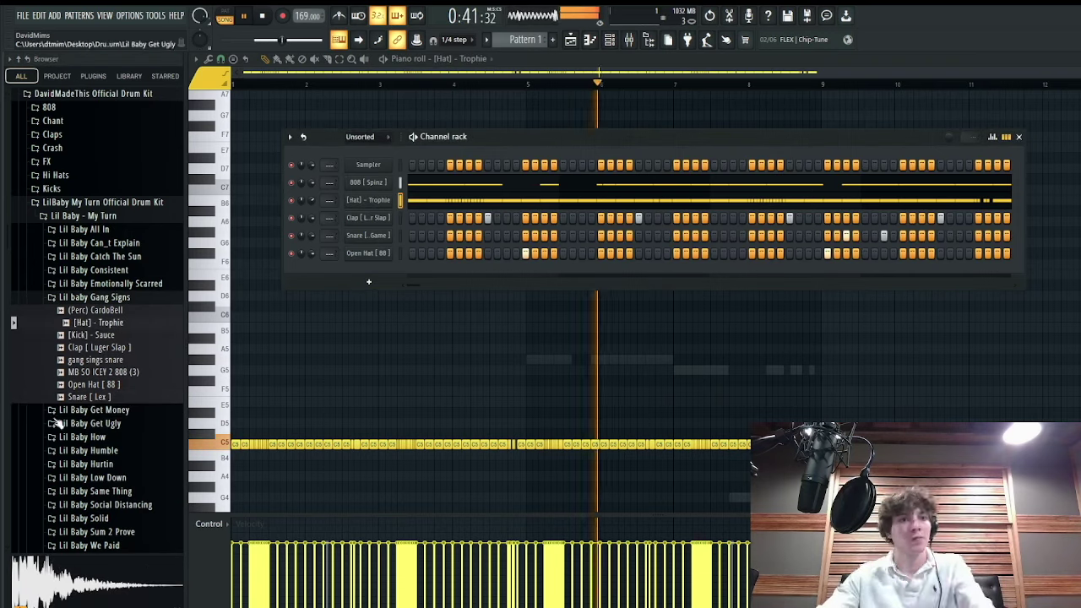
# - Repeat the Clap [ Luger Slap ] notes in the piano roll and lower the clap channel's volume slightly
pyautogui.rightClick(369, 218)
pyautogui.click(392, 226)
pyautogui.hotkey('ctrl', 'b')
pyautogui.click(610, 40)
pyautogui.moveTo(311, 217); pyautogui.dragTo(311, 224)
# - Slice the ENERGY clip at bar 9 and duplicate bars 9 to 49, including the Pattern 1 clips, to extend the arrangement to bar 89
pyautogui.click(571, 39)
pyautogui.hotkey('ctrl', 'd')
pyautogui.moveTo(444, 98); pyautogui.dragTo(445, 122)
pyautogui.keyDown('ctrl'); pyautogui.click(473, 111); pyautogui.keyUp('ctrl')
pyautogui.hotkey('ctrl', 'b')
pyautogui.moveTo(707, 147); pyautogui.dragTo(472, 135)
pyautogui.hotkey('ctrl', 'b')
pyautogui.moveTo(743, 143); pyautogui.dragTo(802, 144)
pyautogui.press('space')
pyautogui.press('space')
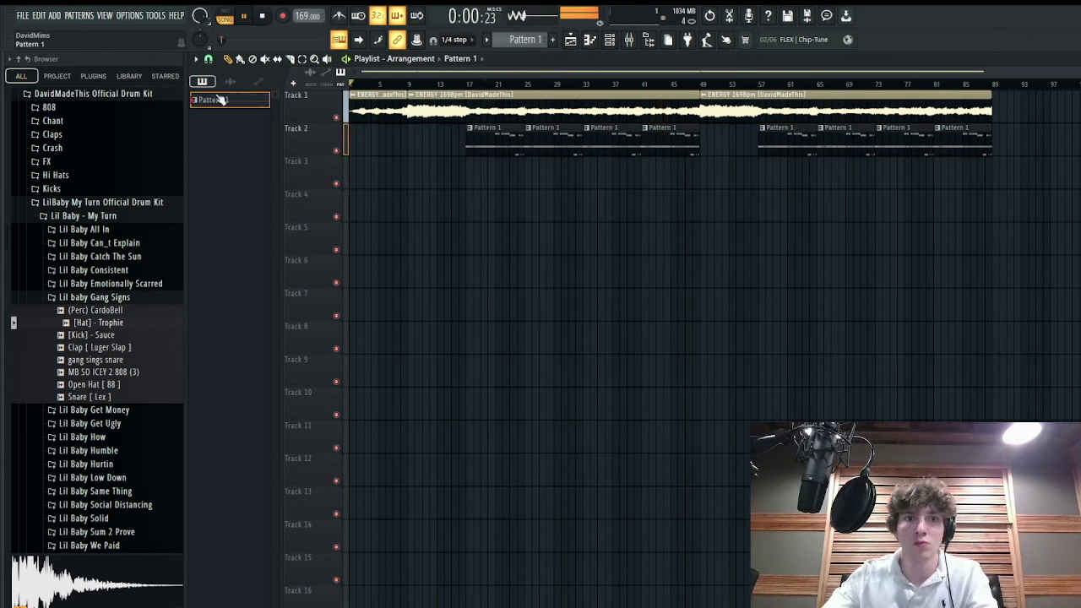
# - Slice the ENERGY clip at bars 17 and 25, fill bars 17 to 49 with eight-bar clips, and set playback to bar 17
pyautogui.click(291, 59)
pyautogui.moveTo(467, 98); pyautogui.dragTo(467, 120)
pyautogui.moveTo(525, 100); pyautogui.dragTo(526, 120)
pyautogui.press('p')
pyautogui.rightClick(495, 109)
pyautogui.keyDown('ctrl'); pyautogui.click(383, 103); pyautogui.keyUp('ctrl')
pyautogui.moveTo(383, 103); pyautogui.dragTo(499, 103)
pyautogui.hotkey('ctrl', 'd')
pyautogui.click(467, 84)
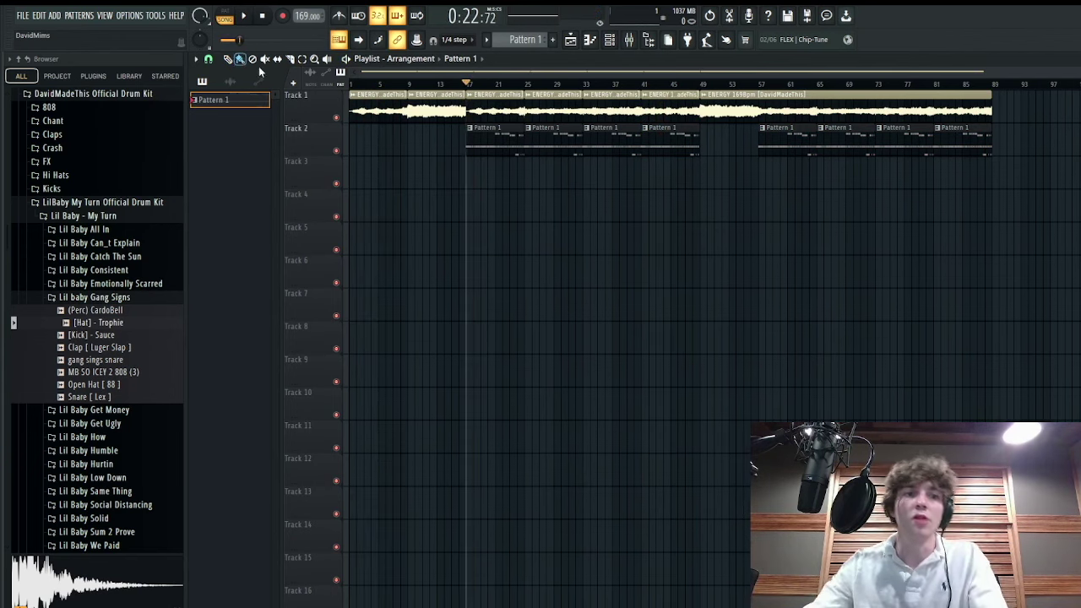
# - Replace the ENERGY clip at bars 49 to 89 with copies of the eight-bar clips from bars 9 to 49
pyautogui.rightClick(934, 102)
pyautogui.moveTo(792, 106); pyautogui.dragTo(352, 105)
pyautogui.hotkey('ctrl', 'b')
pyautogui.keyDown('ctrl'); pyautogui.click(918, 248); pyautogui.keyUp('ctrl')
pyautogui.keyDown('ctrl'); pyautogui.rightClick(919, 247); pyautogui.keyUp('ctrl')
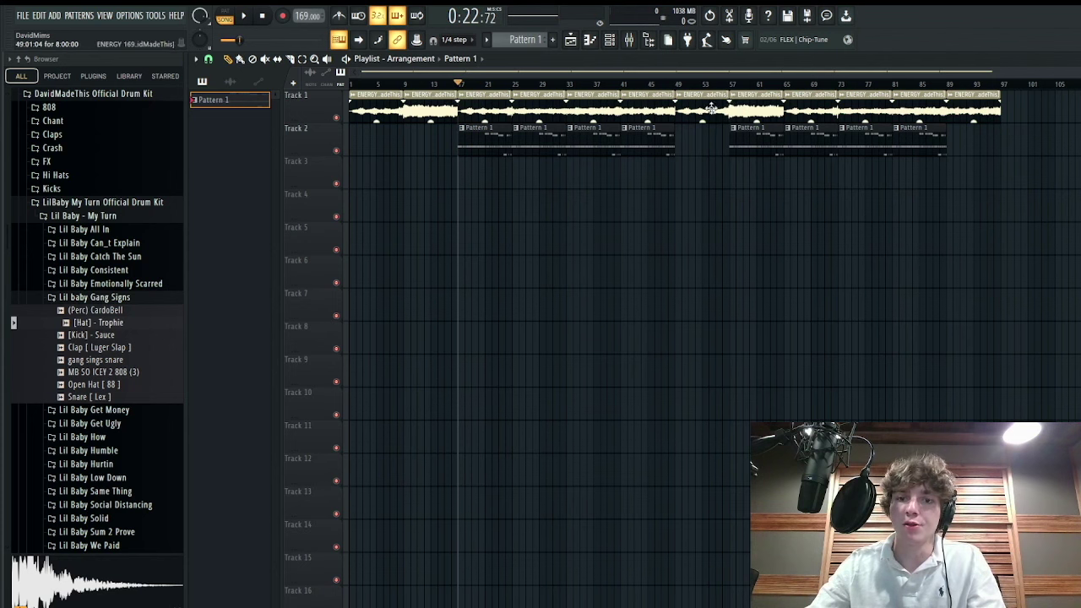
pyautogui.moveTo(1065, 108); pyautogui.dragTo(686, 110)
pyautogui.click(709, 190)
pyautogui.rightClick(719, 195)
# - Show the separate channel patterns split from Pattern 1 and delete all the 808 [ Spinz ] clips on Track 2
pyautogui.click(203, 82)
pyautogui.moveTo(983, 172); pyautogui.dragTo(446, 146)
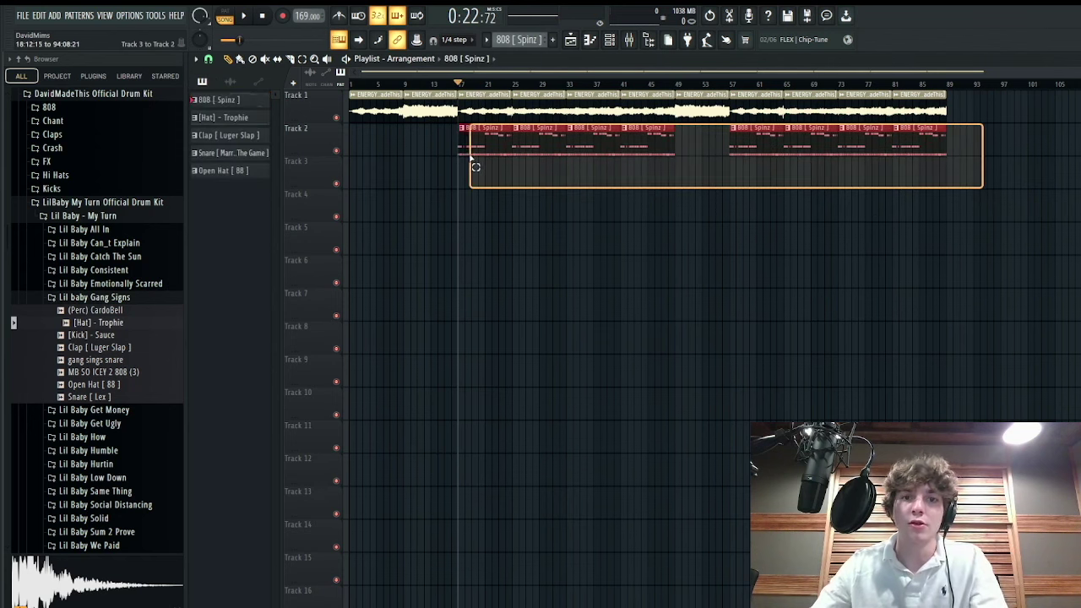
pyautogui.press('Delete')
# - Place the five channel patterns on Tracks 2 to 6 at bar 17 and repeat them three times up to bar 49
pyautogui.keyDown('shift'); pyautogui.click(239, 171); pyautogui.keyUp('shift')
pyautogui.moveTo(233, 99); pyautogui.dragTo(456, 145)
pyautogui.moveTo(547, 275); pyautogui.dragTo(434, 152)
pyautogui.hotkey('ctrl', 'b')
pyautogui.hotkey('ctrl', 'b')
pyautogui.hotkey('ctrl', 'b')
# - Copy all the drum clips from bars 17 to 49 to a second section starting at bar 57
pyautogui.moveTo(735, 315); pyautogui.dragTo(402, 145)
pyautogui.moveTo(486, 146)
pyautogui.mouseDown()
pyautogui.moveTo(789, 163)
pyautogui.moveTo(760, 165)
pyautogui.mouseUp()
pyautogui.keyDown('ctrl'); pyautogui.scroll(3, 557, 308); pyautogui.keyUp('ctrl')
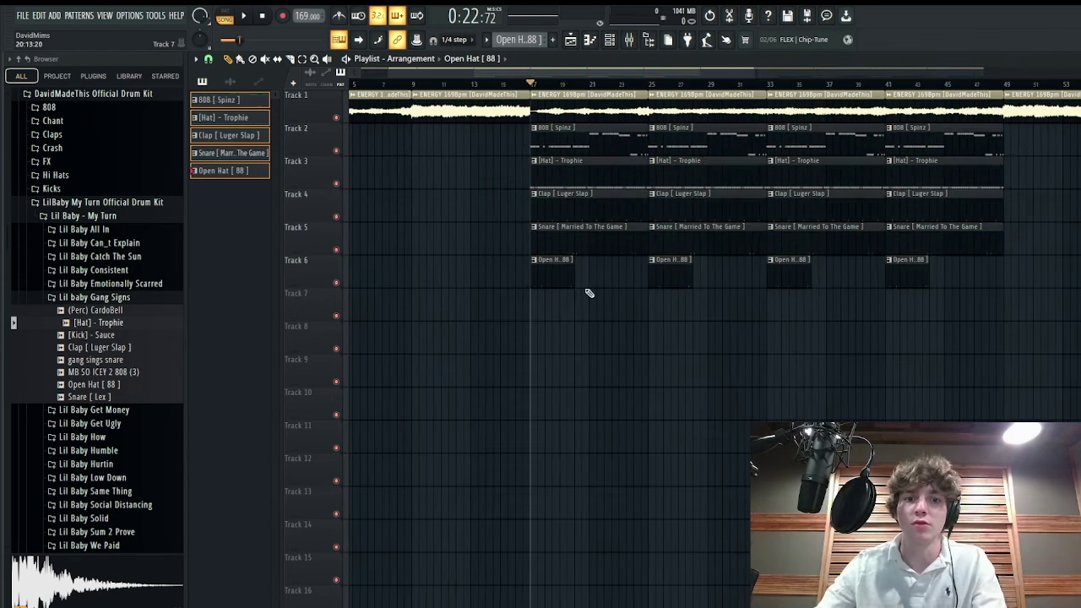
# - Duplicate the Open Hat [ 88 ] clips four bars later in both sections to fill the gaps on Track 6
pyautogui.keyDown('ctrl'); pyautogui.scroll(-2, 624, 292); pyautogui.keyUp('ctrl')
pyautogui.keyDown('ctrl'); pyautogui.moveTo(900, 286); pyautogui.dragTo(534, 266); pyautogui.keyUp('ctrl')
pyautogui.keyDown('ctrl'); pyautogui.scroll(-2, 608, 277); pyautogui.keyUp('ctrl')
pyautogui.moveTo(994, 282)
pyautogui.keyDown('ctrl'); pyautogui.mouseDown()
pyautogui.moveTo(459, 274)
pyautogui.moveTo(578, 275)
pyautogui.mouseUp(); pyautogui.keyUp('ctrl')
pyautogui.keyDown('ctrl'); pyautogui.scroll(3, 466, 274); pyautogui.keyUp('ctrl')
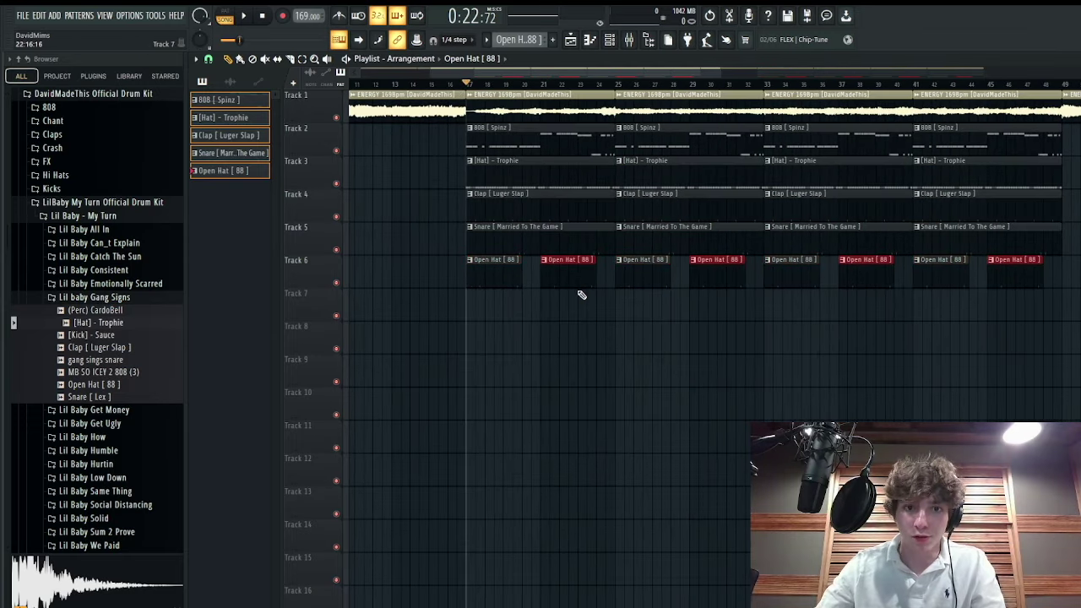
# - Delete the Snare and Open Hat clips at bars 17 to 25 and 33 to 41 in the first section
pyautogui.rightClick(499, 248)
pyautogui.rightClick(505, 272)
pyautogui.rightClick(573, 271)
pyautogui.keyDown('ctrl'); pyautogui.scroll(-2, 545, 205); pyautogui.keyUp('ctrl')
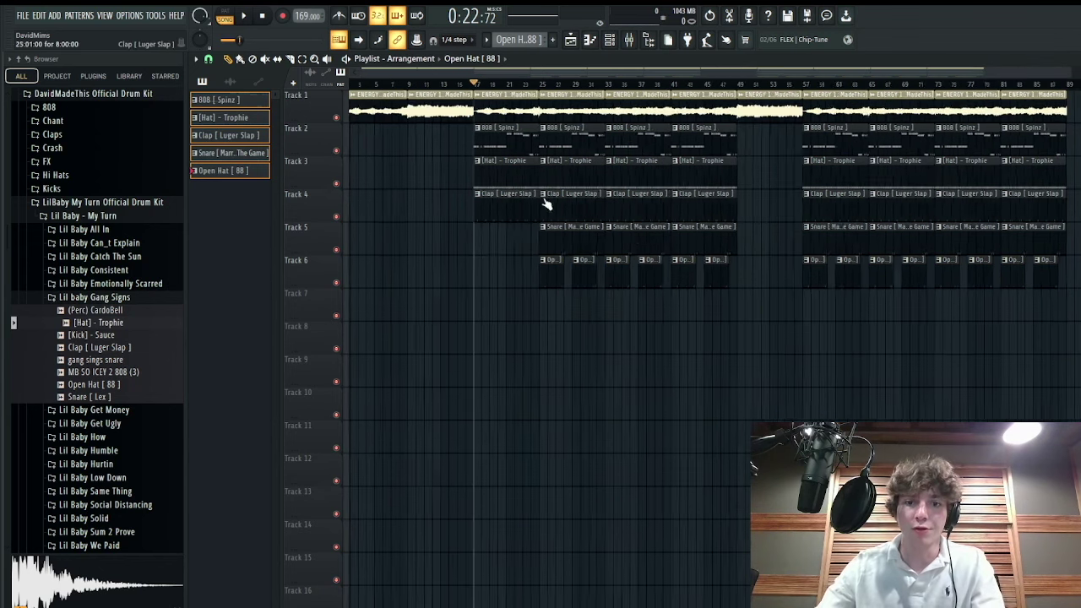
pyautogui.moveTo(653, 316); pyautogui.dragTo(603, 154)
pyautogui.press('Delete')
pyautogui.moveTo(528, 259)
pyautogui.keyDown('ctrl'); pyautogui.mouseDown()
pyautogui.moveTo(498, 148)
pyautogui.moveTo(642, 151)
pyautogui.moveTo(619, 155)
pyautogui.mouseUp(); pyautogui.keyUp('ctrl')
# - Delete the second section's drum clips and replace them with a copy of the first section's clips at bar 57
pyautogui.keyDown('ctrl'); pyautogui.click(794, 374); pyautogui.keyUp('ctrl')
pyautogui.keyDown('ctrl'); pyautogui.scroll(-1, 794, 374); pyautogui.keyUp('ctrl')
pyautogui.keyDown('ctrl'); pyautogui.moveTo(1034, 287); pyautogui.dragTo(766, 145); pyautogui.keyUp('ctrl')
pyautogui.press('Delete')
pyautogui.keyDown('ctrl'); pyautogui.moveTo(742, 353); pyautogui.dragTo(404, 129); pyautogui.keyUp('ctrl')
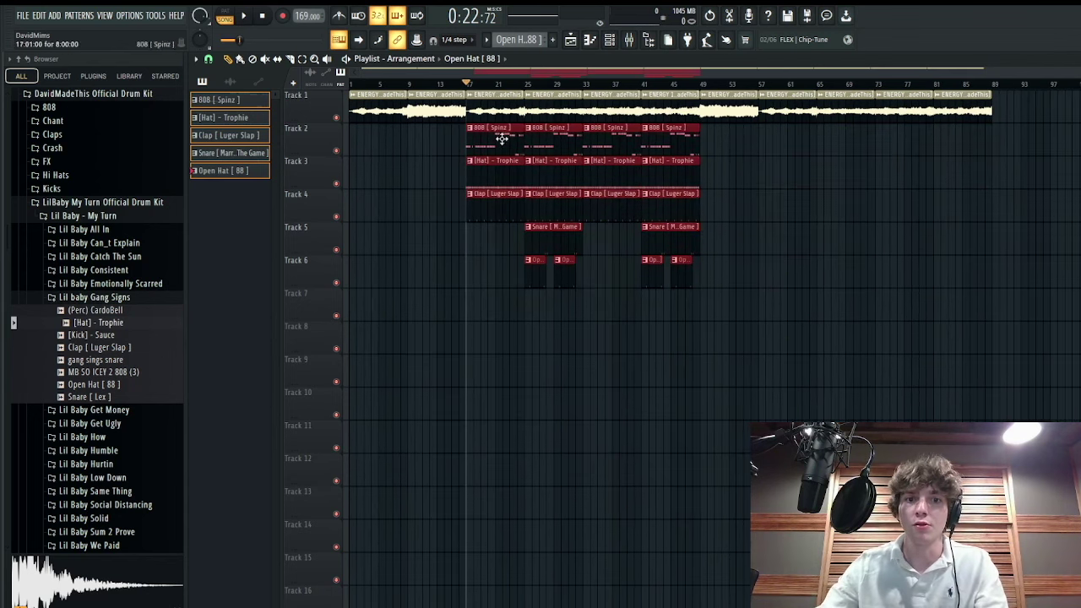
pyautogui.keyDown('shift'); pyautogui.moveTo(490, 206); pyautogui.dragTo(783, 206); pyautogui.keyUp('shift')
# - Load the MASTER preset from Recent files onto the Master mixer track
pyautogui.press('space')
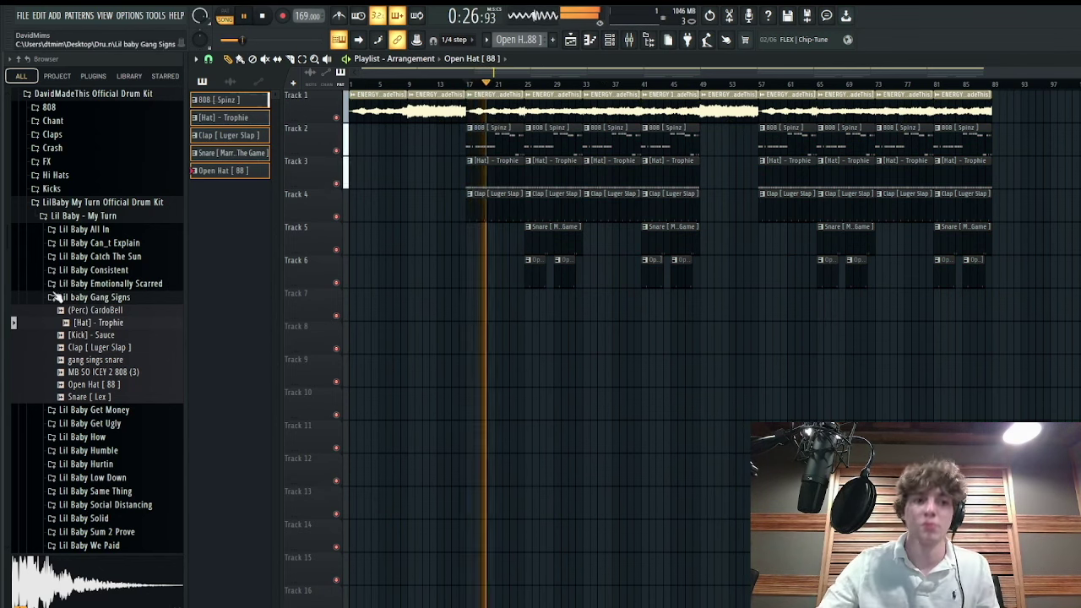
pyautogui.scroll(10, 66, 122)
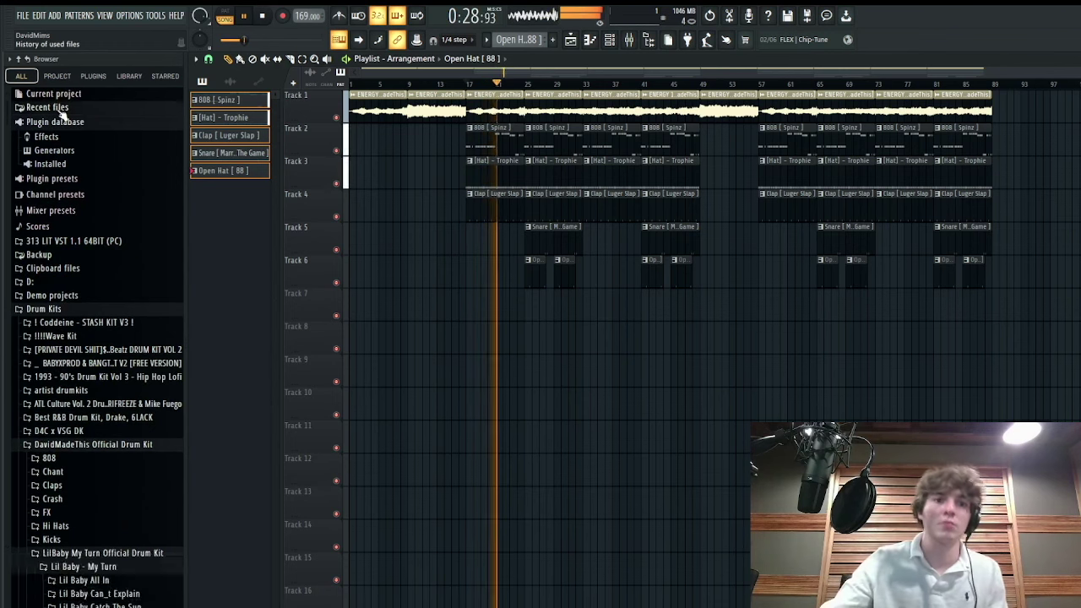
pyautogui.click(47, 107)
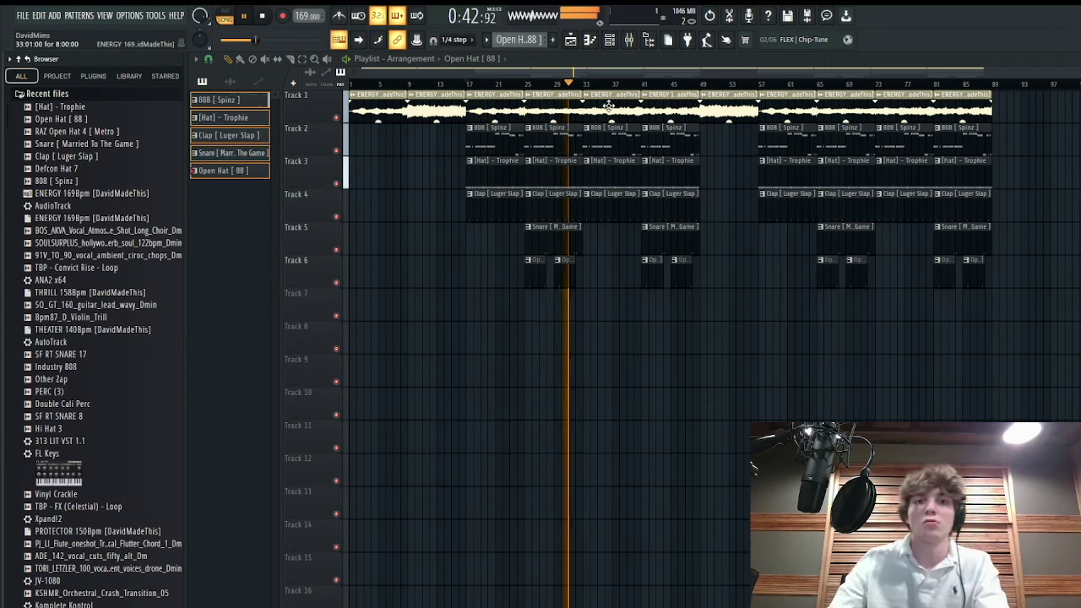
pyautogui.press('space')
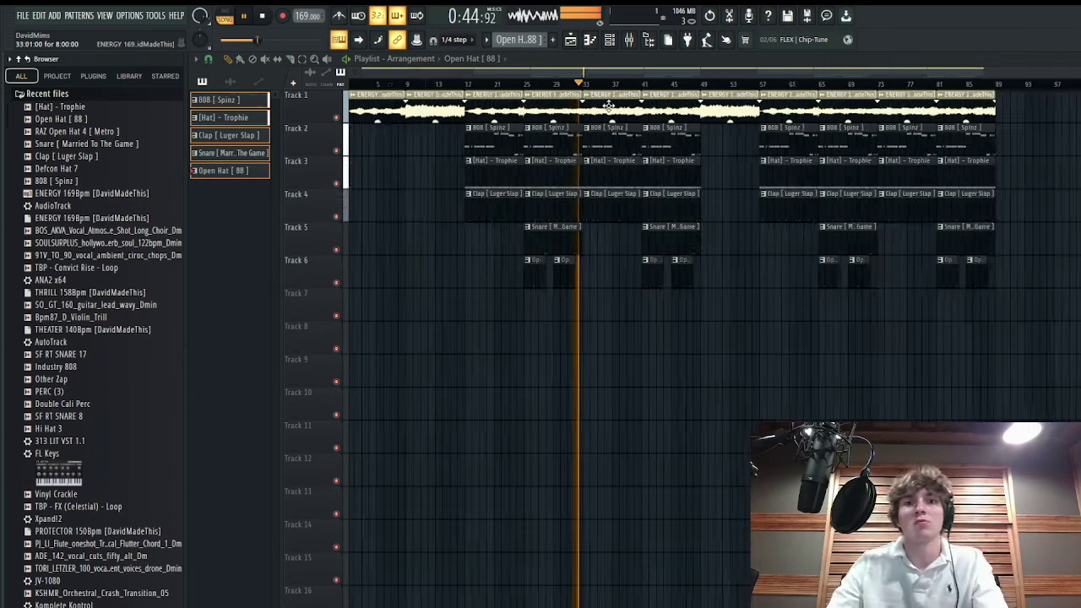
pyautogui.press('F9')
pyautogui.moveTo(76, 369); pyautogui.dragTo(81, 380)
pyautogui.scroll(-8, 76, 412)
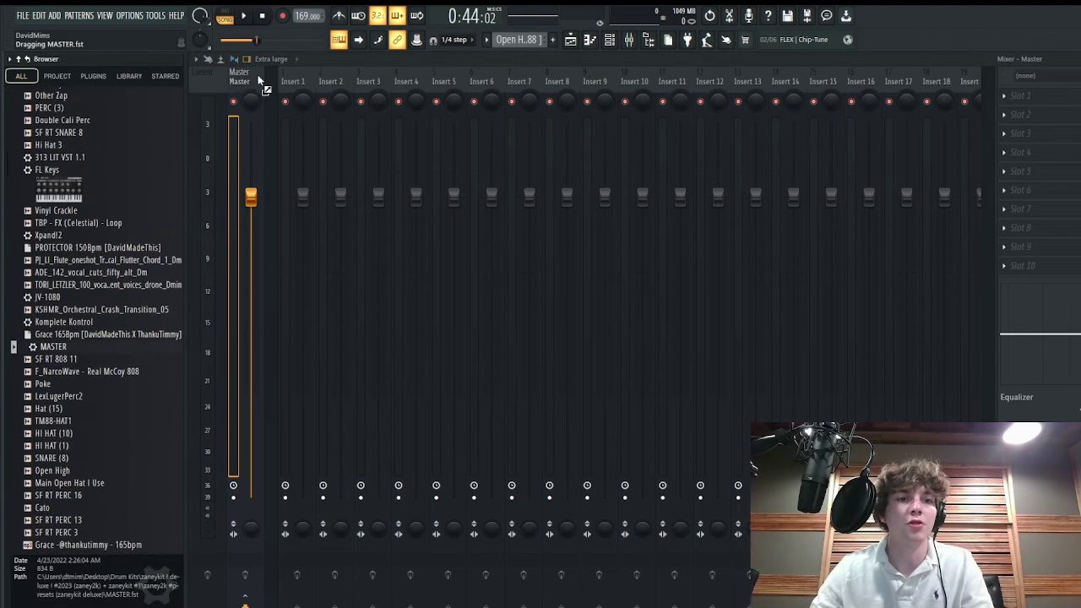
pyautogui.moveTo(258, 74); pyautogui.dragTo(254, 85)
# - Play the arrangement through the master preset and check the playlist and the mixer levels
pyautogui.press('space')
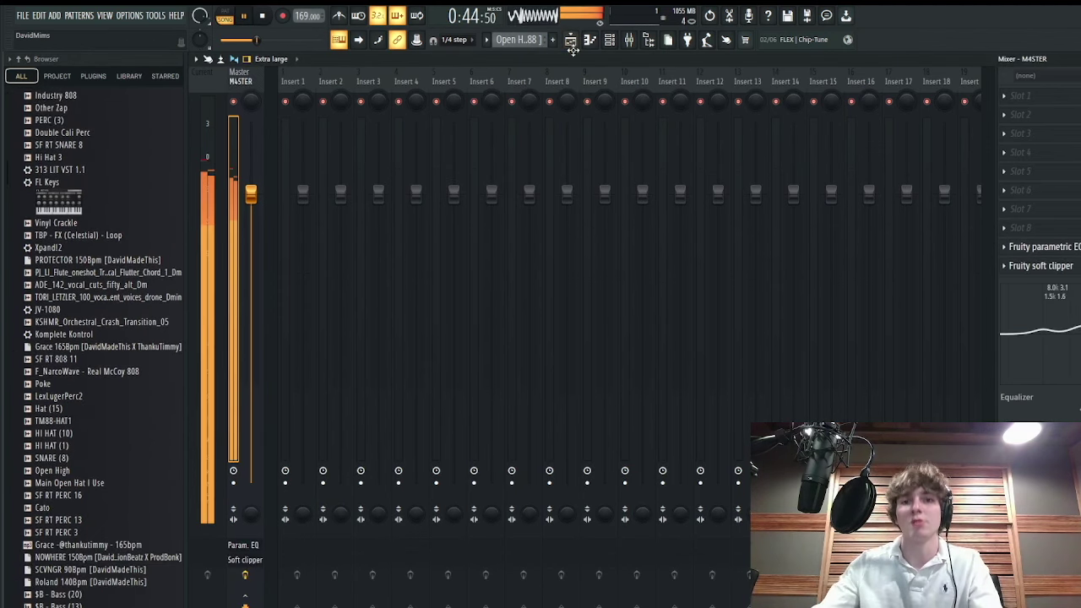
pyautogui.click(582, 42)
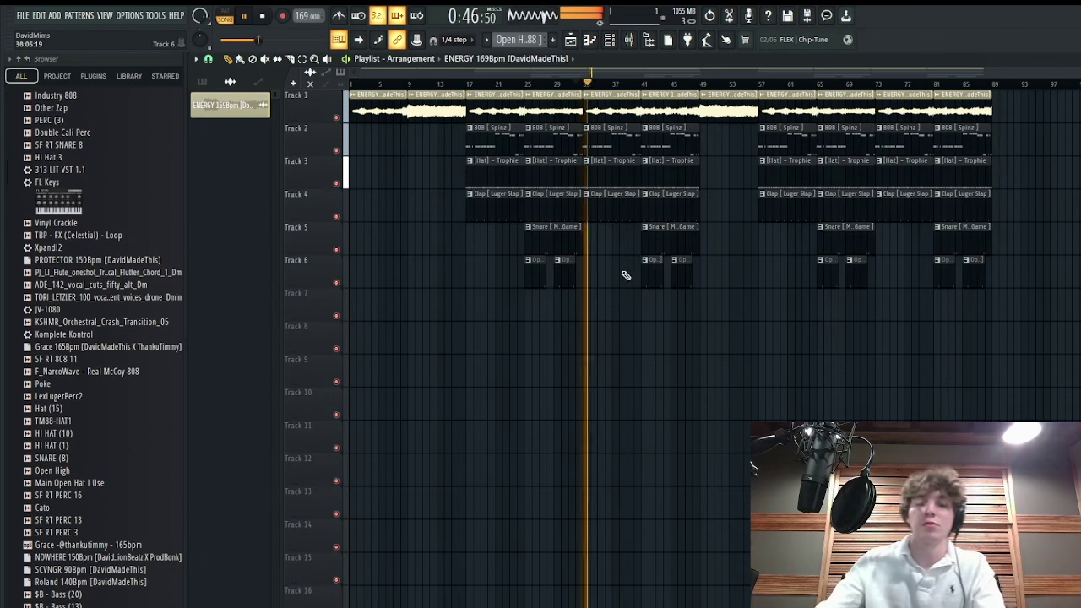
pyautogui.click(628, 39)
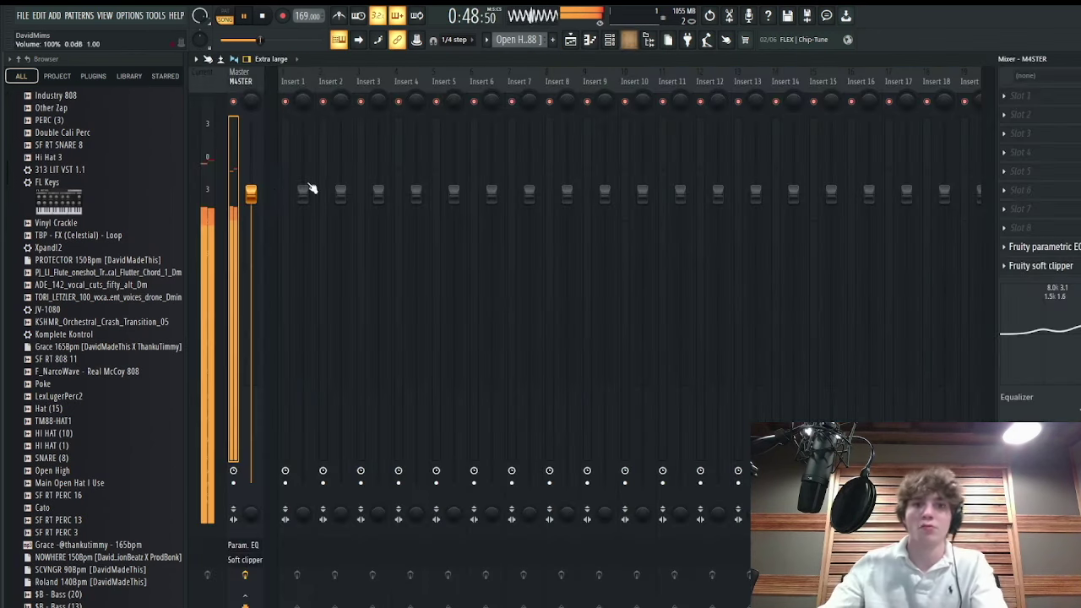
pyautogui.click(571, 41)
pyautogui.click(629, 41)
pyautogui.click(614, 43)
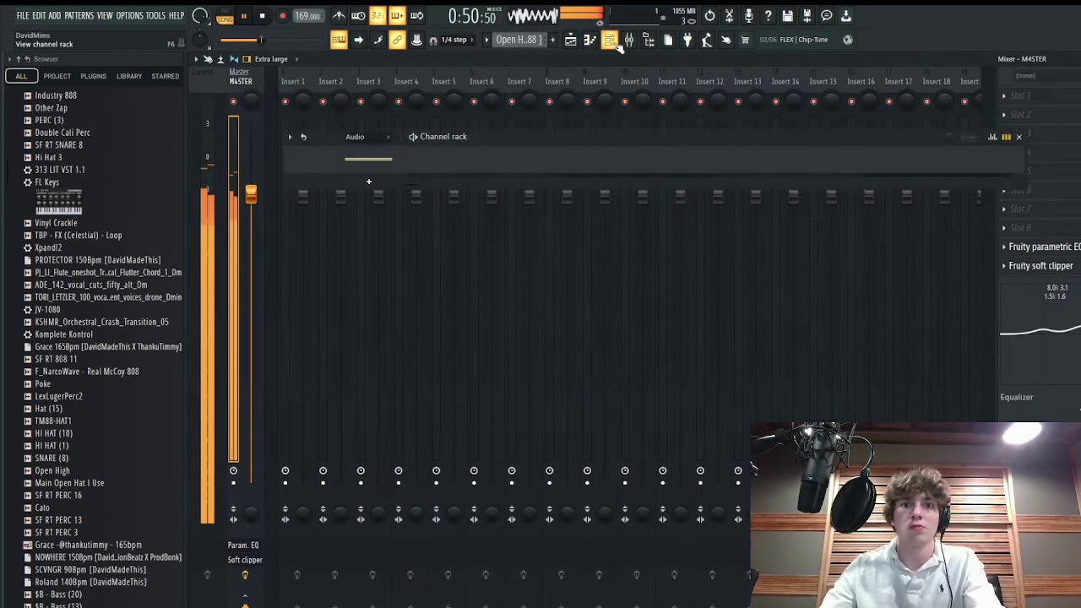
pyautogui.click(570, 39)
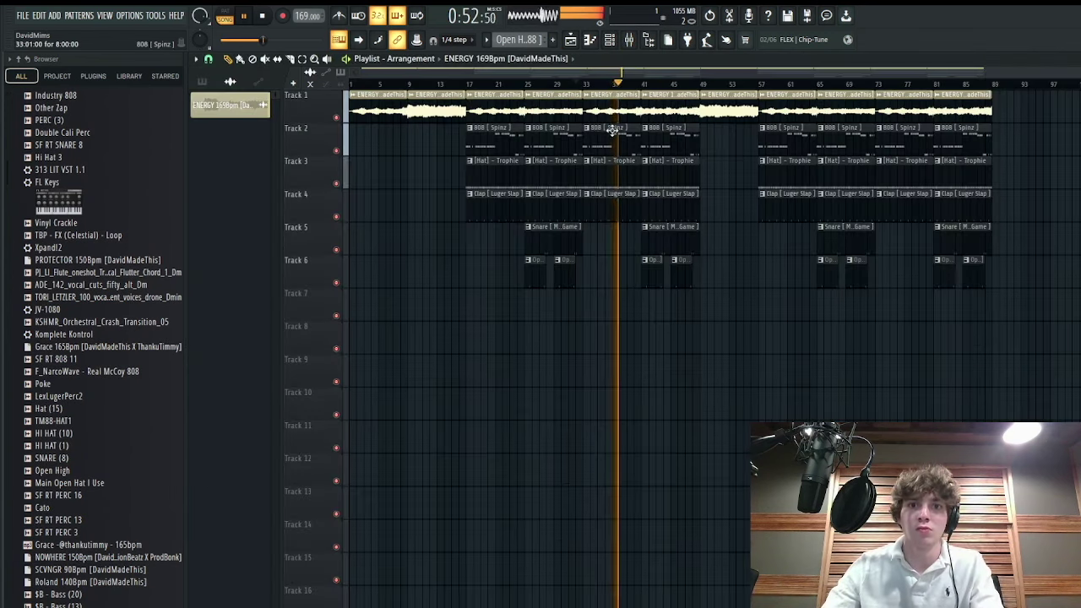
# - Route the 808, Hat, Clap, Snare and Open Hat channels to consecutive mixer tracks from Insert 2 to Insert 6
pyautogui.click(590, 39)
pyautogui.click(609, 40)
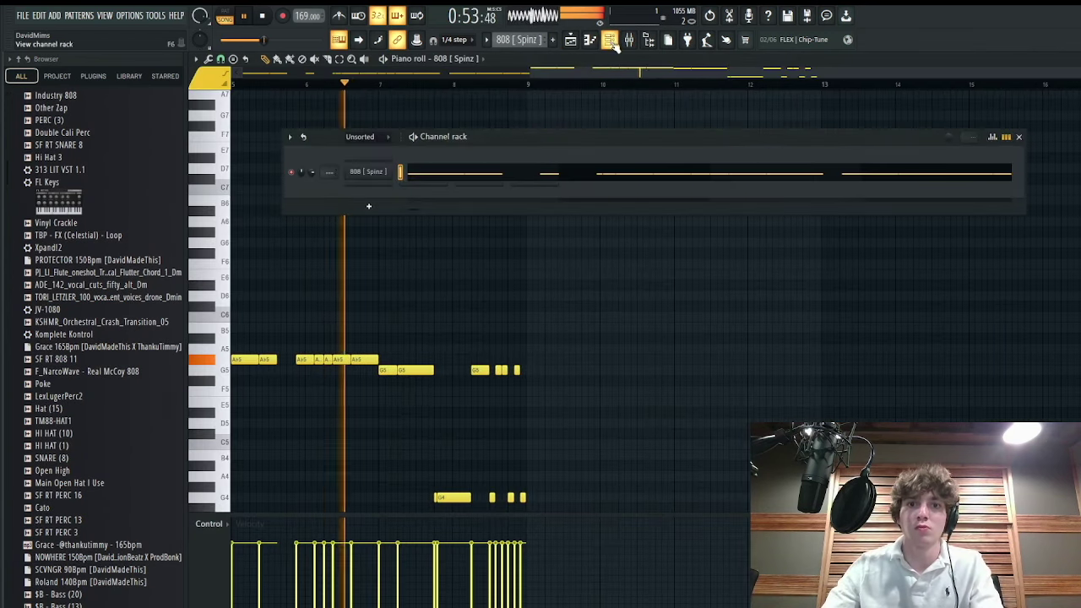
pyautogui.click(378, 186)
pyautogui.click(383, 203)
pyautogui.click(385, 222)
pyautogui.click(387, 240)
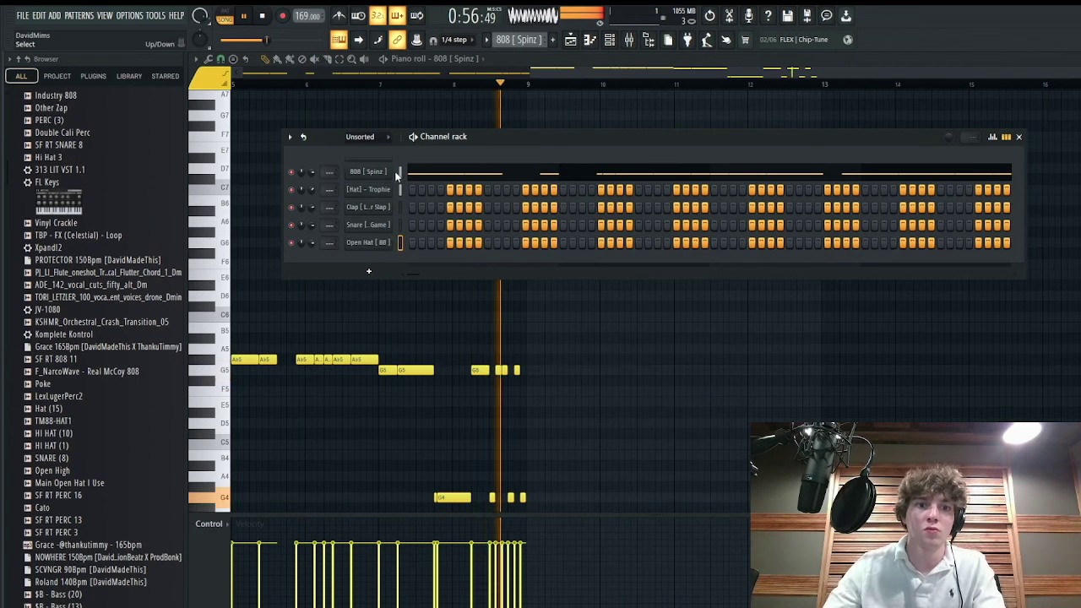
pyautogui.moveTo(400, 172); pyautogui.dragTo(407, 254)
pyautogui.click(635, 40)
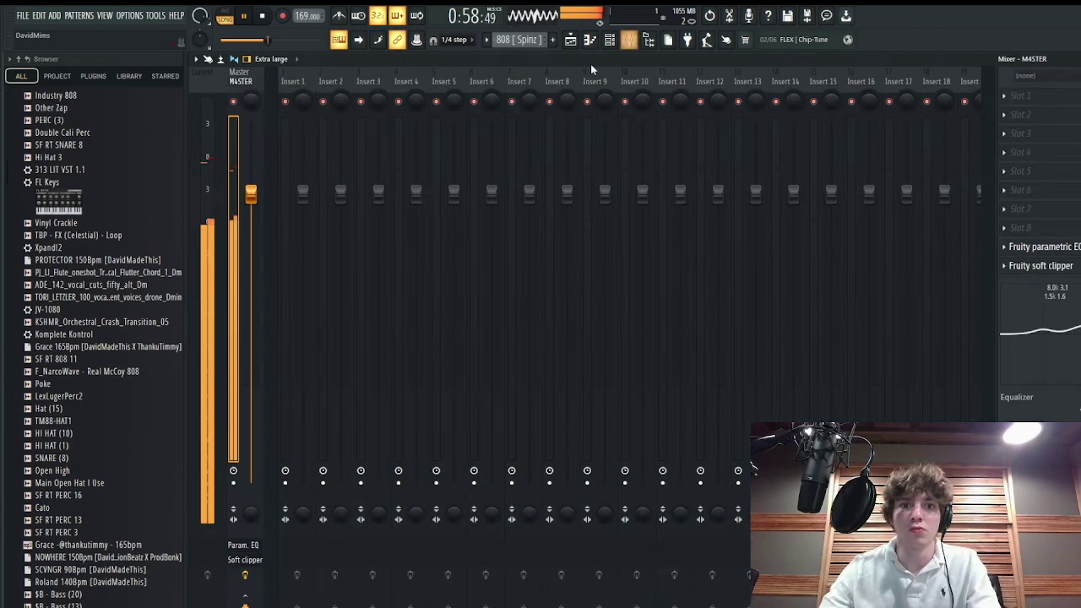
pyautogui.click(338, 80)
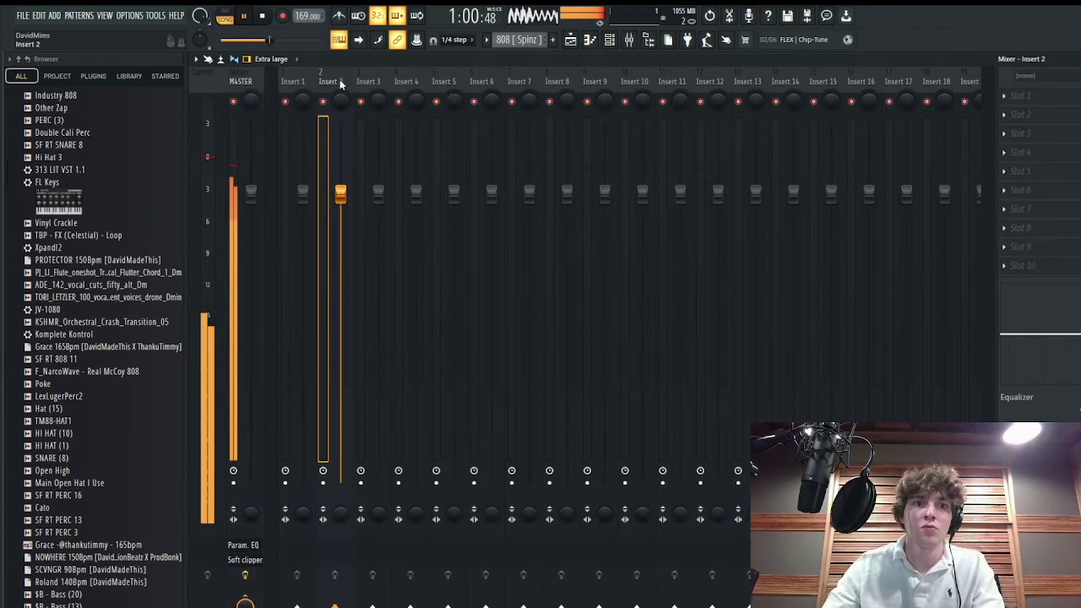
pyautogui.click(611, 40)
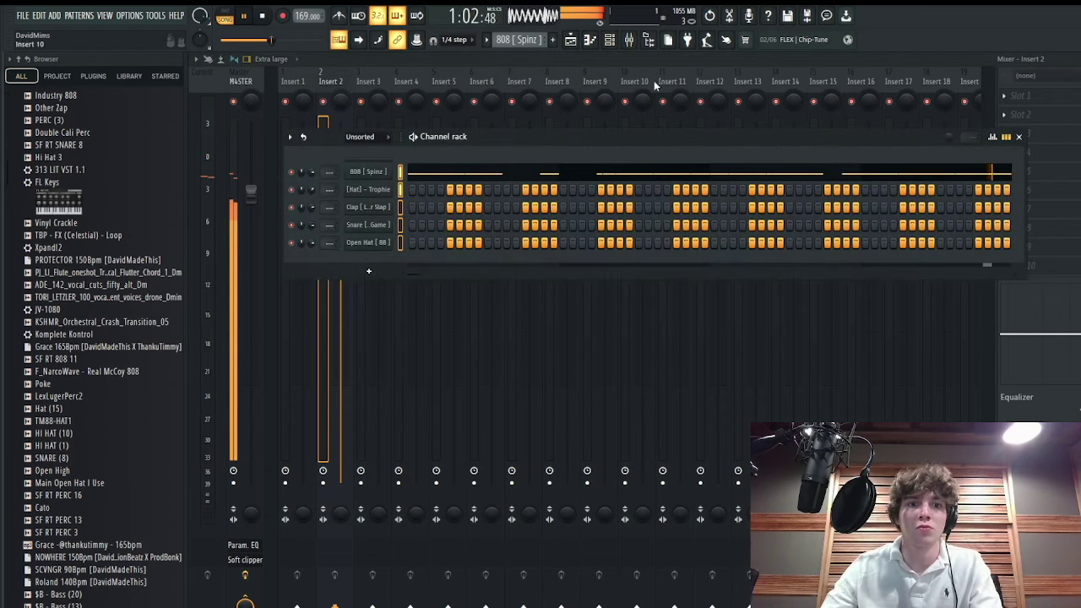
pyautogui.click(344, 80)
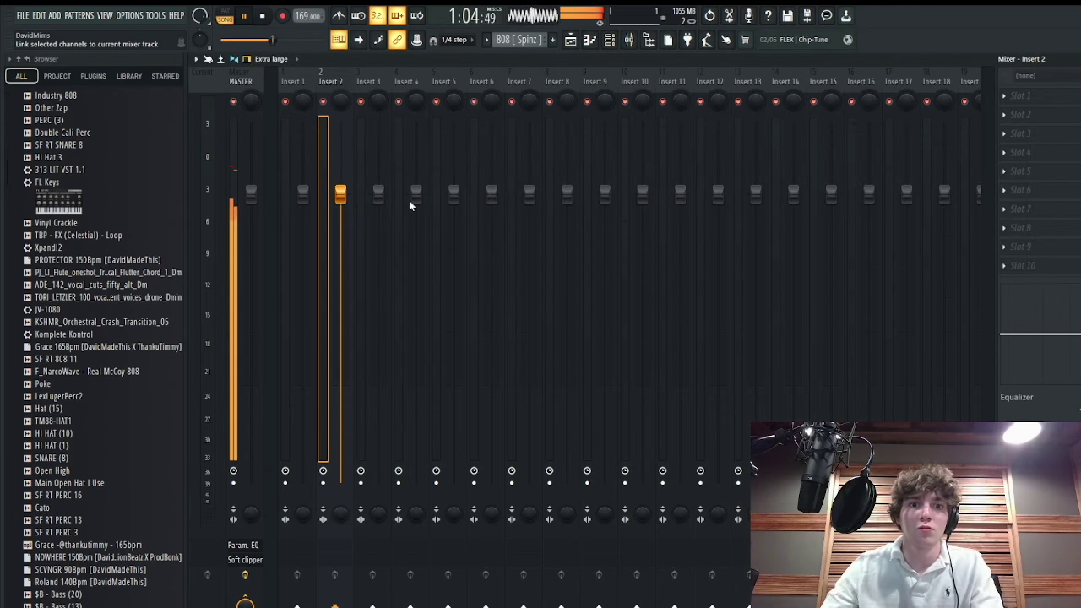
# - Route the ENERGY melody audio clip to mixer track 1
pyautogui.click(570, 39)
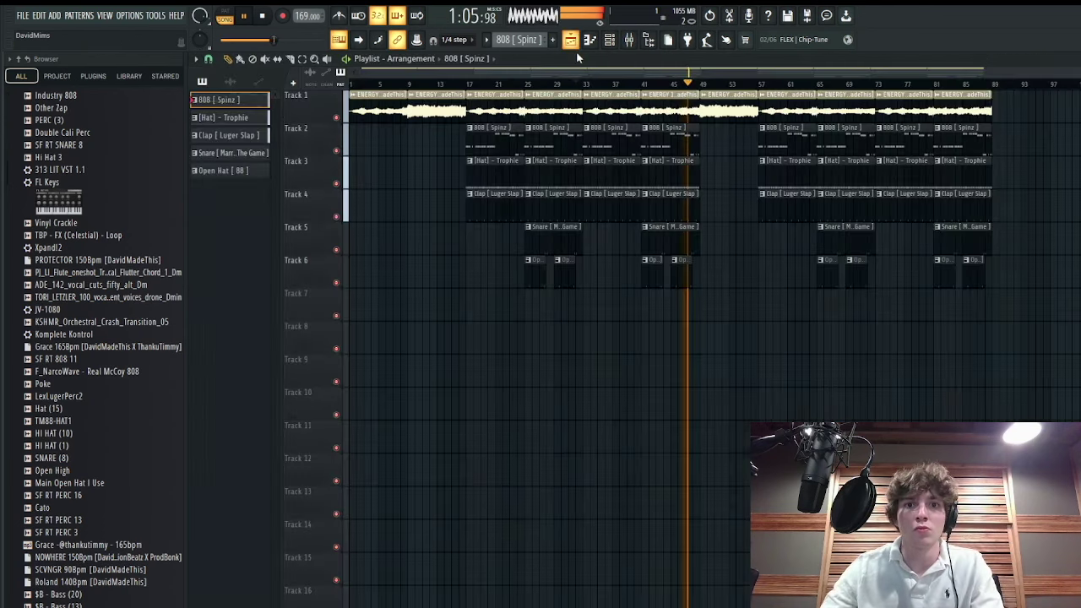
pyautogui.doubleClick(602, 106)
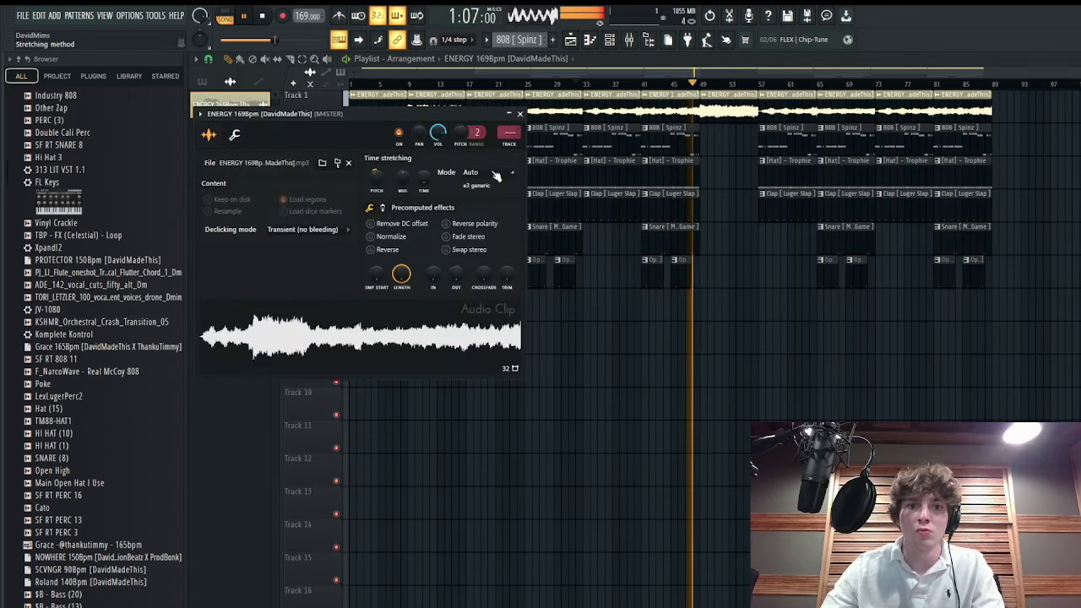
pyautogui.click(521, 113)
# - Stop playback, open the 808 channel's volume envelope and set its release time to 0%
pyautogui.scroll(4, 711, 153)
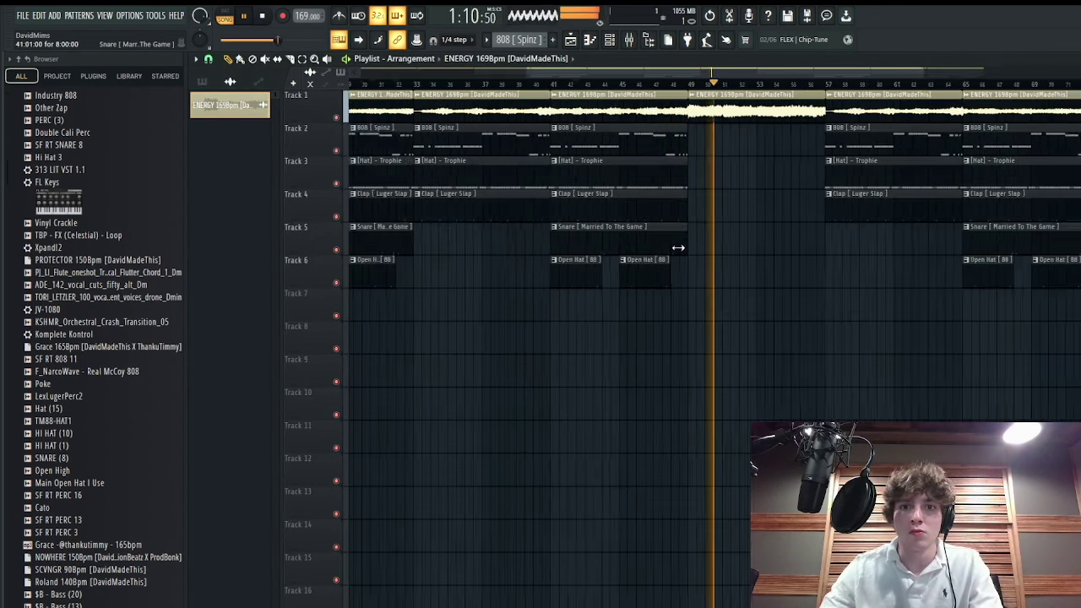
pyautogui.doubleClick(671, 150)
pyautogui.press('space')
pyautogui.click(610, 41)
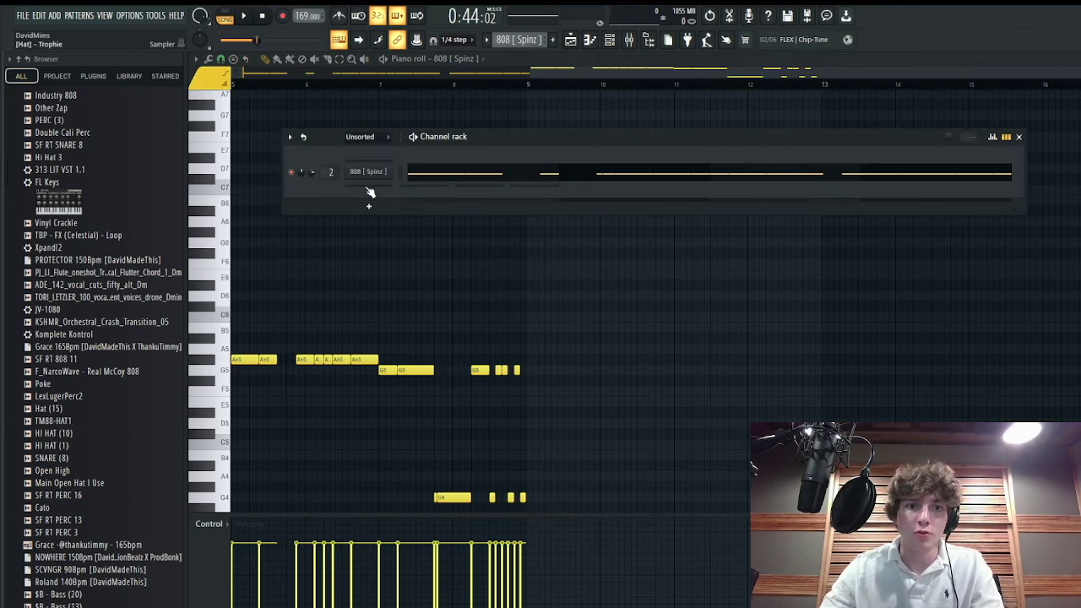
pyautogui.click(368, 176)
pyautogui.click(251, 151)
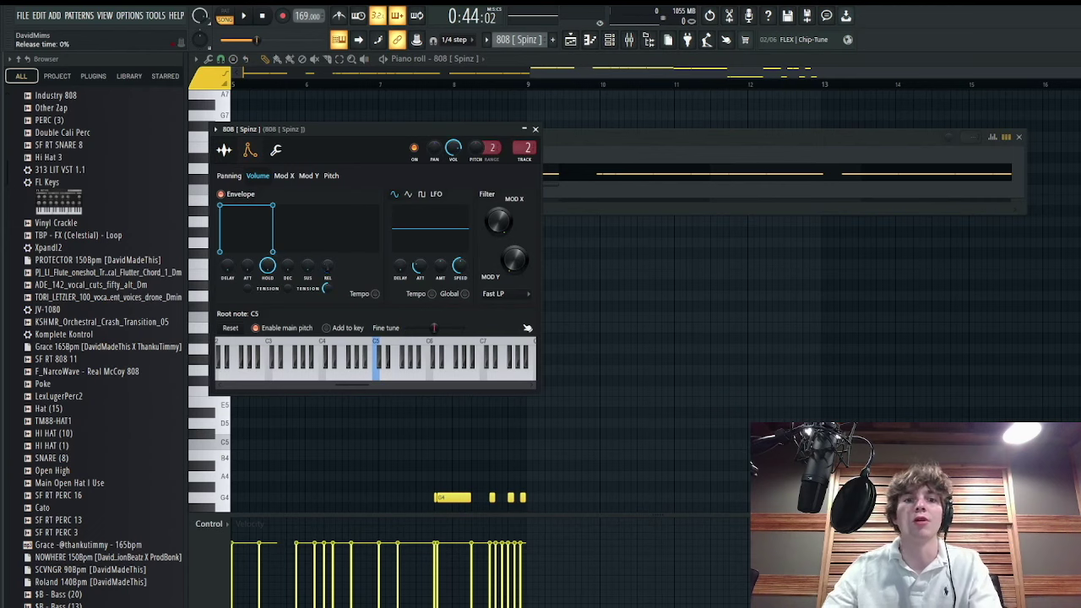
pyautogui.click(672, 93)
# - Examine the melody-only break at bars 49 to 57 and play the arrangement again from just before bar 17
pyautogui.click(571, 39)
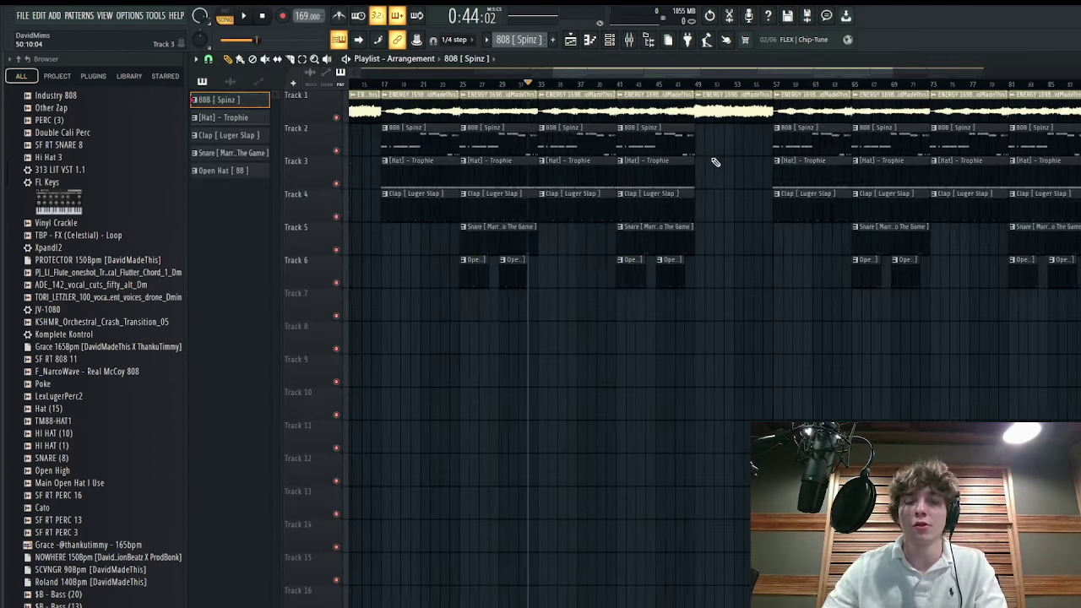
pyautogui.scroll(-5, 675, 102)
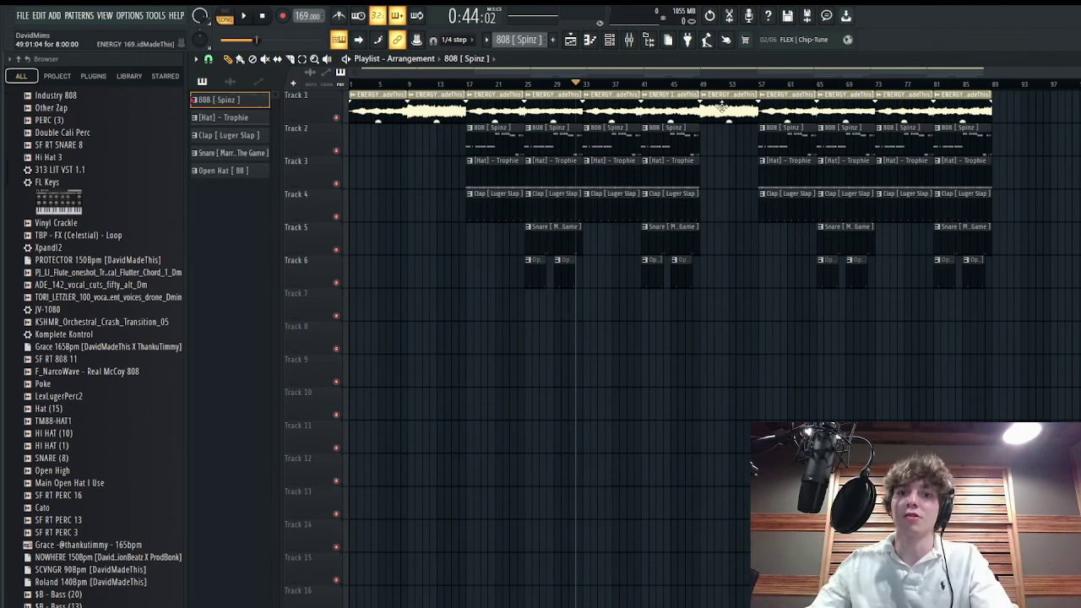
pyautogui.scroll(5, 722, 106)
pyautogui.scroll(2, 688, 148)
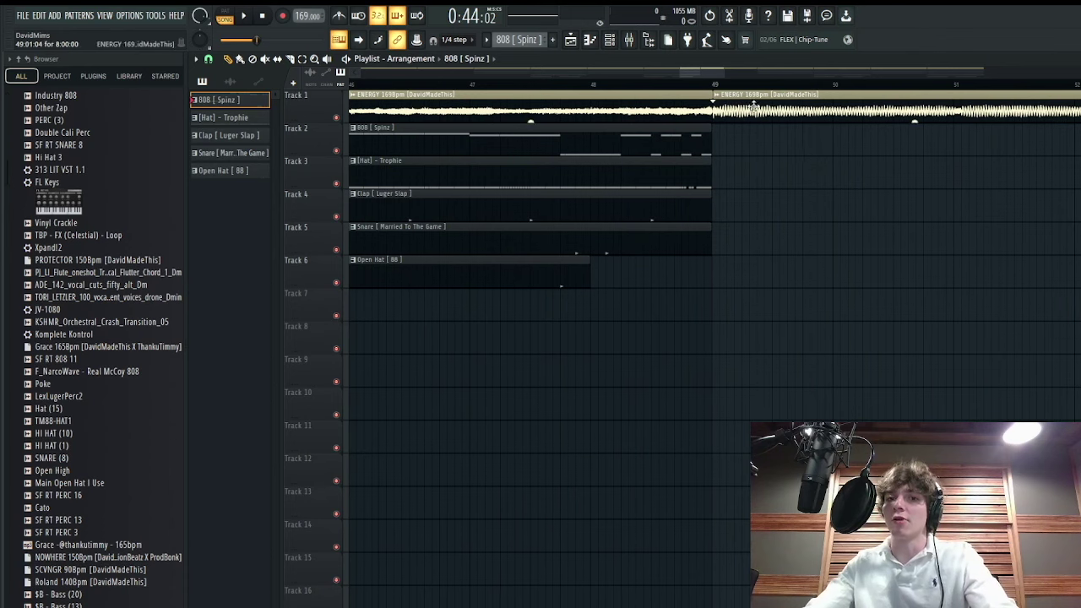
pyautogui.scroll(-5, 734, 118)
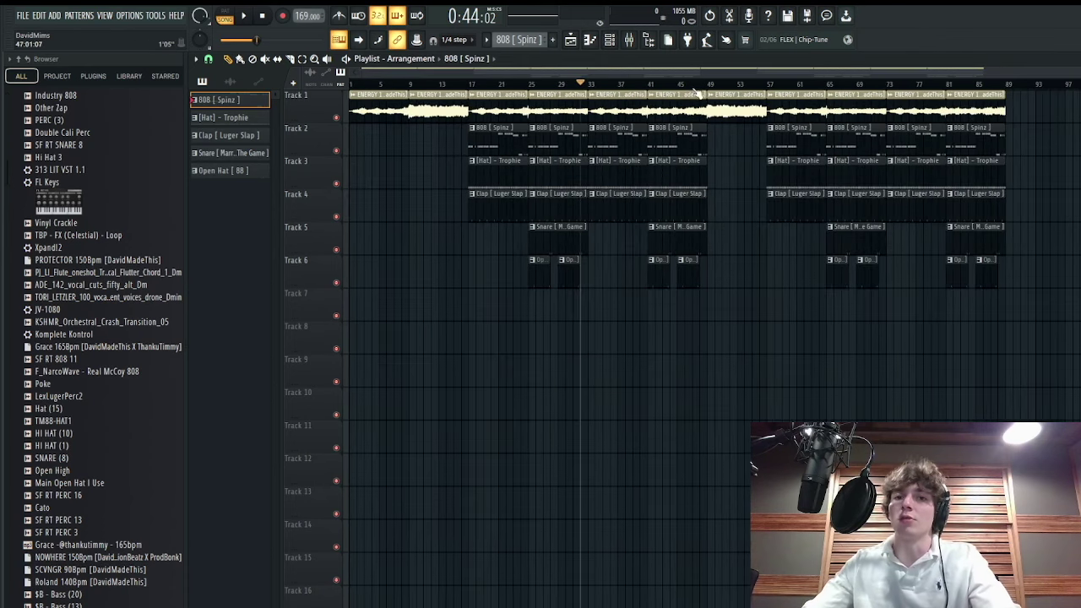
pyautogui.press('space')
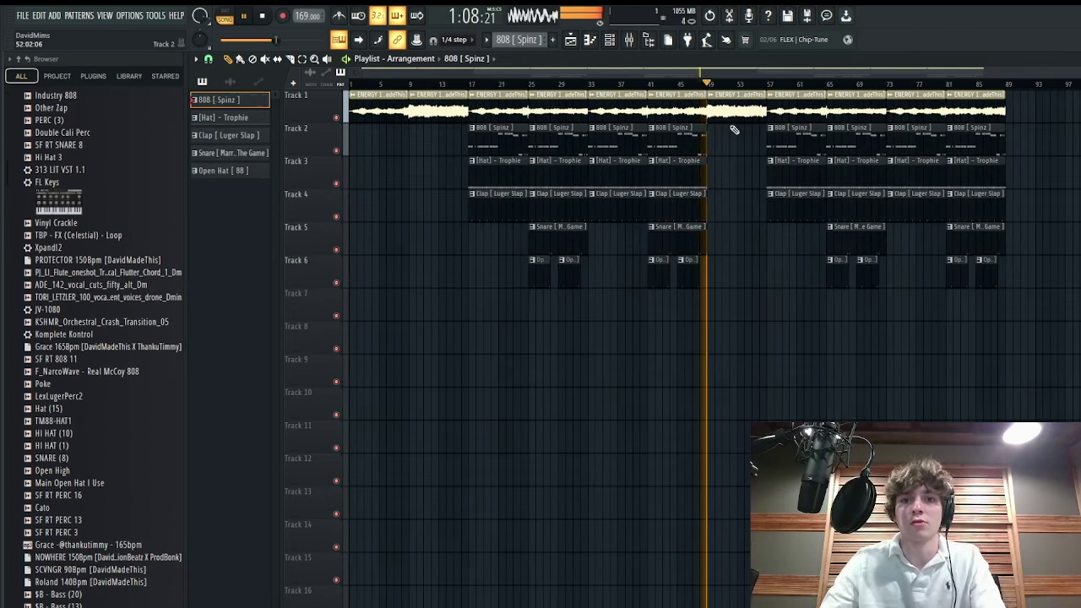
pyautogui.click(460, 87)
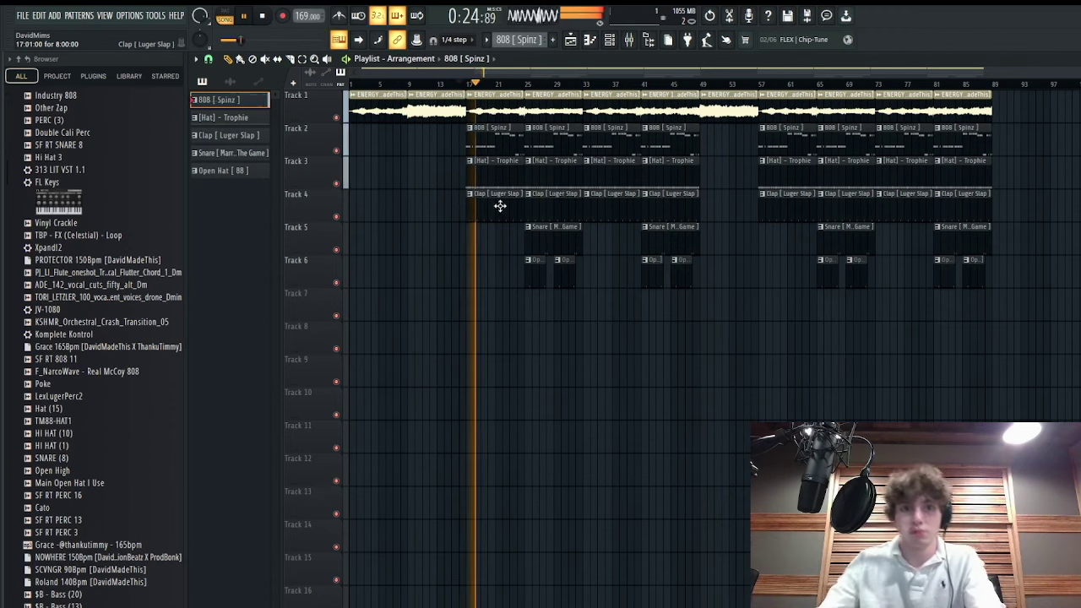
# - Lengthen the 808 notes so each runs into the next without gaps, ending the last G4 note at bar 9
pyautogui.doubleClick(494, 139)
pyautogui.press('space')
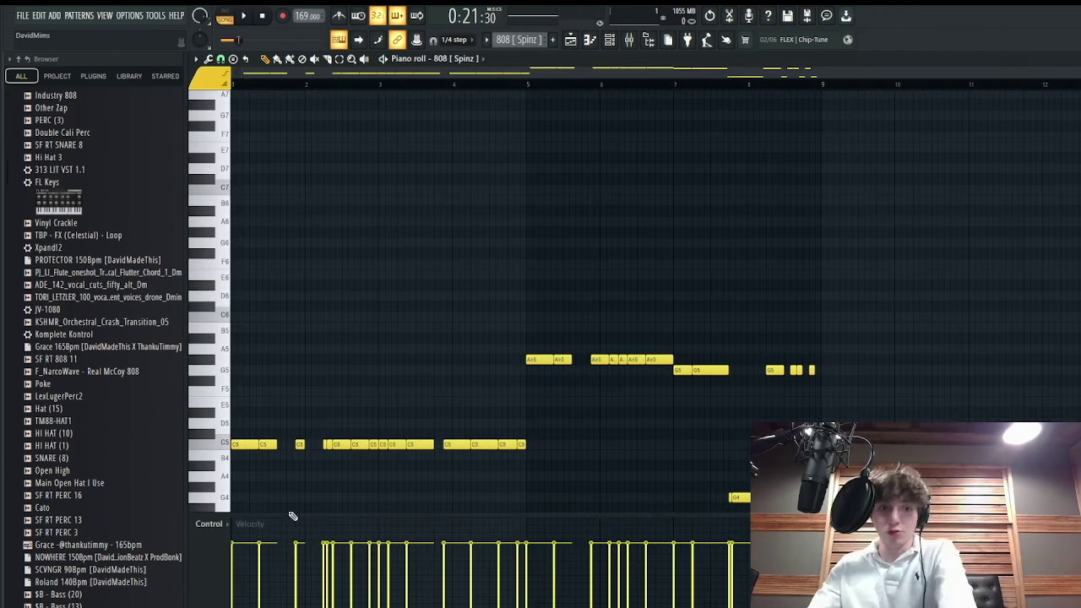
pyautogui.scroll(-5, 314, 480)
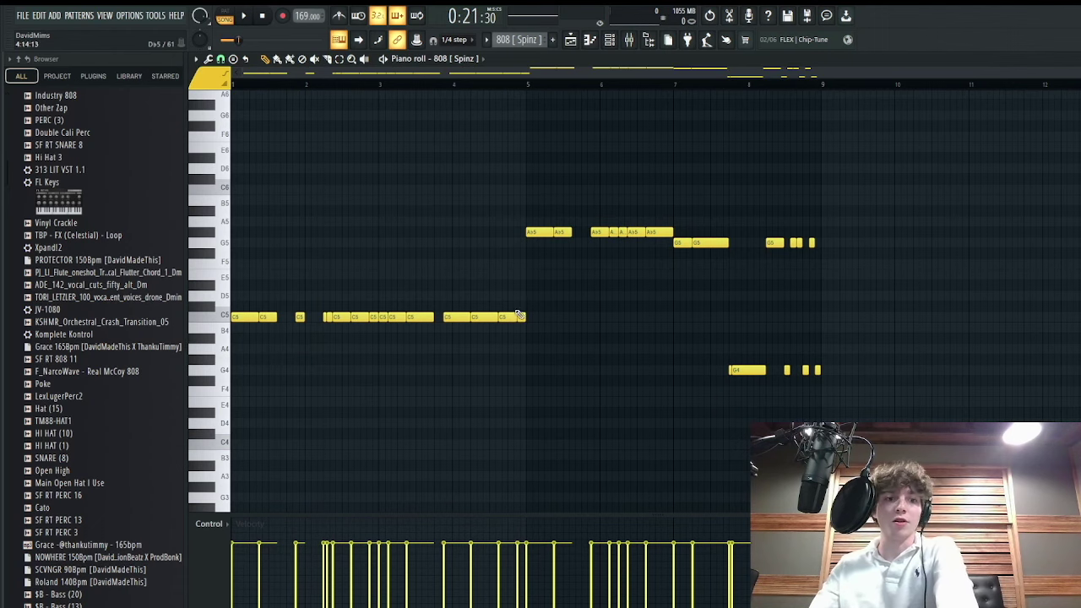
pyautogui.moveTo(818, 370); pyautogui.dragTo(893, 370)
pyautogui.scroll(2, 916, 399)
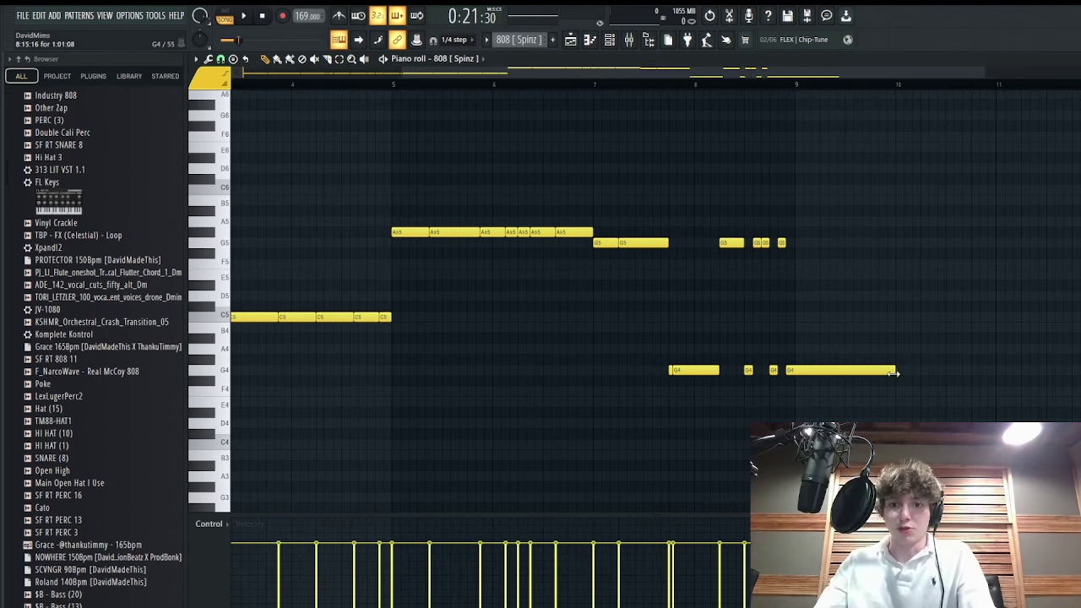
pyautogui.scroll(4, 793, 388)
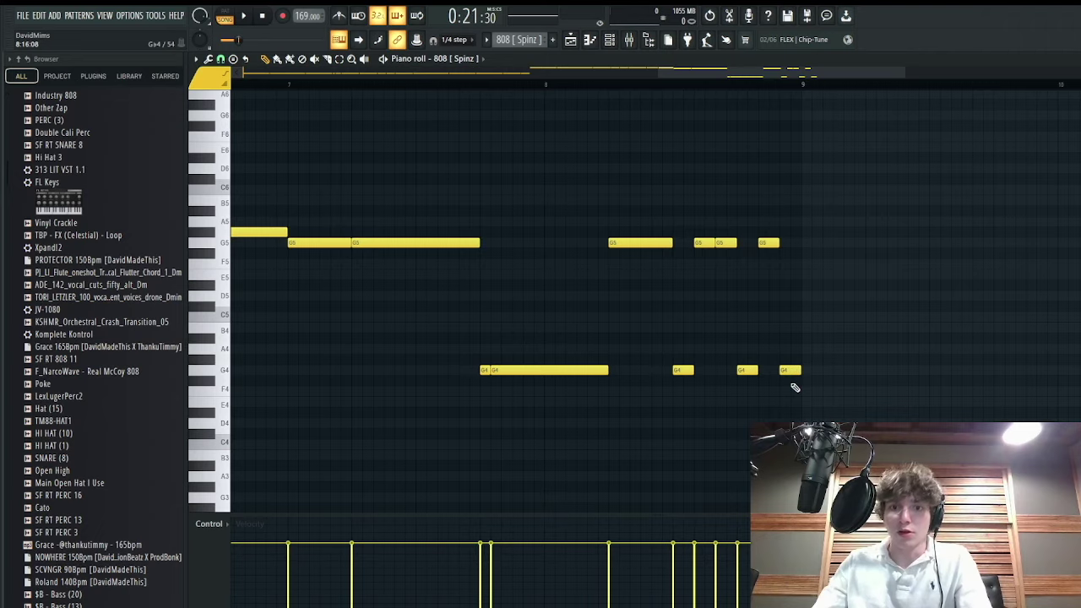
pyautogui.scroll(-5, 796, 388)
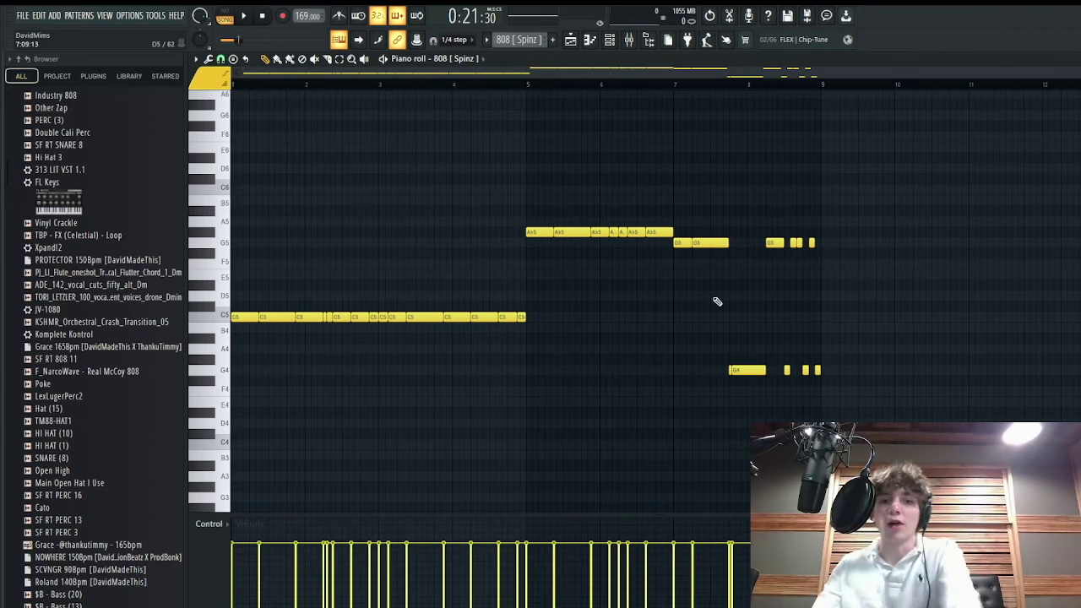
# - Play the drop at bar 17 and raise the ENERGY melody clip's time-stretching pitch
pyautogui.click(571, 39)
pyautogui.press('space')
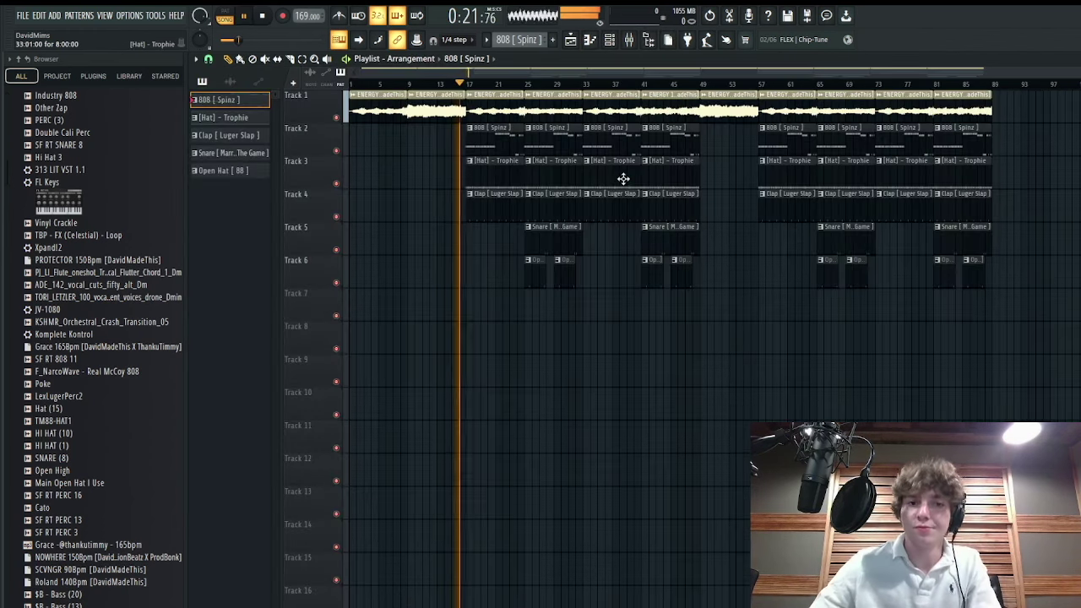
pyautogui.doubleClick(512, 111)
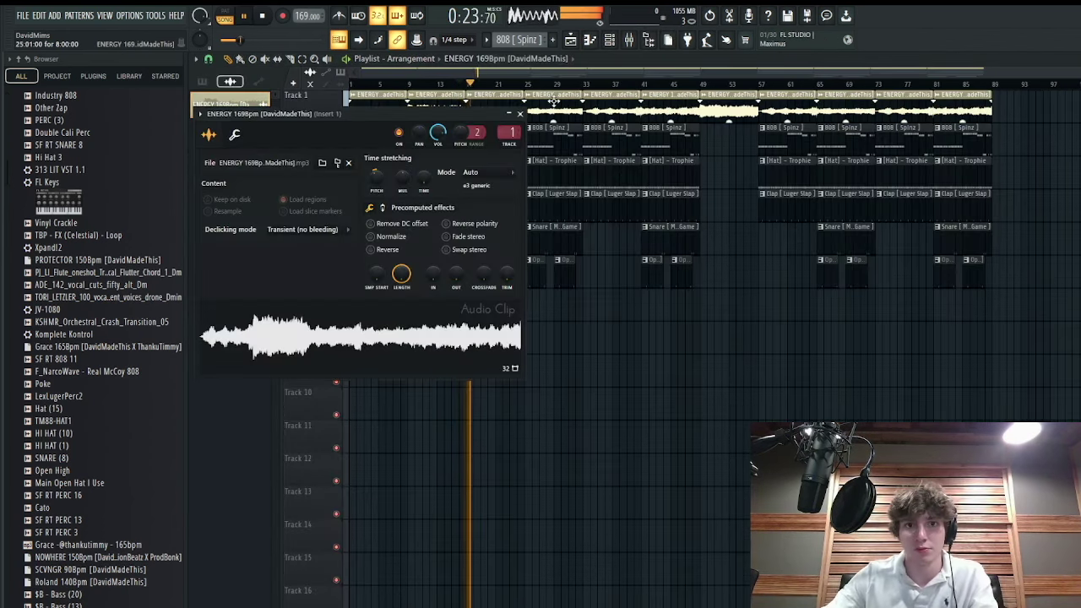
pyautogui.press('space')
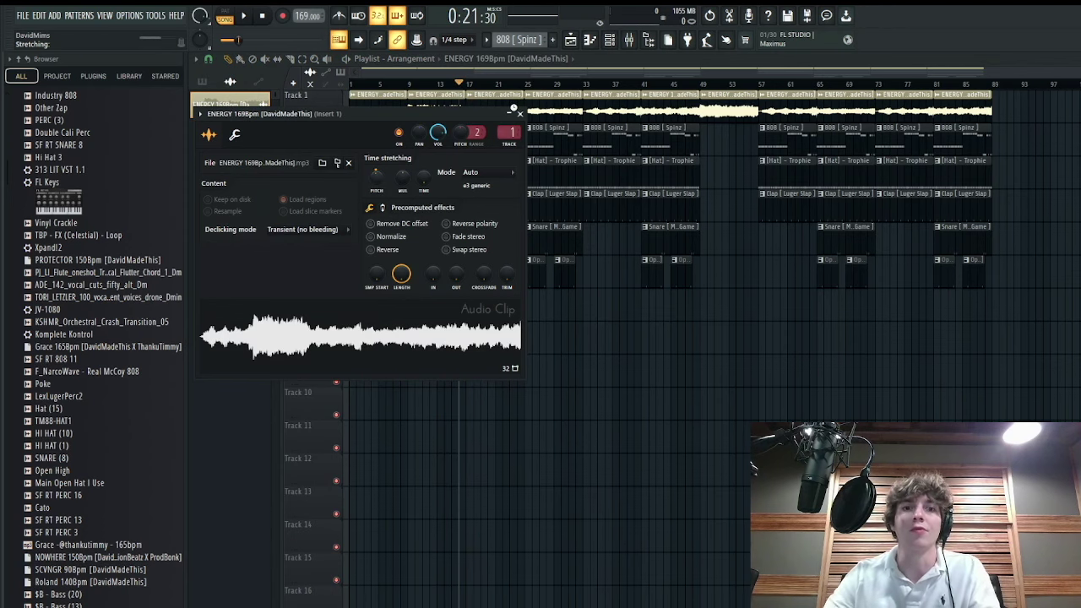
pyautogui.click(519, 112)
# - Transpose all 808 notes up one semitone and play them against the melody in the arrangement
pyautogui.press('F7')
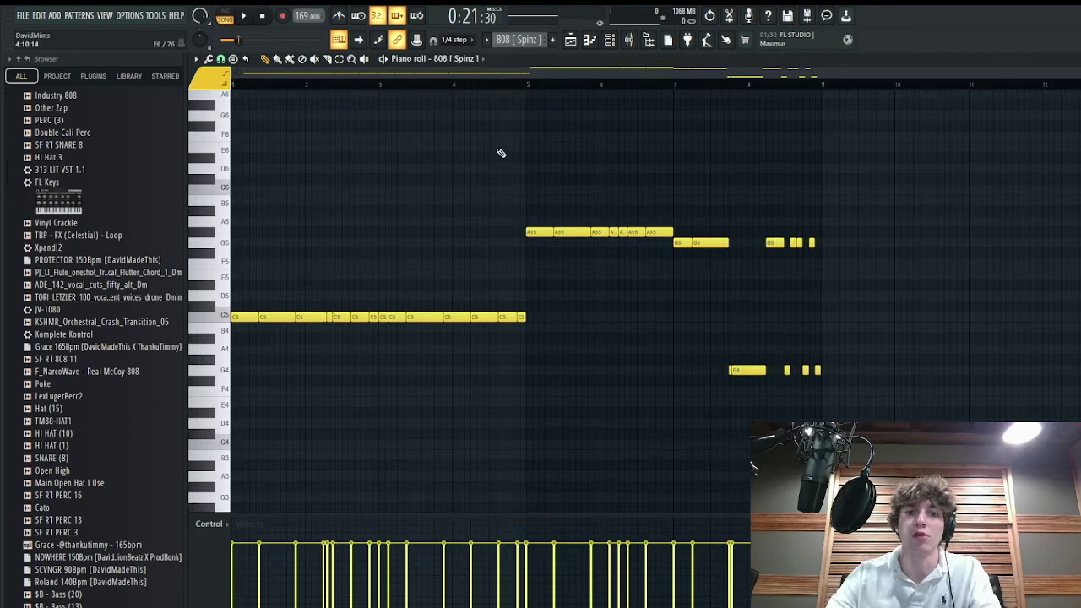
pyautogui.hotkey('shift', 'Up')
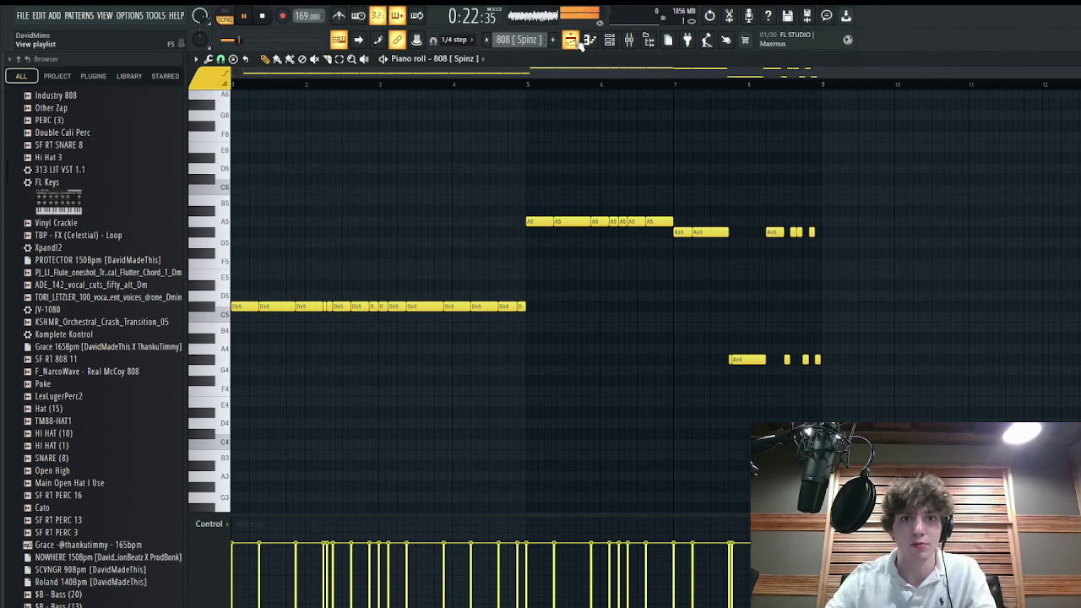
pyautogui.click(572, 40)
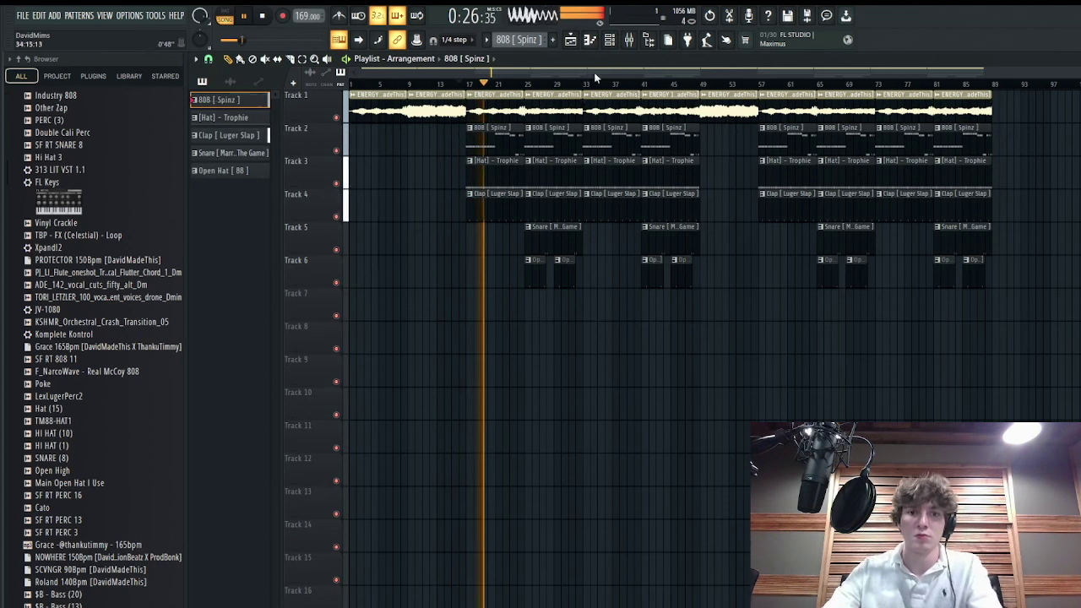
# - Place clips of a new empty pattern on Track 7 from bar 17 to 49 and delete the one at bar 17
pyautogui.scroll(5, 521, 43)
pyautogui.click(474, 309)
pyautogui.moveTo(473, 306)
pyautogui.mouseDown()
pyautogui.moveTo(521, 306)
pyautogui.moveTo(504, 309)
pyautogui.moveTo(664, 397)
pyautogui.mouseUp()
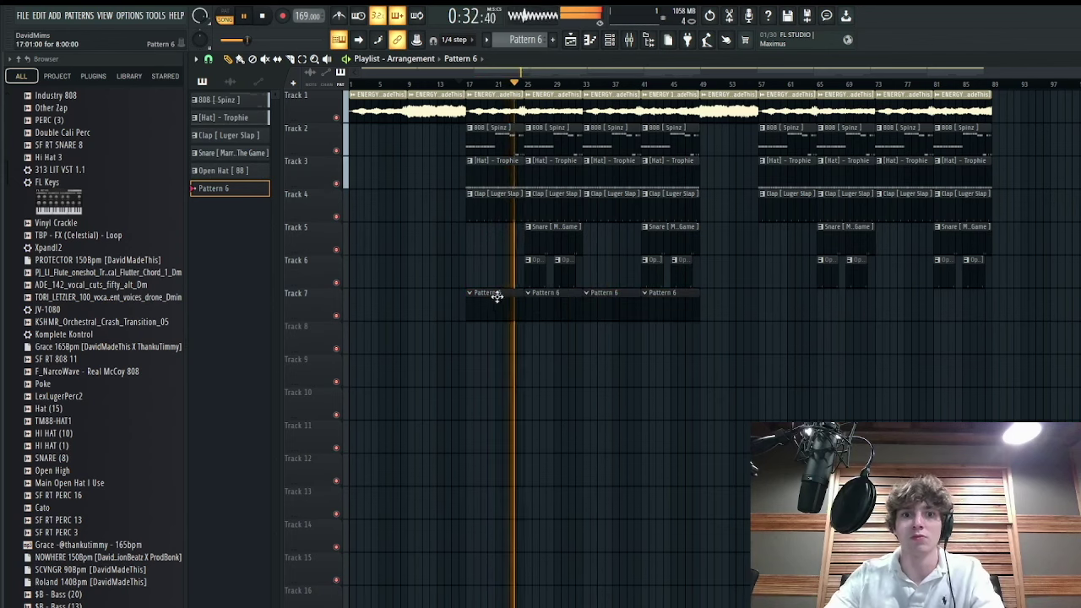
pyautogui.rightClick(497, 297)
# - Select bars 25 to 33 on the playlist timeline, show the channel rack for the new pattern and stop playback
pyautogui.scroll(4, 517, 262)
pyautogui.moveTo(552, 87); pyautogui.dragTo(698, 97)
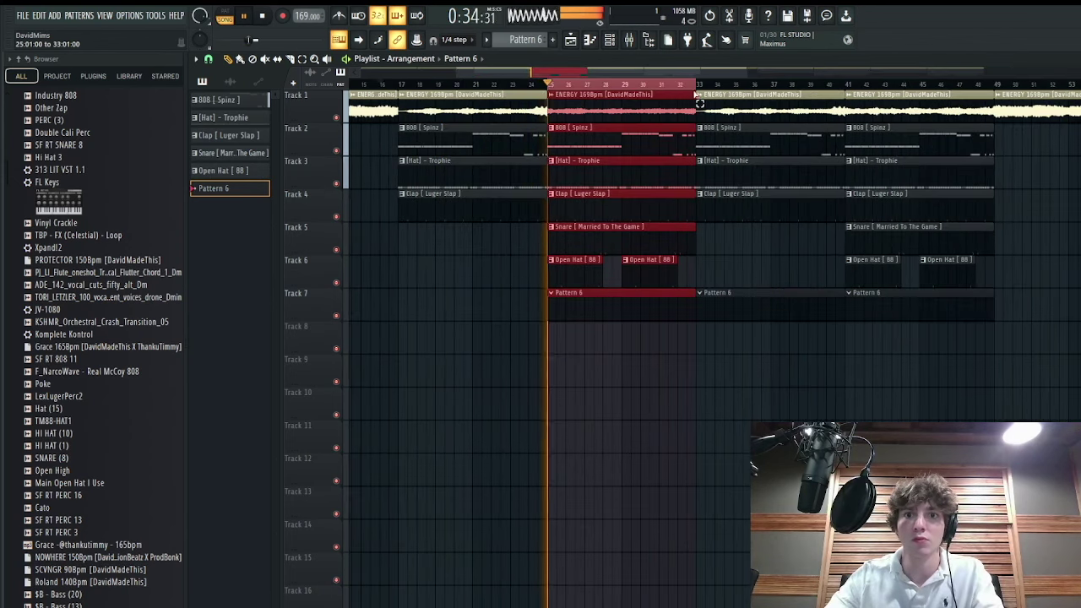
pyautogui.click(608, 39)
pyautogui.press('space')
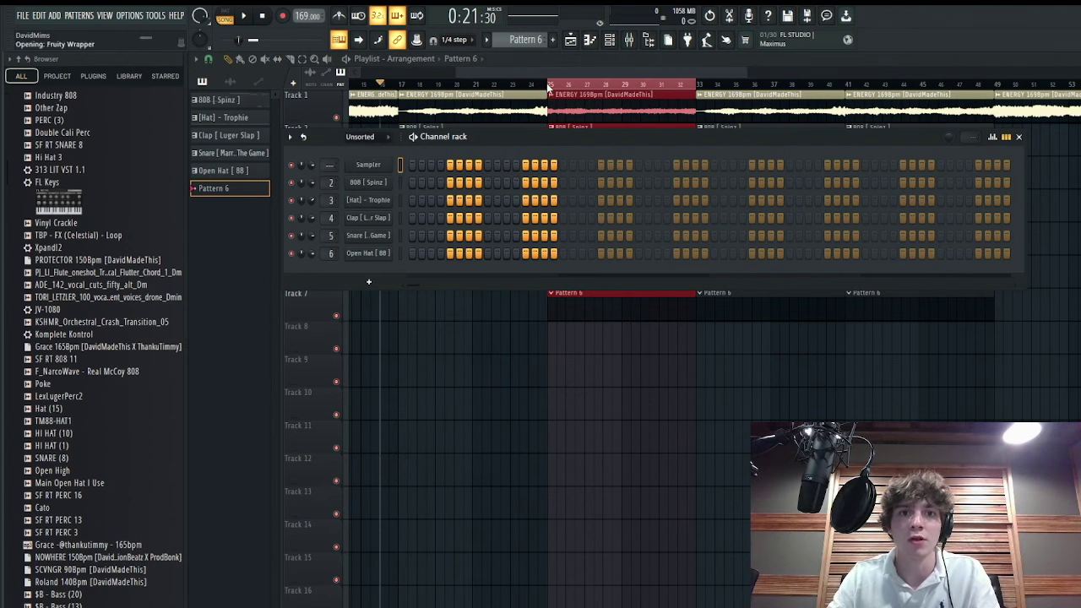
# - Add an ANA2 x64 synth channel to the new pattern and open its preset browser
pyautogui.click(546, 200)
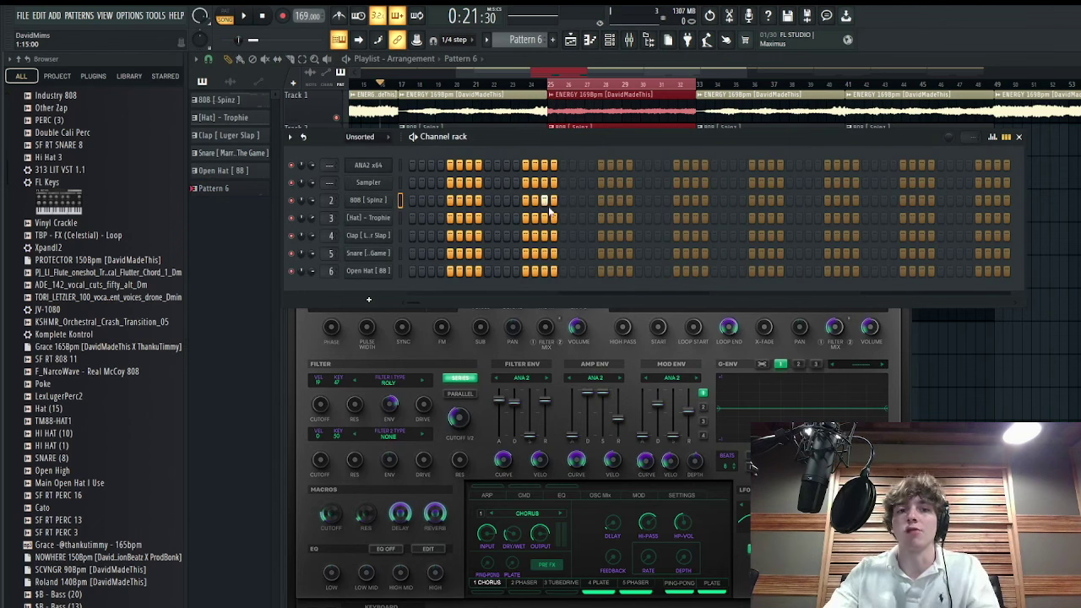
pyautogui.click(896, 342)
pyautogui.moveTo(573, 208); pyautogui.dragTo(613, 152)
pyautogui.click(615, 175)
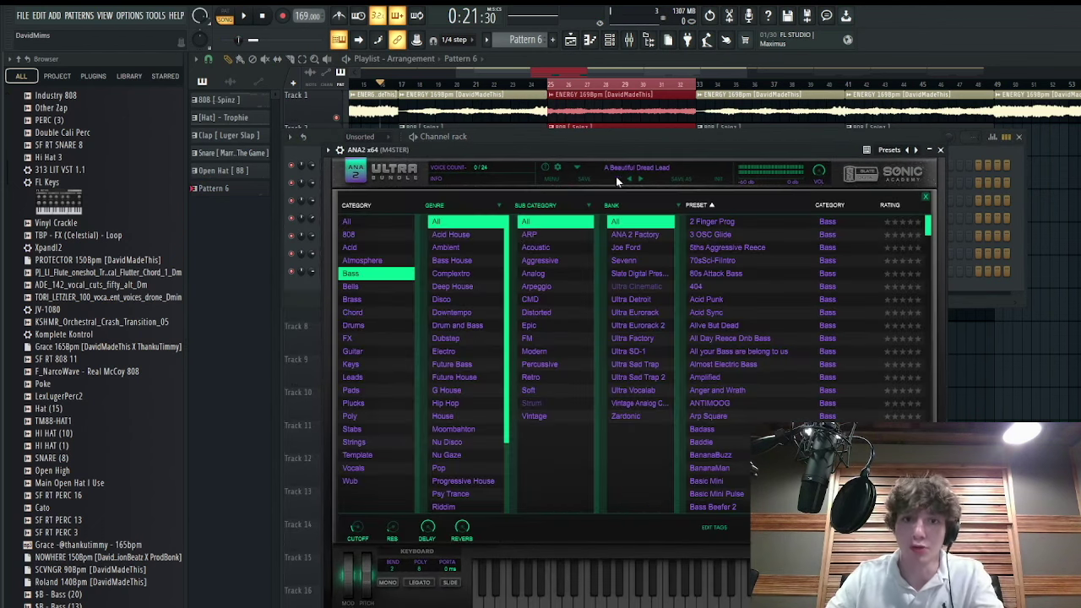
# - Browse ANA2's Bells category, load and audition bell presets such as Bell Grand, and open the new pattern's notes for editing
pyautogui.click(374, 288)
pyautogui.doubleClick(723, 246)
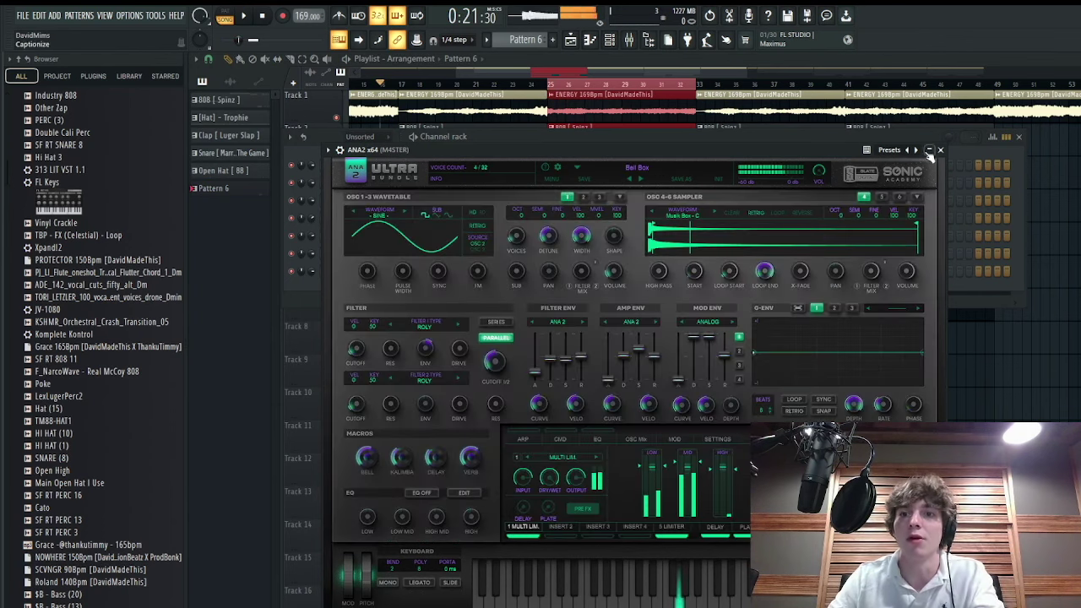
pyautogui.click(640, 179)
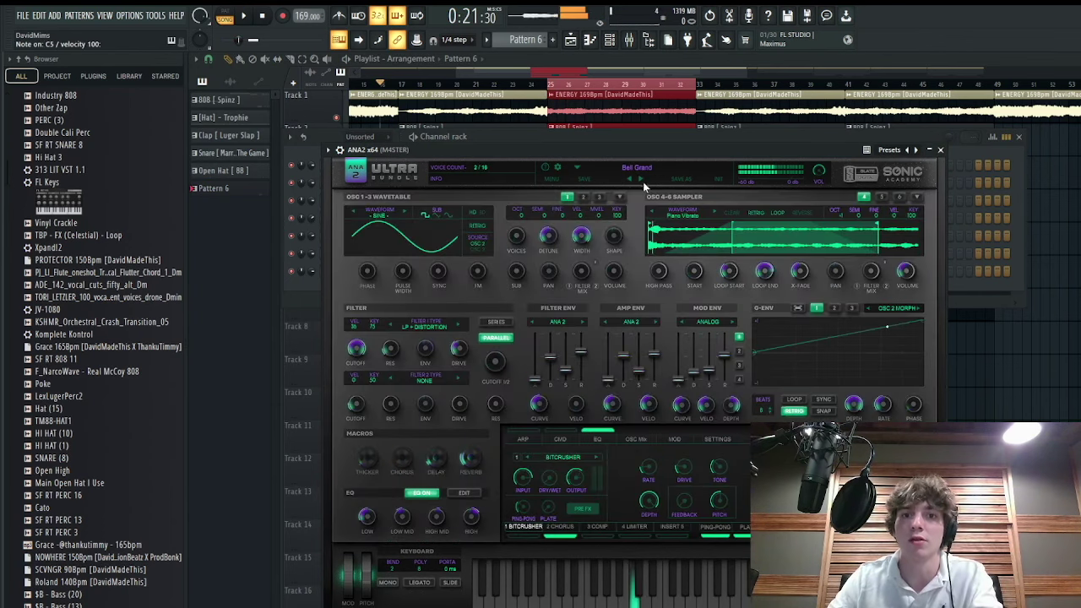
pyautogui.press('Escape')
pyautogui.press('F7')
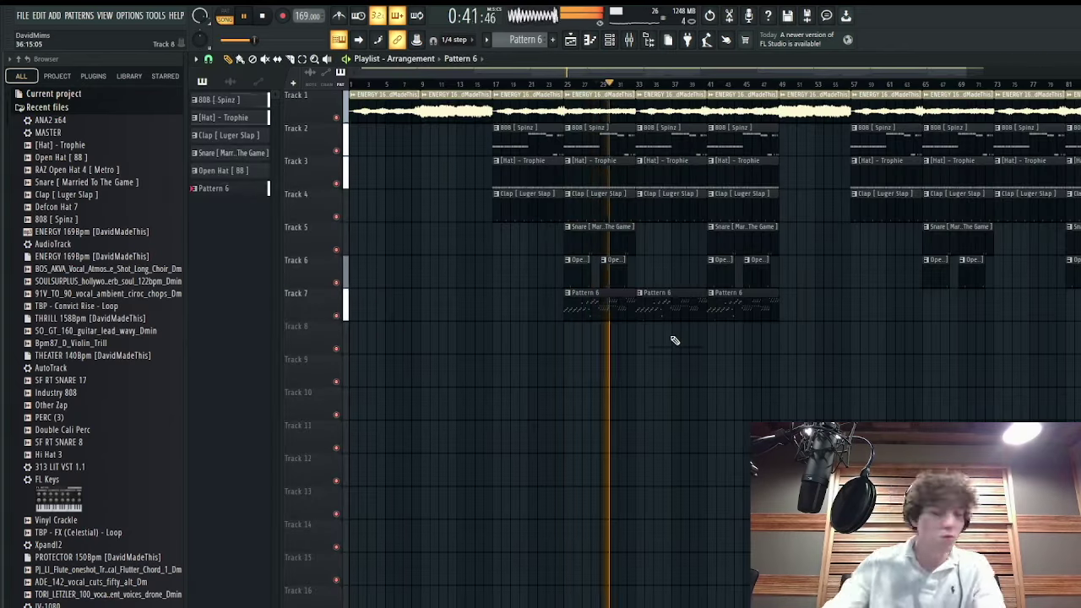
# - Delete the Pattern 6 clip at bar 33 on Track 7 and place copies at bars 65 and 81
pyautogui.rightClick(681, 297)
pyautogui.scroll(-2, 684, 377)
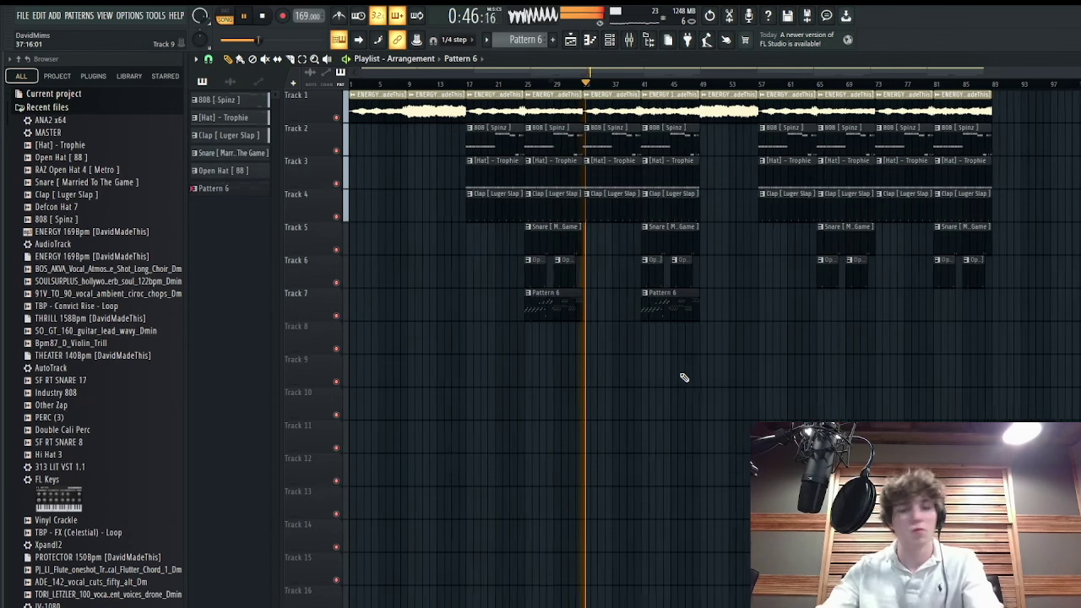
pyautogui.moveTo(740, 351); pyautogui.dragTo(858, 329)
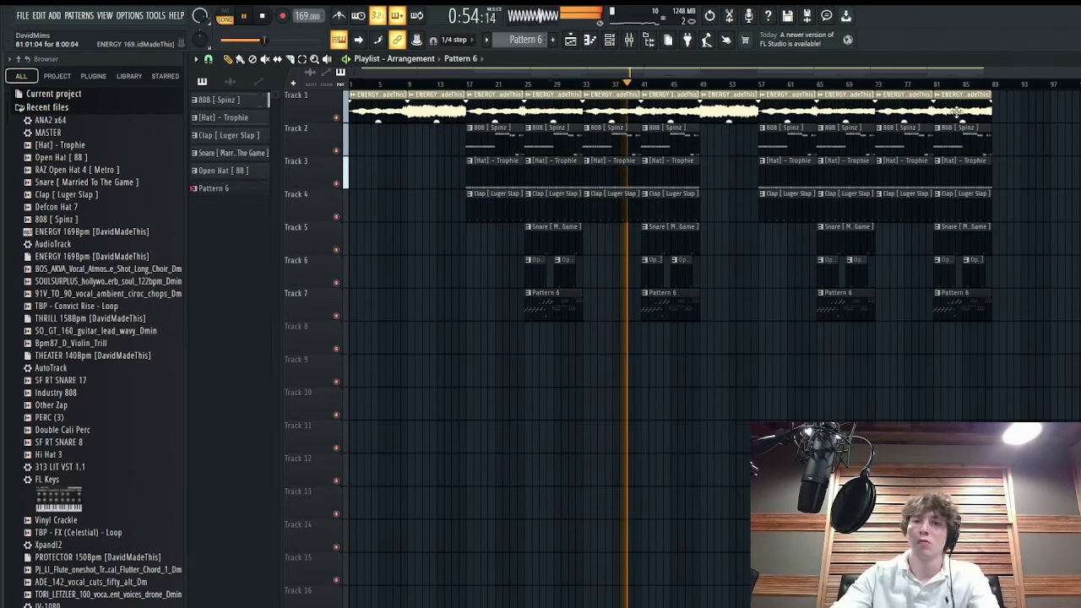
# - Add an ENERGY 169Bpm clip on Track 1 spanning bars 89 to 105 as the outro
pyautogui.click(682, 111)
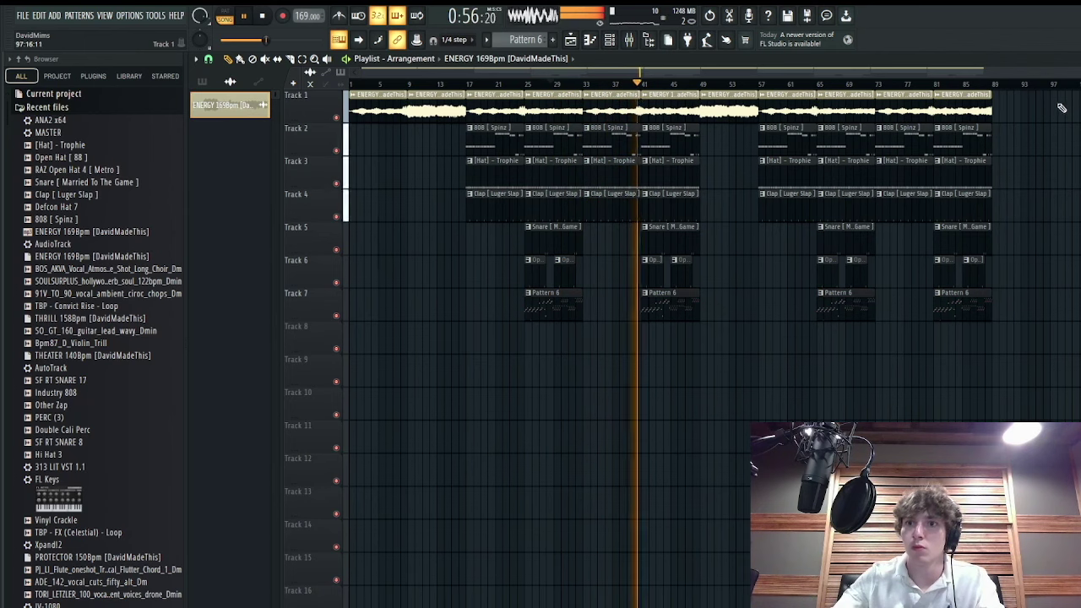
pyautogui.click(1067, 117)
pyautogui.moveTo(1068, 116); pyautogui.dragTo(1010, 117)
pyautogui.scroll(-2, 993, 143)
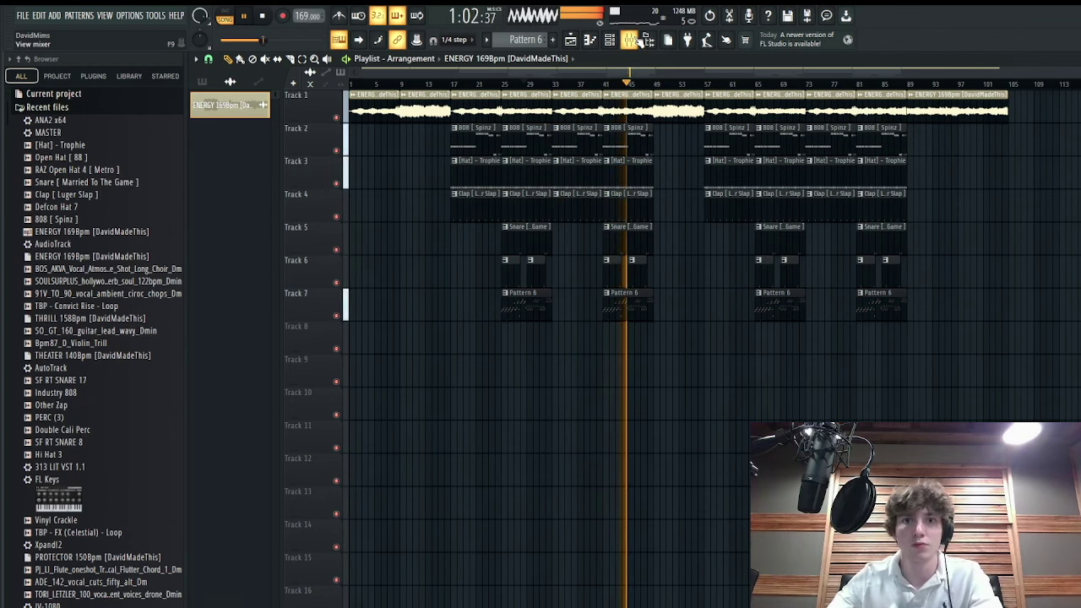
# - Stop playback and set the song position to bar 17
pyautogui.press('F9')
pyautogui.press('F5')
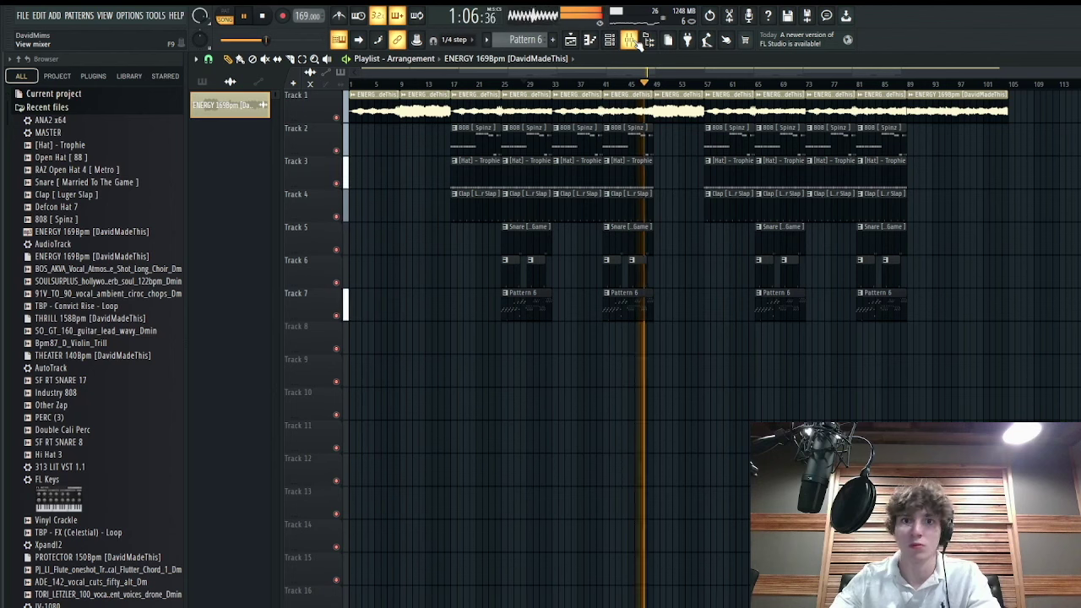
pyautogui.press('space')
pyautogui.click(452, 85)
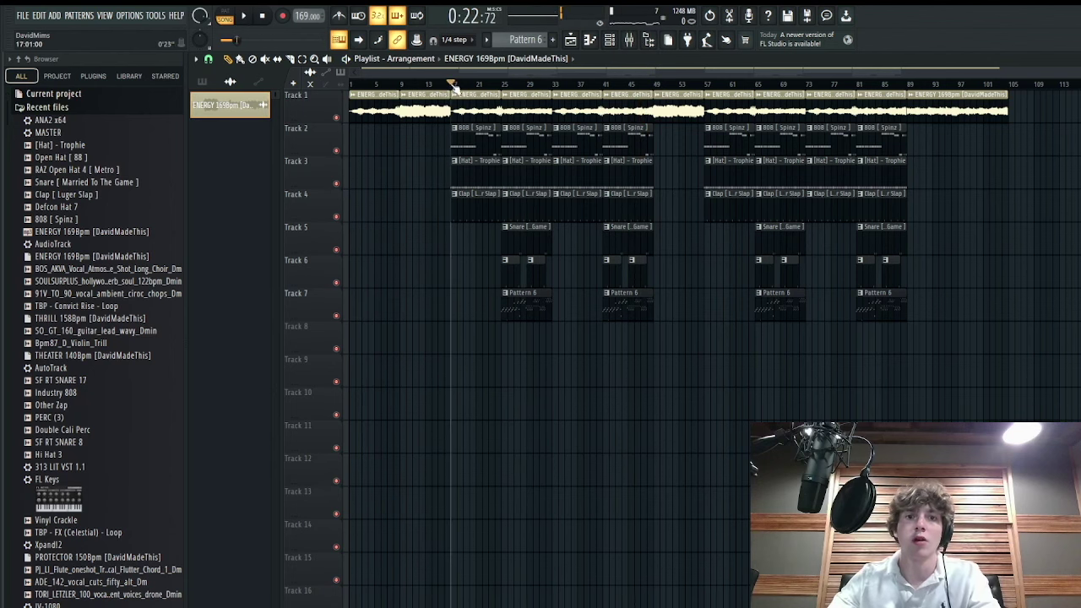
# - Load Fruity Parametric EQ 2 on mixer Insert 1, shape its curve and create an automation clip for its mix level
pyautogui.click(629, 41)
pyautogui.click(296, 81)
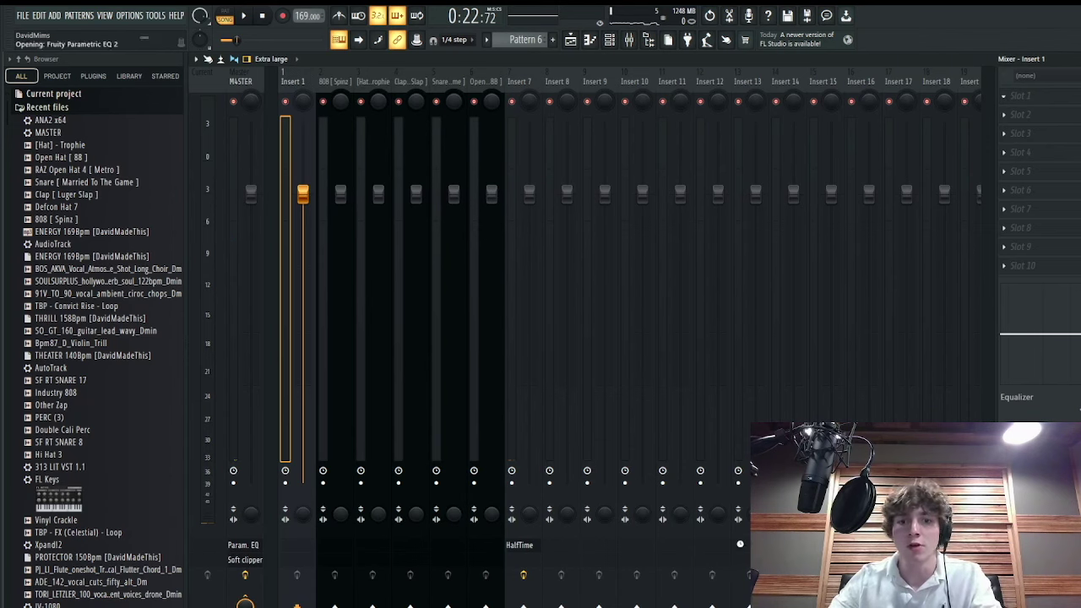
pyautogui.moveTo(366, 344); pyautogui.dragTo(377, 346)
pyautogui.click(663, 175)
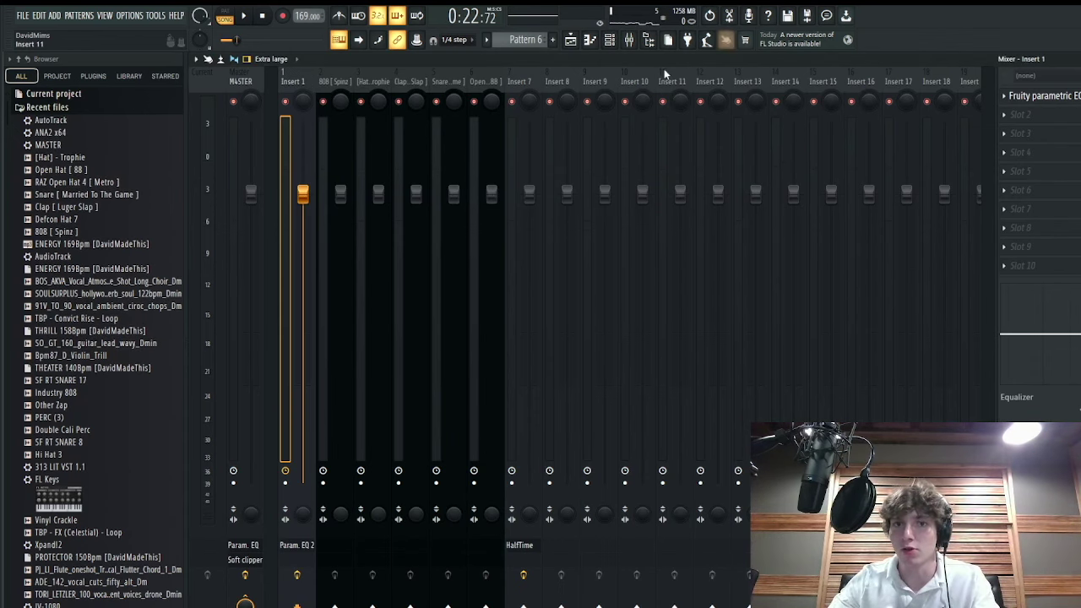
# - Shape the EQ mix level automation on Track 8: full from bars 17 to 49 and 57 to 89, minimum everywhere else
pyautogui.click(570, 40)
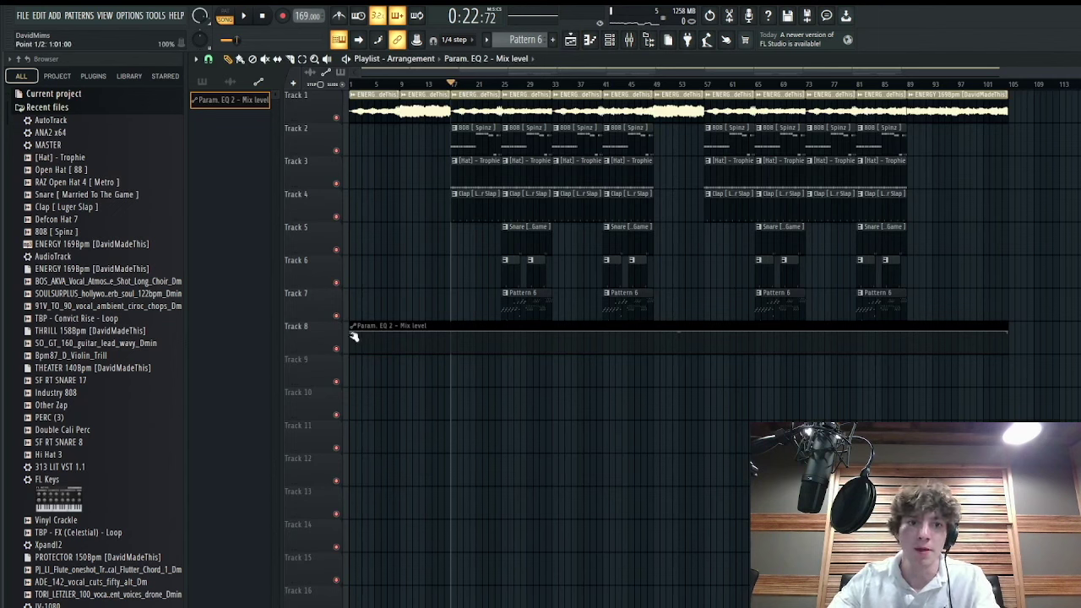
pyautogui.moveTo(353, 336); pyautogui.dragTo(375, 362)
pyautogui.moveTo(448, 357); pyautogui.dragTo(449, 299)
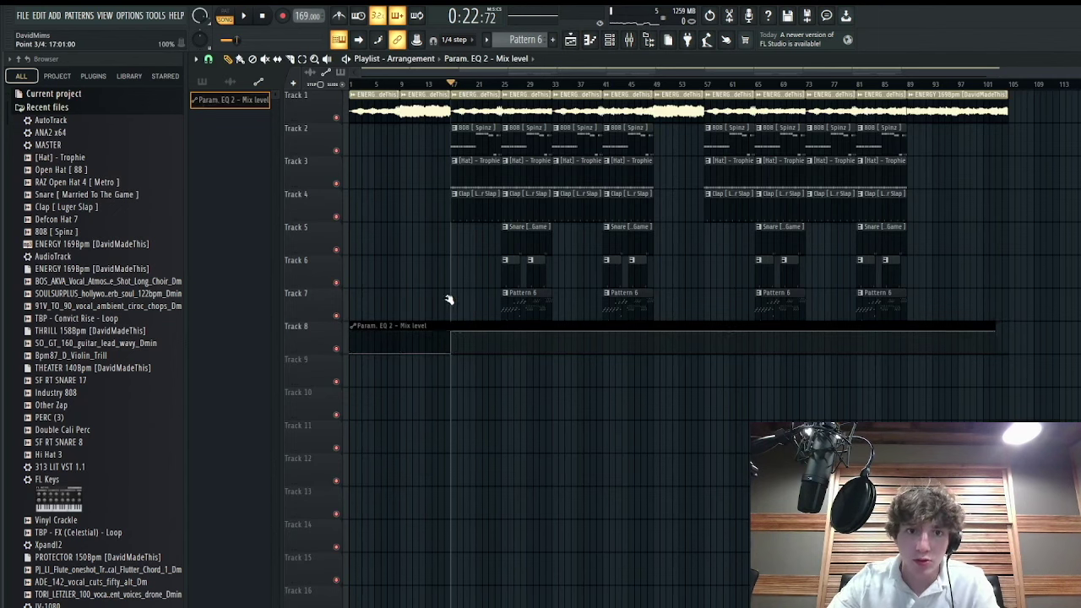
pyautogui.rightClick(659, 340)
pyautogui.moveTo(655, 338); pyautogui.dragTo(634, 381)
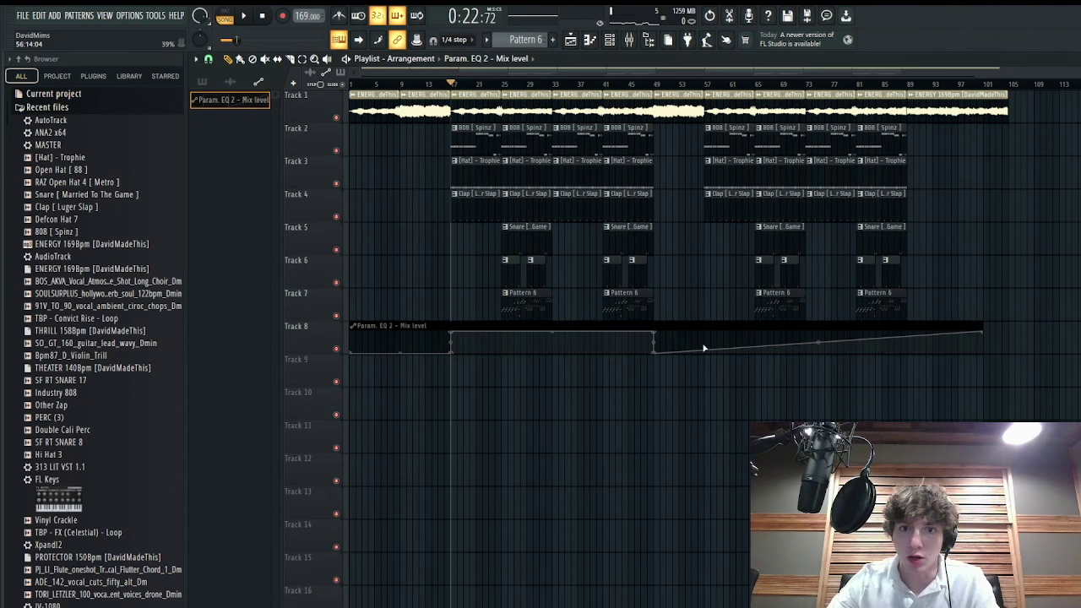
pyautogui.moveTo(723, 338); pyautogui.dragTo(704, 306)
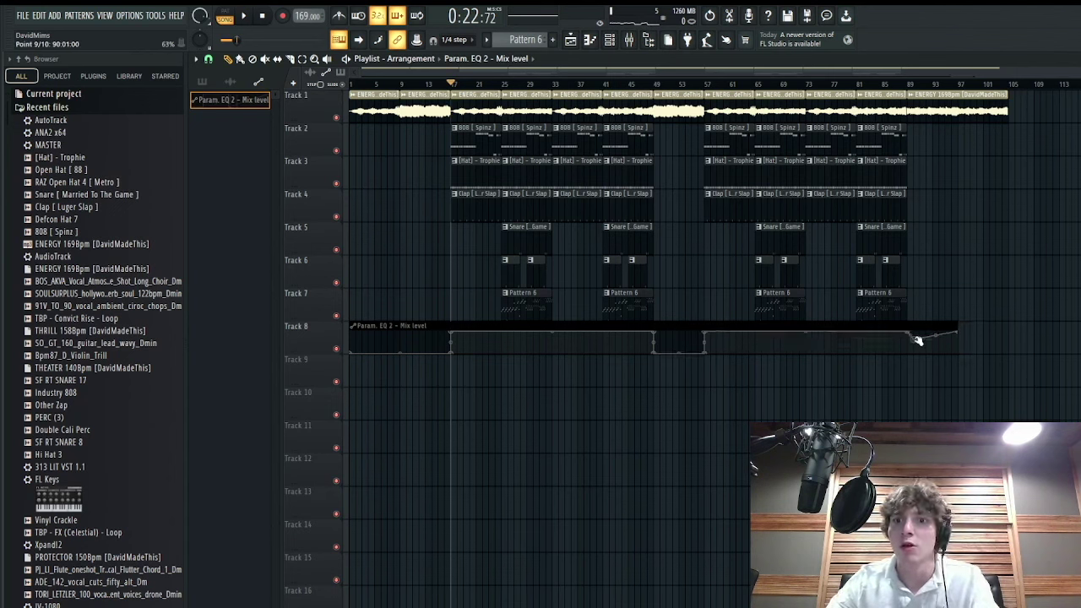
pyautogui.moveTo(953, 334); pyautogui.dragTo(1013, 367)
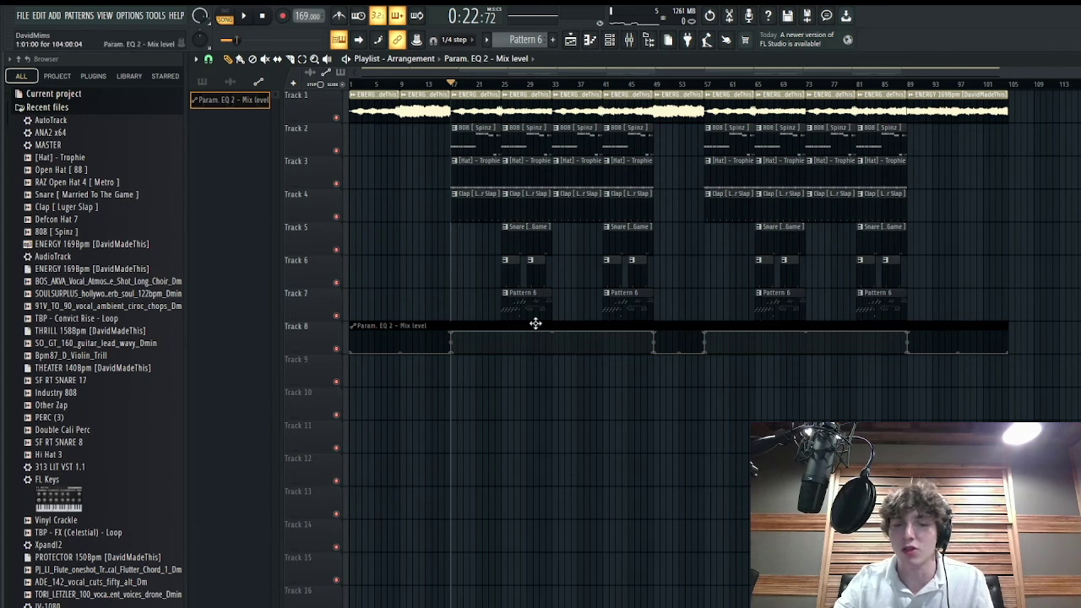
# - Play the arrangement from bar 17 and check the mixer levels and the automated melody filtering
pyautogui.press('space')
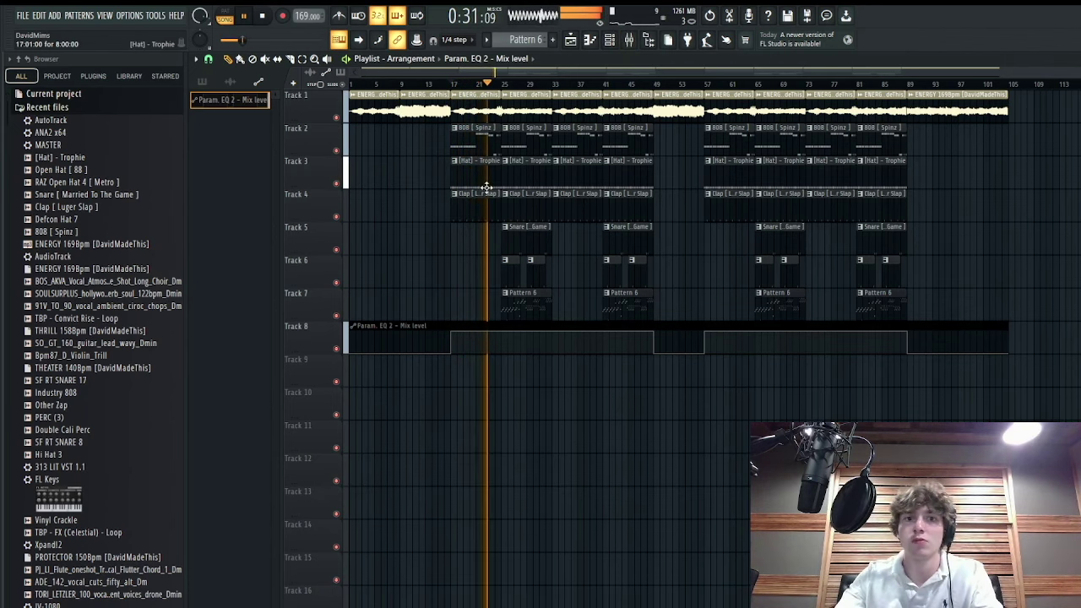
pyautogui.scroll(4, 495, 188)
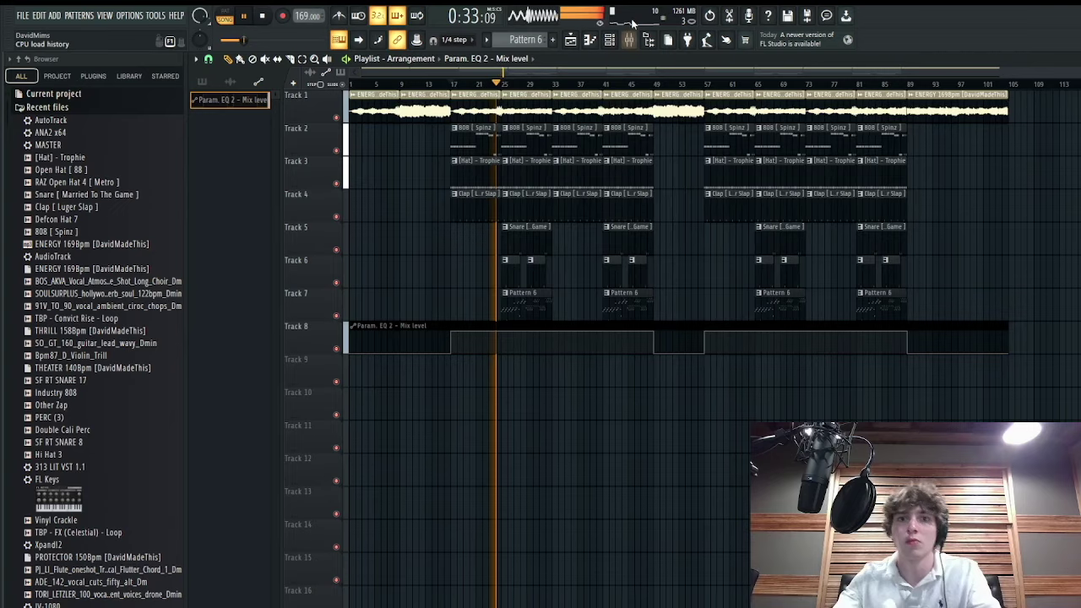
pyautogui.press('F9')
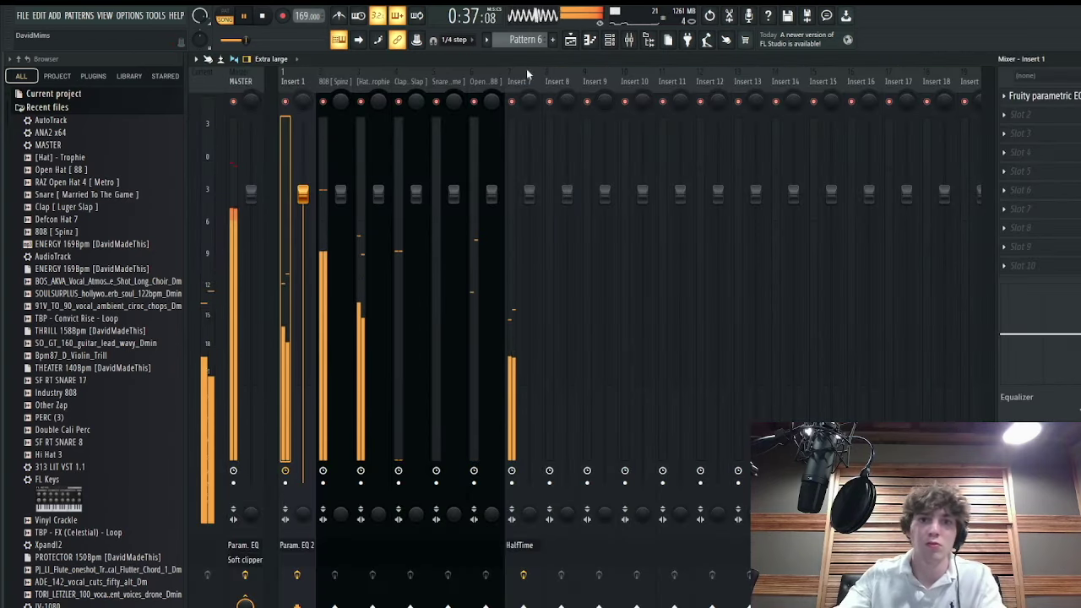
pyautogui.click(571, 39)
pyautogui.scroll(3, 505, 316)
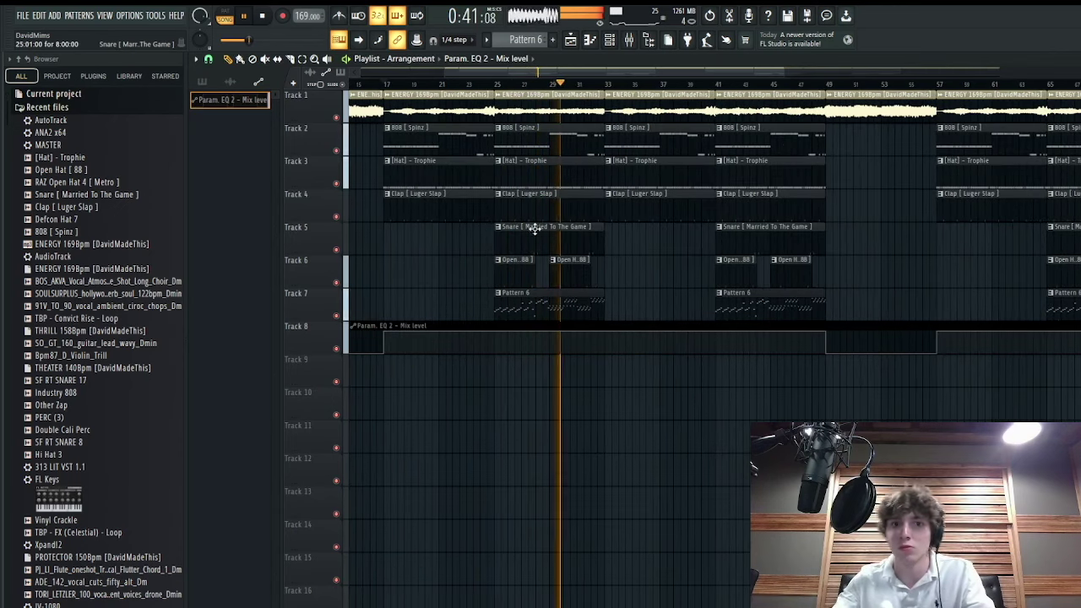
pyautogui.scroll(-3, 549, 251)
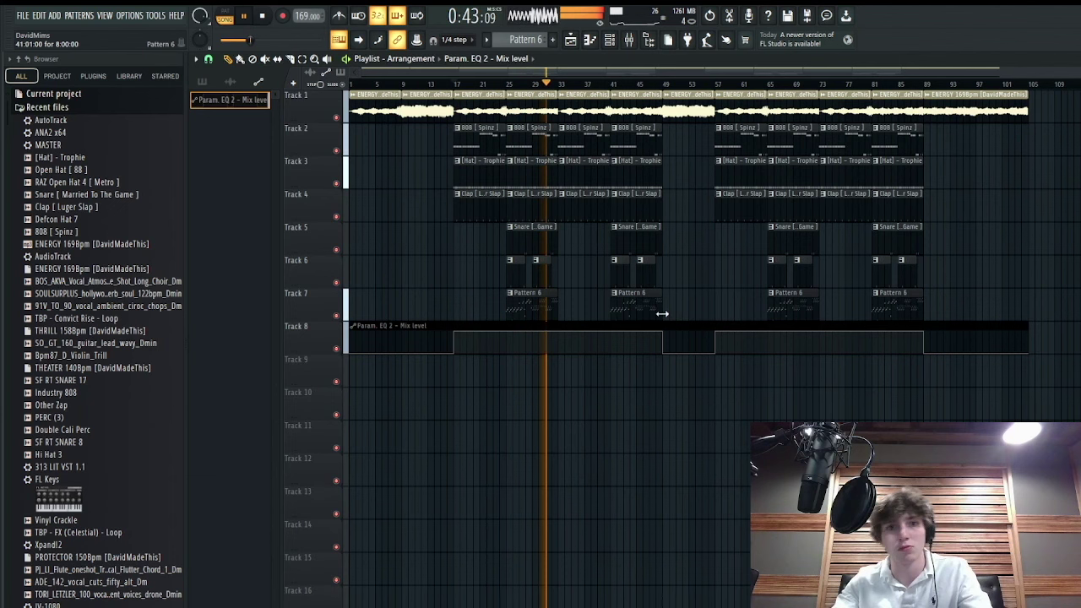
# - Delete the Track 1 ENERGY clips at bars 33 and 73, extending those at bars 25 and 65 to 16 bars each
pyautogui.rightClick(581, 111)
pyautogui.press('space')
pyautogui.moveTo(556, 111); pyautogui.dragTo(609, 110)
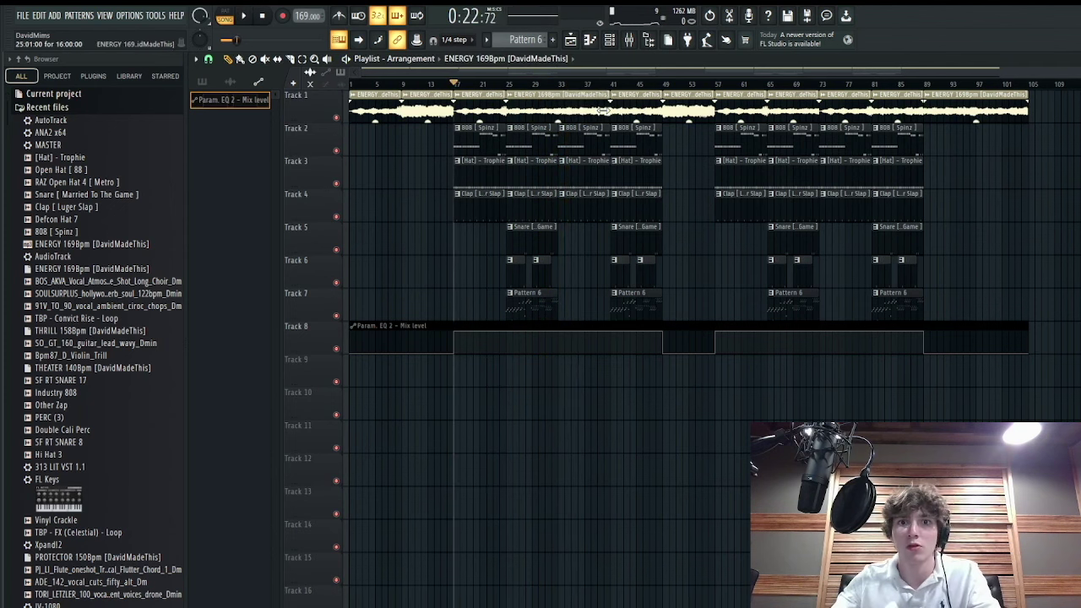
pyautogui.press('space')
pyautogui.click(556, 88)
pyautogui.scroll(-1, 646, 253)
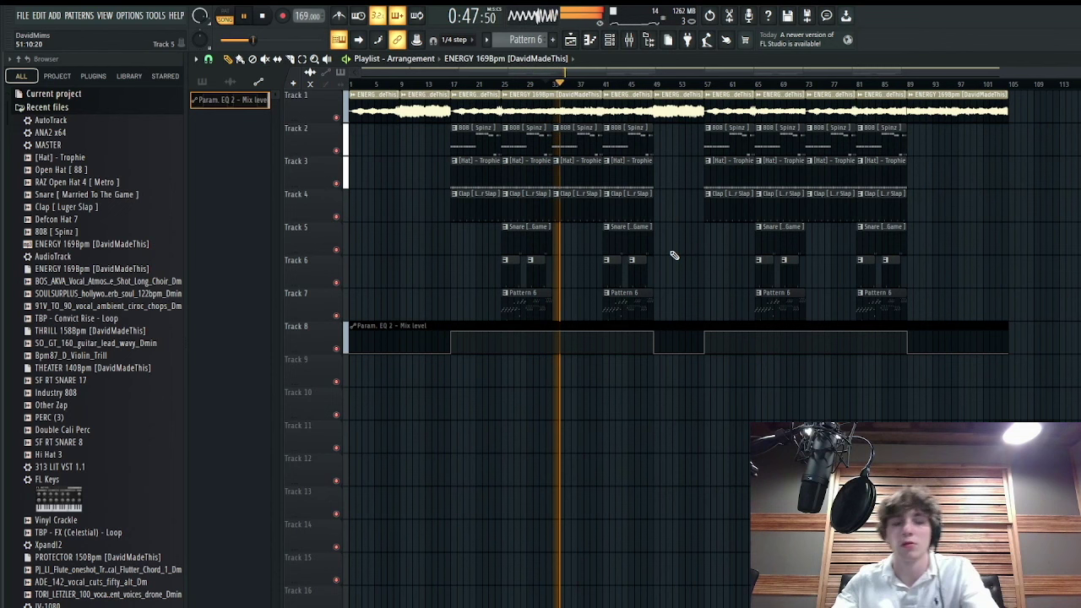
pyautogui.rightClick(828, 113)
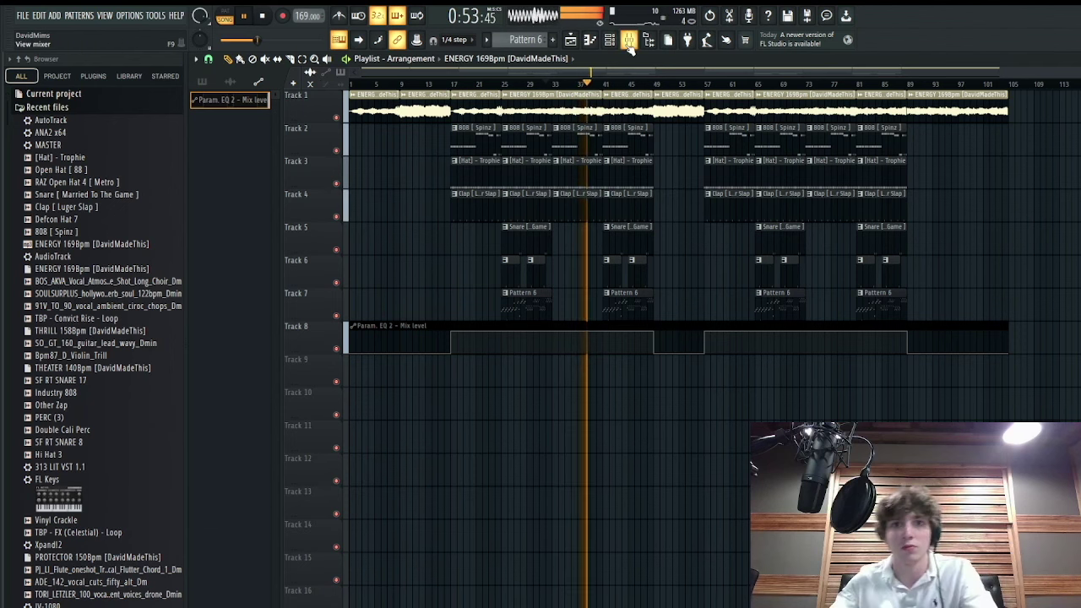
# - Lower the 808 [ Spinz ] mixer track volume to -2.4 dB and return to the playlist
pyautogui.click(628, 44)
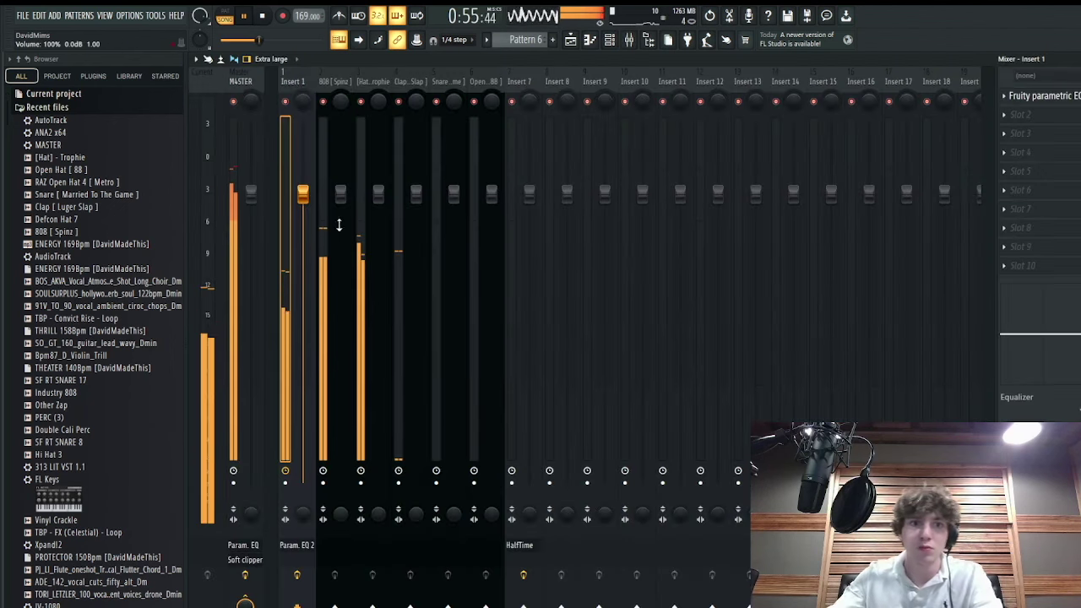
pyautogui.moveTo(340, 194); pyautogui.dragTo(340, 207)
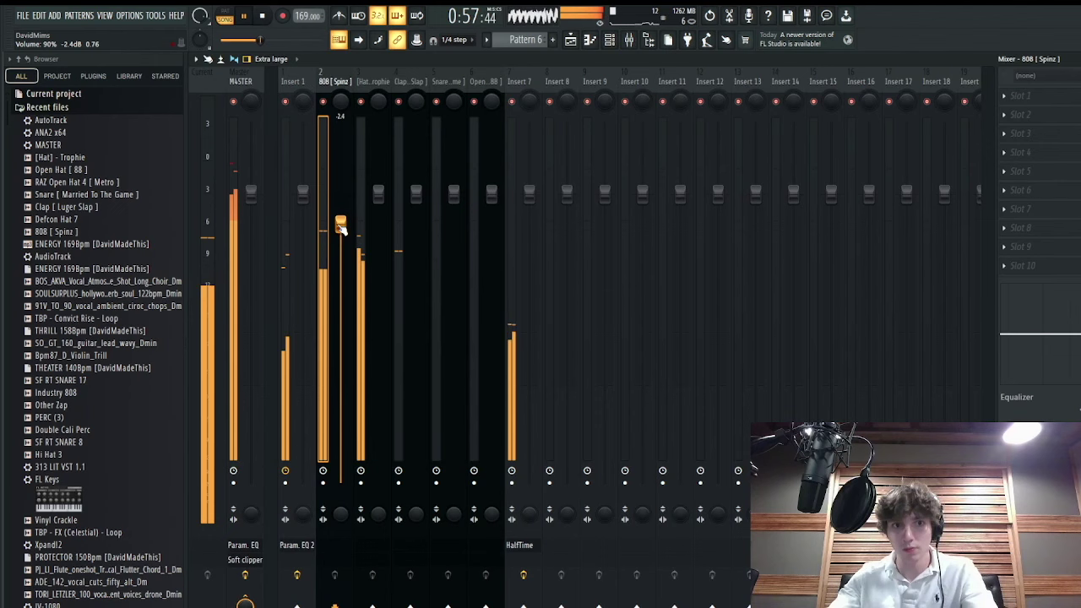
pyautogui.click(628, 40)
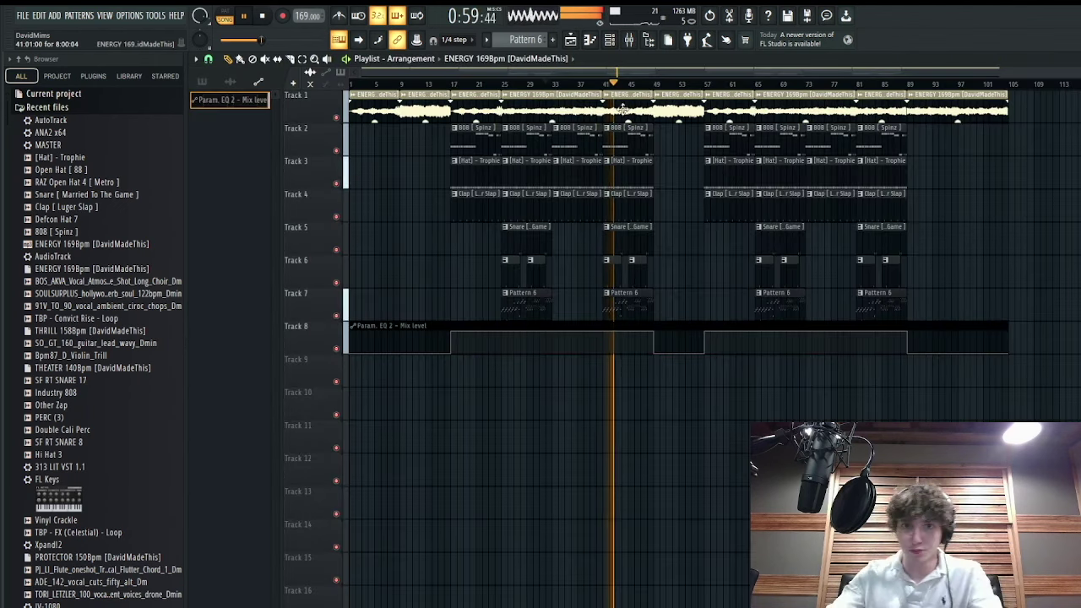
# - Adjust the ENERGY clip at bar 41 and replace the Track 1 clips from bar 57 to 89 with copies from bar 17 to 49
pyautogui.moveTo(623, 110); pyautogui.dragTo(598, 406)
pyautogui.hotkey('shift', 'Up')
pyautogui.hotkey('shift', 'Up')
pyautogui.hotkey('shift', 'Up')
pyautogui.hotkey('shift', 'Up')
pyautogui.hotkey('shift', 'Up')
pyautogui.hotkey('shift', 'Up')
pyautogui.hotkey('shift', 'Up')
pyautogui.hotkey('shift', 'Up')
pyautogui.hotkey('shift', 'Up')
pyautogui.moveTo(884, 110); pyautogui.dragTo(799, 104)
pyautogui.press('Delete')
pyautogui.moveTo(656, 120); pyautogui.dragTo(732, 108)
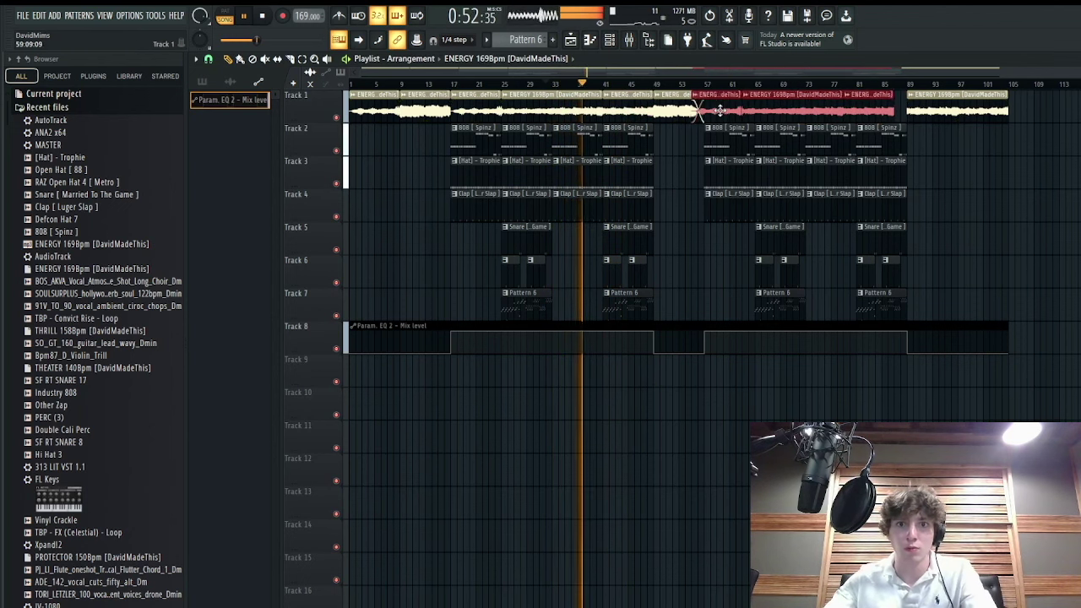
pyautogui.click(973, 220)
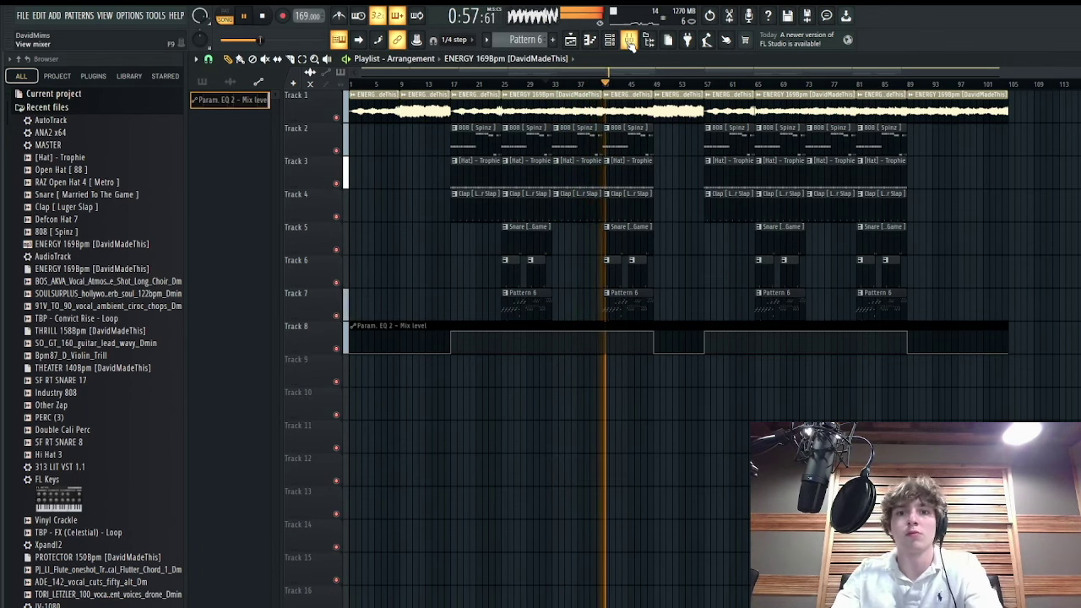
# - Check the mixer levels and replay the transition into bar 41 in the playlist
pyautogui.click(629, 41)
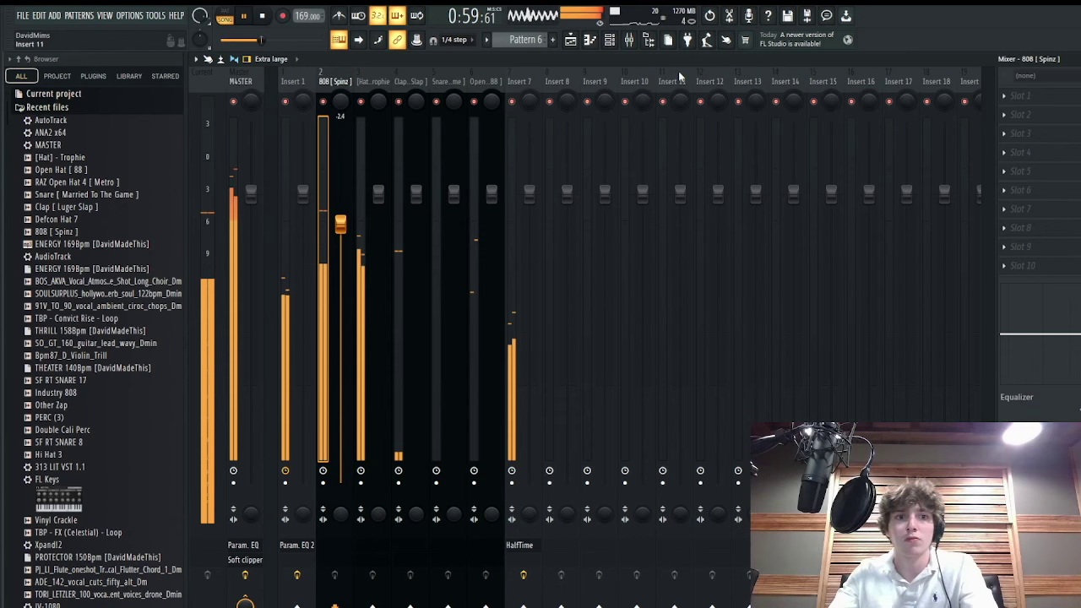
pyautogui.click(572, 42)
pyautogui.scroll(3, 588, 174)
pyautogui.scroll(3, 624, 182)
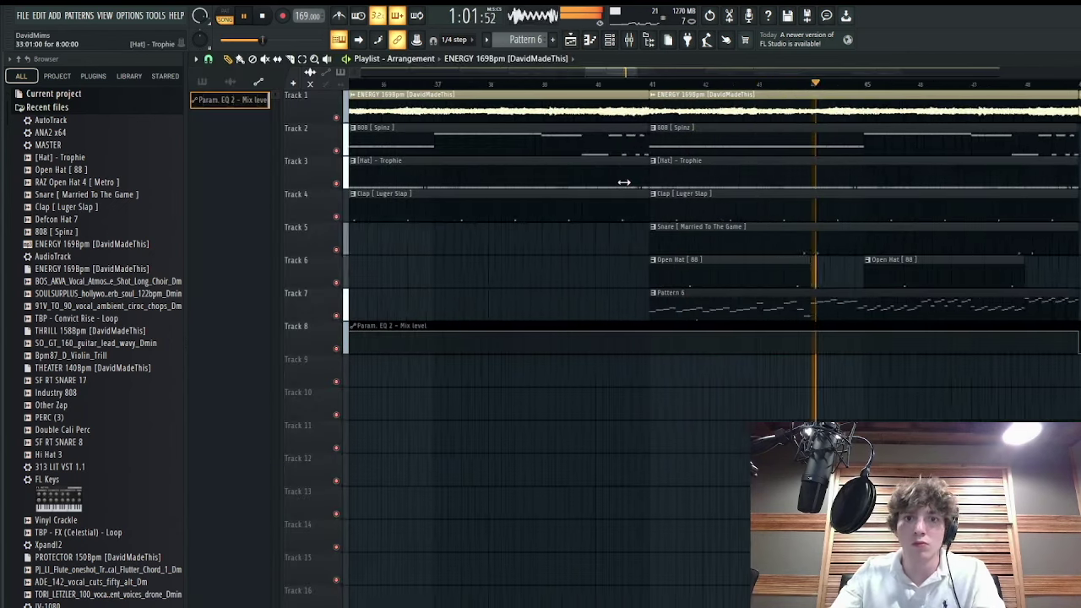
pyautogui.scroll(3, 624, 183)
pyautogui.click(628, 85)
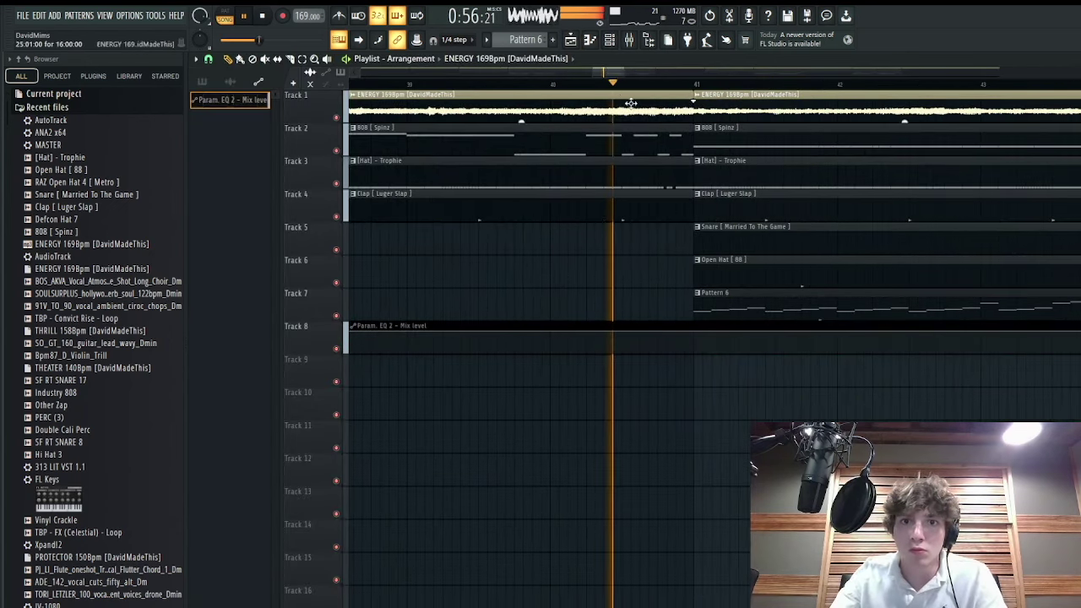
# - Open the 808 [ Spinz ] notes in the piano roll, stop playback, try deleting a D#5 note near bar 2 and undo it
pyautogui.doubleClick(737, 141)
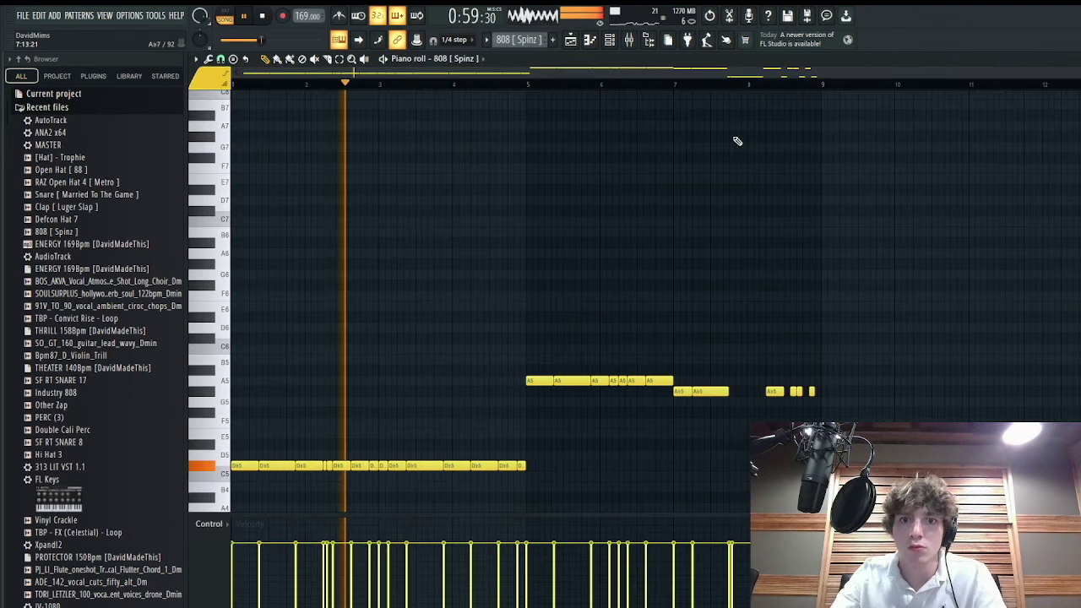
pyautogui.scroll(-2, 315, 367)
pyautogui.scroll(4, 252, 403)
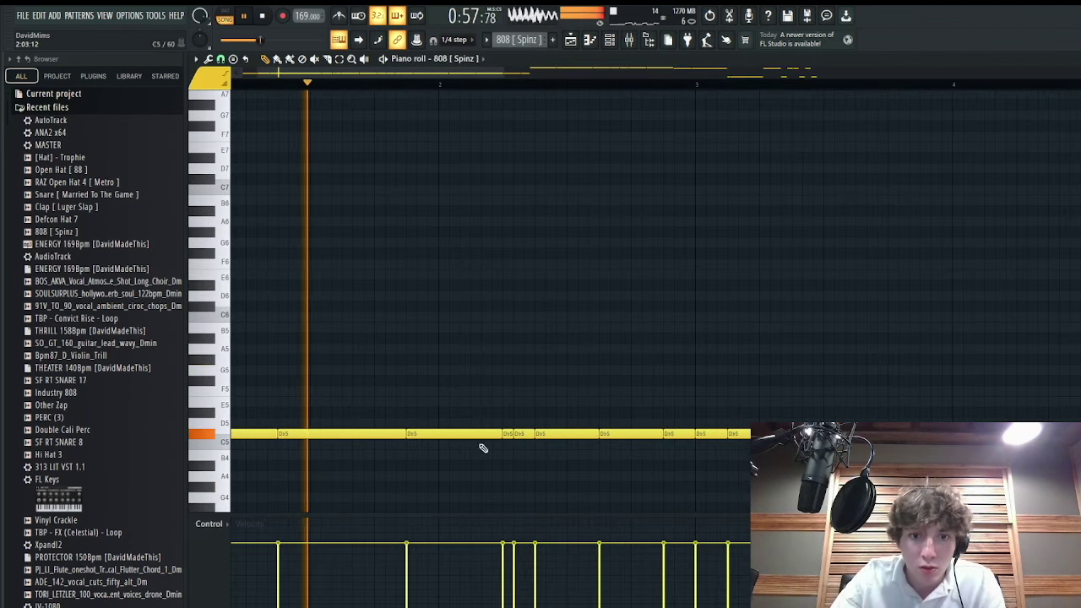
pyautogui.press('space')
pyautogui.rightClick(449, 435)
pyautogui.hotkey('ctrl', 'z')
pyautogui.scroll(-2, 426, 432)
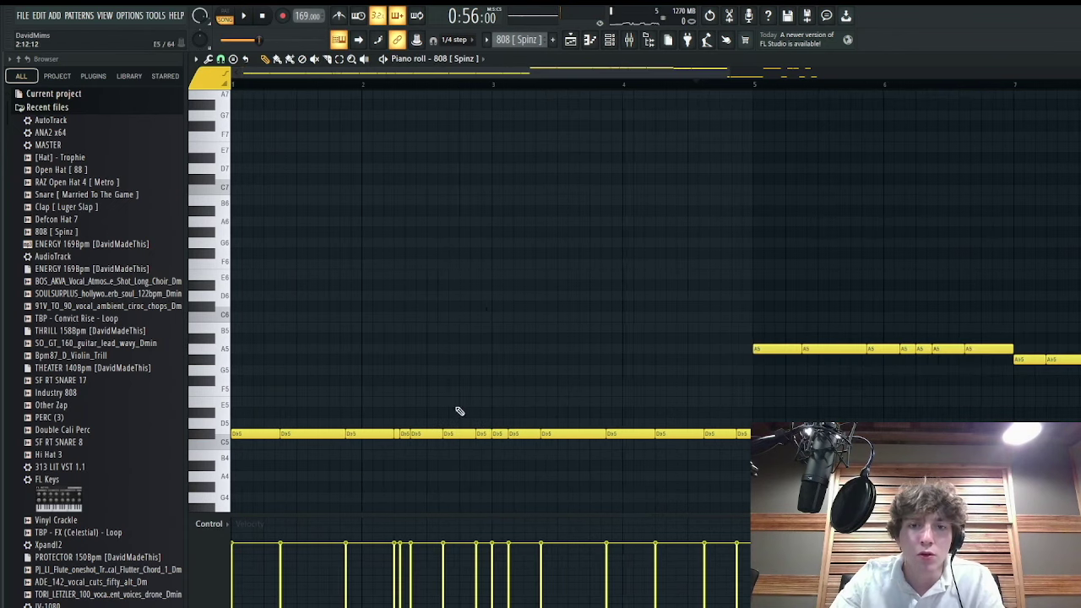
# - Delete the D#5 note crossing the start of bar 2 in the 808 [ Spinz ] pattern and play it back
pyautogui.scroll(-3, 361, 397)
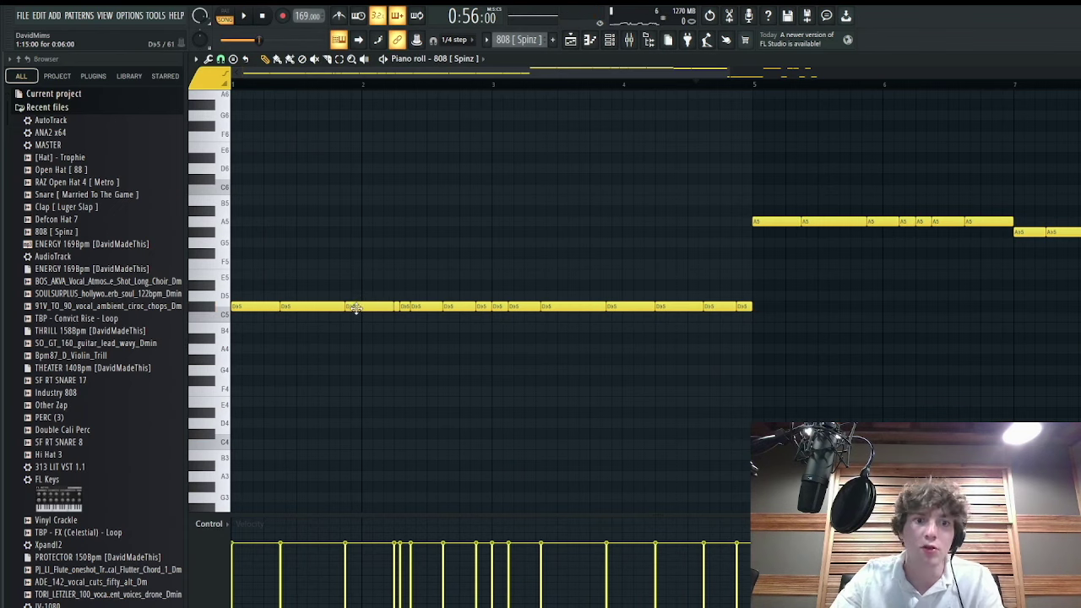
pyautogui.scroll(1, 359, 319)
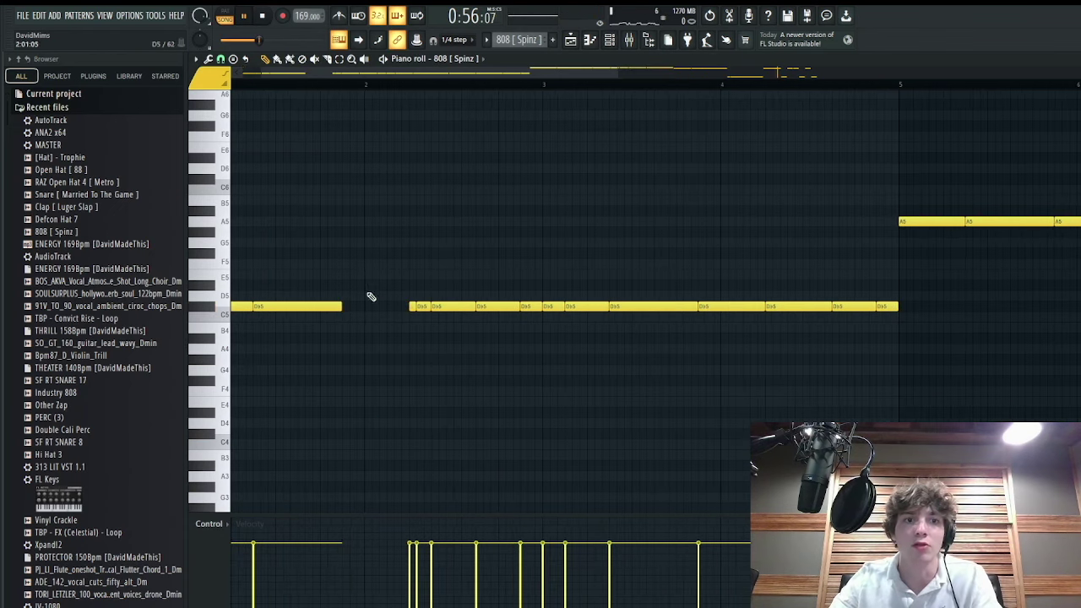
pyautogui.click(254, 84)
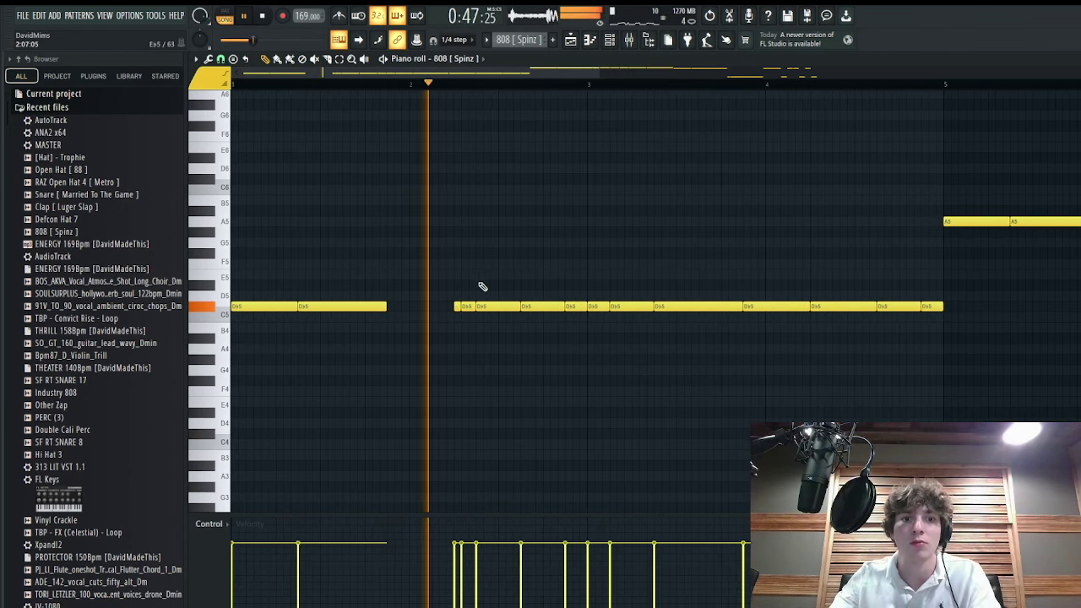
# - Return to the playlist during playback, check the mixer track levels and stop playback
pyautogui.press('F5')
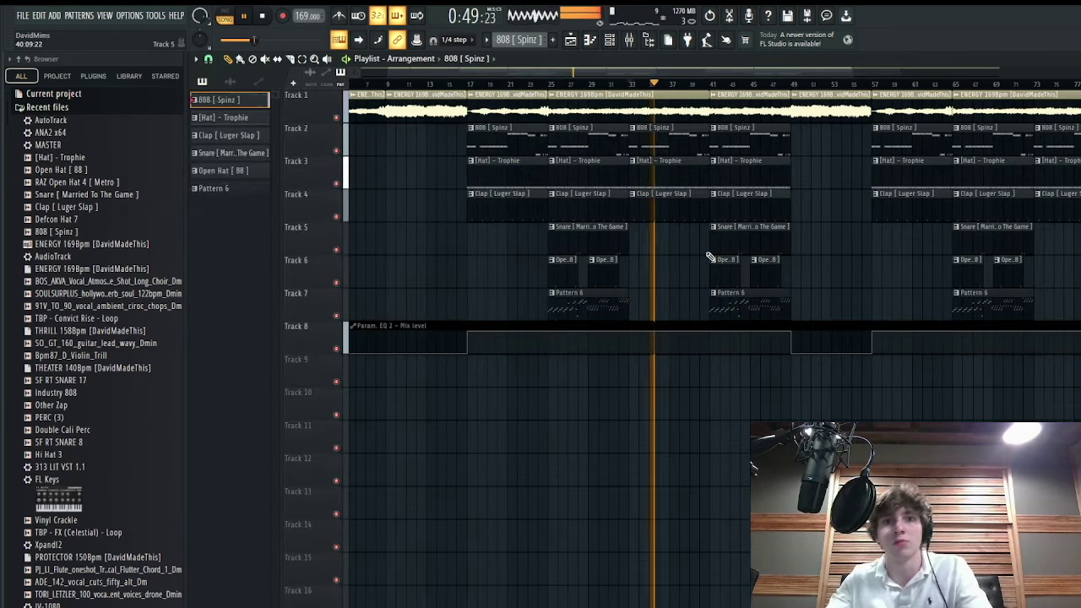
pyautogui.scroll(-4, 698, 183)
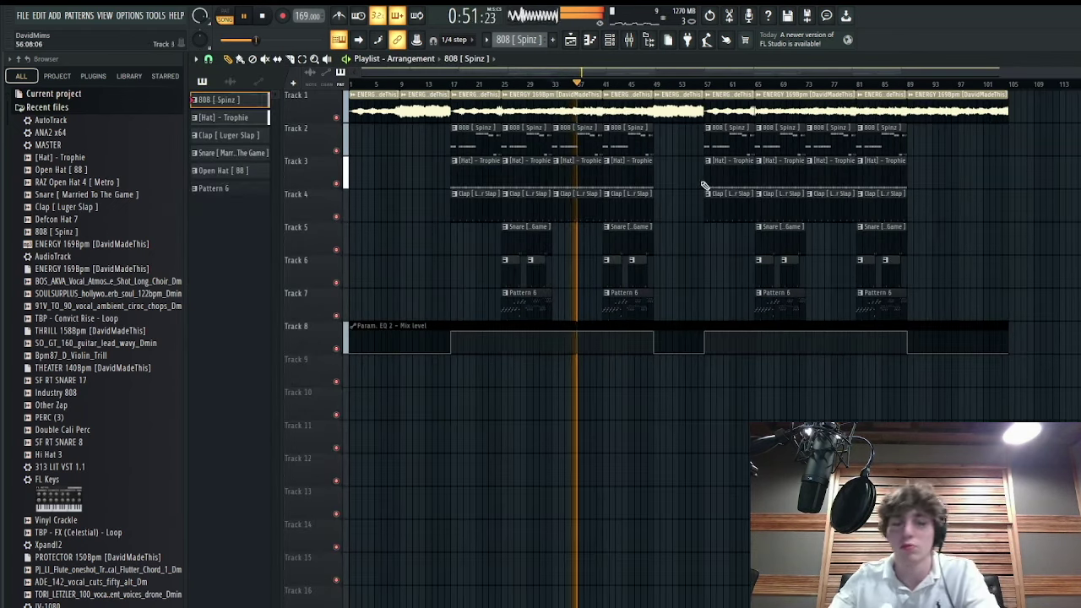
pyautogui.press('F9')
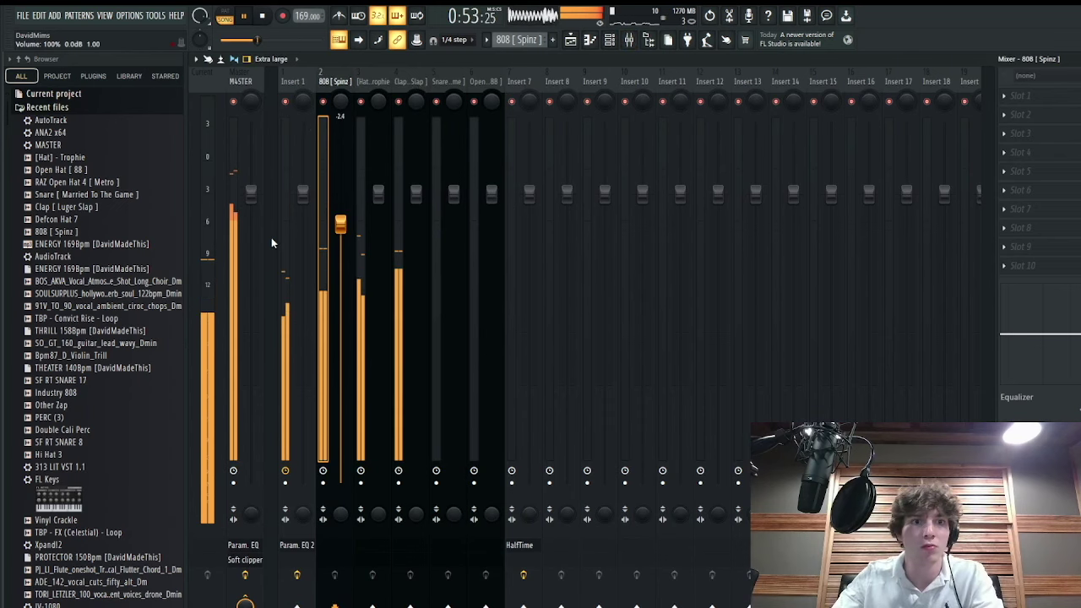
pyautogui.press('space')
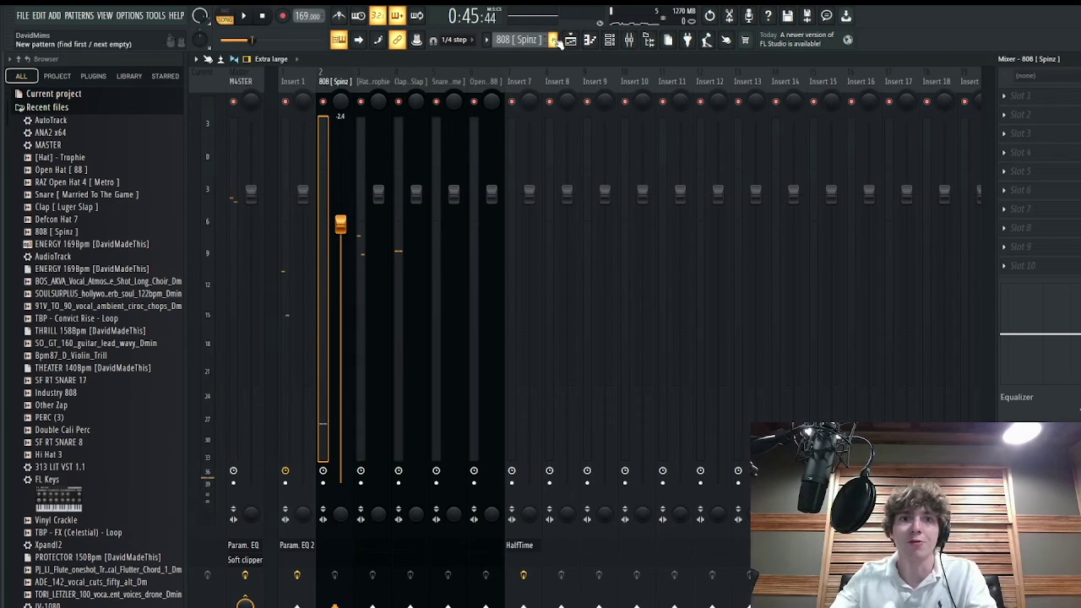
# - Add a M4STER - Volume automation clip on playlist Track 9 and ramp it down to zero from bar 97 to 105
pyautogui.click(571, 40)
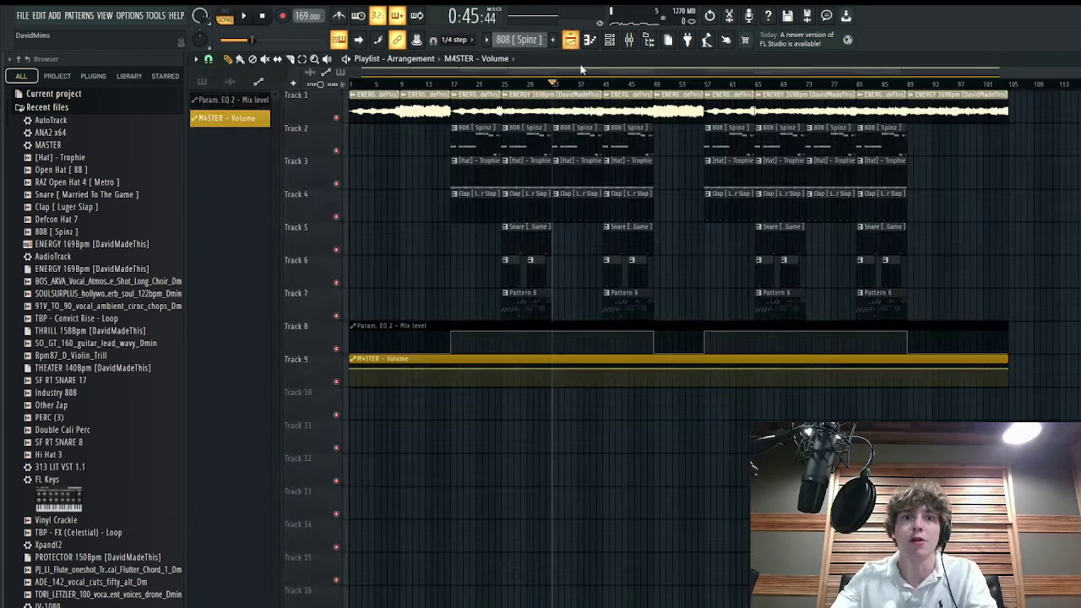
pyautogui.scroll(8, 829, 371)
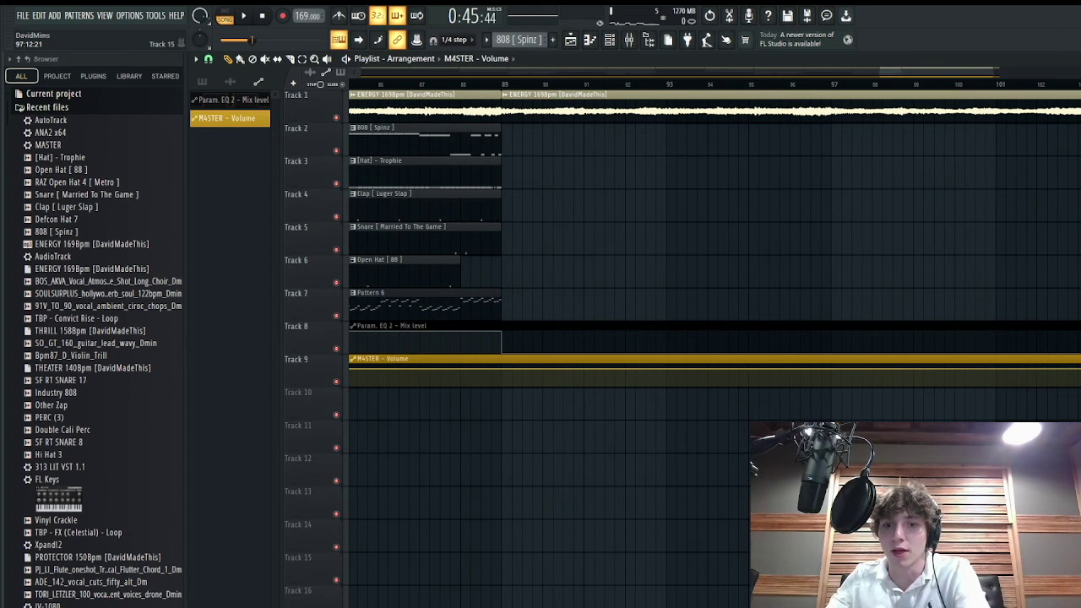
pyautogui.scroll(-6, 971, 380)
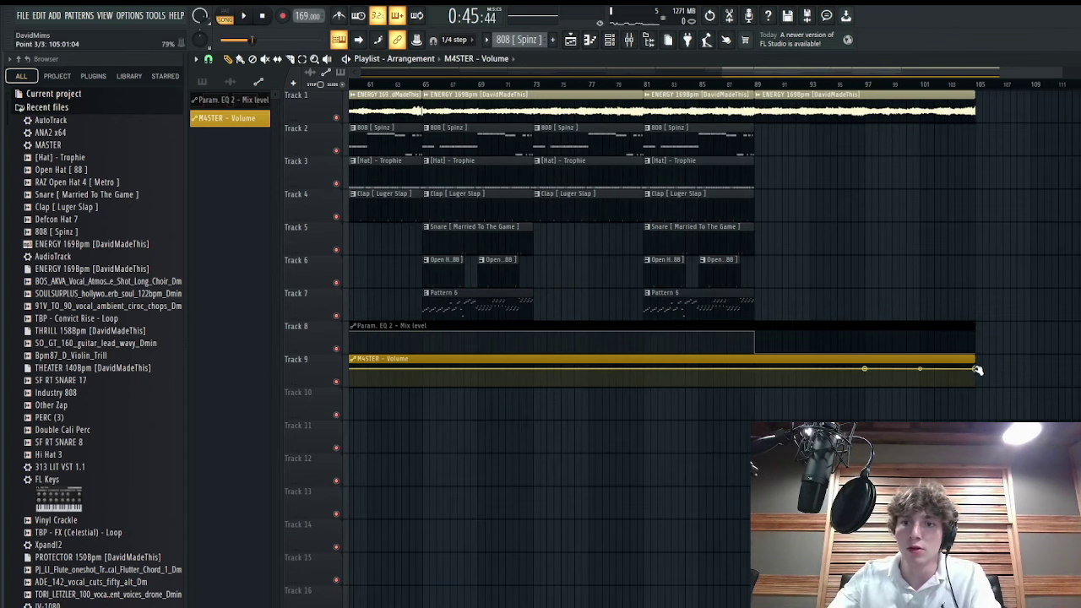
pyautogui.scroll(-4, 823, 364)
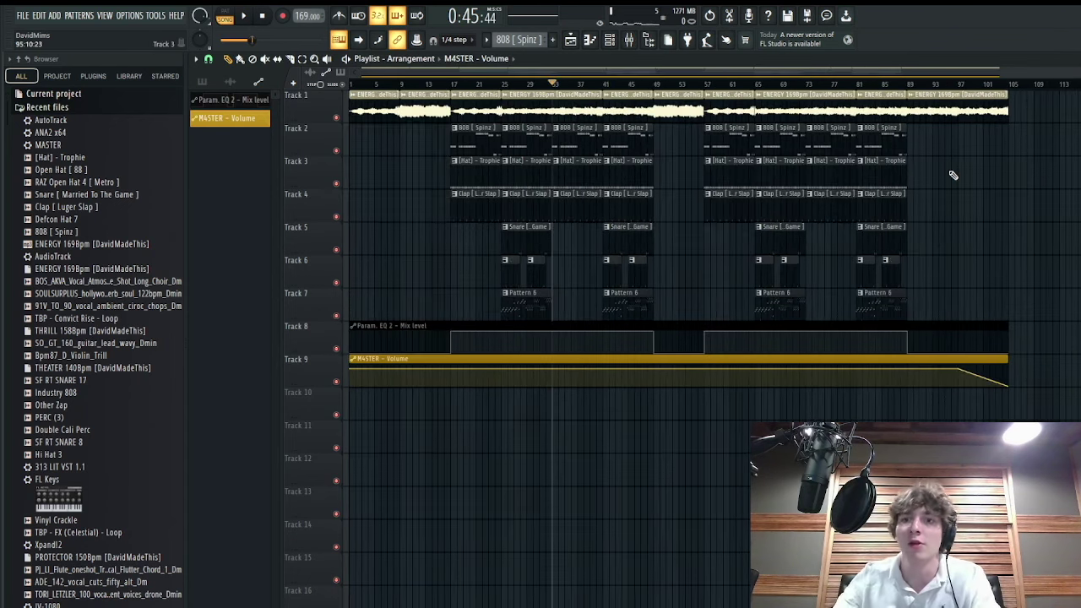
# - Try a fade-out on the last ENERGY audio clip on Track 1, starting around bar 97
pyautogui.scroll(10, 1043, 188)
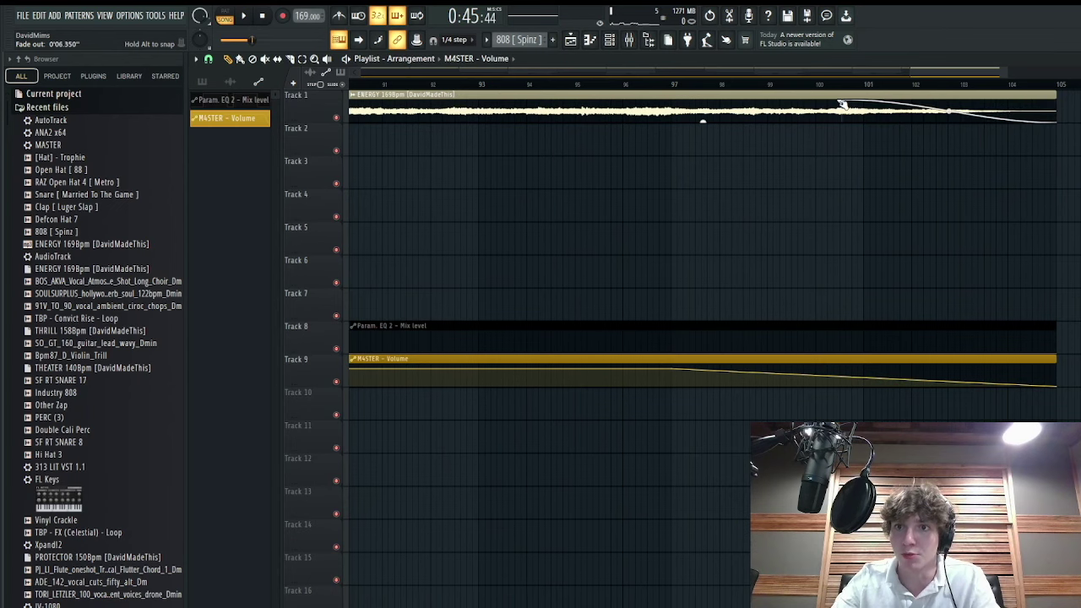
pyautogui.moveTo(842, 104); pyautogui.dragTo(673, 114)
pyautogui.scroll(-6, 990, 95)
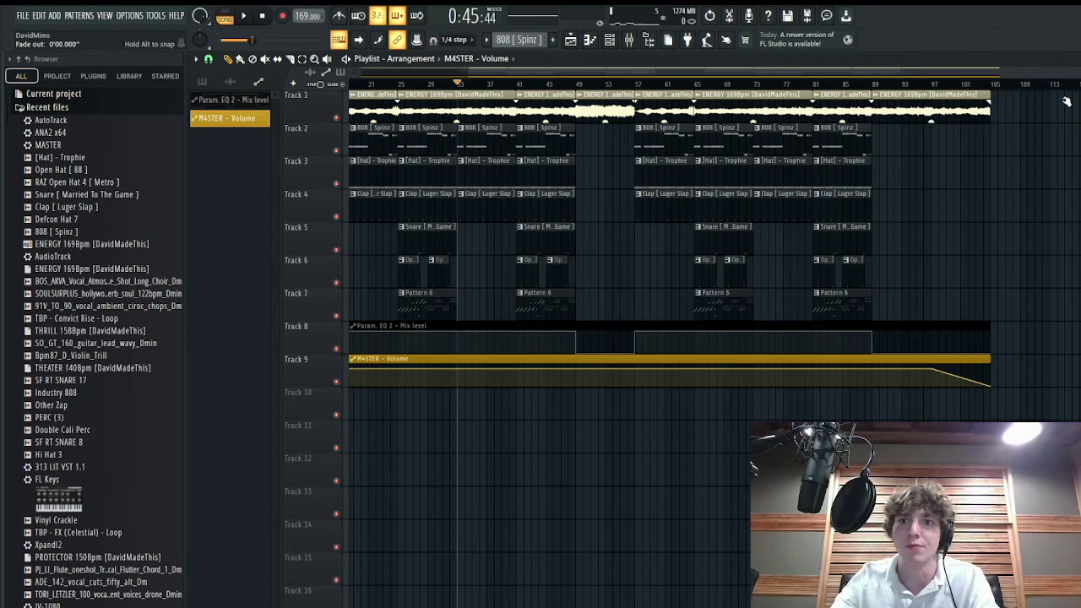
pyautogui.scroll(-2, 1066, 102)
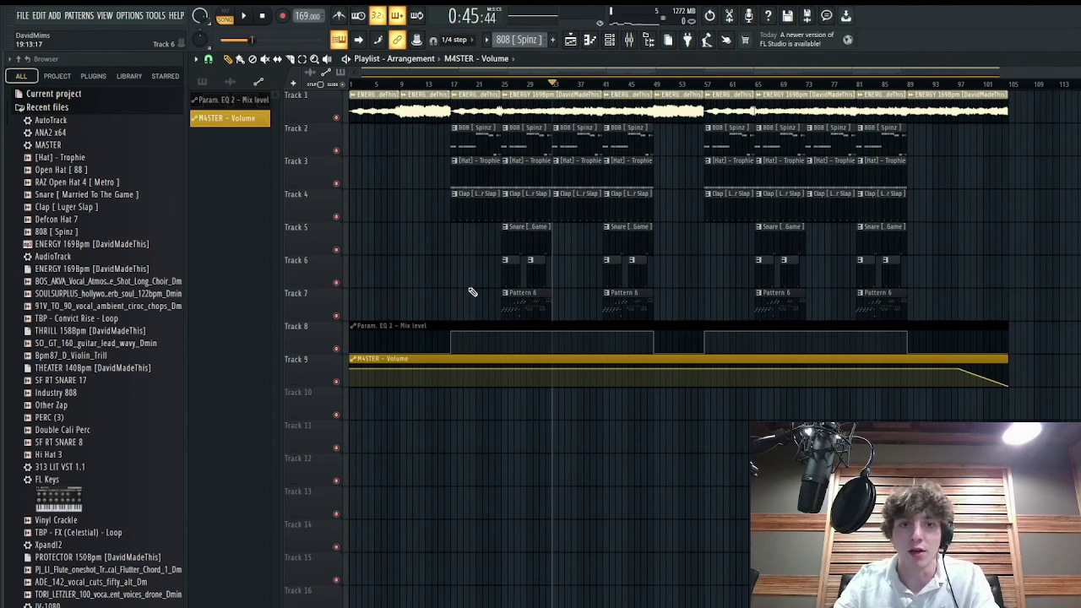
# - Play the drop from bar 17 while checking the mixer levels, and stop playback
pyautogui.moveTo(486, 86); pyautogui.dragTo(452, 95)
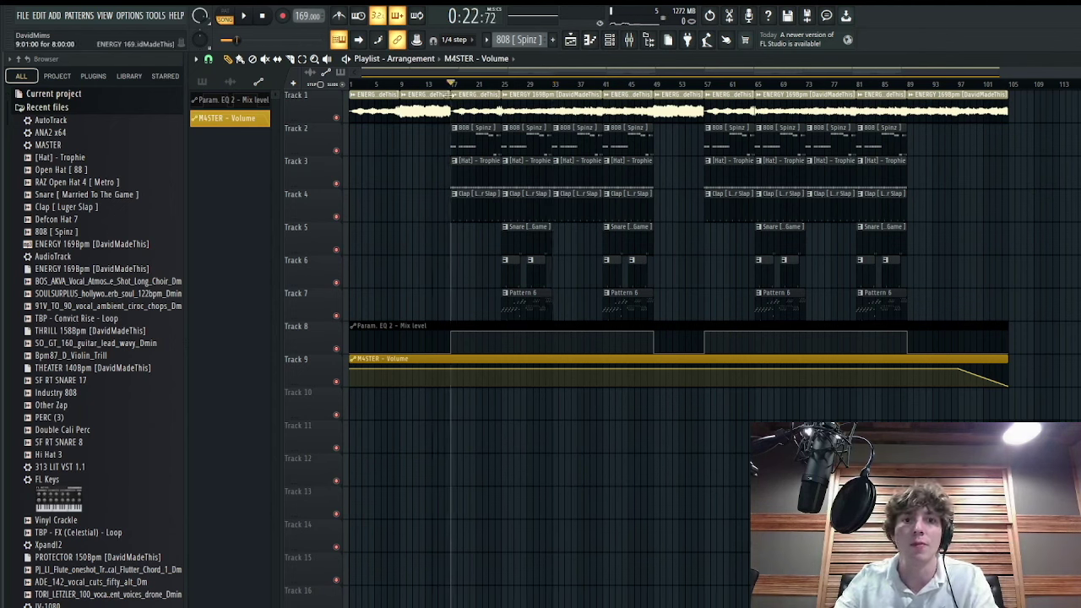
pyautogui.press('space')
pyautogui.click(629, 40)
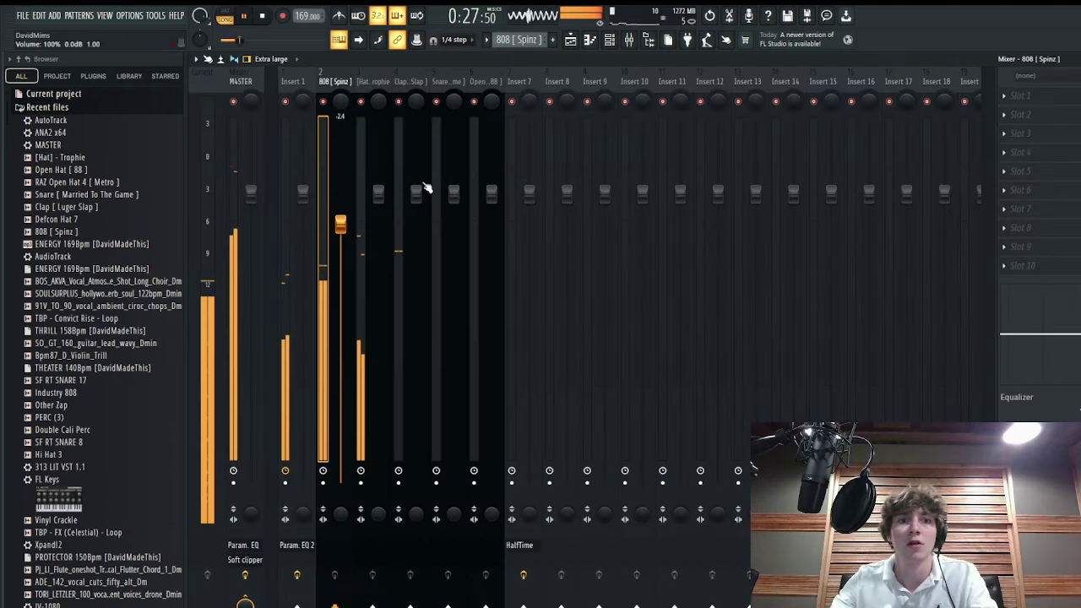
pyautogui.press('space')
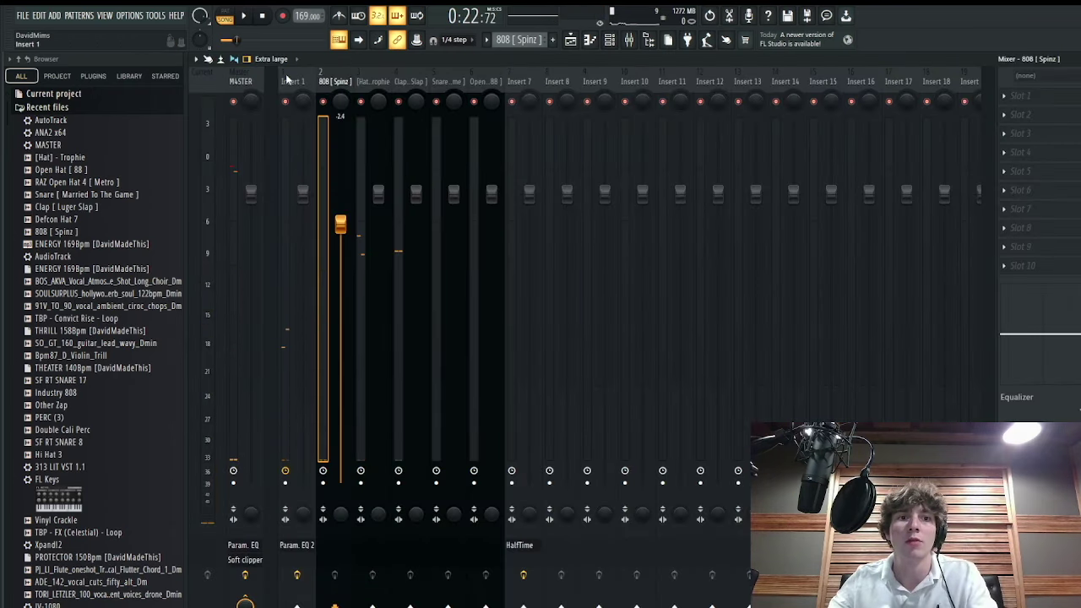
# - Add a second Fruity Parametric EQ 2 to slot 2 of Insert 1 and slightly dip its middle band during playback
pyautogui.click(287, 77)
pyautogui.click(1003, 115)
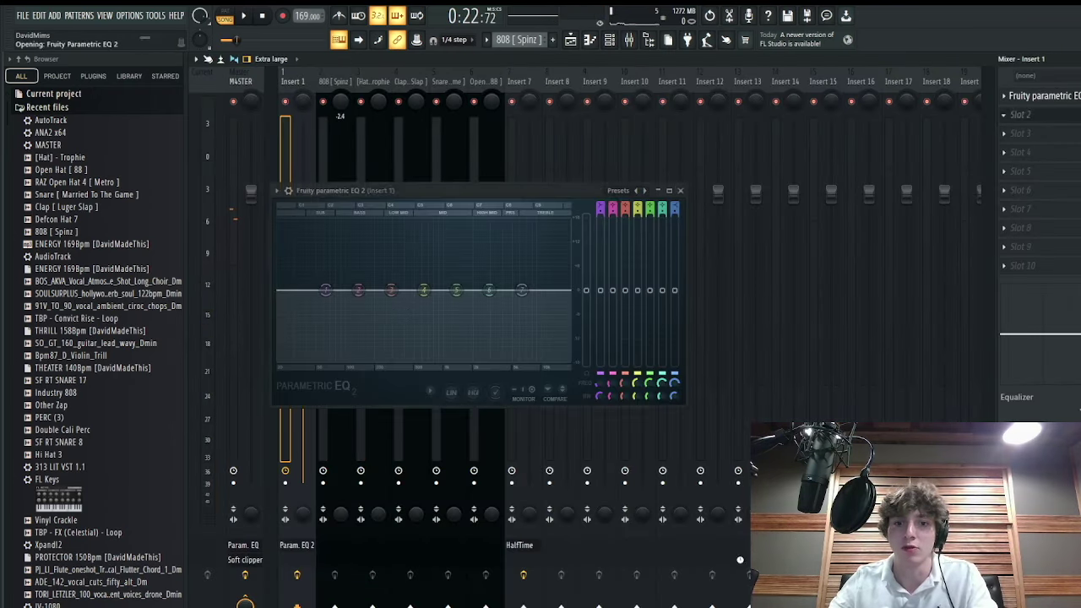
pyautogui.press('space')
pyautogui.moveTo(423, 291)
pyautogui.mouseDown()
pyautogui.moveTo(417, 243)
pyautogui.moveTo(410, 309)
pyautogui.moveTo(470, 296)
pyautogui.moveTo(405, 302)
pyautogui.mouseUp()
pyautogui.press('space')
pyautogui.click(681, 191)
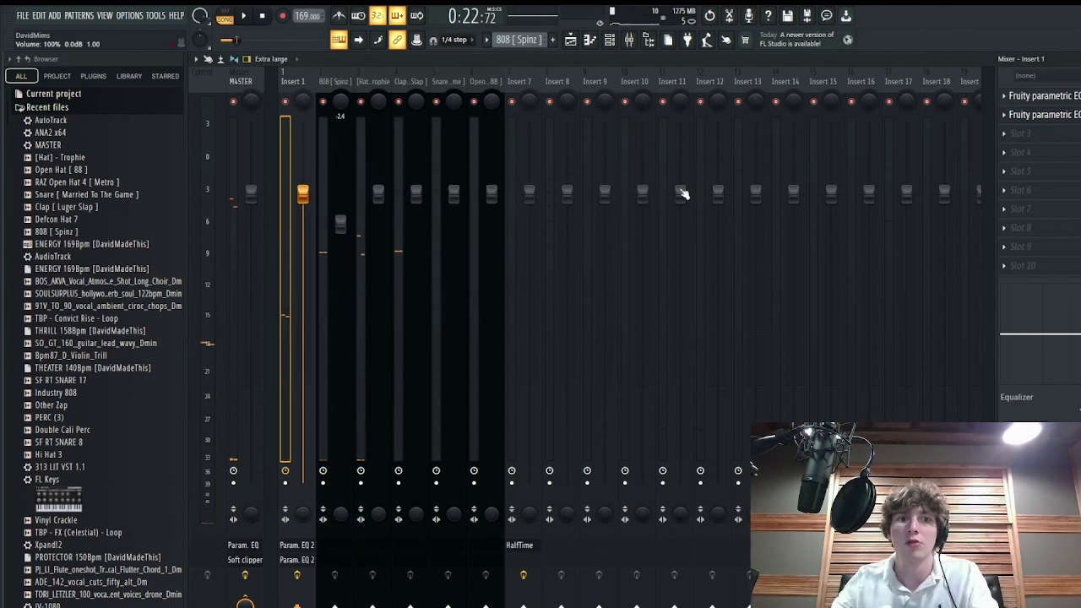
# - Lower the 808 [ Spinz ] mixer track to -3.3 dB and pull down the hat, clap, snare and open hat faders
pyautogui.click(342, 223)
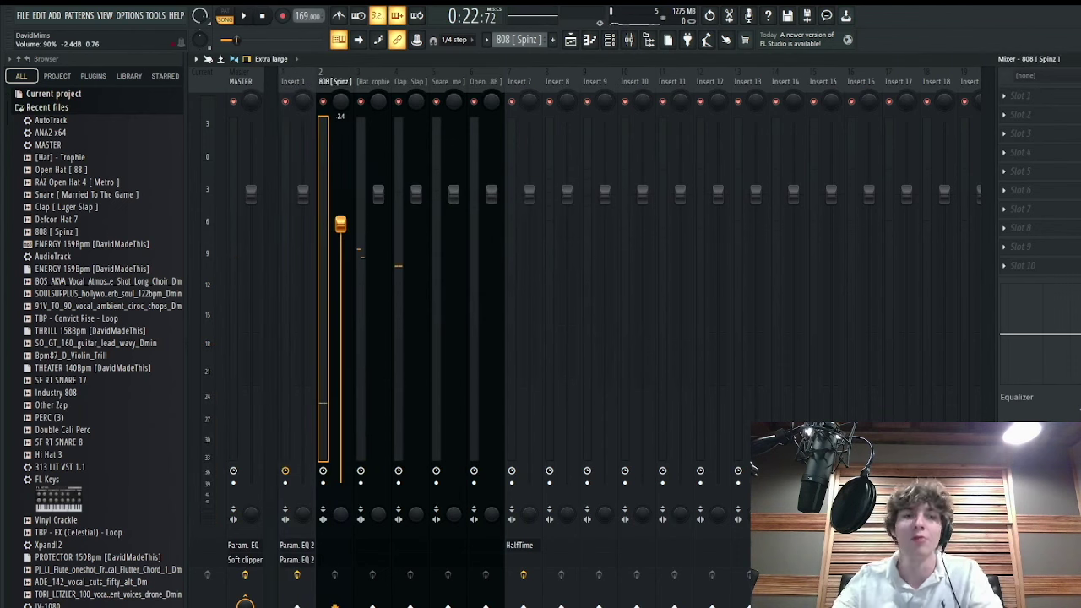
pyautogui.press('space')
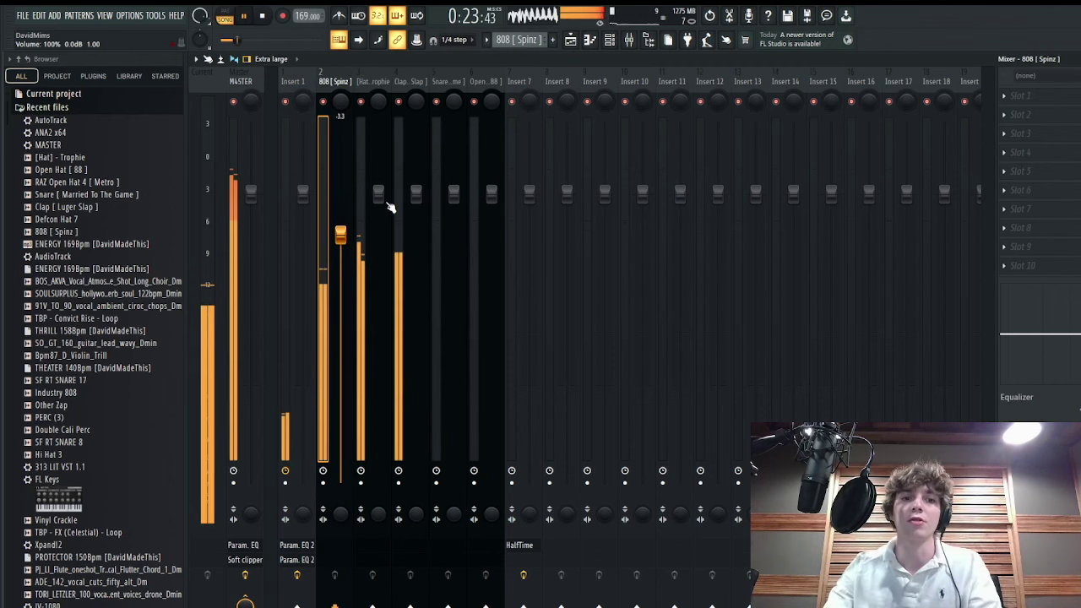
pyautogui.moveTo(378, 195); pyautogui.dragTo(378, 245)
pyautogui.moveTo(417, 194); pyautogui.dragTo(416, 217)
pyautogui.moveTo(453, 194); pyautogui.dragTo(454, 232)
pyautogui.moveTo(492, 194); pyautogui.dragTo(491, 241)
# - Listen to the mix in the playlist through the section before bar 49 and stop playback
pyautogui.click(573, 44)
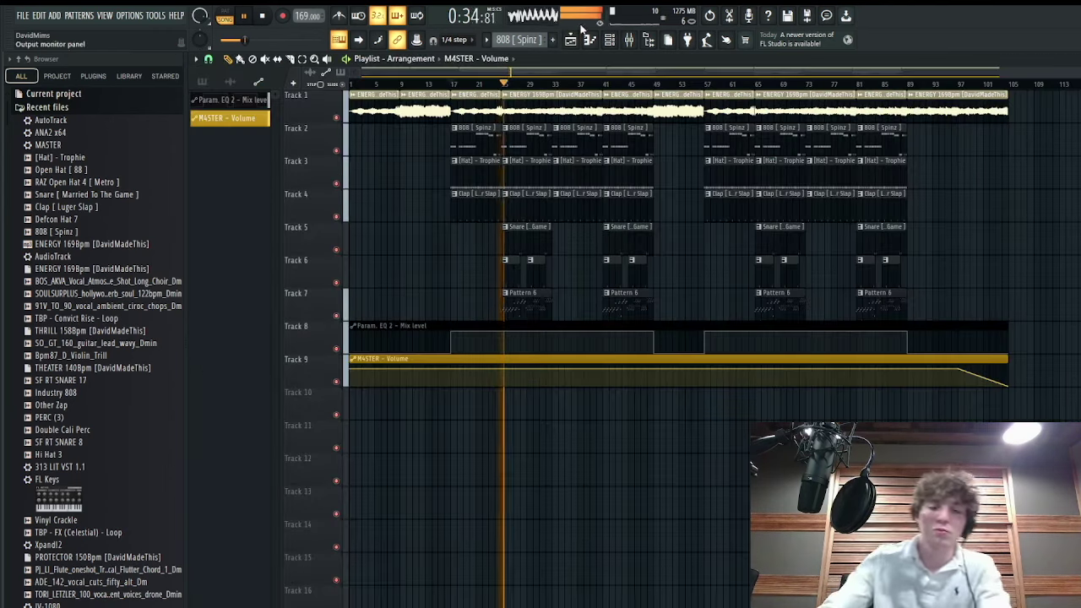
pyautogui.click(571, 40)
pyautogui.press('Right')
pyautogui.click(572, 41)
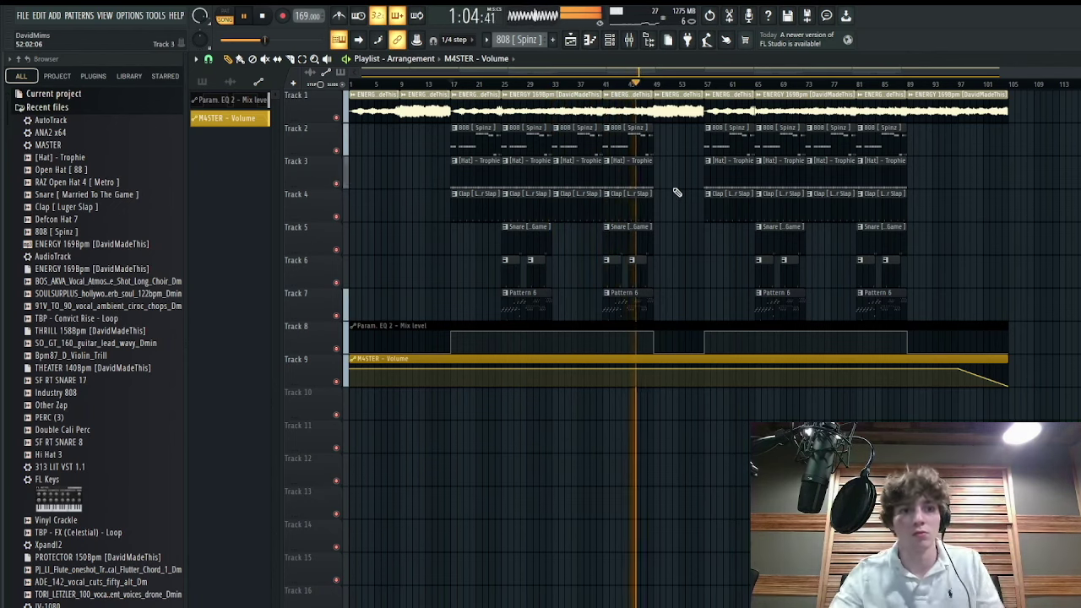
pyautogui.press('space')
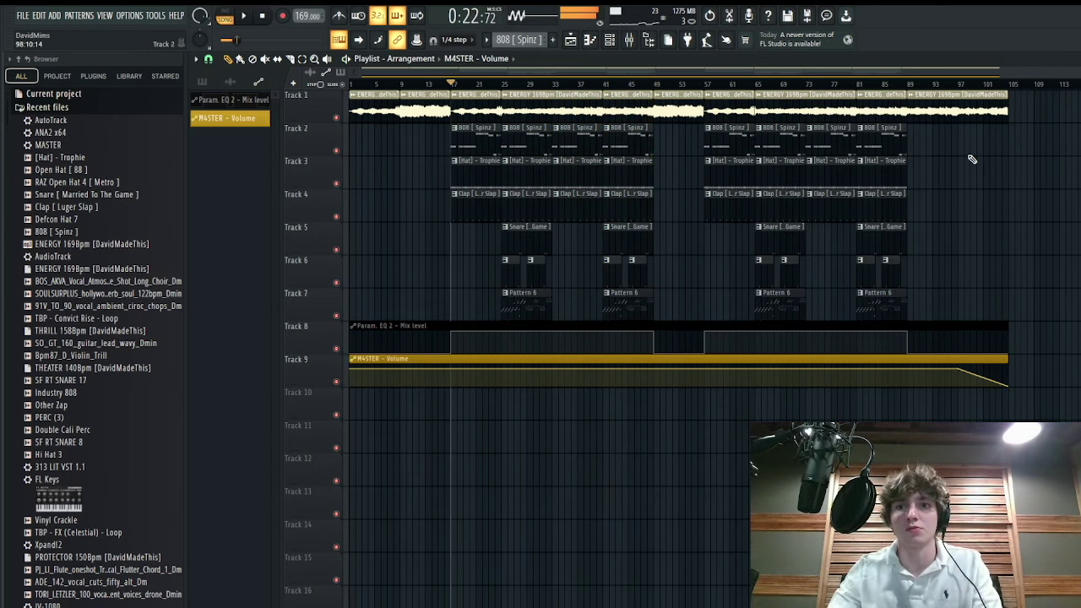
# - Delete the ENERGY audio clips on Track 1 from bar 49 to the end
pyautogui.scroll(5, 658, 136)
pyautogui.scroll(-3, 731, 137)
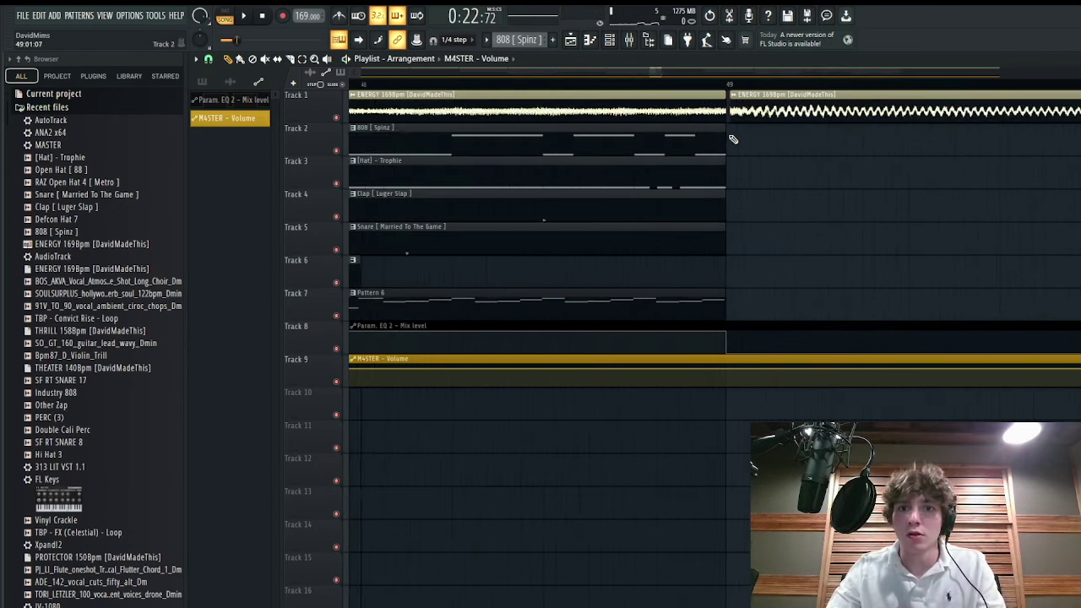
pyautogui.scroll(-10, 733, 140)
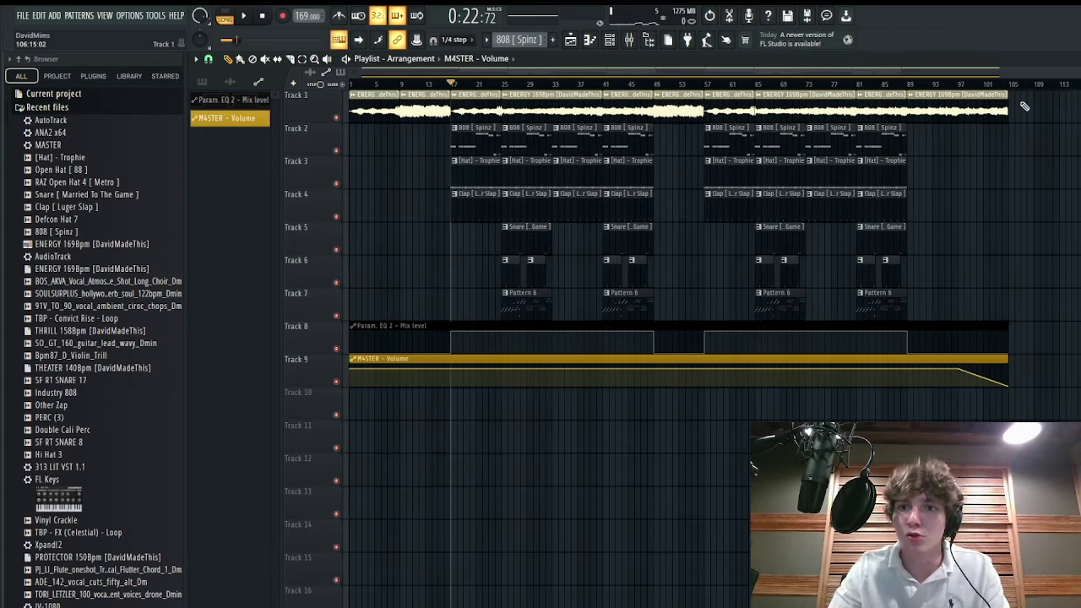
pyautogui.rightClick(957, 115)
pyautogui.rightClick(881, 115)
pyautogui.rightClick(805, 114)
pyautogui.rightClick(726, 113)
pyautogui.rightClick(683, 114)
# - Copy the Track 1 ENERGY clips from bars 9–49 to bars 49–89, and the bar 65 clip to bar 89
pyautogui.scroll(10, 414, 134)
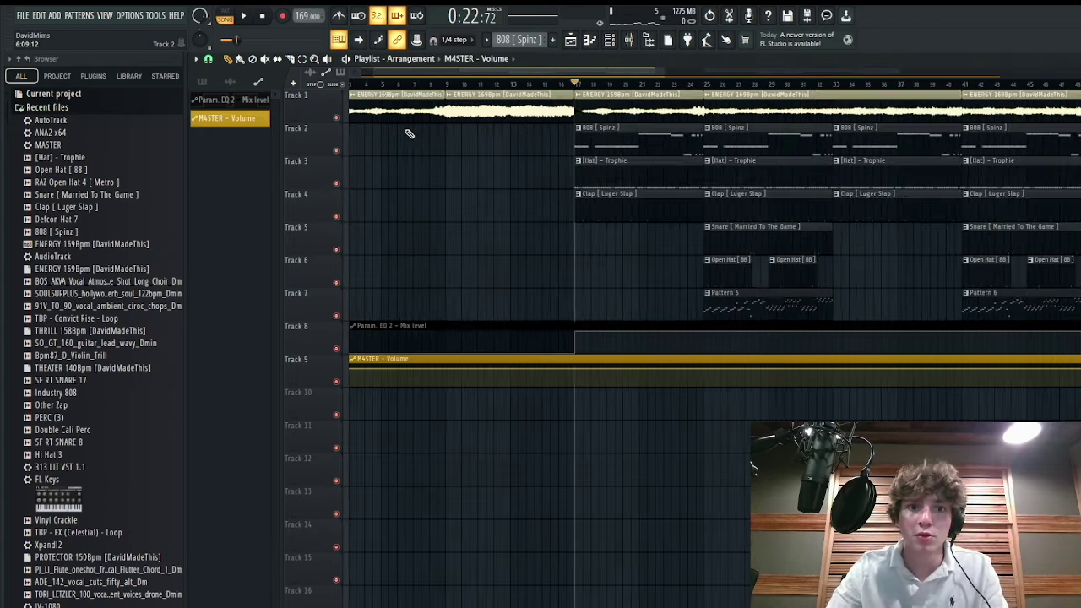
pyautogui.scroll(-10, 557, 122)
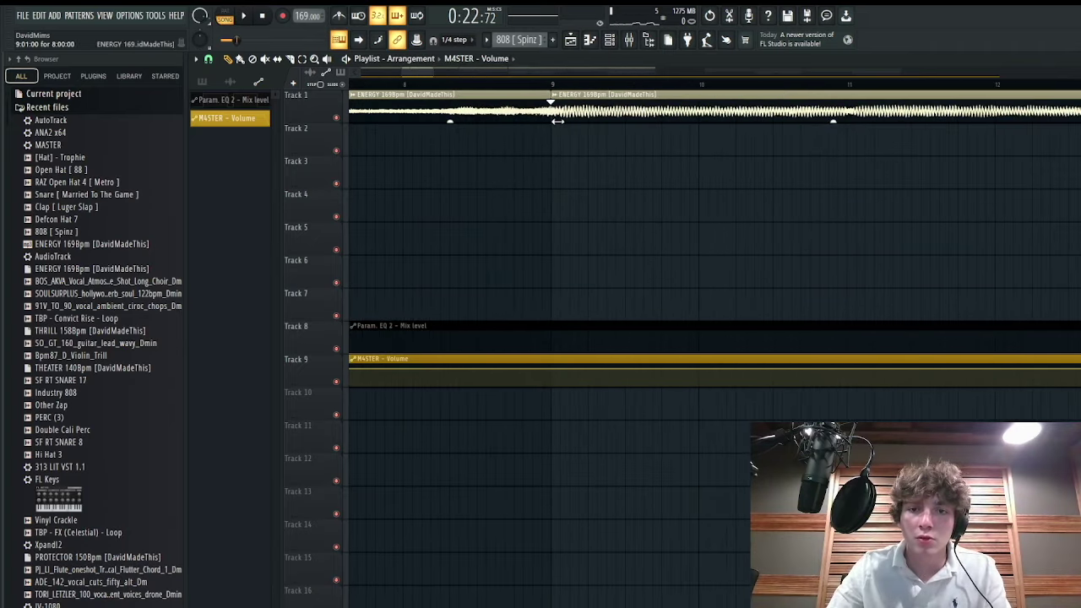
pyautogui.moveTo(733, 111); pyautogui.dragTo(404, 106)
pyautogui.scroll(4, 653, 119)
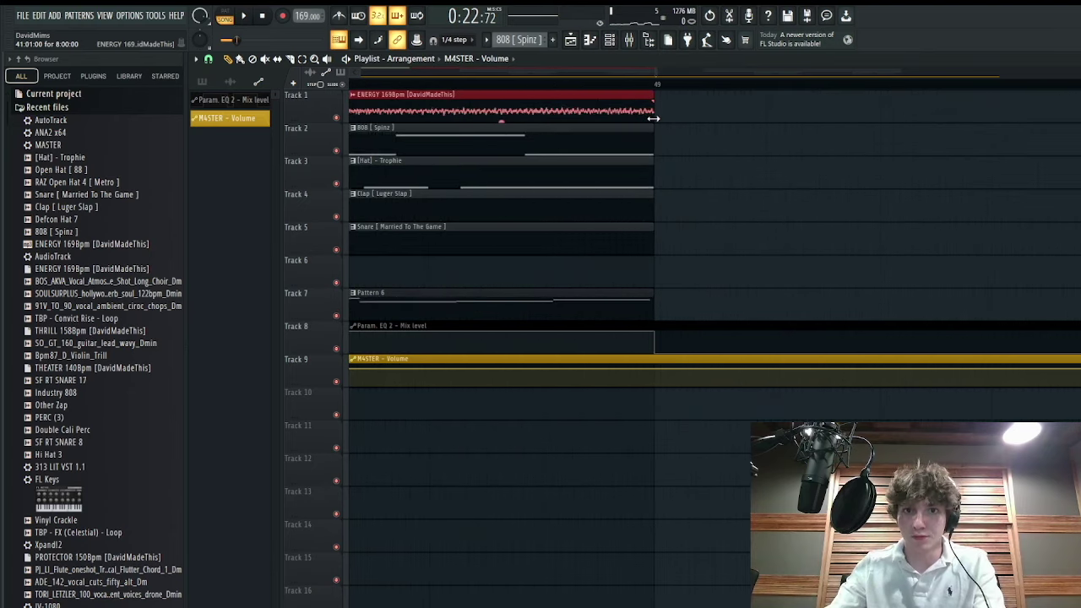
pyautogui.scroll(-4, 653, 119)
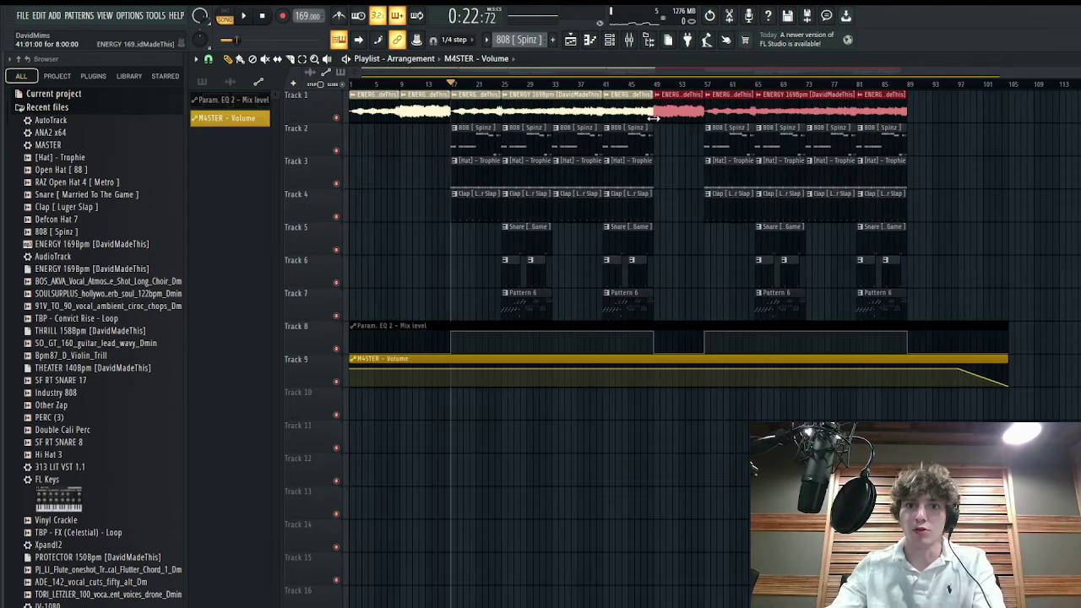
pyautogui.scroll(6, 653, 118)
pyautogui.scroll(-6, 652, 119)
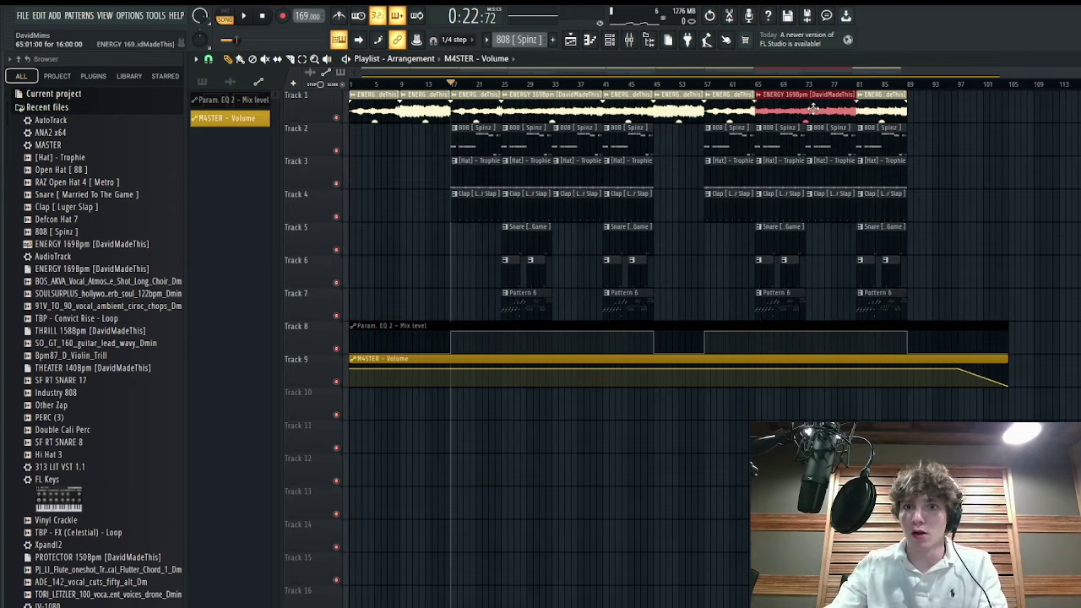
pyautogui.moveTo(808, 112); pyautogui.dragTo(815, 111)
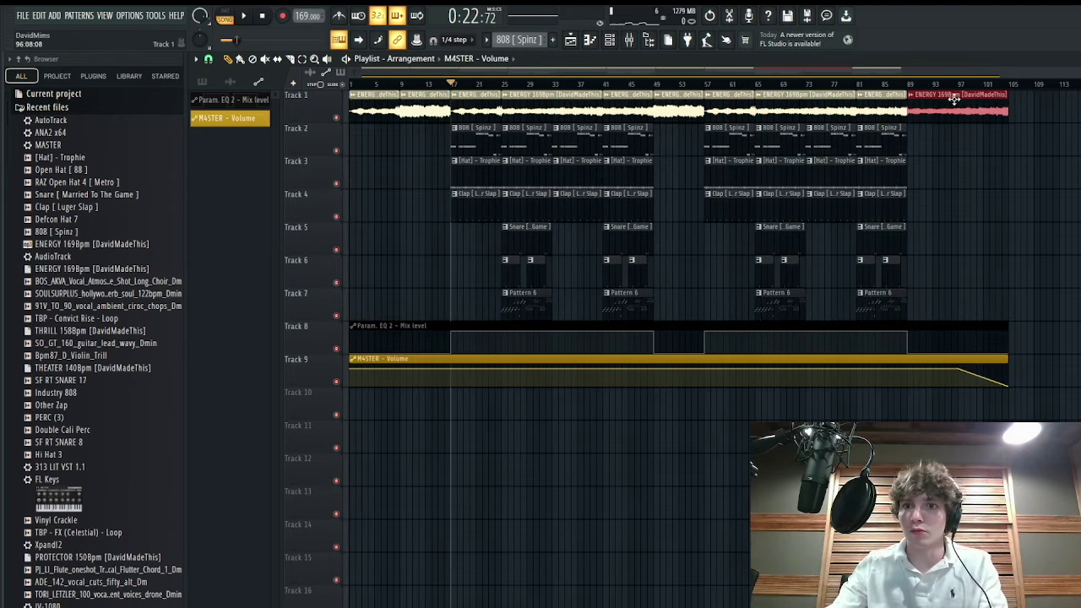
# - Select all ENERGY clips on Track 1, apply tiny fades at their boundaries by adjusting the join at bar 49, and deselect them
pyautogui.keyDown('ctrl'); pyautogui.click(1062, 119); pyautogui.keyUp('ctrl')
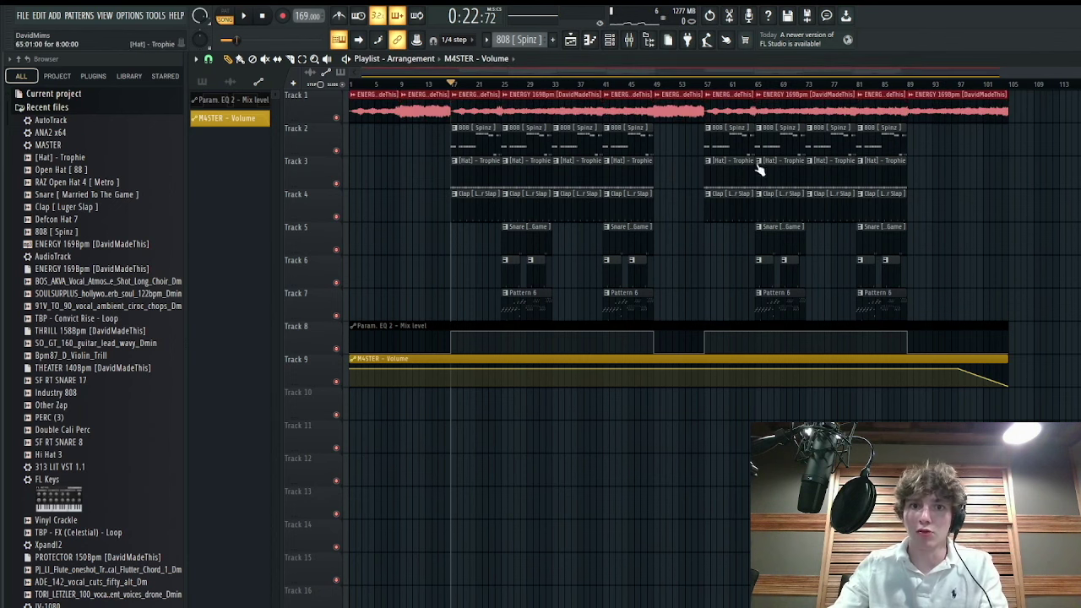
pyautogui.scroll(6, 625, 123)
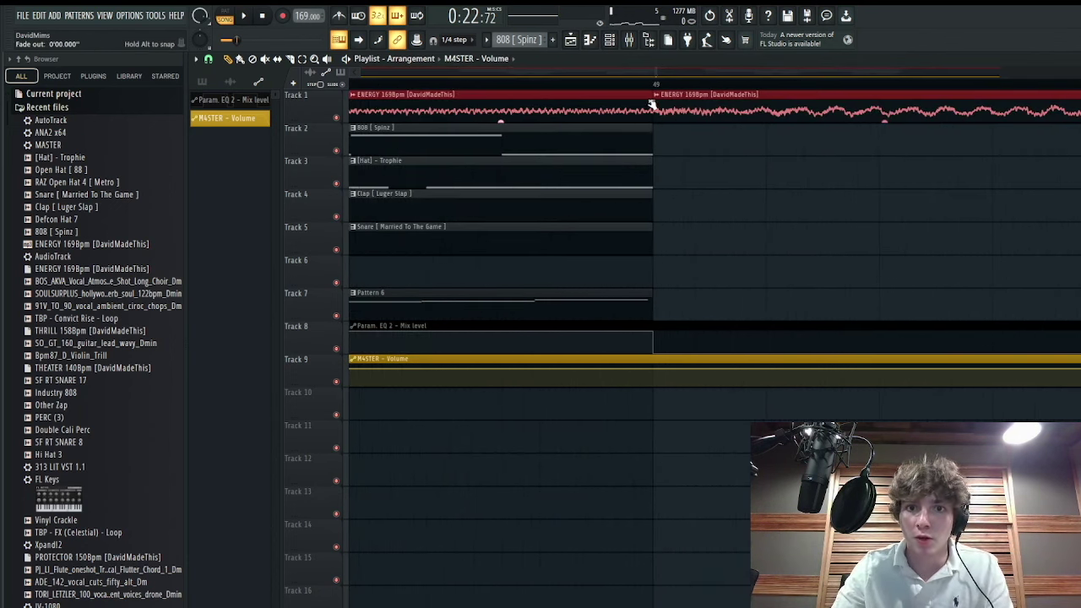
pyautogui.moveTo(654, 104); pyautogui.dragTo(659, 106)
pyautogui.keyDown('ctrl'); pyautogui.click(690, 176); pyautogui.keyUp('ctrl')
pyautogui.scroll(-4, 693, 179)
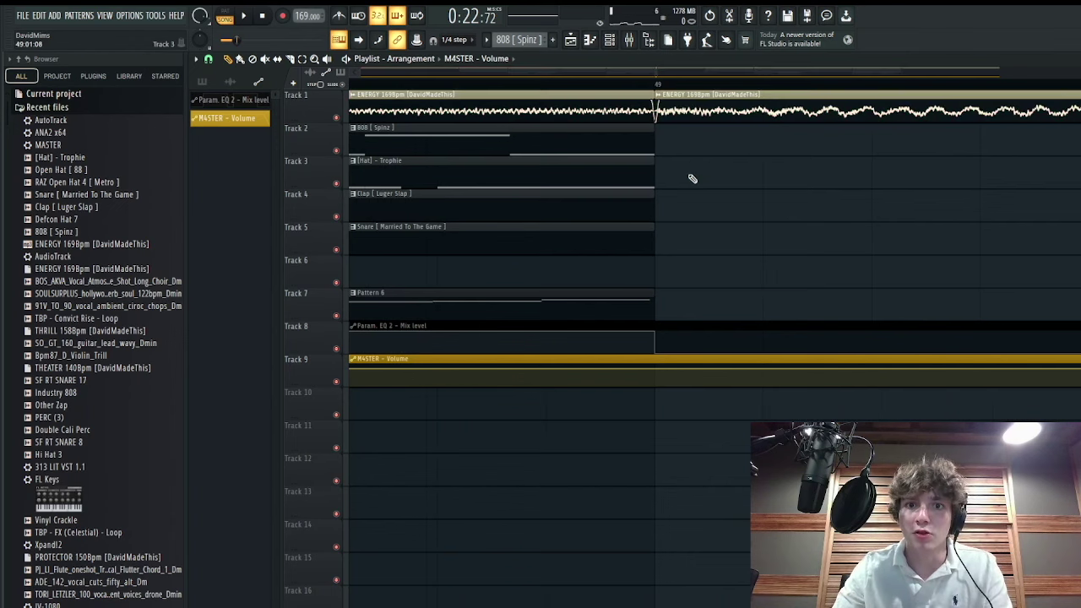
pyautogui.scroll(-8, 693, 179)
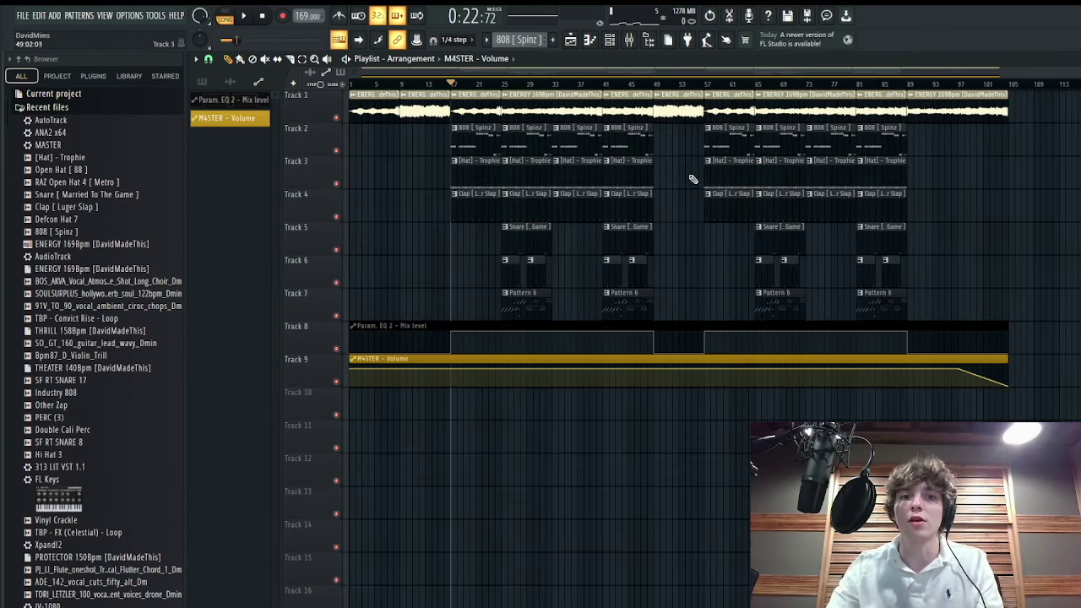
pyautogui.scroll(6, 482, 149)
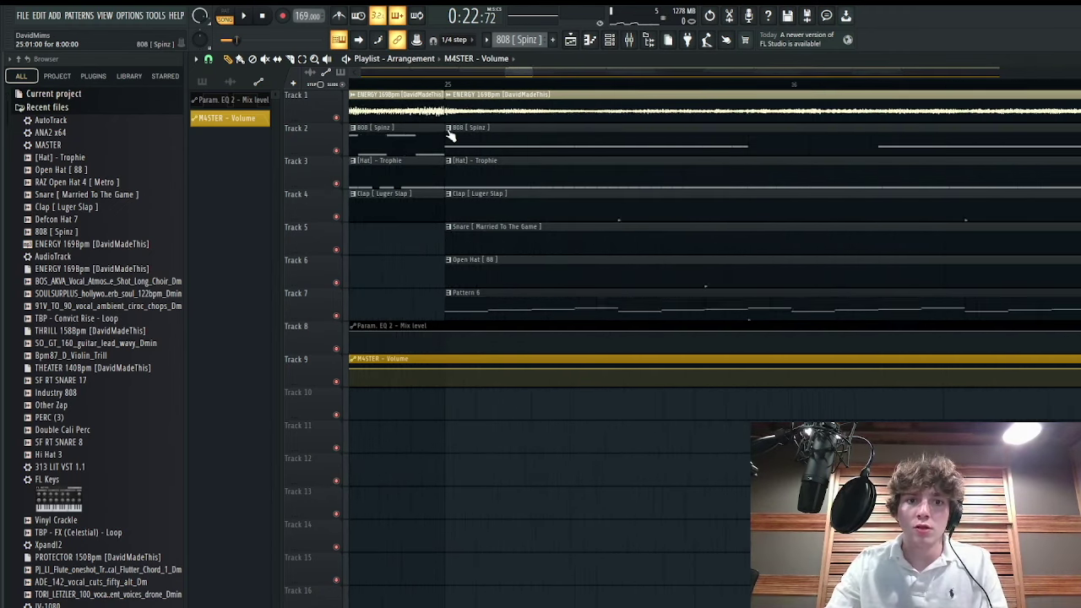
pyautogui.scroll(-6, 450, 136)
pyautogui.scroll(-1, 450, 135)
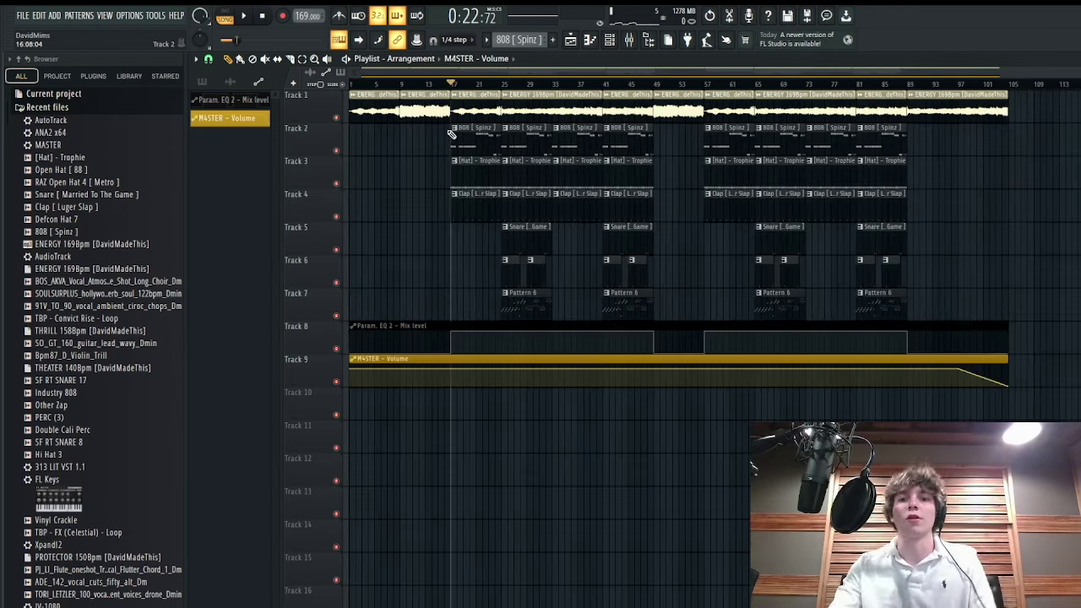